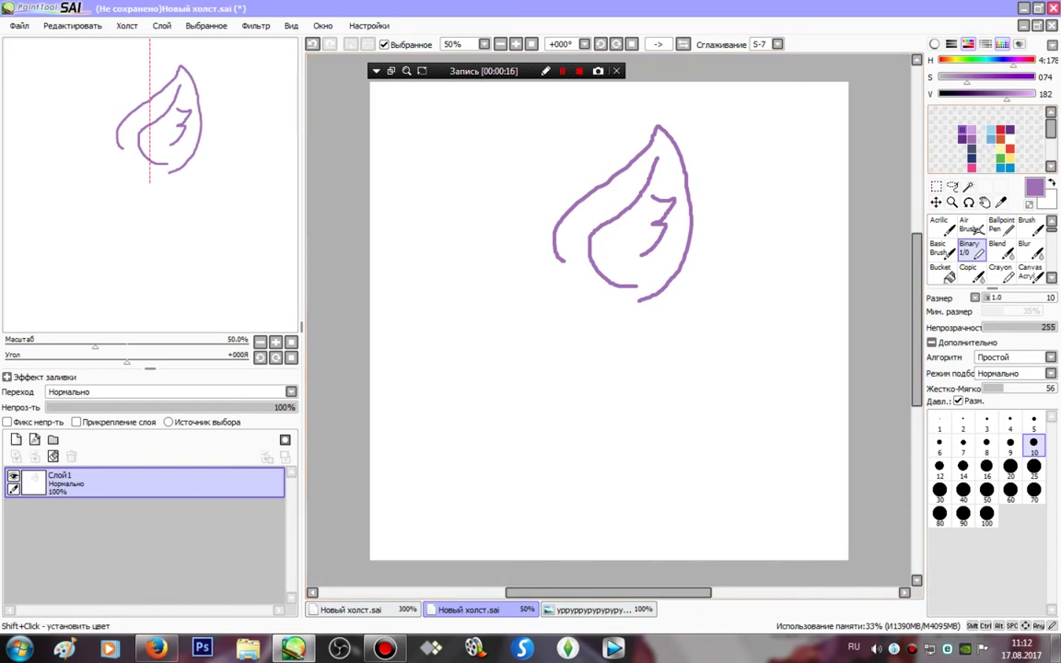
- Outline the fringe and the hair lock below the ear in dark slate blue at size 10, erasing and redrawing the fringe's front strand
click(972, 149)
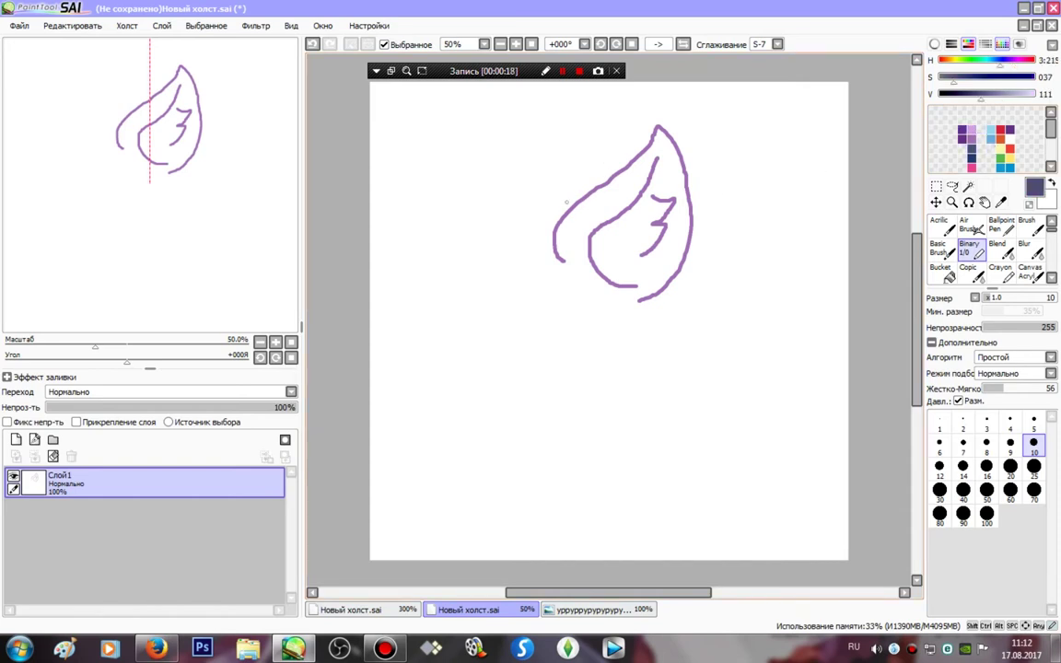
mouse_move(566, 212)
mouse_down()
mouse_move(453, 188)
mouse_move(386, 221)
mouse_move(425, 217)
mouse_move(397, 226)
mouse_move(427, 229)
mouse_move(388, 267)
mouse_move(411, 271)
mouse_move(457, 245)
mouse_move(461, 281)
mouse_move(526, 297)
mouse_move(520, 271)
mouse_move(563, 297)
mouse_move(544, 275)
mouse_move(579, 286)
mouse_move(564, 259)
mouse_up()
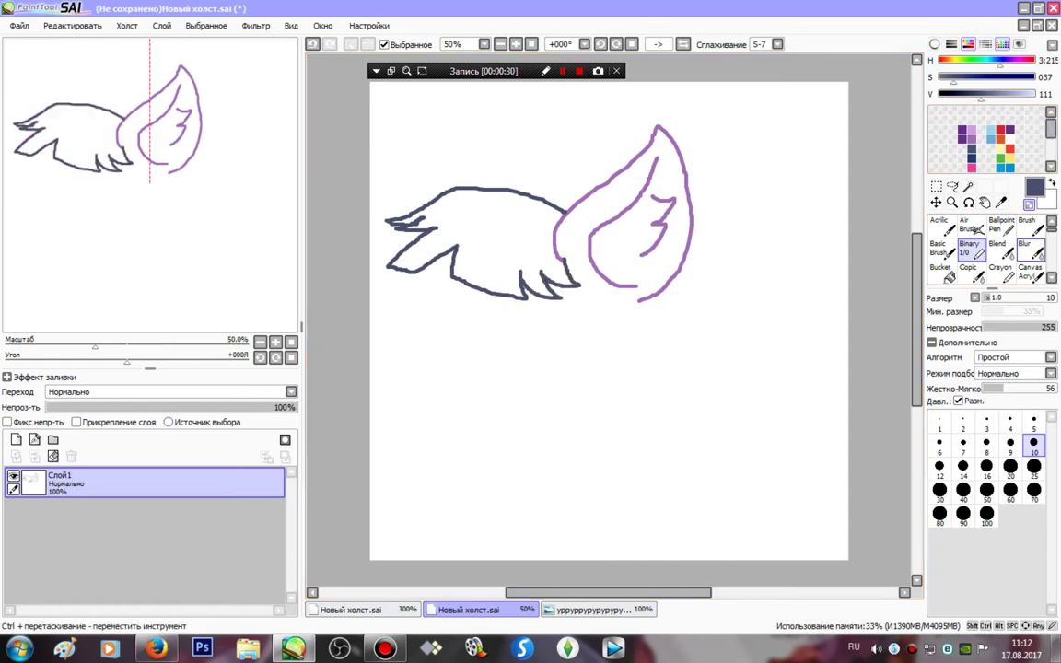
click(1033, 469)
mouse_move(412, 267)
mouse_down()
mouse_move(398, 268)
mouse_move(406, 275)
mouse_up()
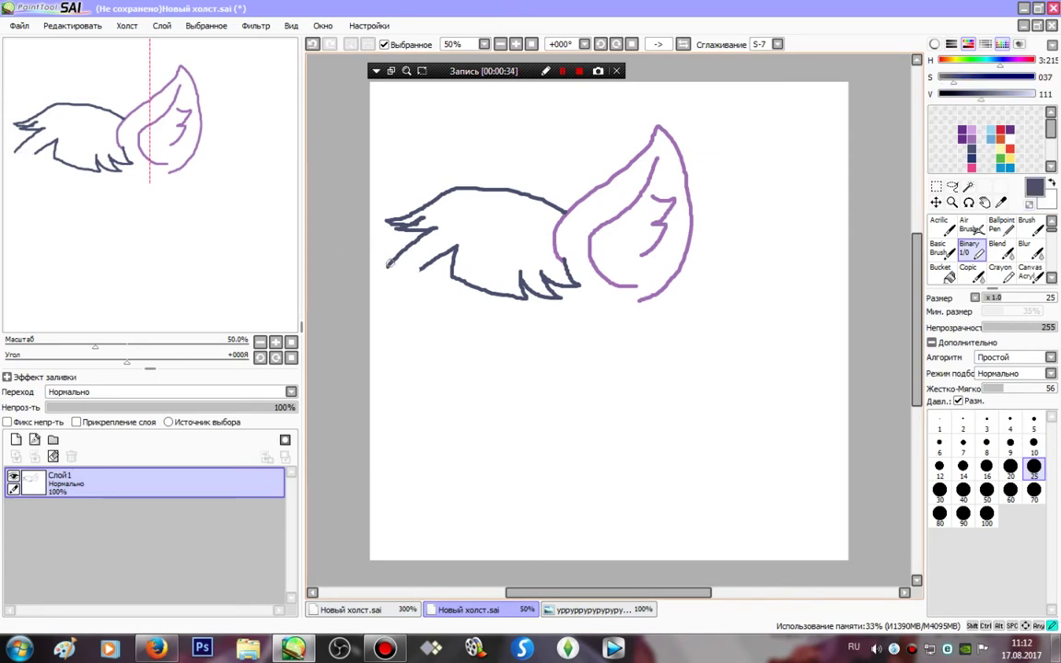
click(1033, 445)
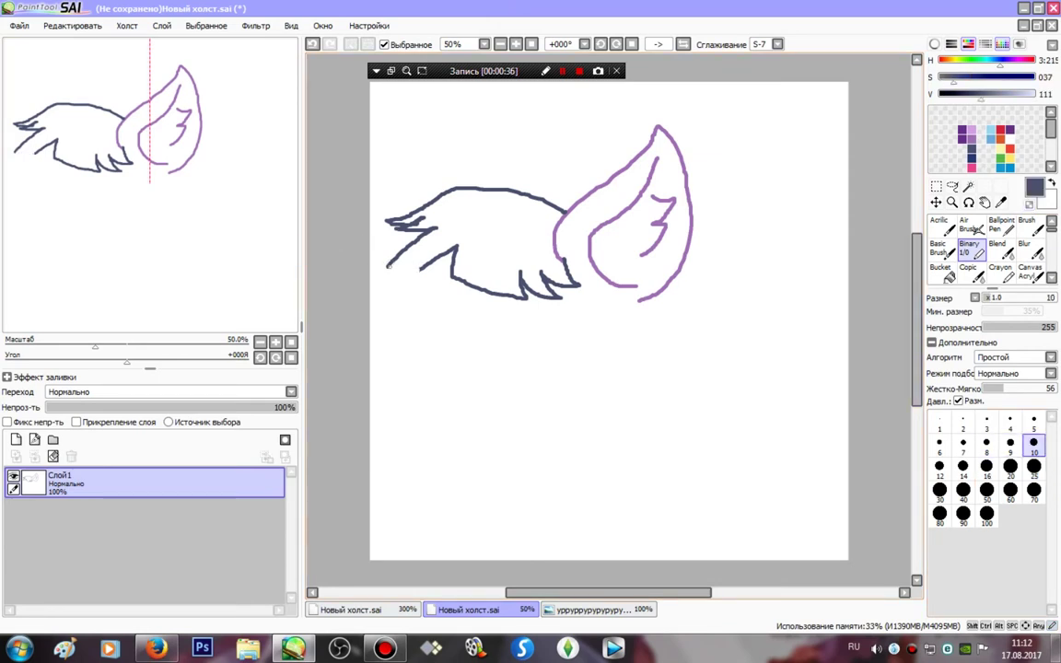
mouse_move(388, 266)
mouse_down()
mouse_move(404, 295)
mouse_move(425, 268)
mouse_up()
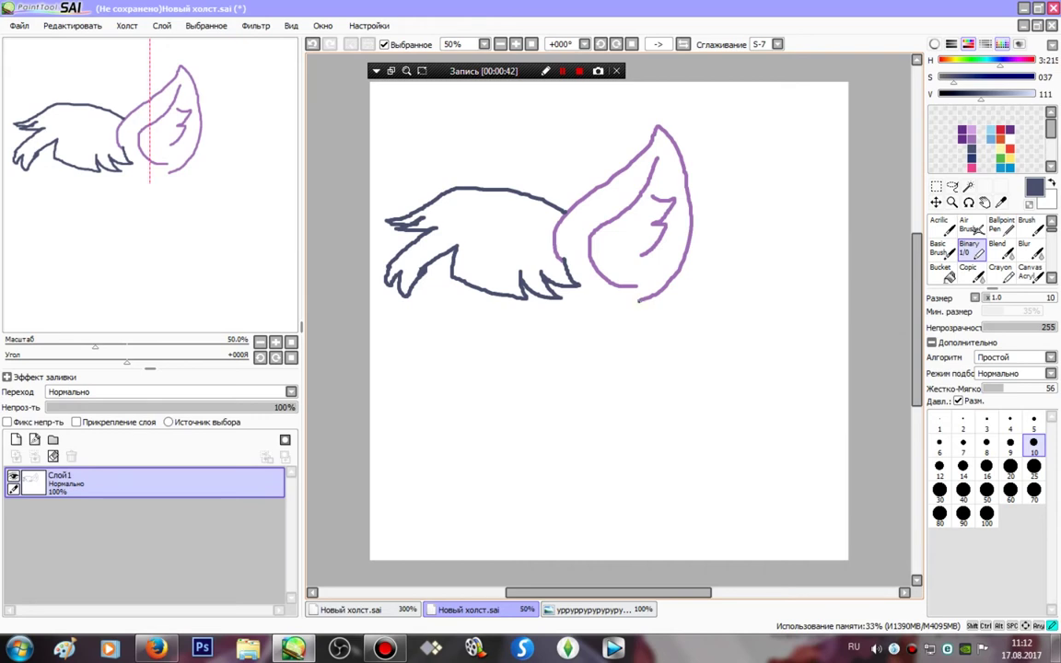
mouse_move(642, 300)
mouse_down()
mouse_move(545, 331)
mouse_move(575, 352)
mouse_move(548, 373)
mouse_move(526, 420)
mouse_move(550, 396)
mouse_move(544, 429)
mouse_move(566, 407)
mouse_move(565, 429)
mouse_move(585, 420)
mouse_move(594, 436)
mouse_move(645, 368)
mouse_move(676, 295)
mouse_up()
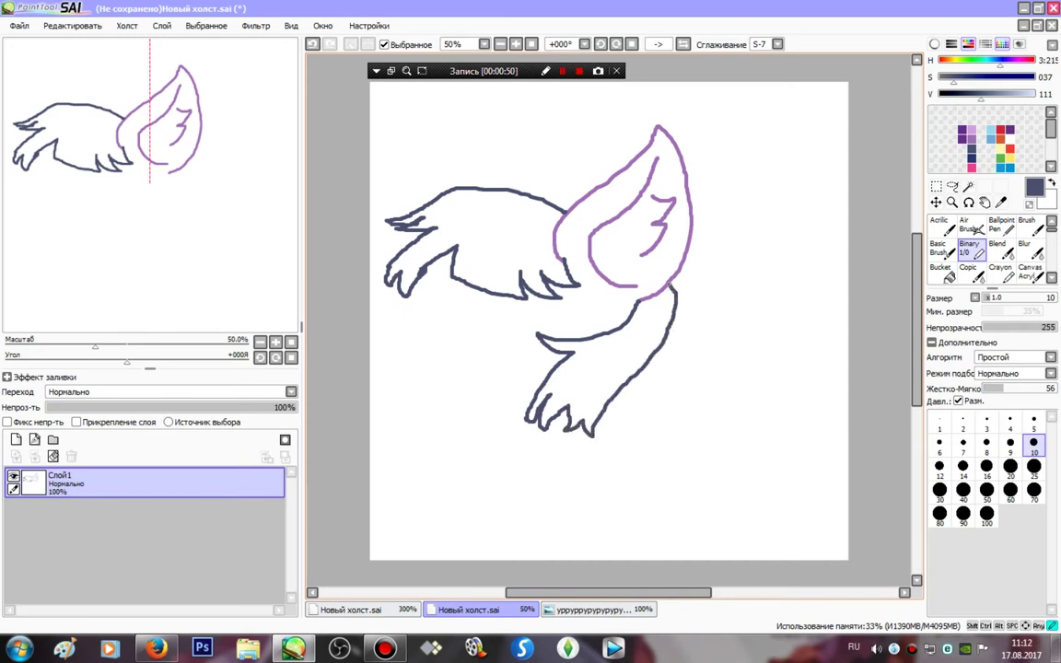
- Draw the striped horn on top of the head and the face profile with muzzle, open mouth and chin in the ear's purple
right_click(583, 205)
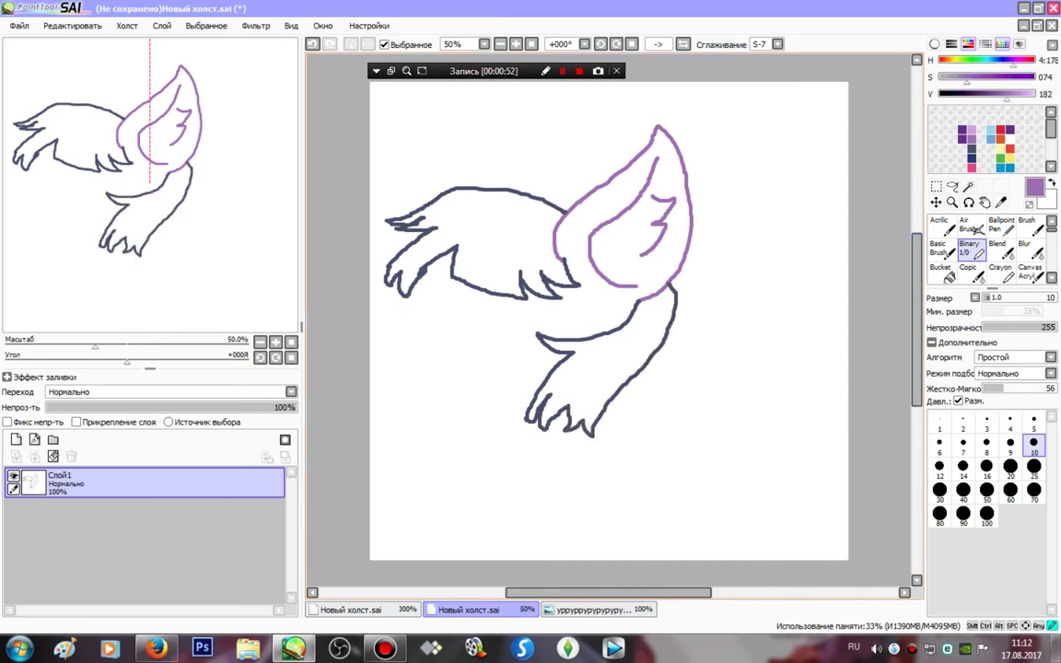
mouse_move(476, 187)
mouse_down()
mouse_move(506, 143)
mouse_move(515, 190)
mouse_move(503, 160)
mouse_up()
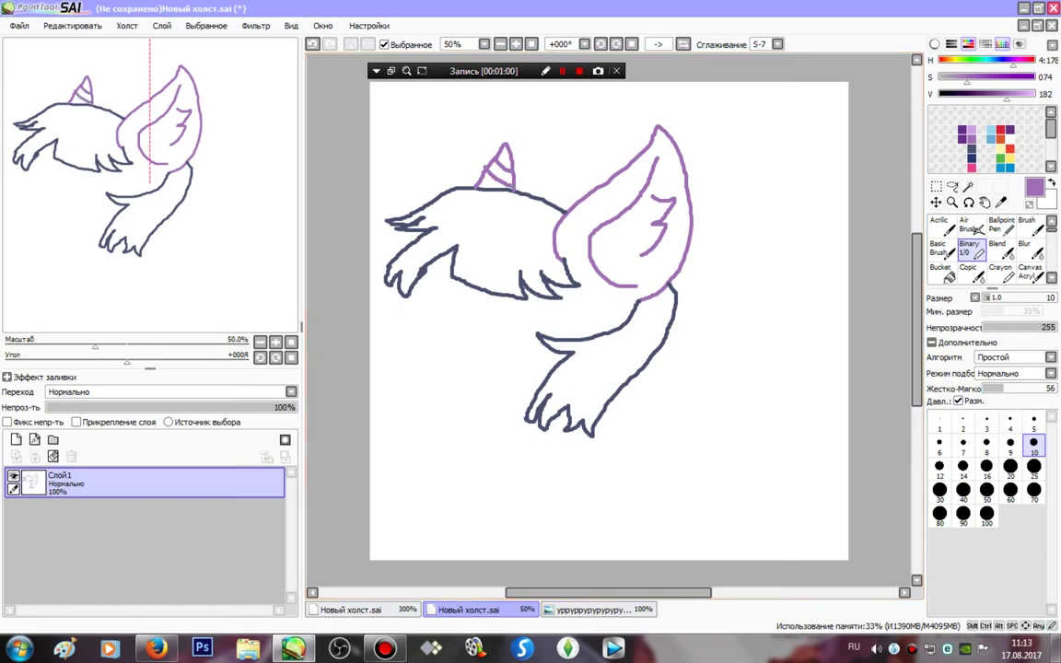
click(516, 45)
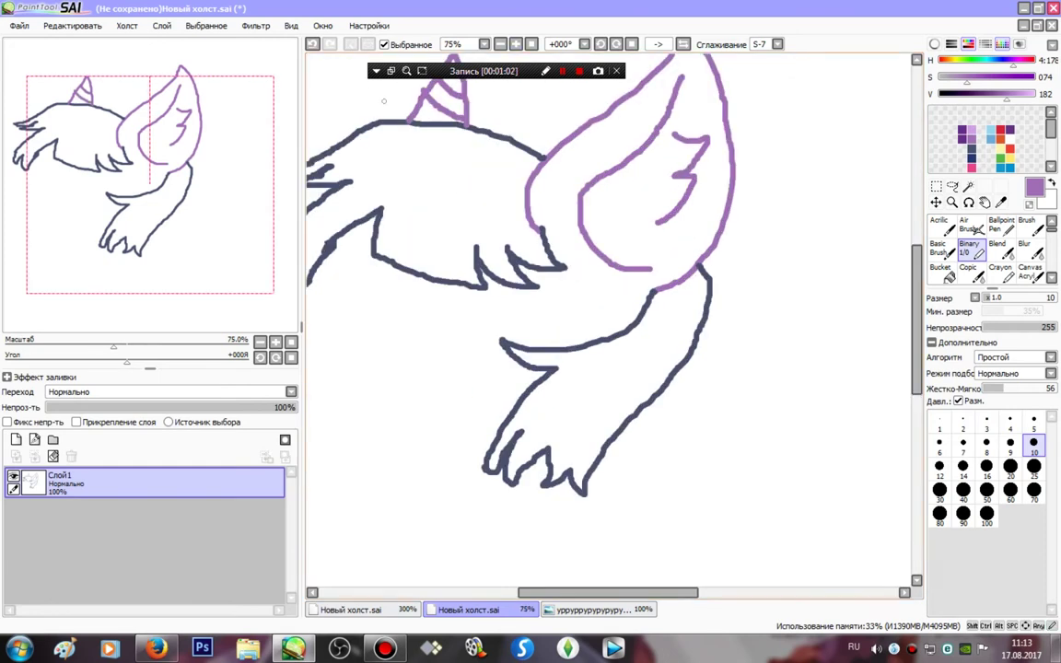
drag(531, 159, 760, 145)
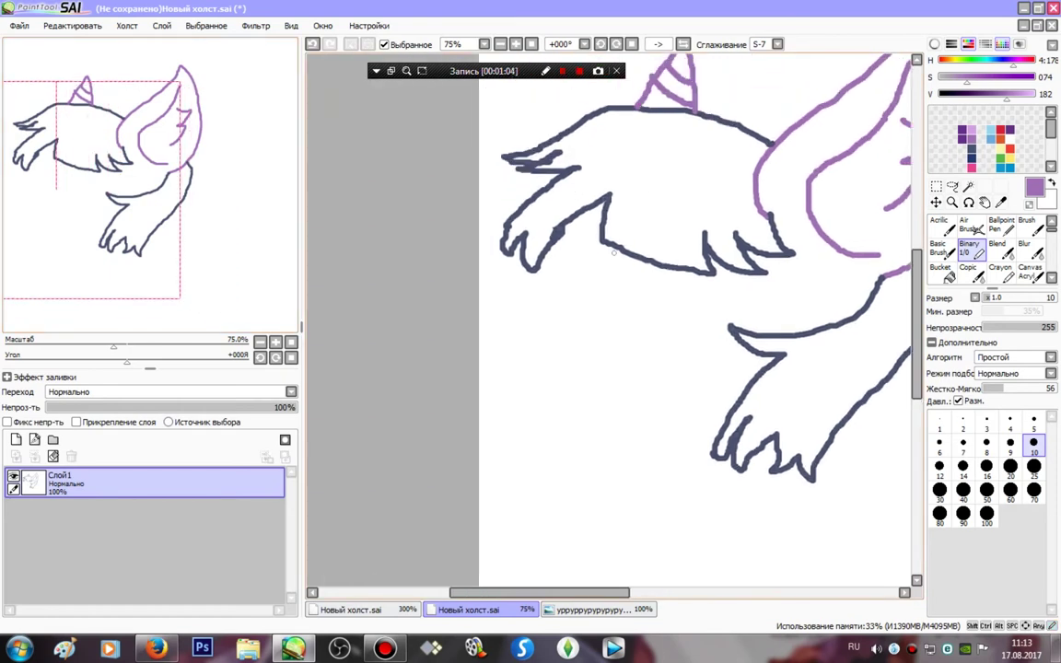
mouse_move(579, 216)
mouse_down()
mouse_move(578, 313)
mouse_move(607, 310)
mouse_move(558, 314)
mouse_move(558, 346)
mouse_move(591, 366)
mouse_move(645, 365)
mouse_move(583, 385)
mouse_move(639, 405)
mouse_move(741, 388)
mouse_up()
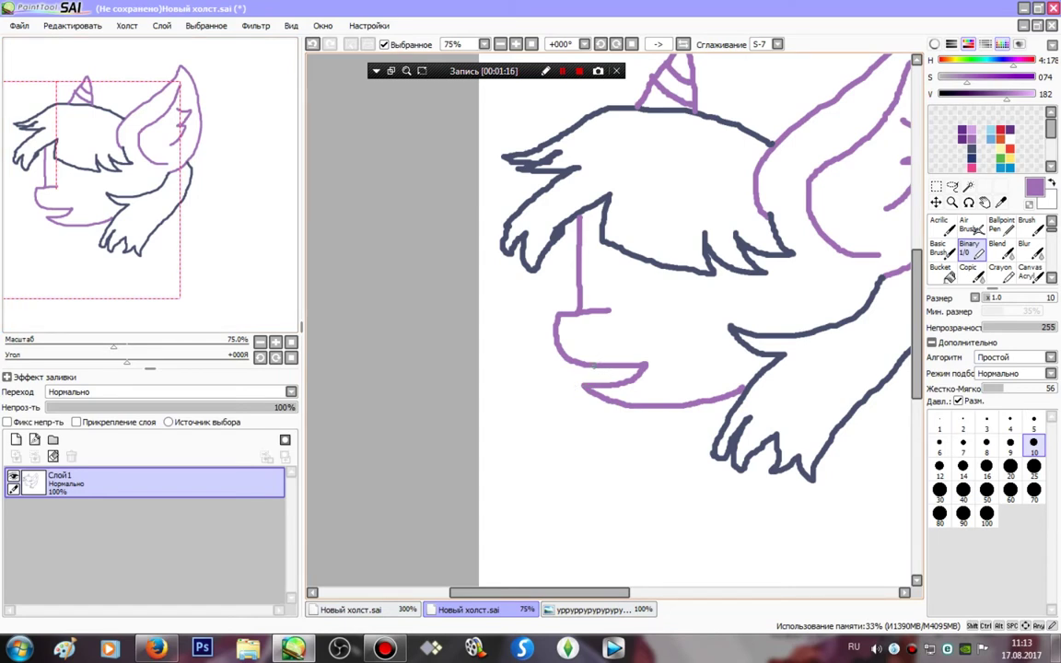
- Add thin tooth lines inside the open mouth in pale blue with saturation 28 and brush size 3
click(992, 129)
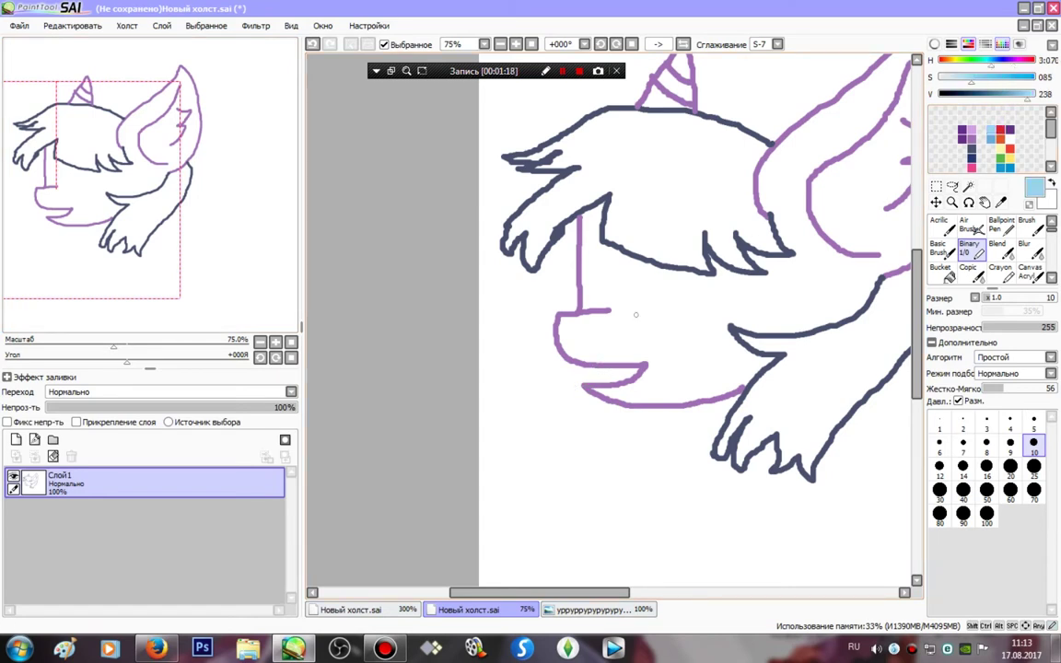
click(951, 79)
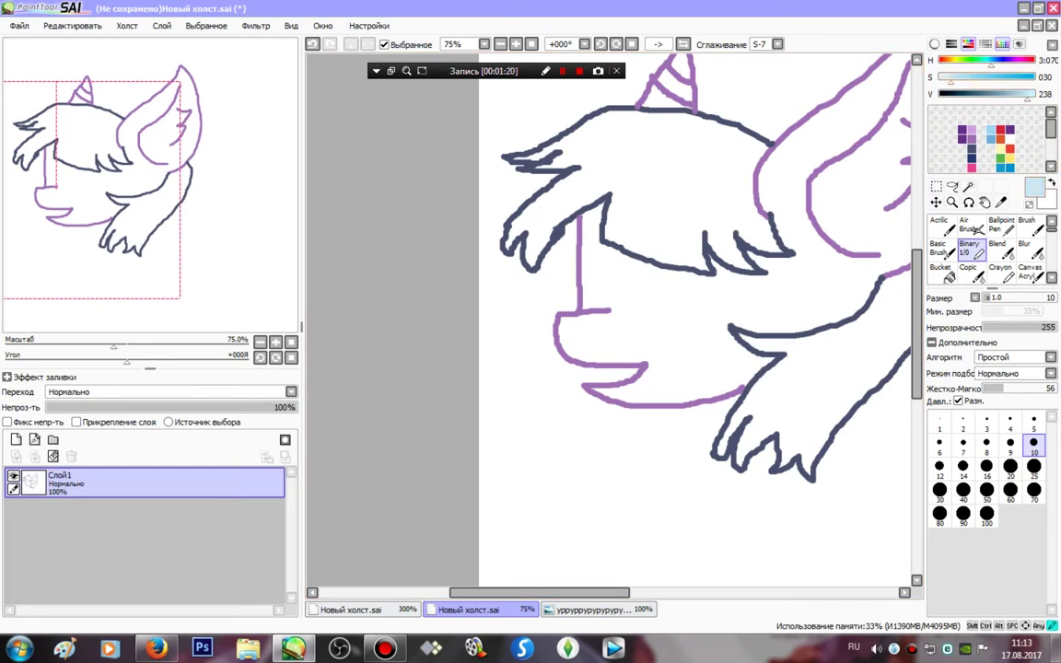
click(986, 423)
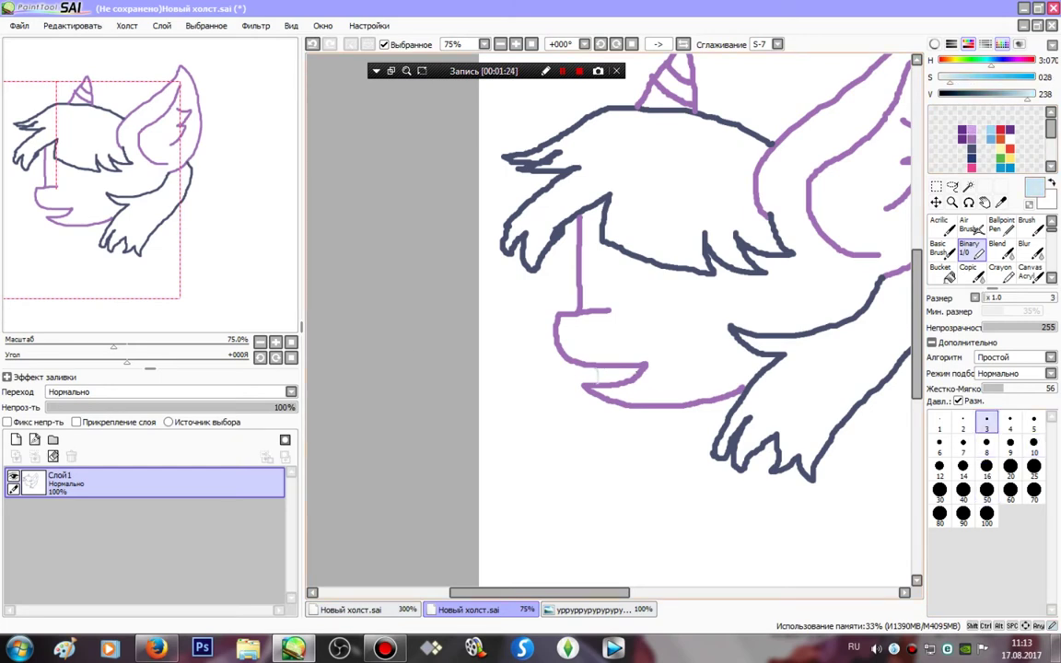
drag(635, 372, 622, 376)
- Draw both eyes in black at brush size 10, with curved lids, long lashes and a filled pupil beside the muzzle
click(1034, 446)
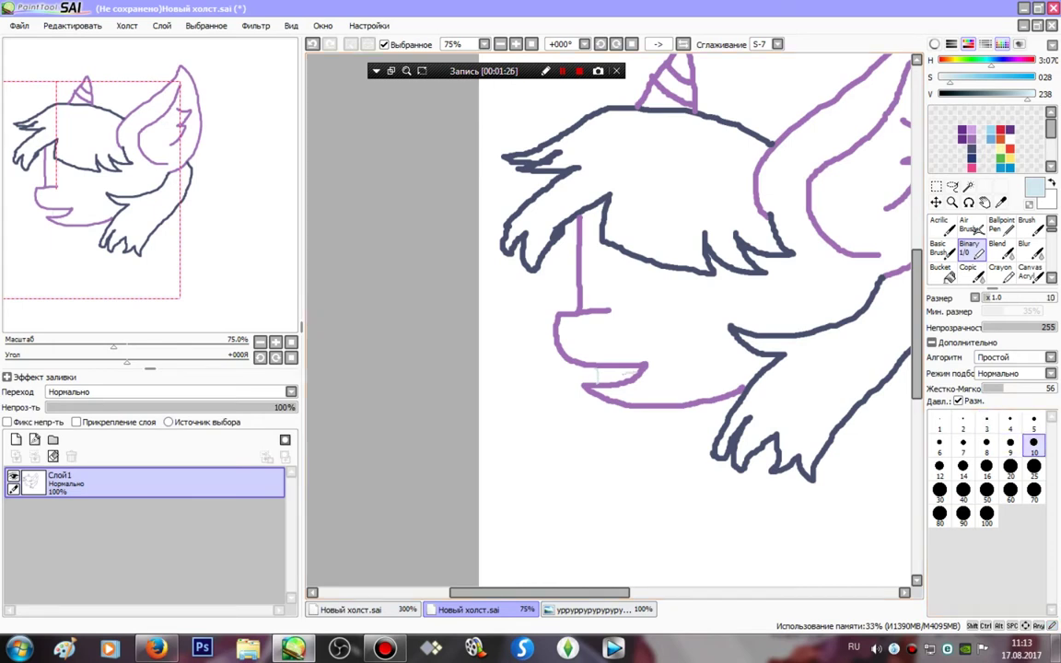
drag(960, 95, 937, 94)
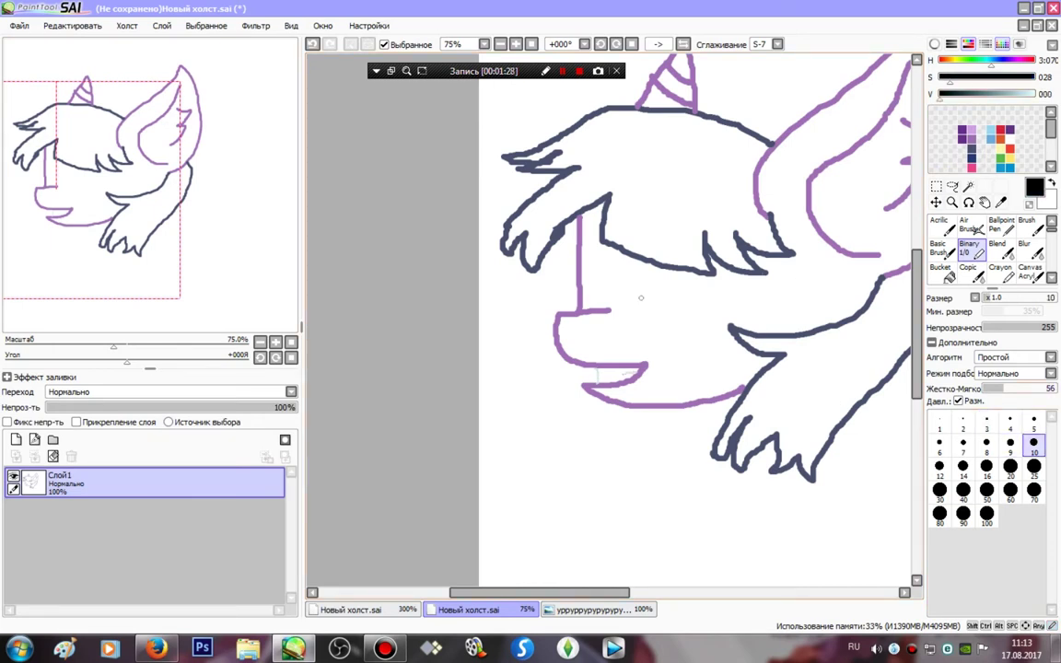
mouse_move(633, 304)
mouse_down()
mouse_move(710, 277)
mouse_move(792, 296)
mouse_move(796, 274)
mouse_move(779, 264)
mouse_up()
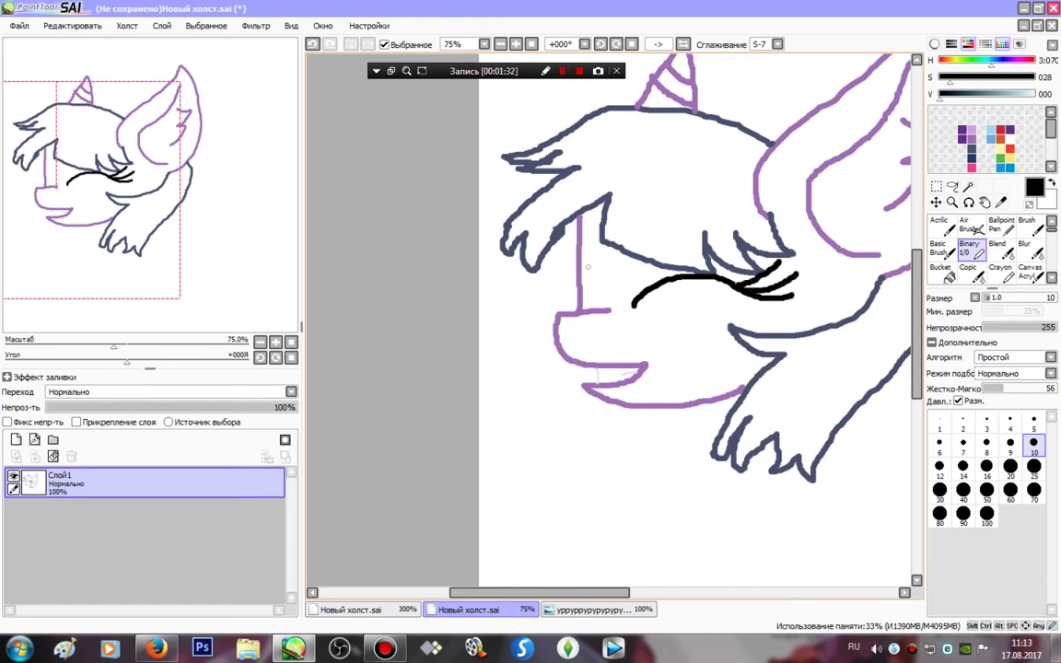
mouse_move(580, 263)
mouse_down()
mouse_move(600, 293)
mouse_move(528, 261)
mouse_move(529, 285)
mouse_move(552, 292)
mouse_move(543, 299)
mouse_up()
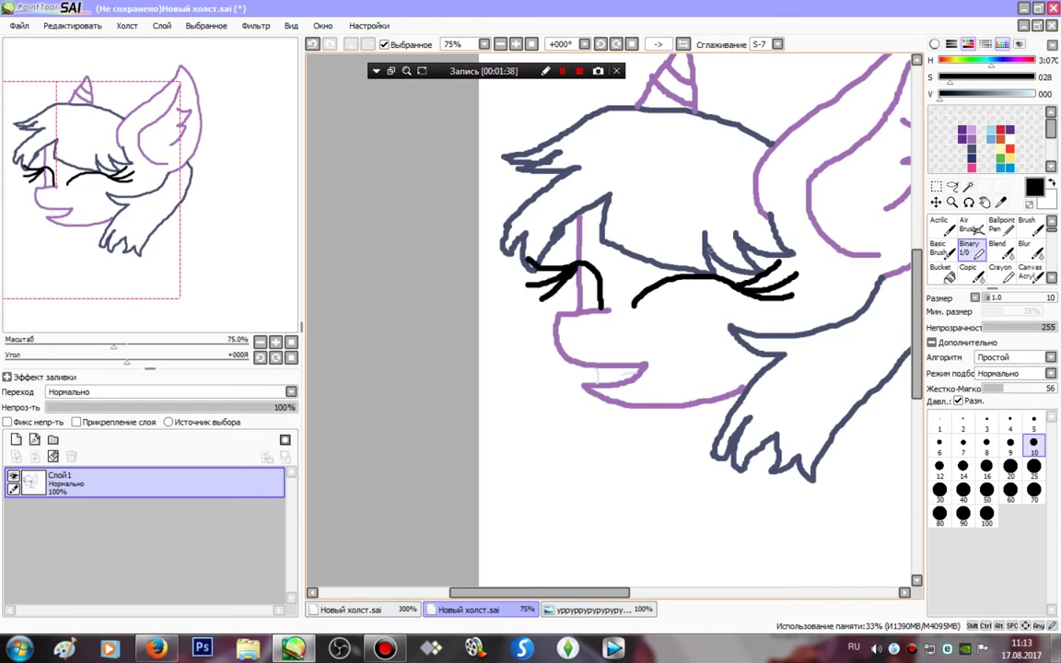
mouse_move(598, 271)
mouse_down()
mouse_move(590, 300)
mouse_move(599, 306)
mouse_move(587, 269)
mouse_up()
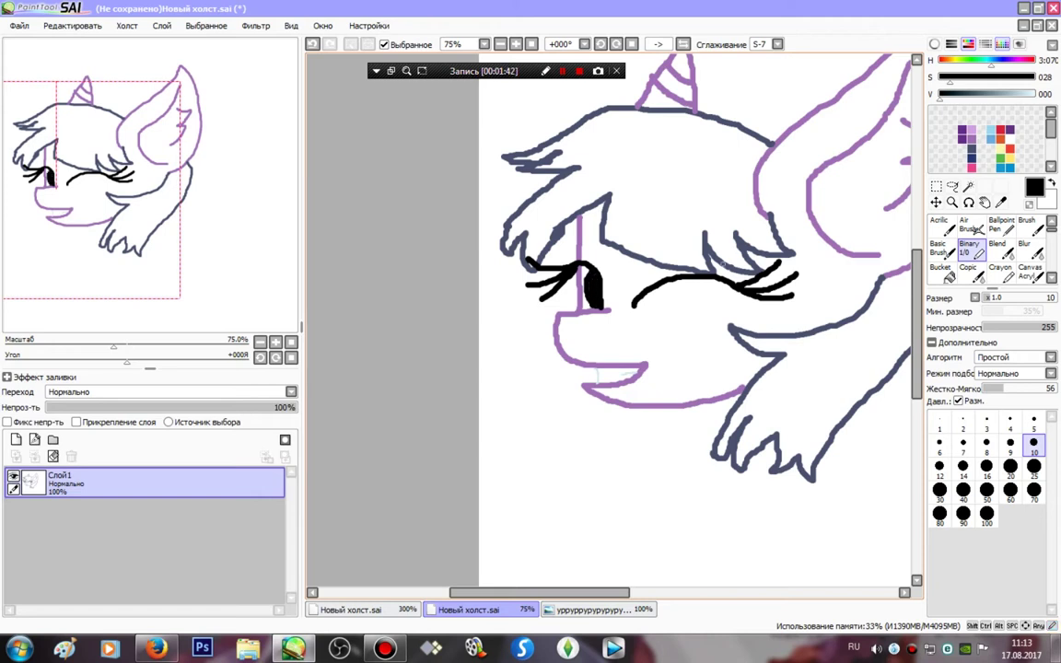
drag(636, 297, 724, 264)
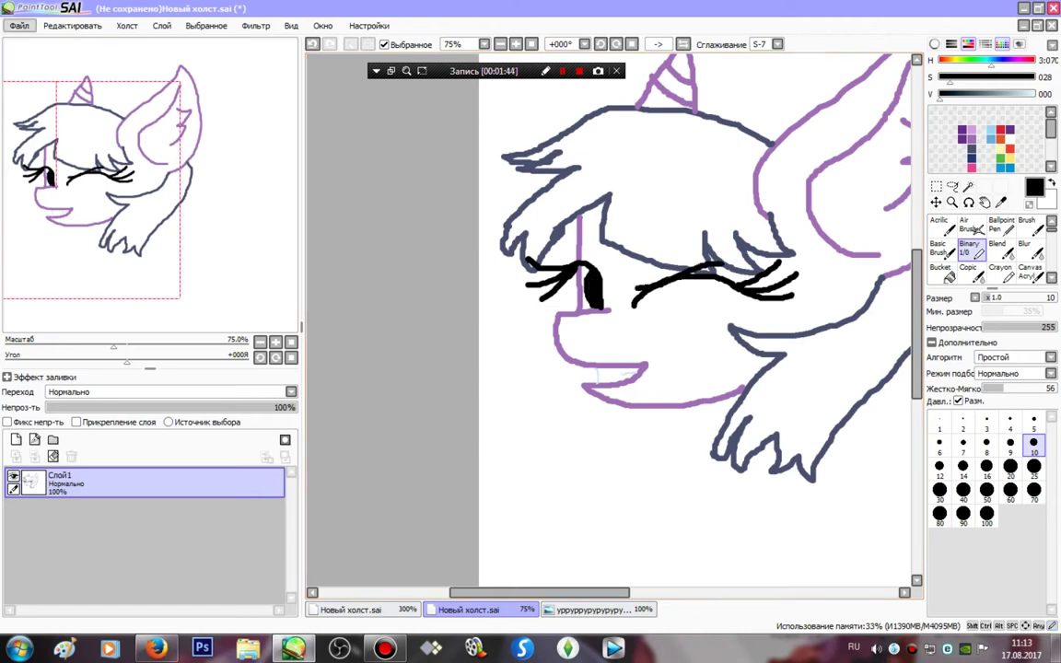
- Draw the nostril, the neck line and a front leg below the head in the outline's purple
drag(627, 373, 472, 204)
right_click(443, 196)
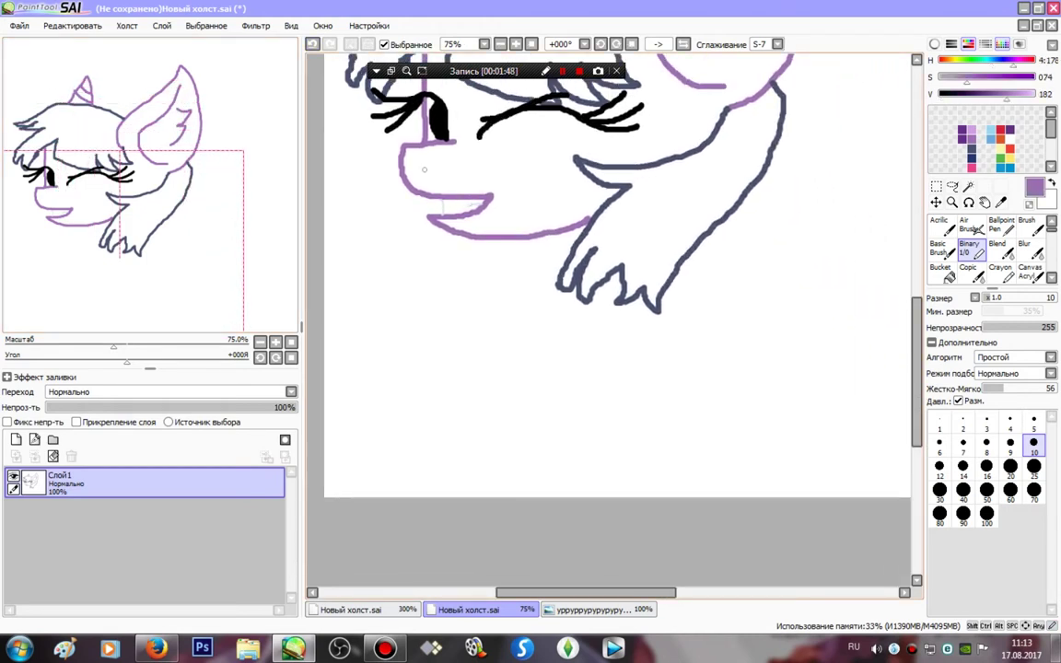
drag(412, 159, 426, 160)
mouse_move(500, 242)
mouse_down()
mouse_move(569, 344)
mouse_move(513, 388)
mouse_move(501, 473)
mouse_move(540, 476)
mouse_move(552, 464)
mouse_move(559, 393)
mouse_move(589, 365)
mouse_up()
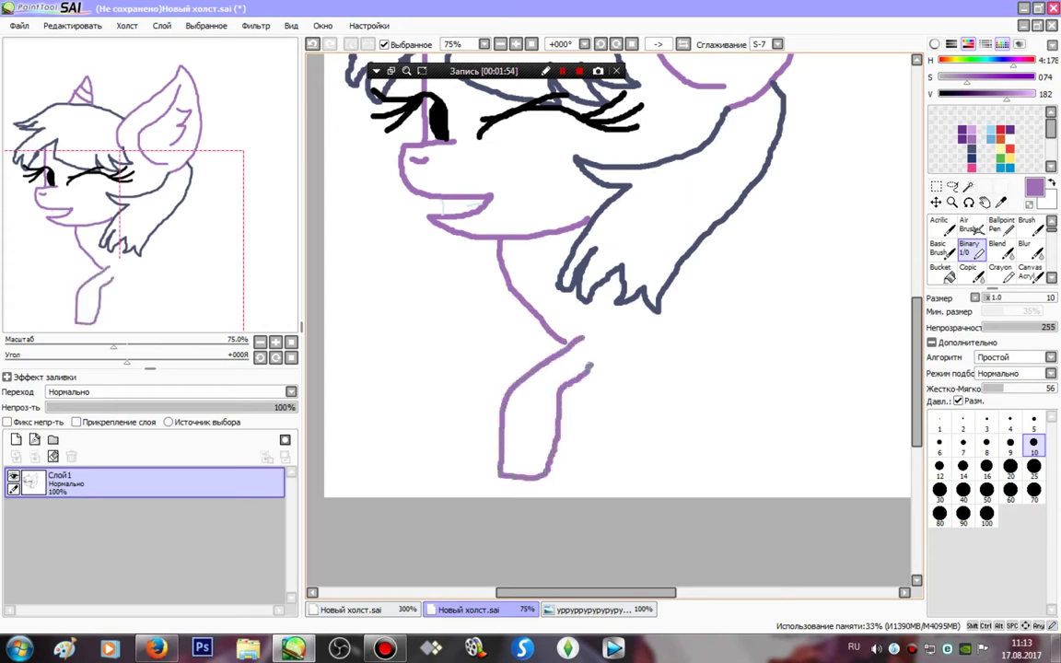
- Undo the front leg and draw two bent front legs at the base of the neck instead
key(ctrl+z)
key(ctrl+z)
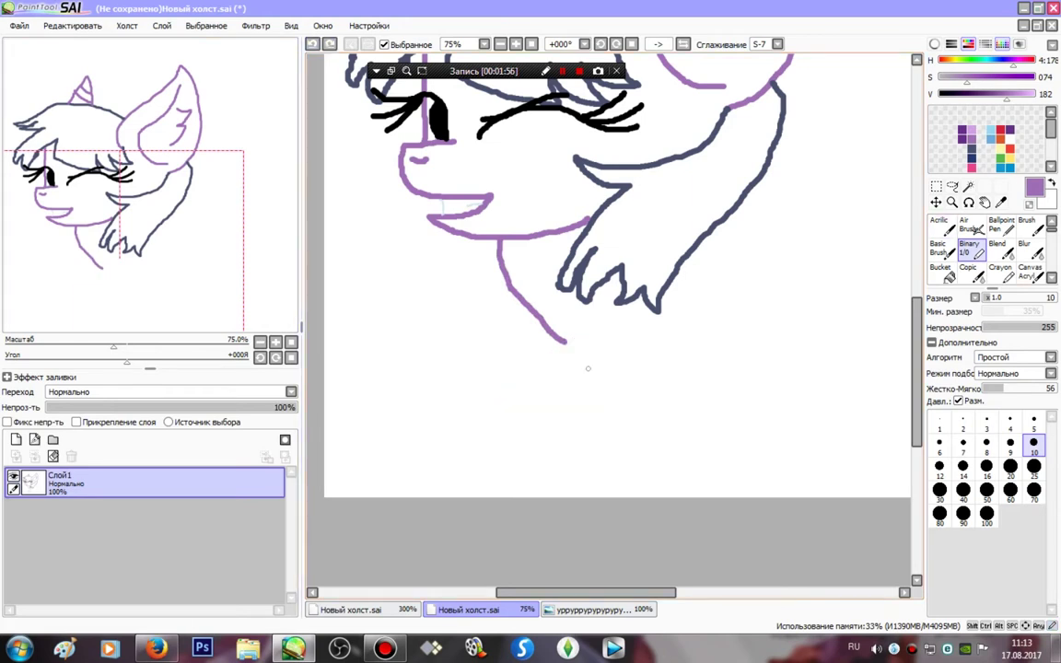
mouse_move(593, 337)
mouse_down()
mouse_move(516, 363)
mouse_move(484, 407)
mouse_move(541, 470)
mouse_move(573, 479)
mouse_move(608, 469)
mouse_move(596, 434)
mouse_move(538, 387)
mouse_move(582, 384)
mouse_move(614, 349)
mouse_move(538, 342)
mouse_move(478, 364)
mouse_move(423, 443)
mouse_move(424, 460)
mouse_move(451, 460)
mouse_move(485, 409)
mouse_up()
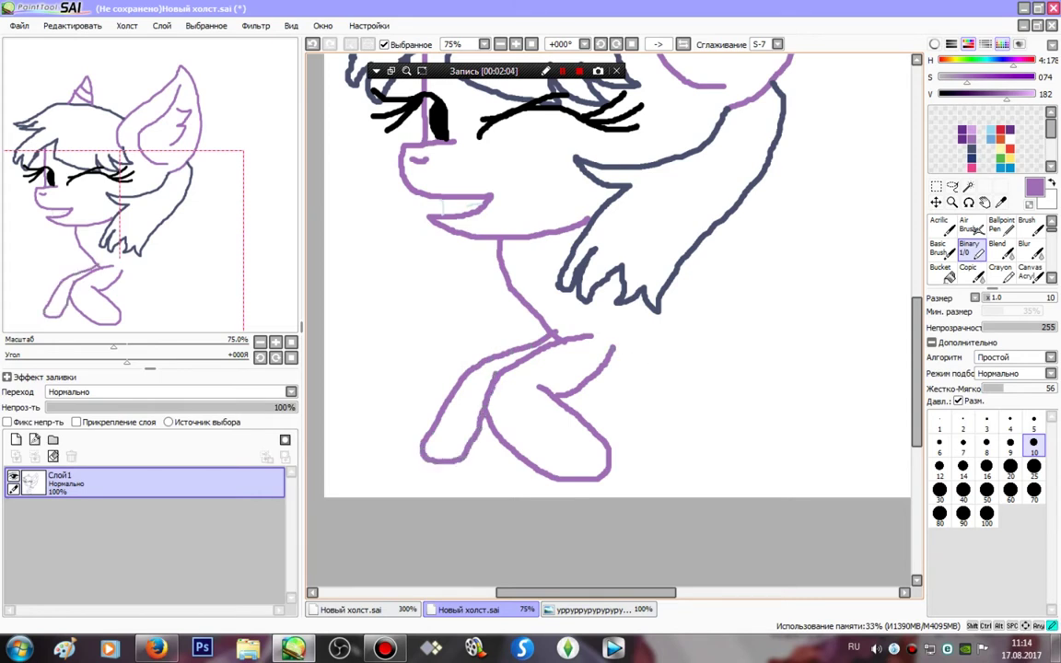
mouse_move(611, 348)
mouse_down()
mouse_move(682, 354)
mouse_move(658, 451)
mouse_move(705, 477)
mouse_move(732, 376)
mouse_move(665, 316)
mouse_up()
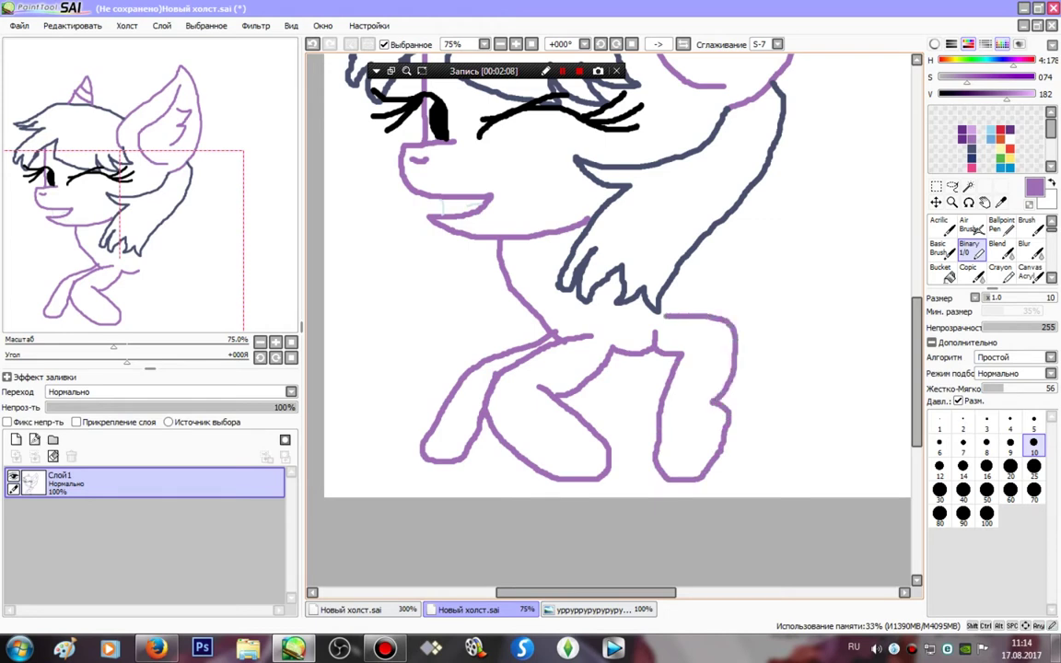
key(ctrl+z)
key(ctrl+z)
key(ctrl+z)
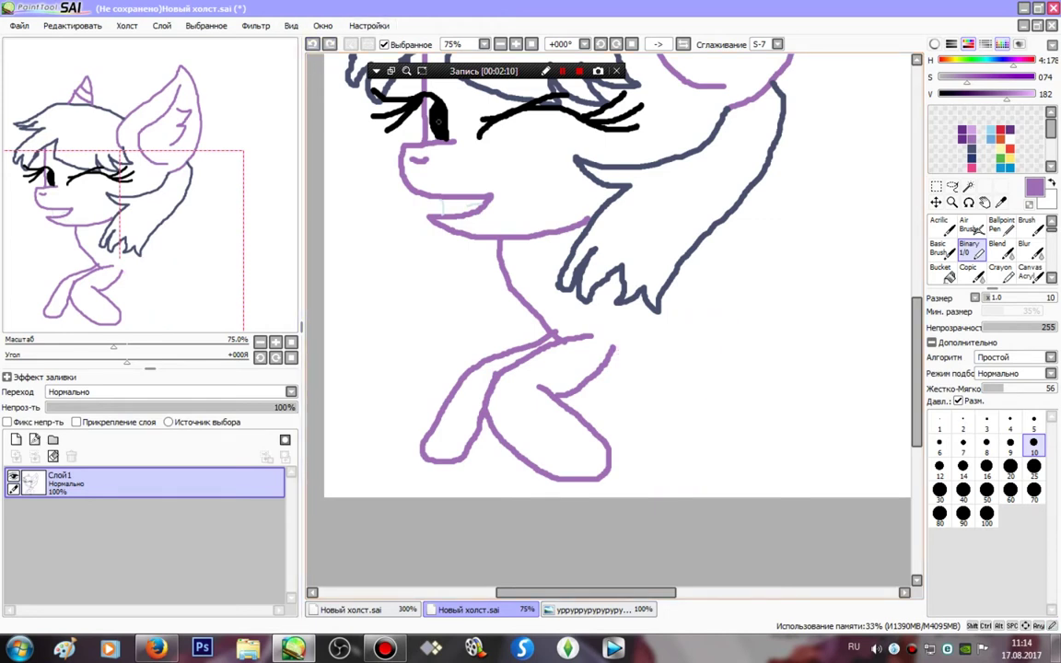
- Draw the belly, rounded back and folded hind legs in purple, joining the back to the hair and front leg
mouse_move(610, 348)
mouse_down()
mouse_move(636, 363)
mouse_move(708, 367)
mouse_move(727, 384)
mouse_move(647, 438)
mouse_move(623, 478)
mouse_move(674, 475)
mouse_move(733, 436)
mouse_move(780, 350)
mouse_move(750, 304)
mouse_move(602, 283)
mouse_up()
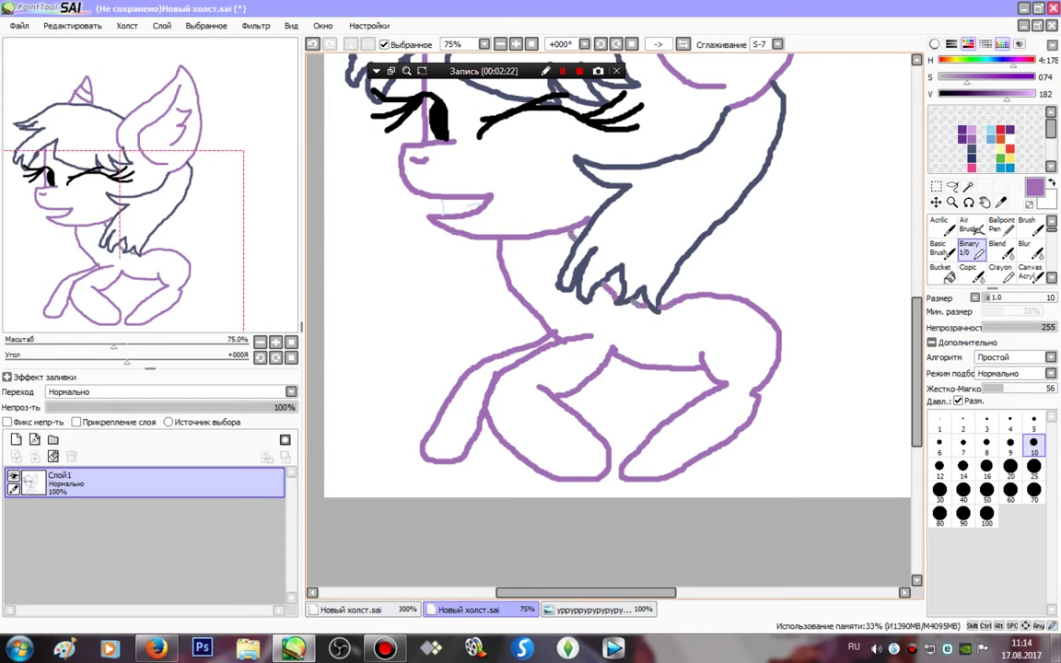
mouse_move(682, 371)
mouse_down()
mouse_move(624, 429)
mouse_move(612, 467)
mouse_up()
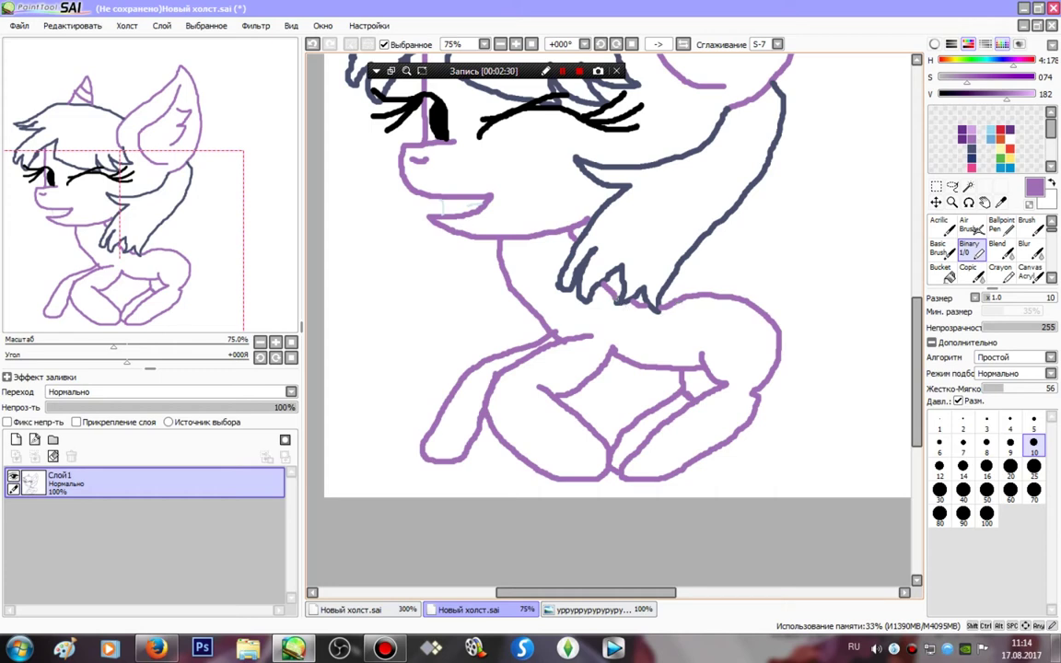
mouse_move(600, 289)
mouse_down()
mouse_move(635, 331)
mouse_move(627, 317)
mouse_move(634, 331)
mouse_move(697, 311)
mouse_up()
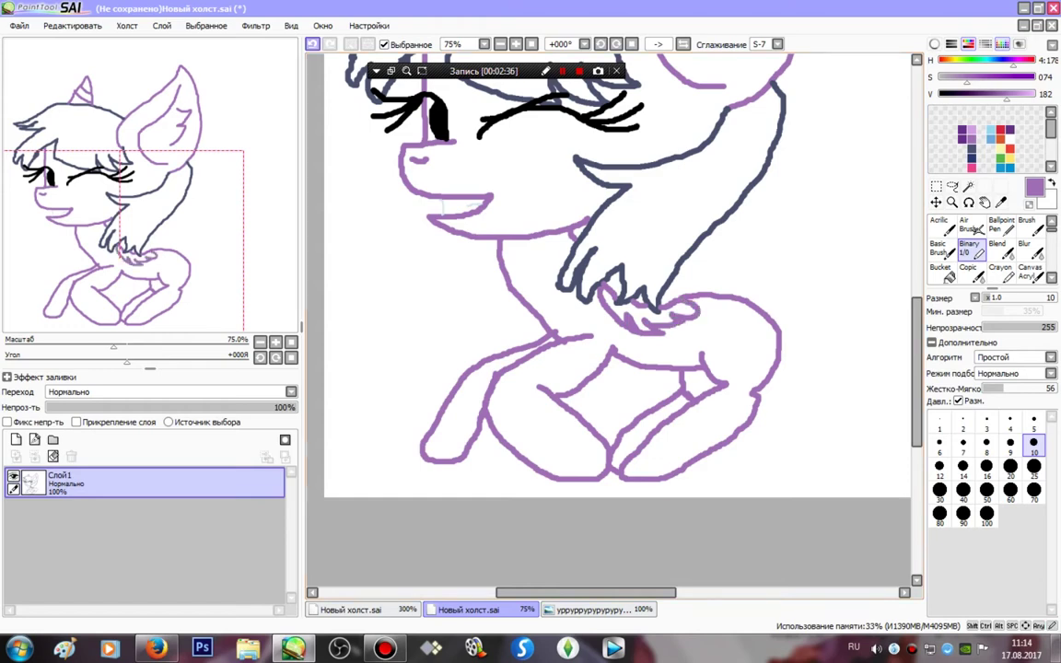
key(ctrl+z)
key(ctrl+z)
- Check the pony reference picture, and draw the hair lock's touched-up tips and a curled bushy tail in dark slate blue
click(598, 610)
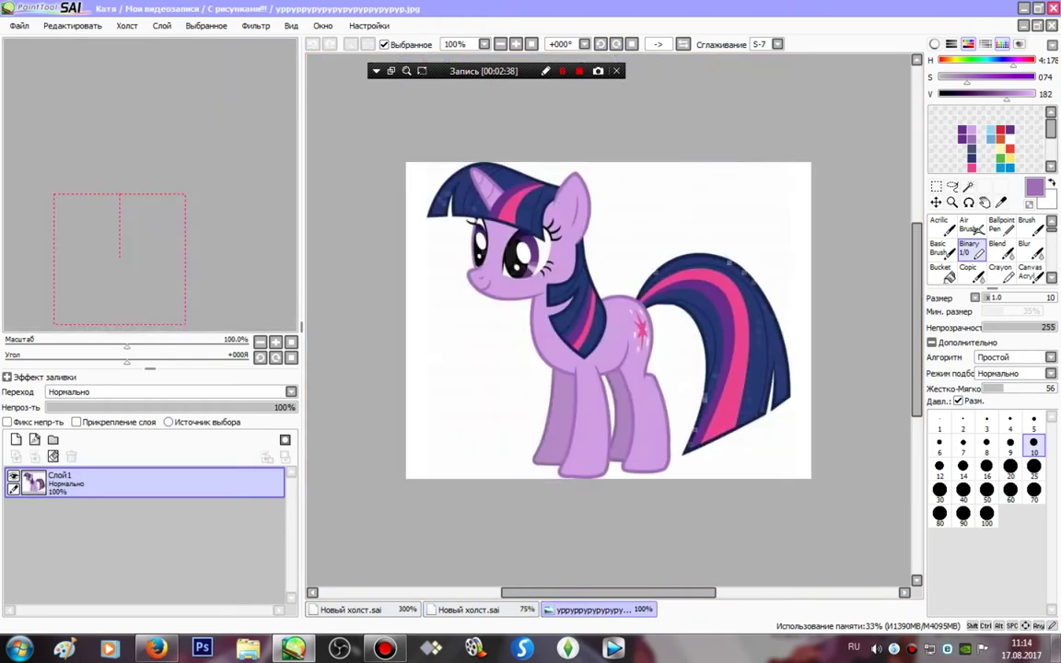
click(468, 610)
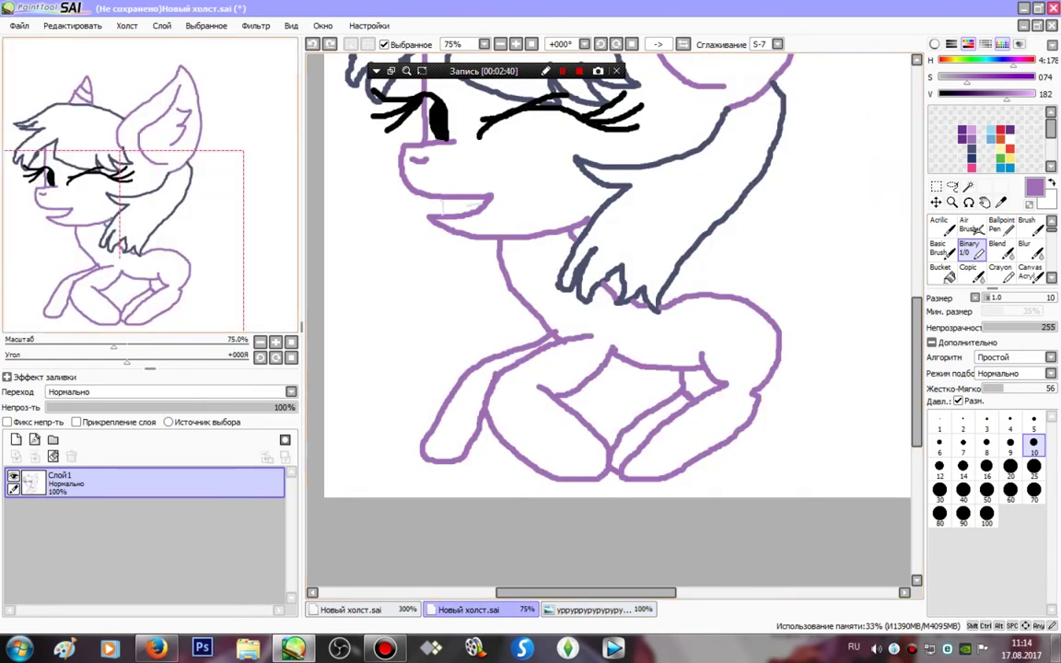
drag(608, 304, 489, 295)
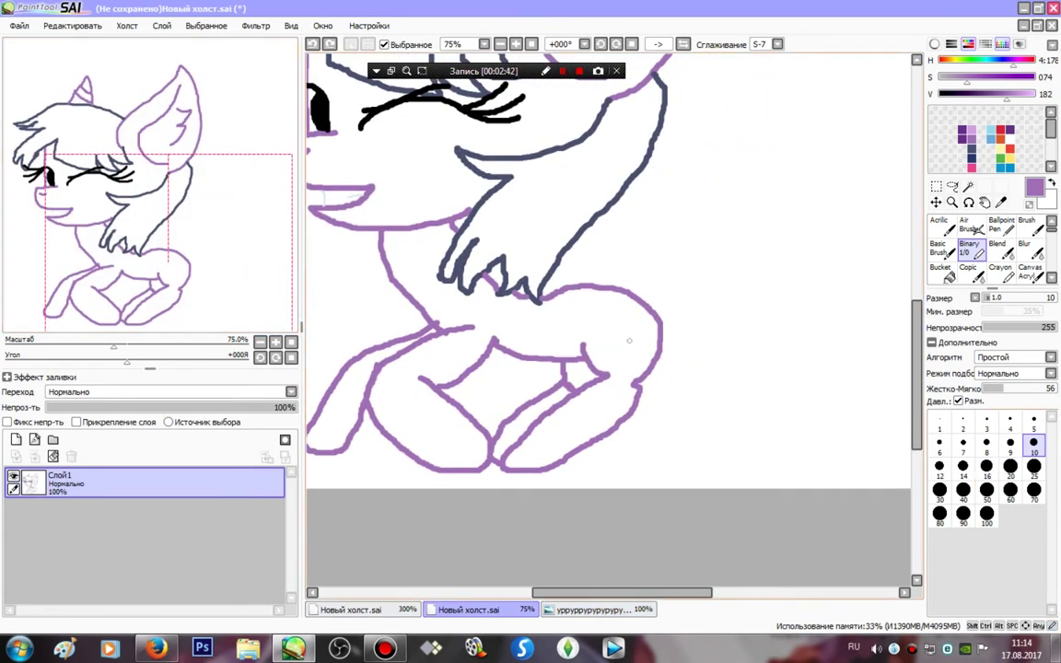
right_click(541, 297)
drag(540, 300, 535, 297)
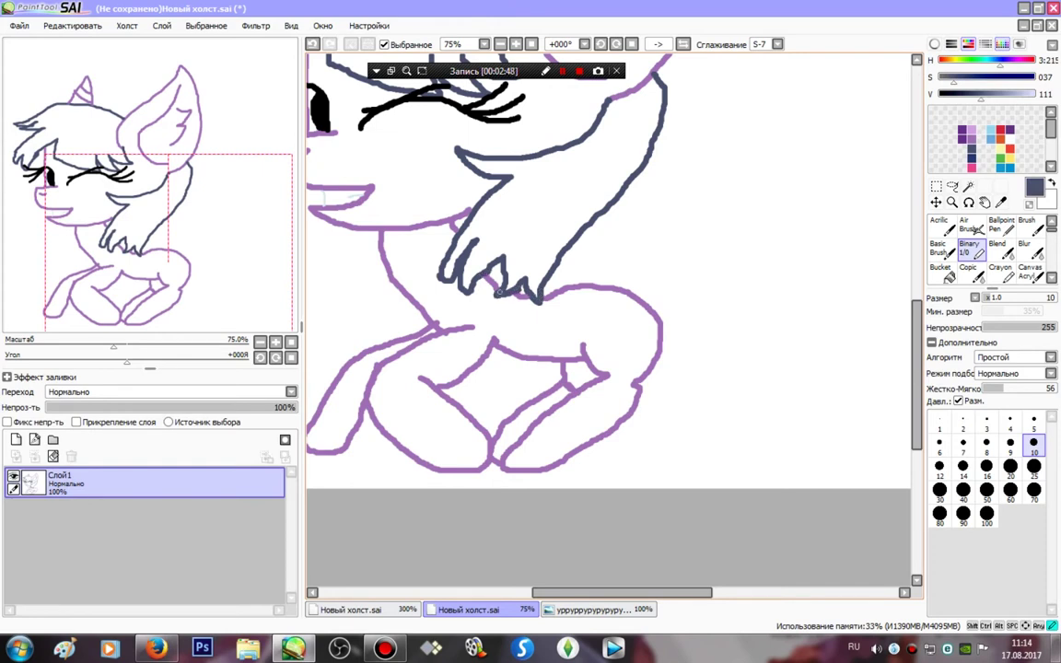
mouse_move(636, 293)
mouse_down()
mouse_move(688, 303)
mouse_move(739, 388)
mouse_move(687, 444)
mouse_up()
mouse_move(709, 387)
mouse_down()
mouse_move(686, 444)
mouse_move(627, 473)
mouse_move(645, 453)
mouse_move(587, 469)
mouse_move(560, 455)
mouse_move(556, 416)
mouse_move(597, 453)
mouse_move(578, 421)
mouse_move(616, 427)
mouse_move(654, 307)
mouse_up()
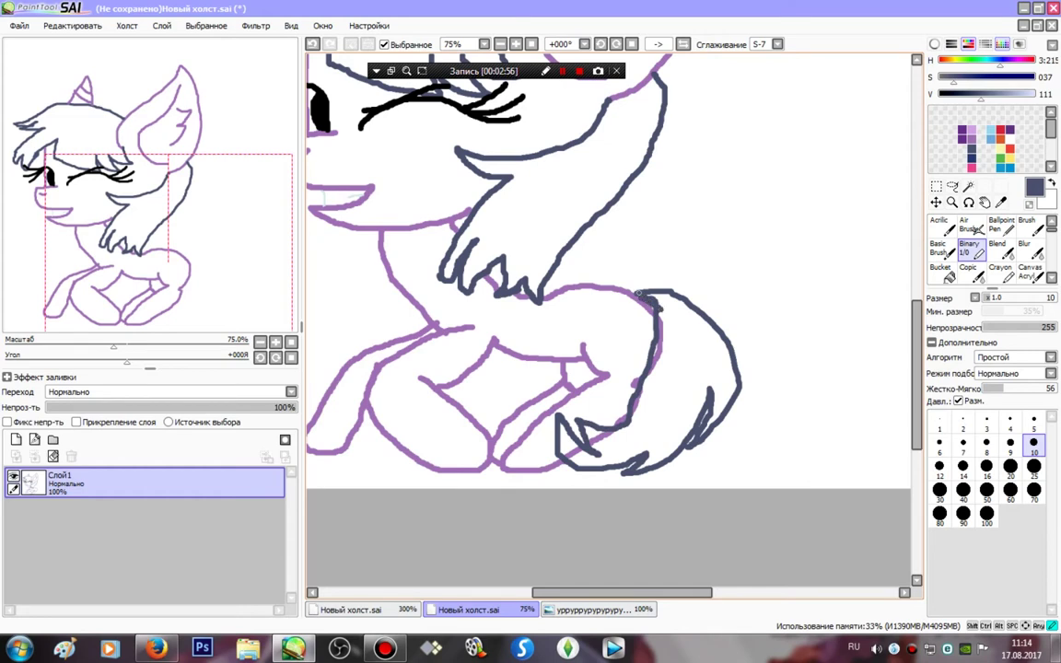
- Fill the tail, the long hair lock behind the cheek and the fringe with dark navy blue using the Bucket
click(940, 269)
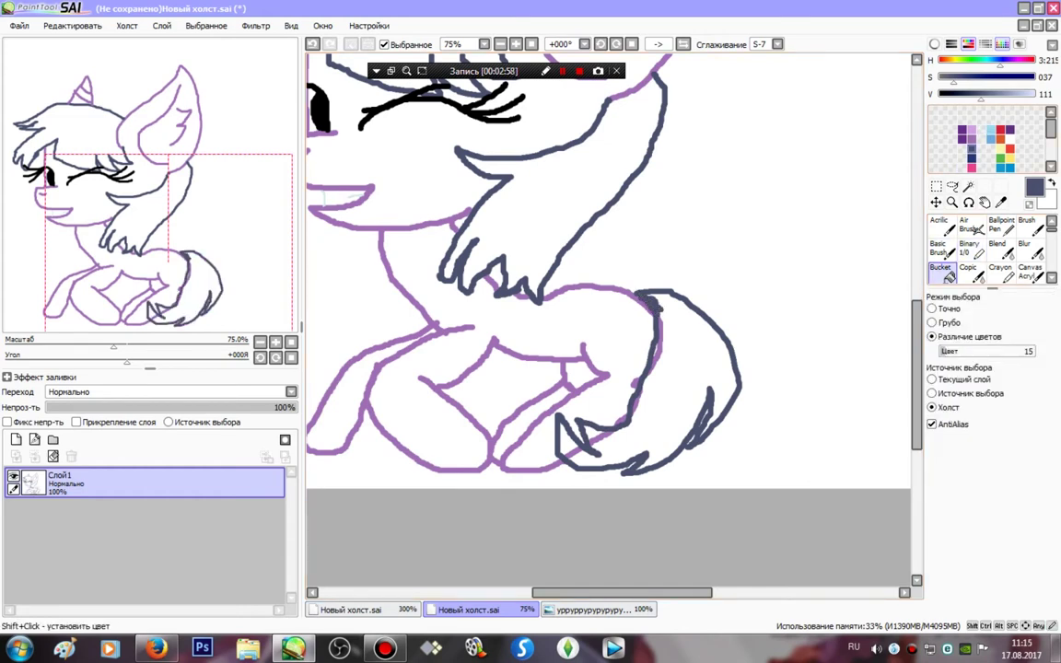
click(691, 369)
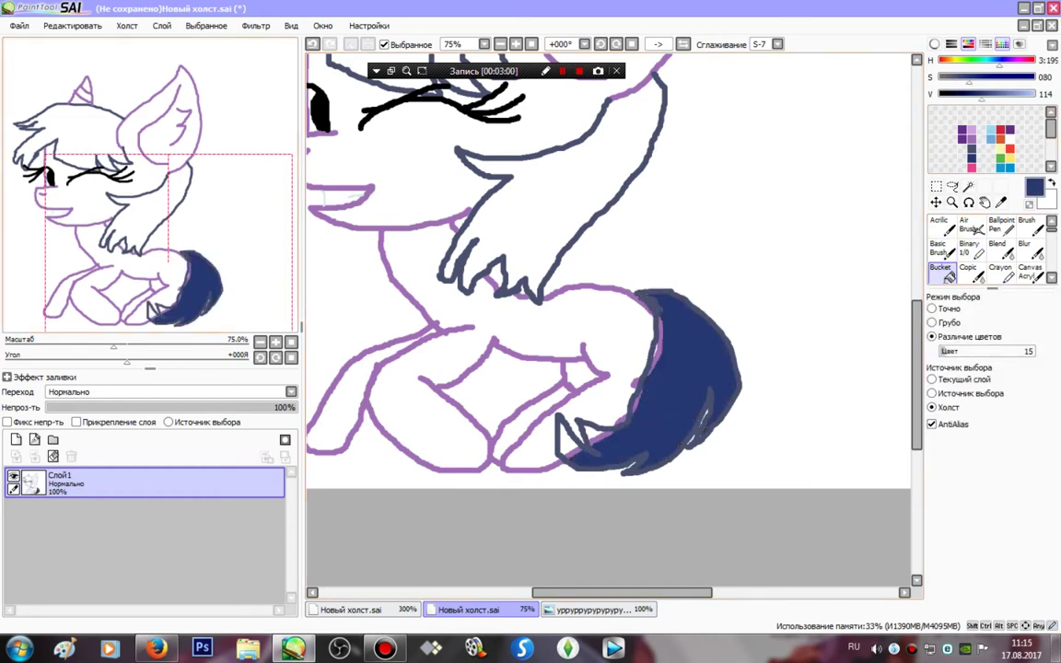
drag(569, 186, 689, 370)
click(634, 261)
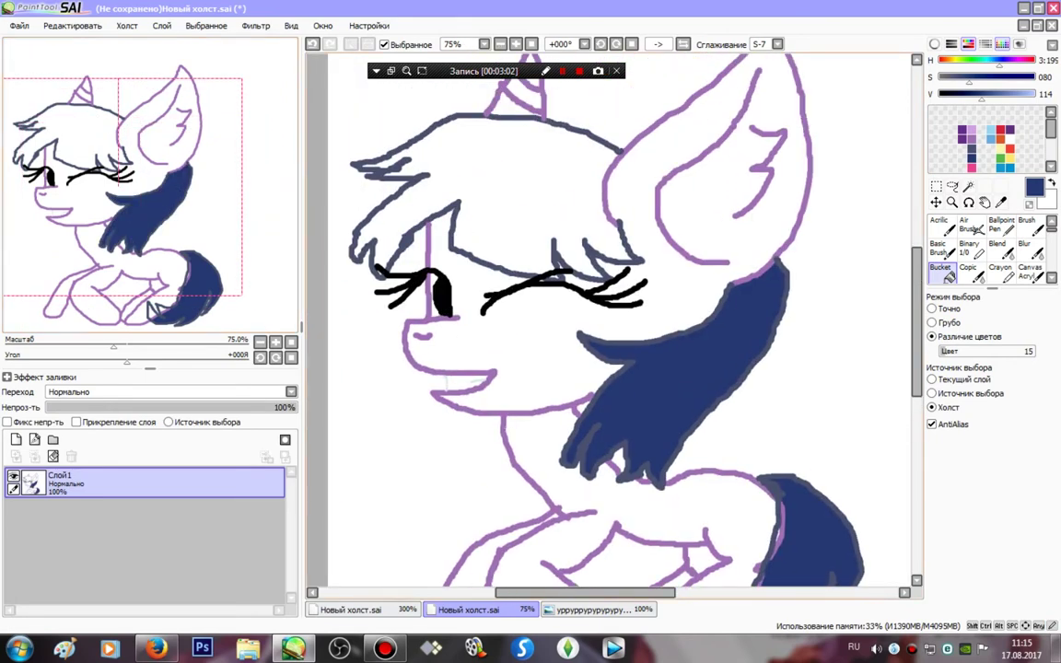
click(497, 170)
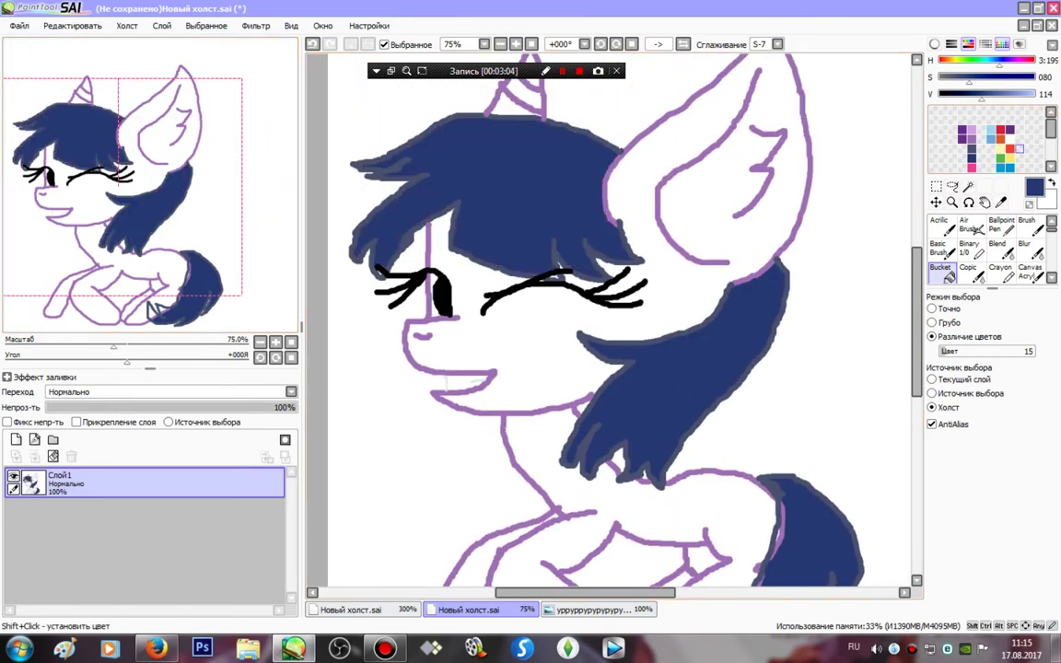
- Fill the face and ear with light purple, and undo the last fill over the fringe outline
click(972, 131)
click(539, 345)
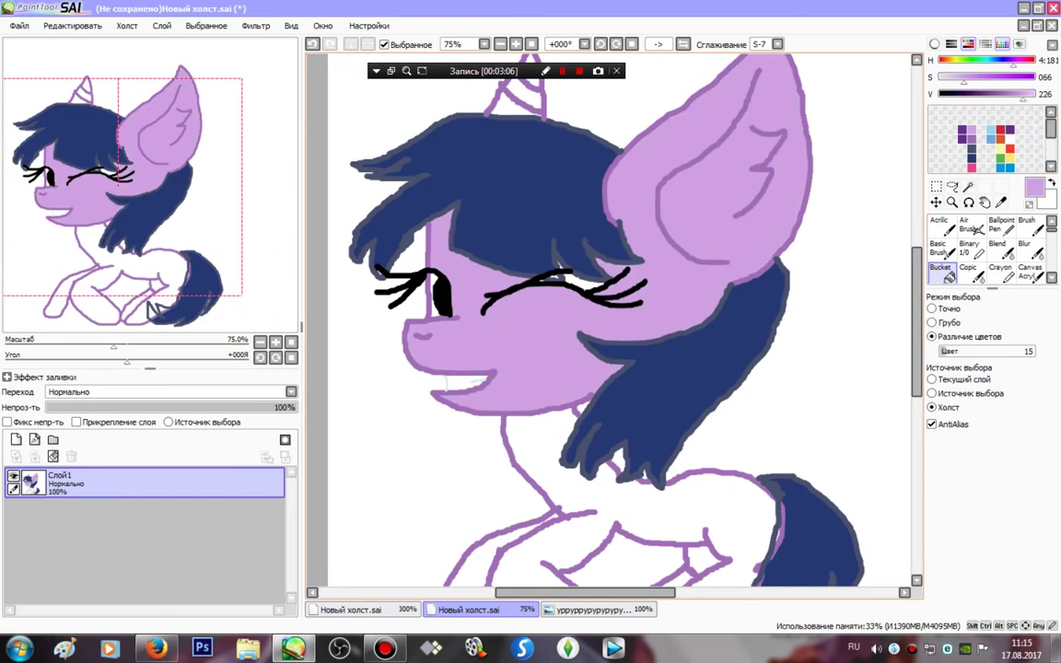
click(583, 281)
click(525, 253)
click(562, 267)
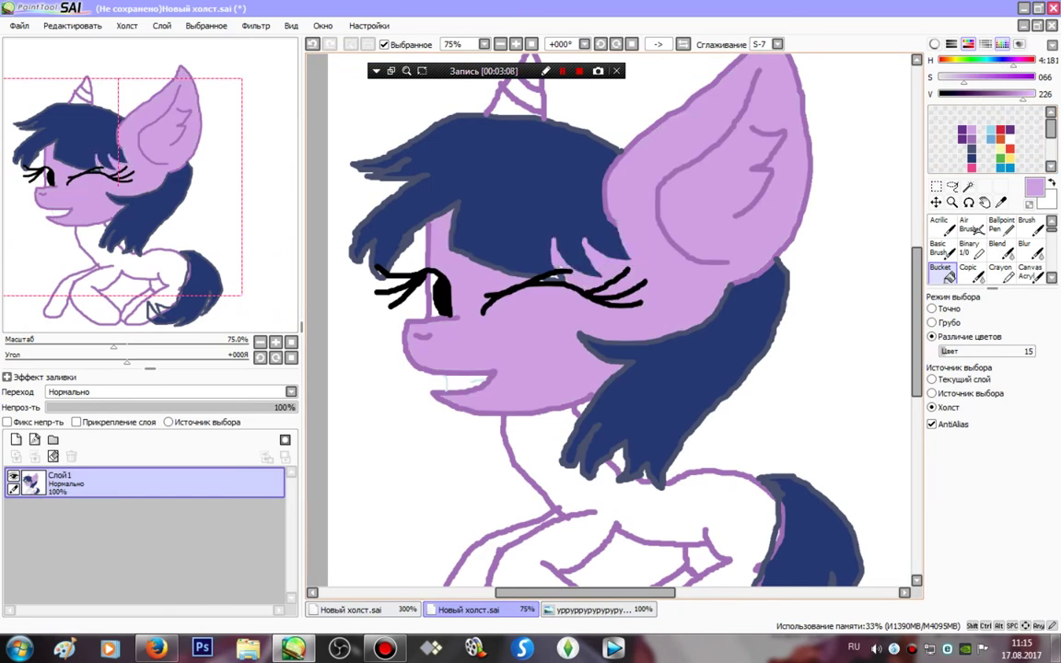
click(312, 45)
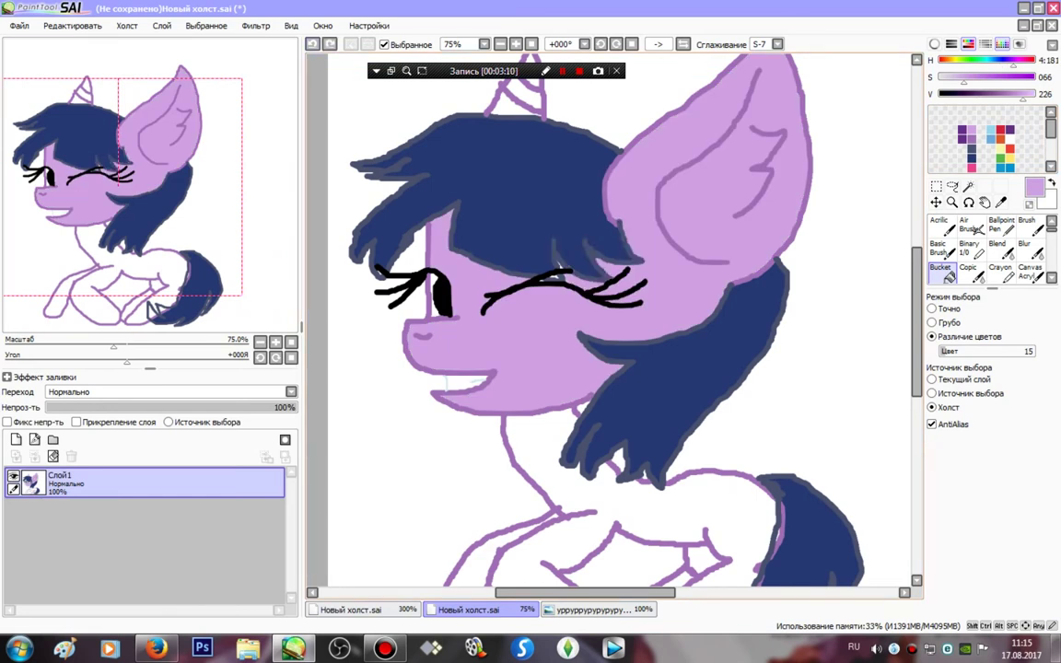
- Fill the horn's segments with the same light purple
click(512, 104)
click(527, 93)
click(531, 59)
- Fill the neck, body, front legs and hind legs with light purple
drag(645, 511, 513, 348)
click(530, 350)
click(554, 465)
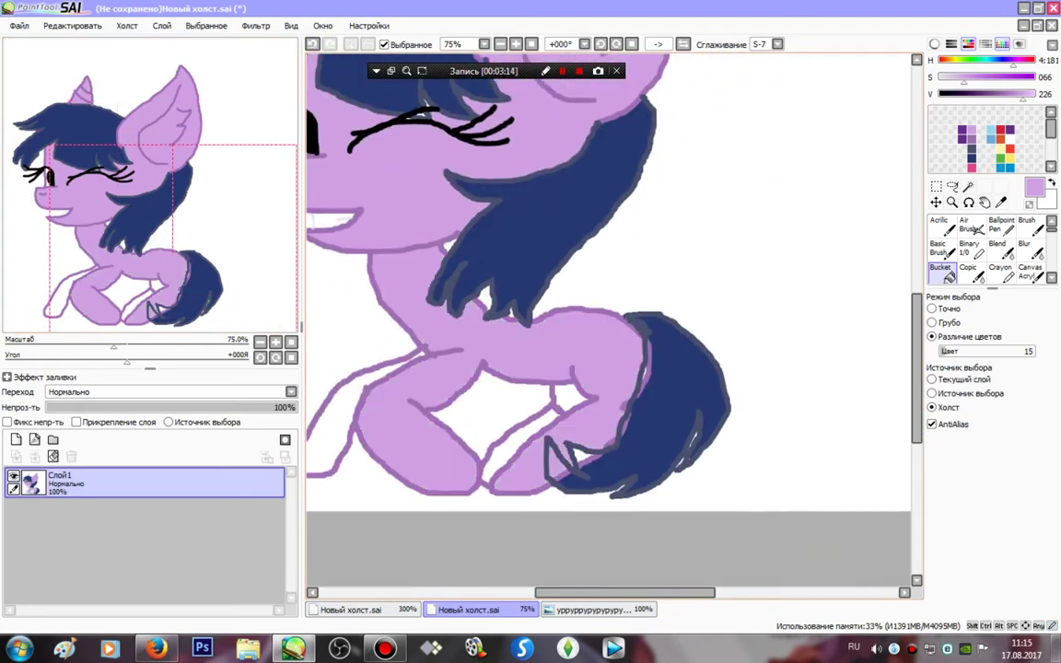
click(584, 455)
click(567, 398)
click(511, 446)
key(ctrl+y)
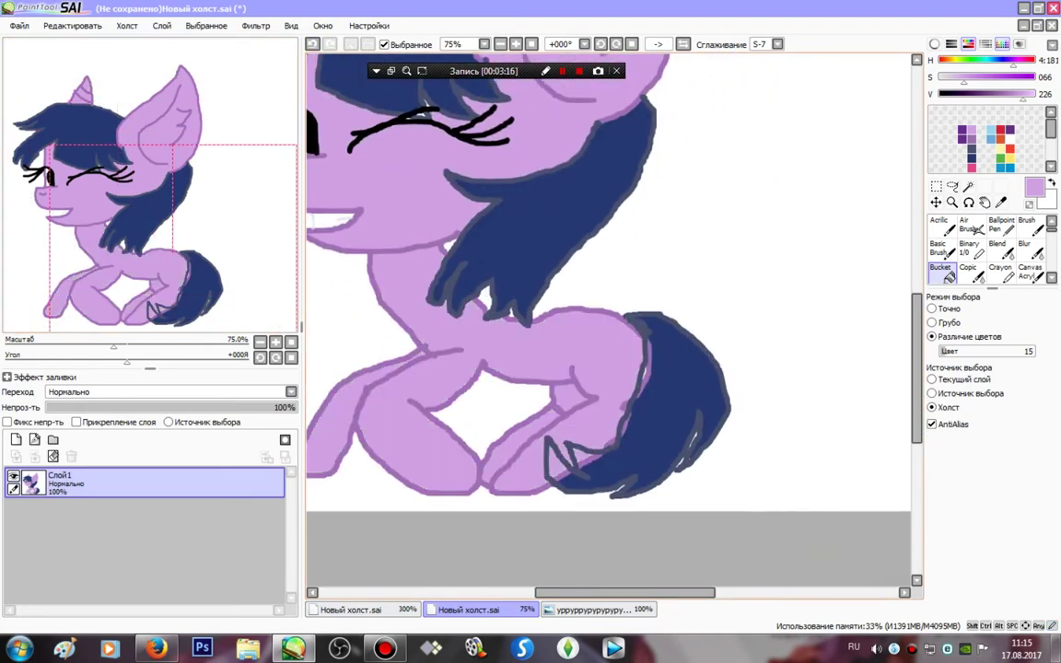
- Pick up the hair's navy blue and fill the unfilled pointed tips at the tail's curled end
drag(334, 440, 398, 447)
right_click(734, 373)
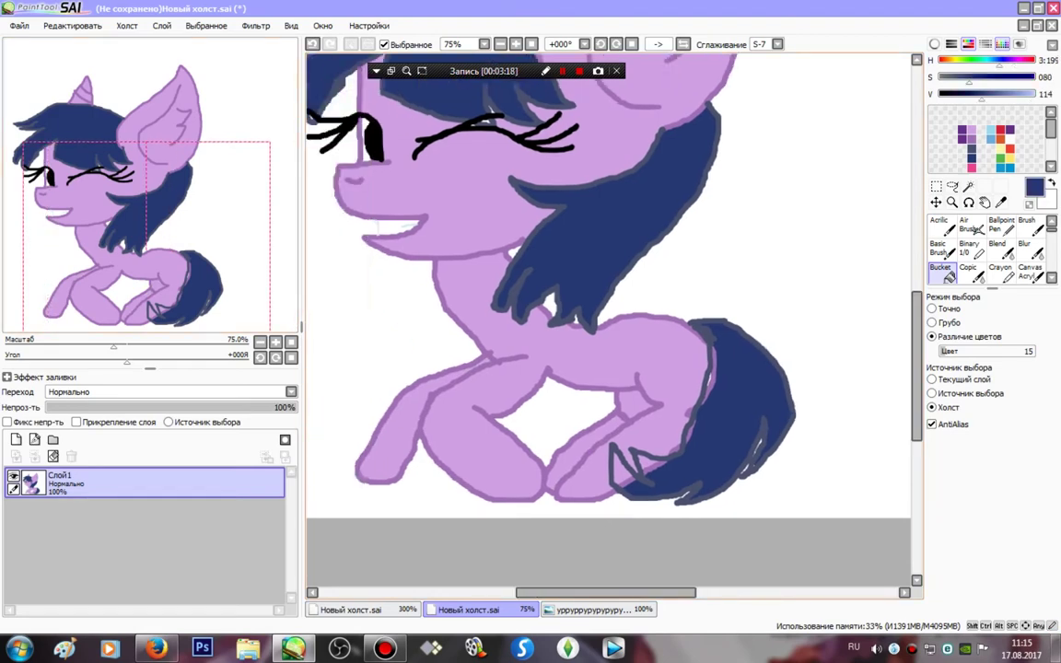
click(713, 361)
click(516, 44)
click(516, 44)
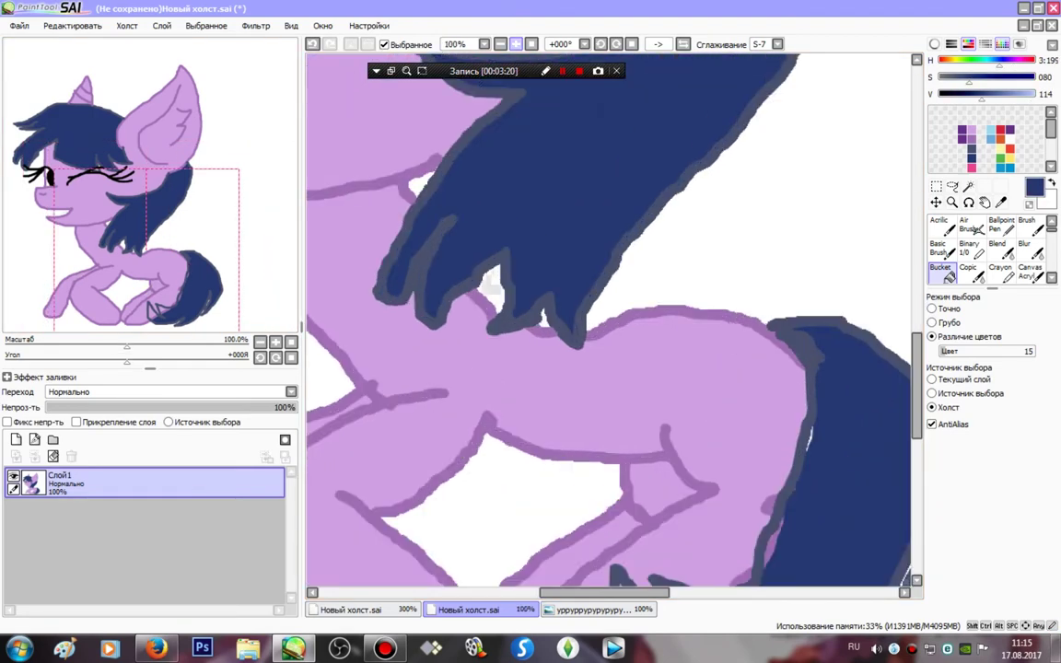
click(516, 45)
drag(645, 479, 423, 111)
click(439, 386)
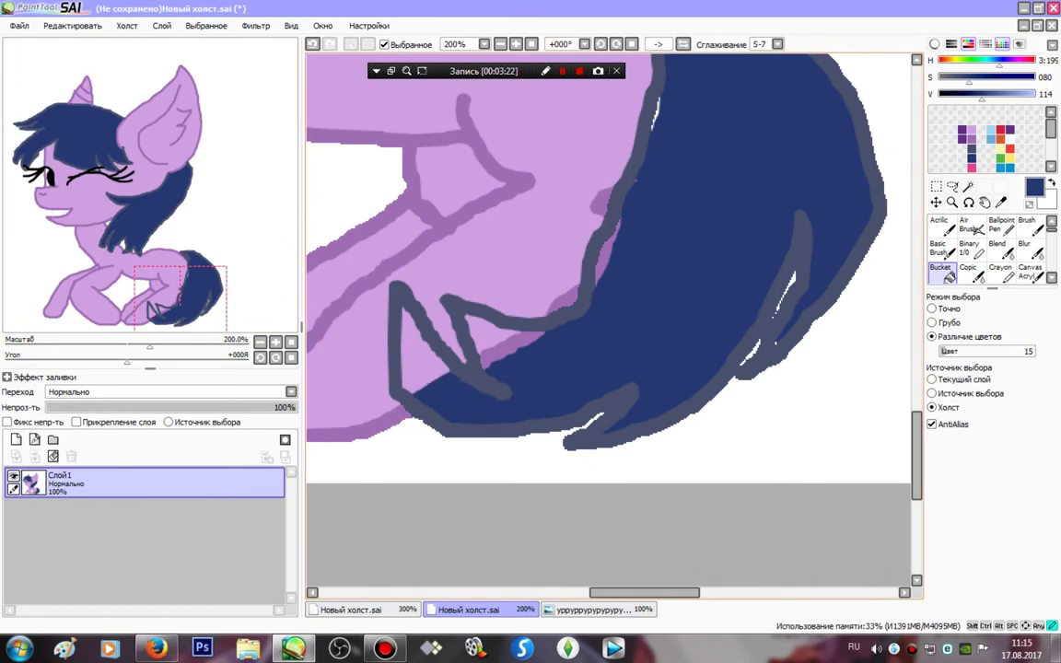
click(420, 358)
click(514, 350)
click(491, 335)
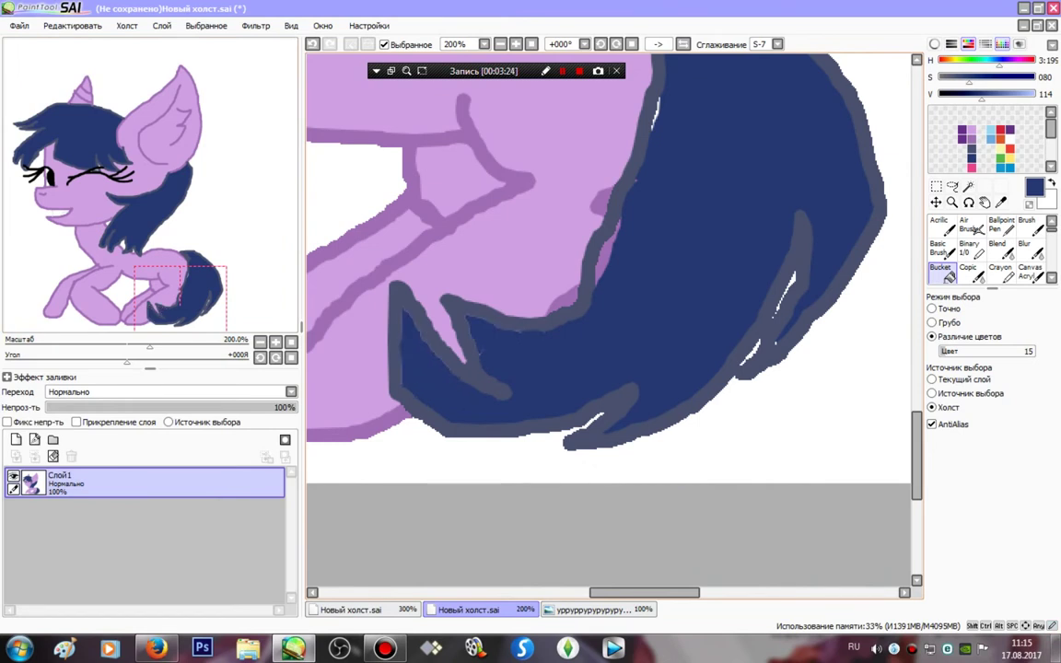
- Fill the leftover purple inside the tail's inner edge with navy, and paint over the white gap there using the Binary pen
click(606, 255)
drag(606, 255, 564, 342)
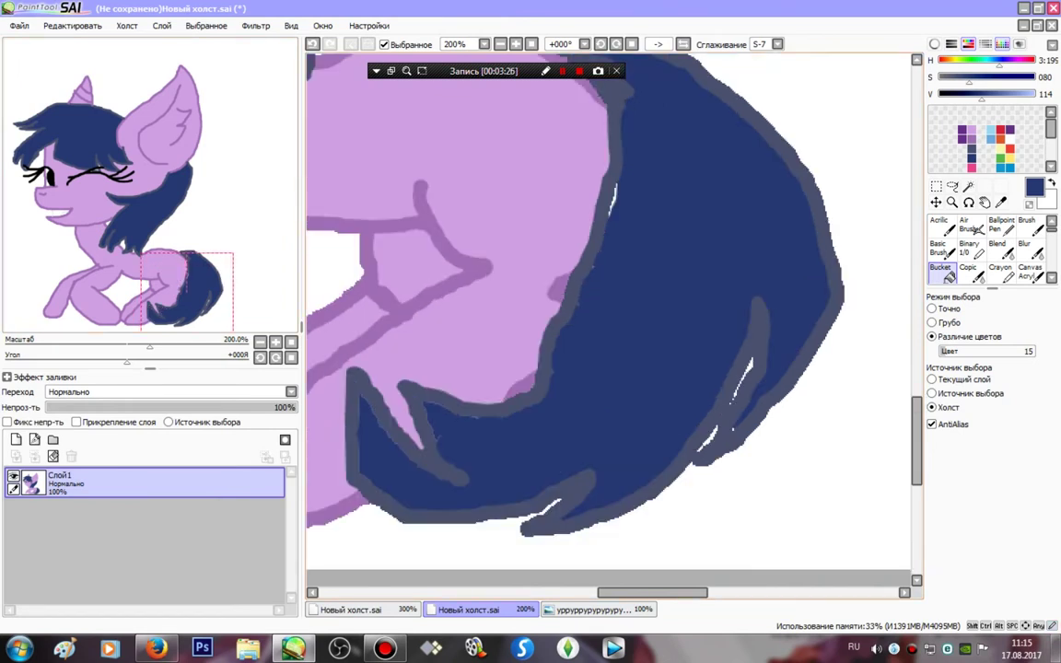
click(973, 251)
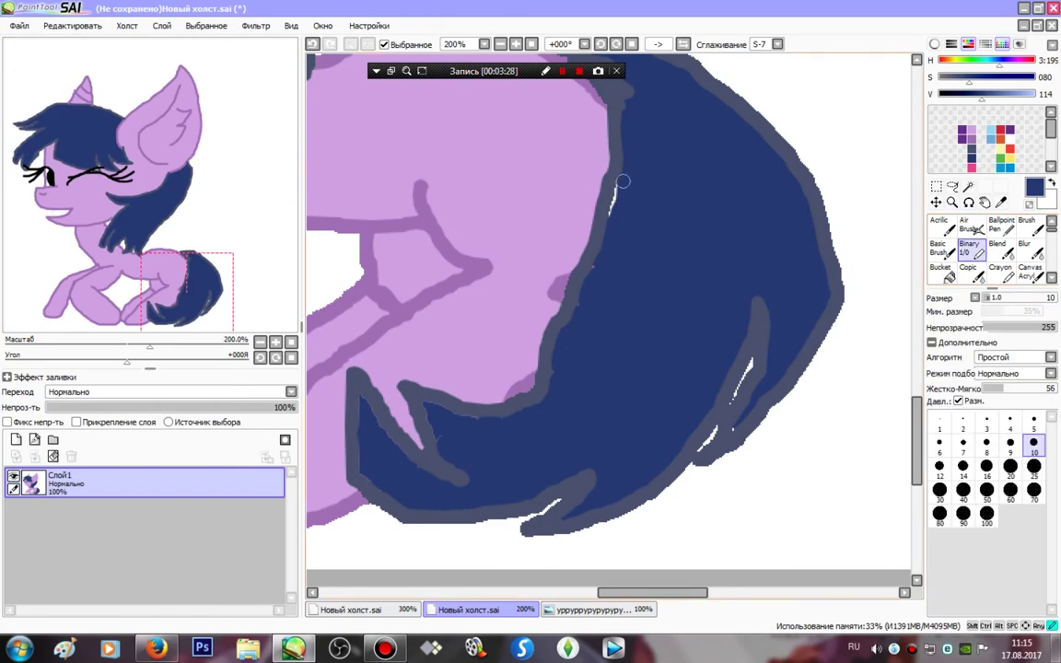
drag(619, 179, 611, 261)
- Fill the gap between the winking eye's lashes with light purple, and undo the last fill over the fringe outline
drag(187, 292, 85, 166)
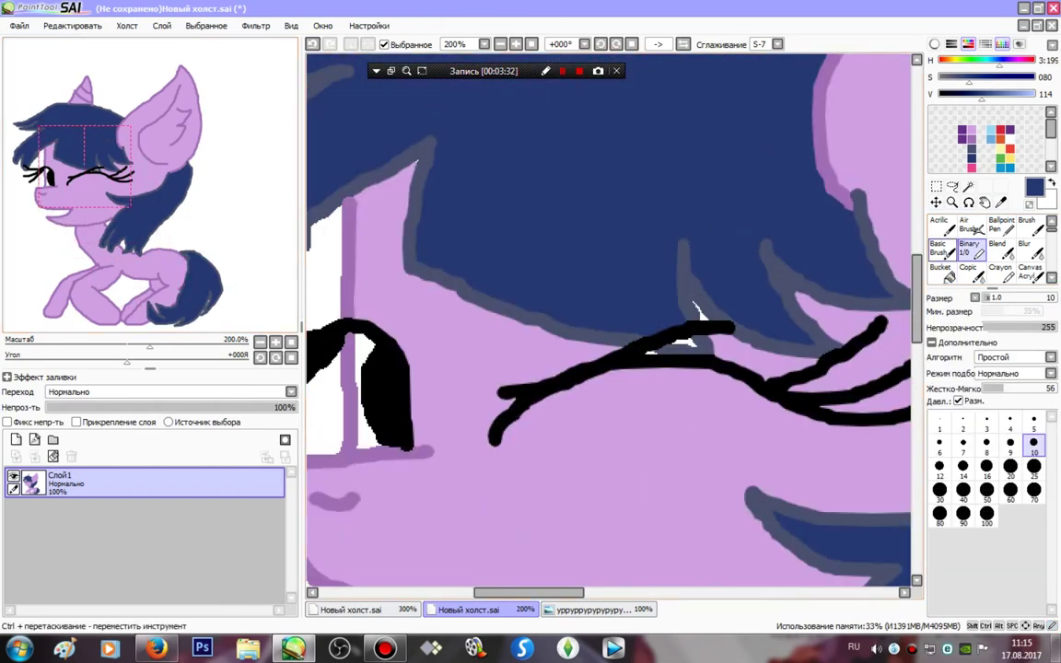
click(943, 274)
right_click(666, 392)
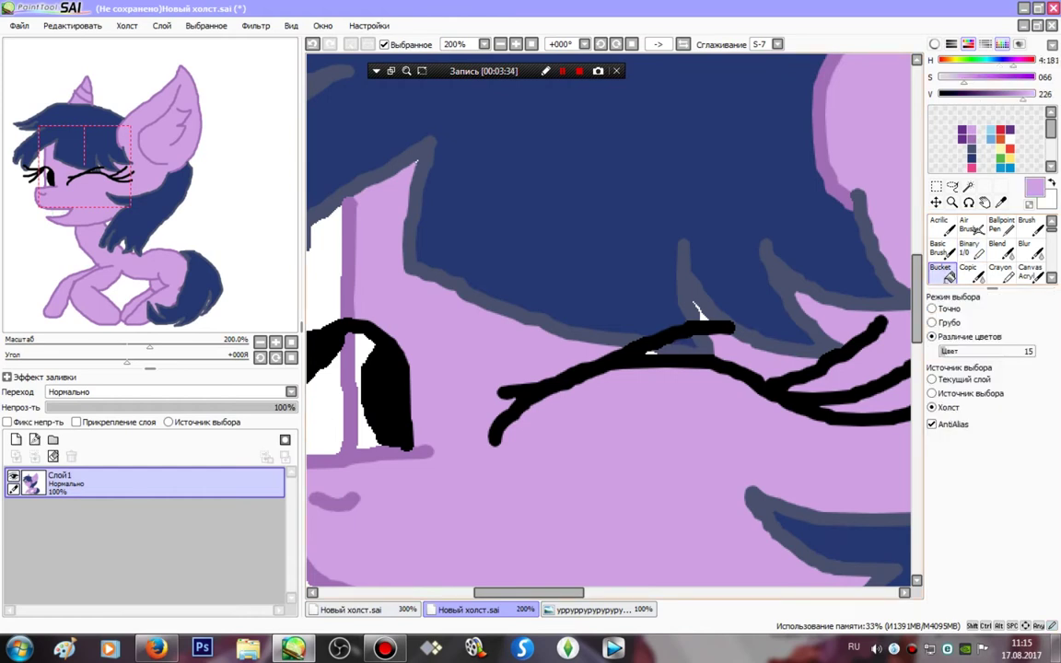
click(693, 305)
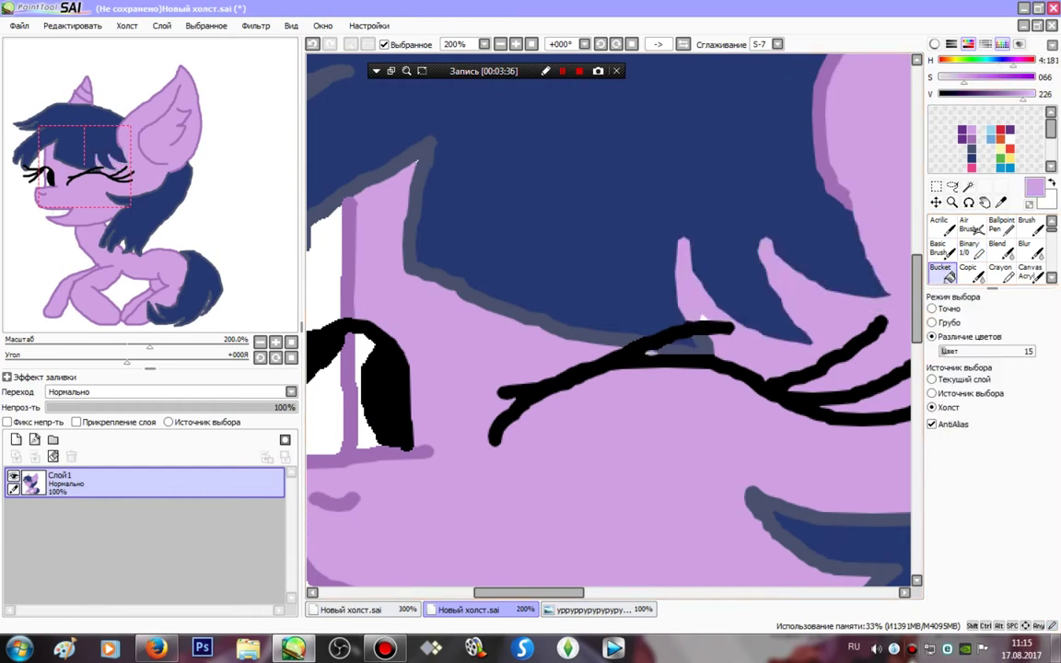
key(ctrl+z)
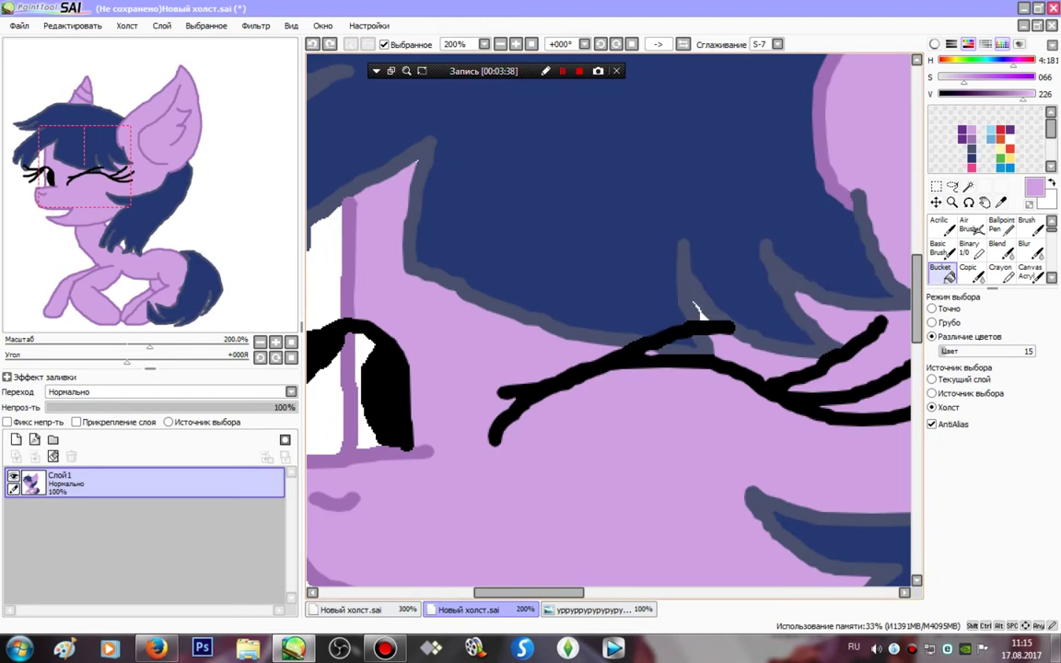
- Select the light purple areas of the face, ear, body and horn with the Magic Wand
drag(84, 166, 148, 226)
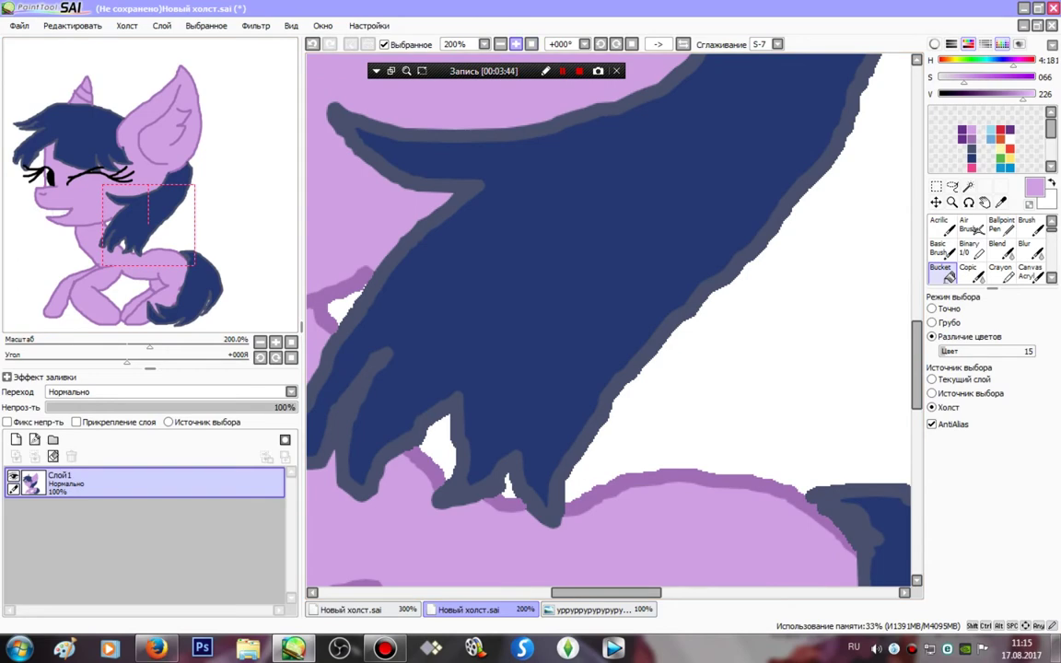
click(500, 44)
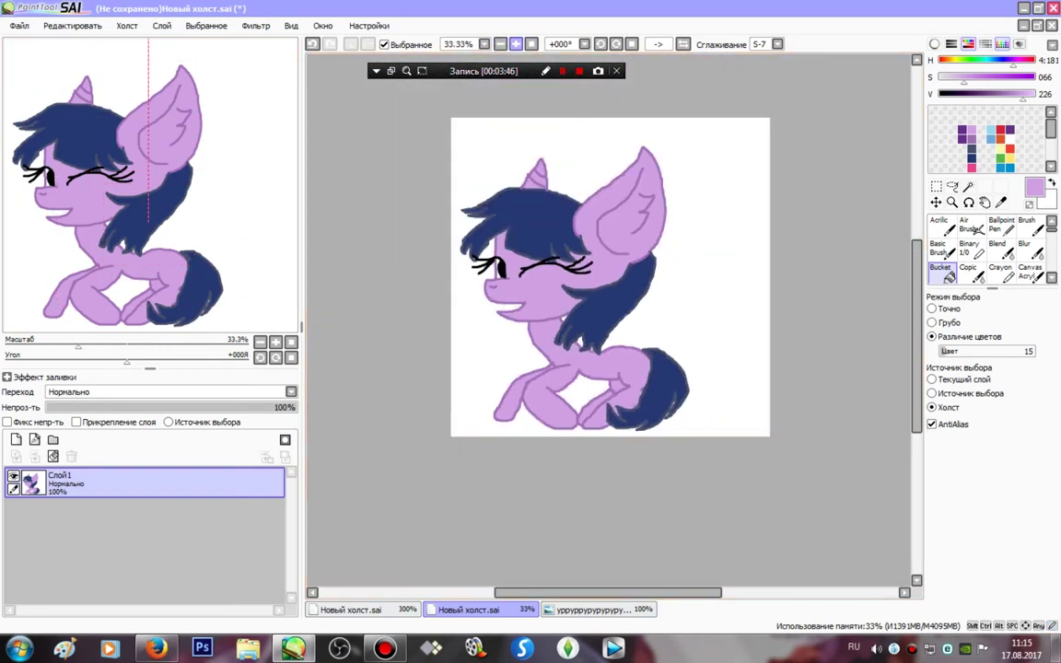
scroll(147, 224, up, 3)
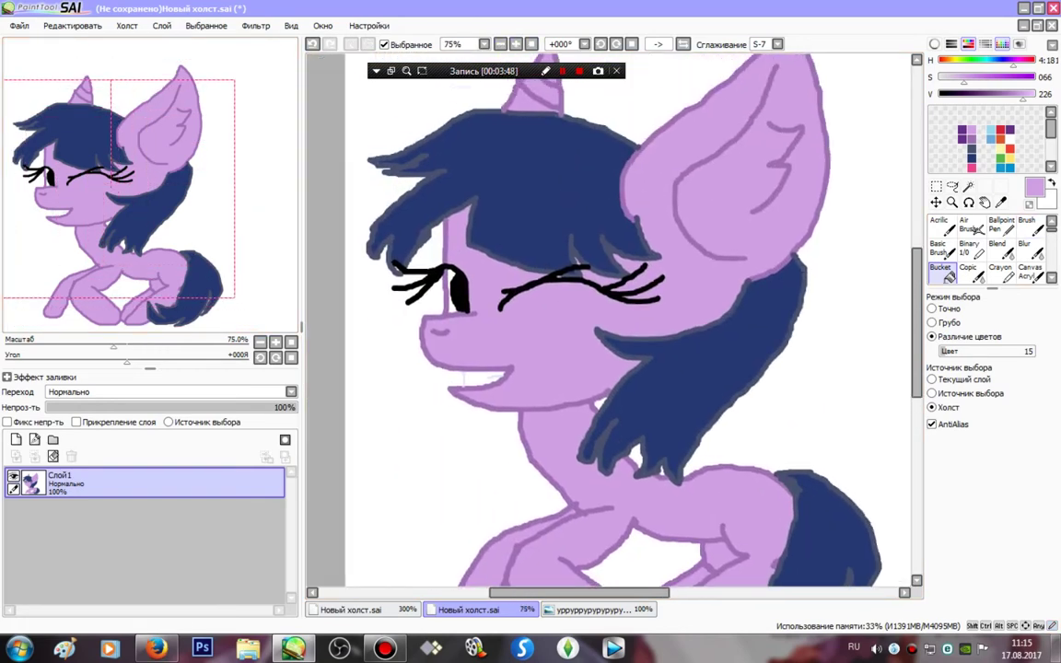
click(968, 186)
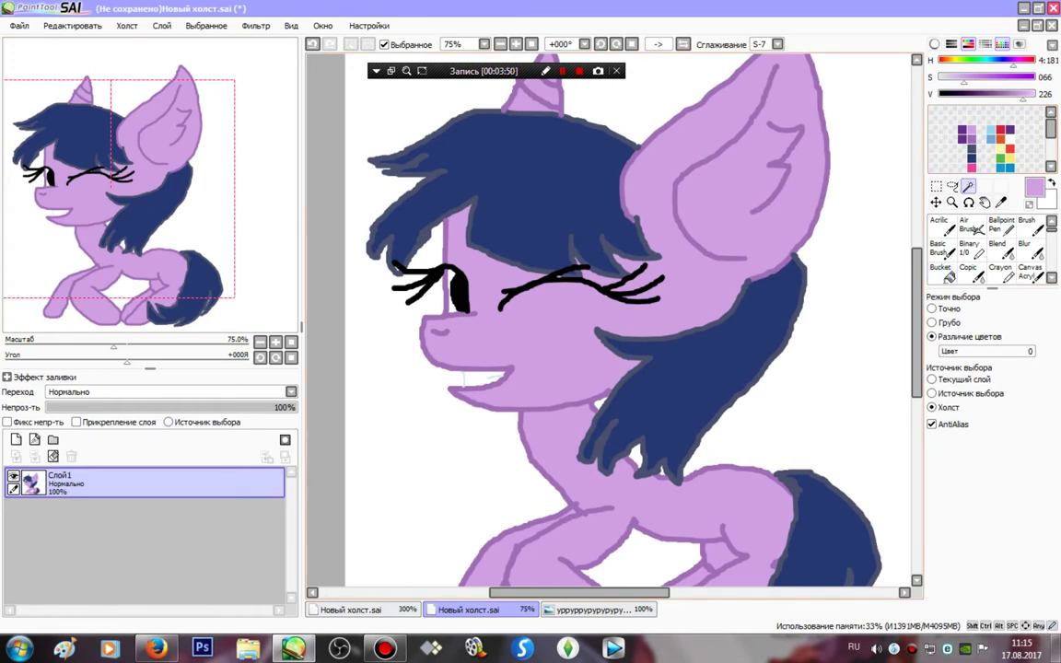
click(570, 339)
click(579, 465)
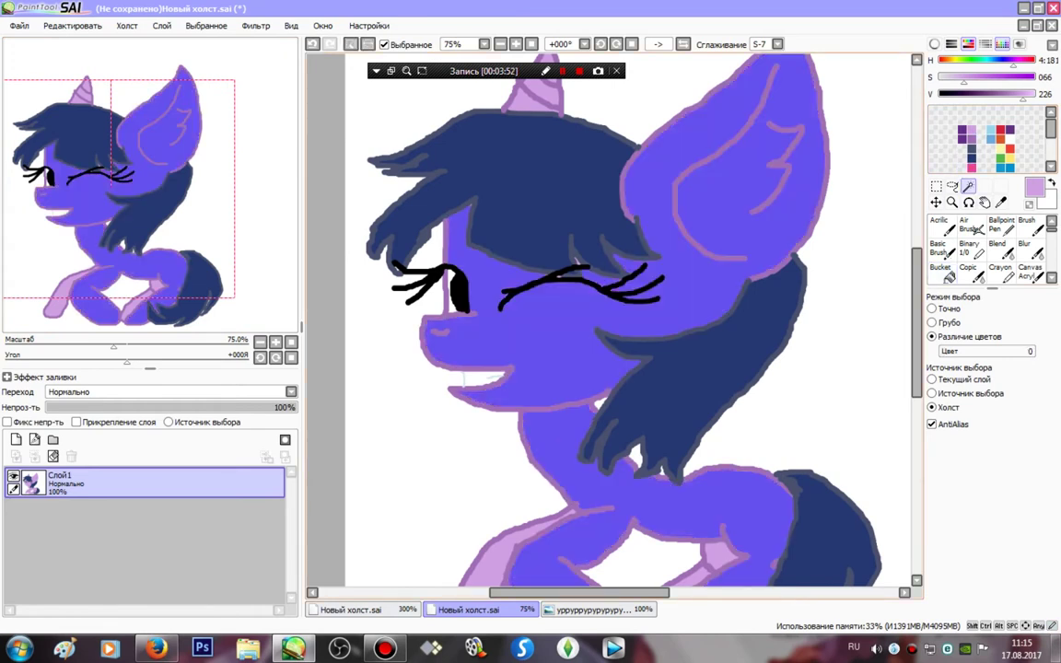
drag(578, 465, 588, 537)
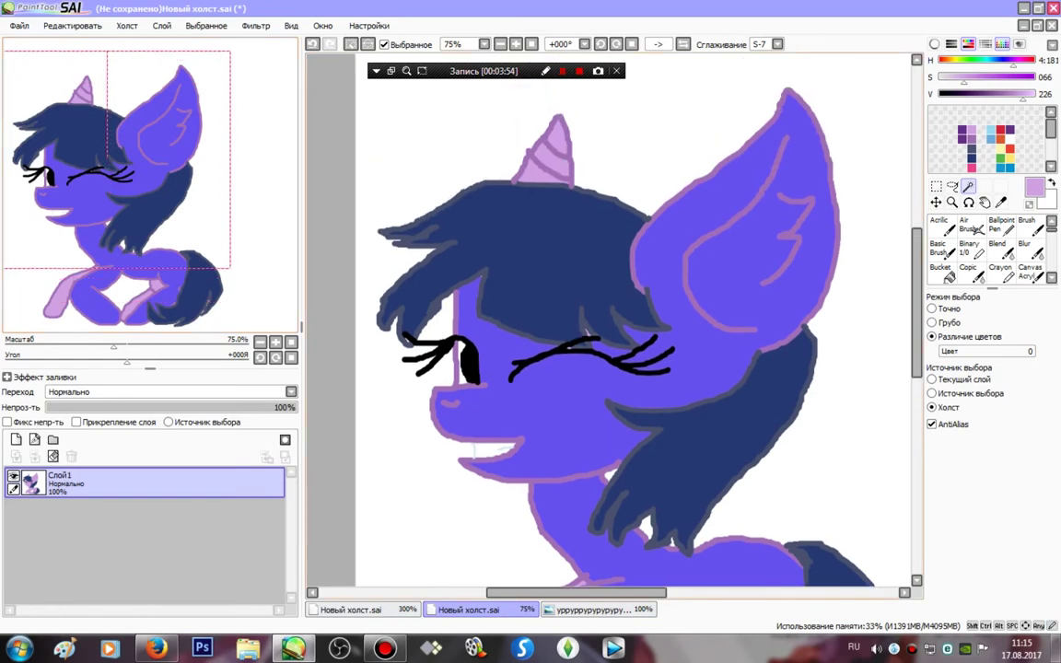
click(539, 174)
click(553, 159)
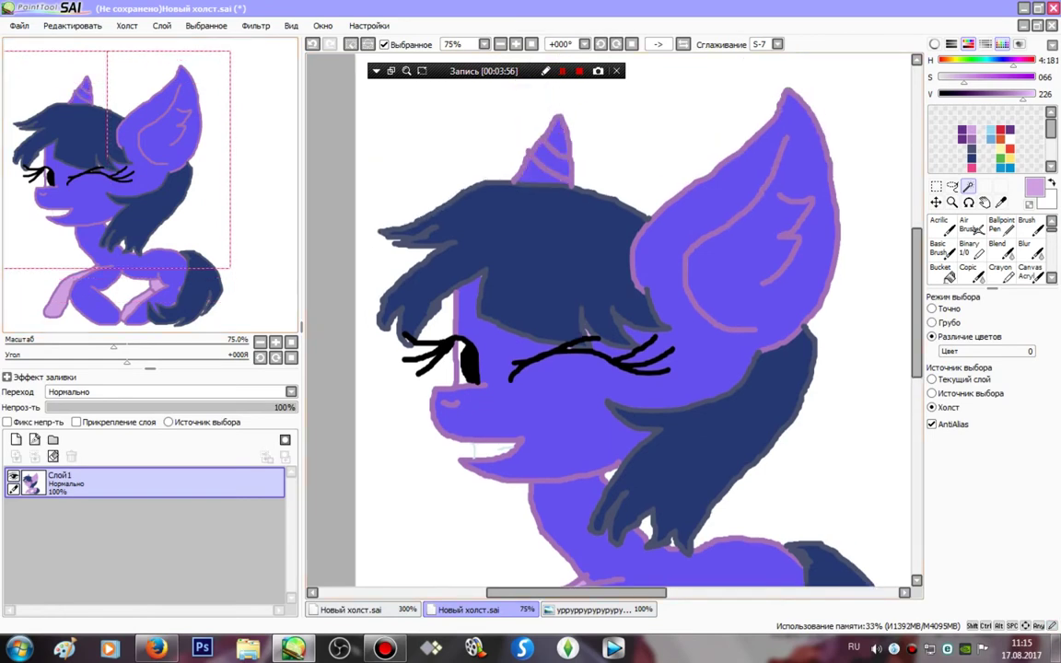
- Check the pony reference picture, and save a slightly darker purple to the colour swatches beside the existing purples
click(501, 44)
click(500, 45)
click(500, 44)
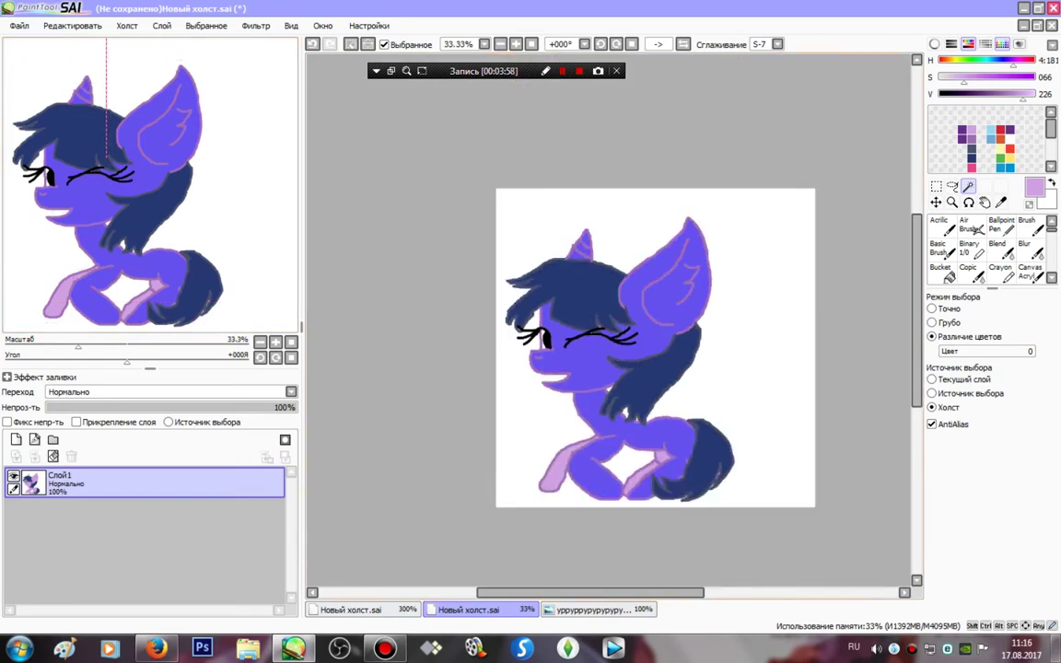
click(516, 44)
click(595, 610)
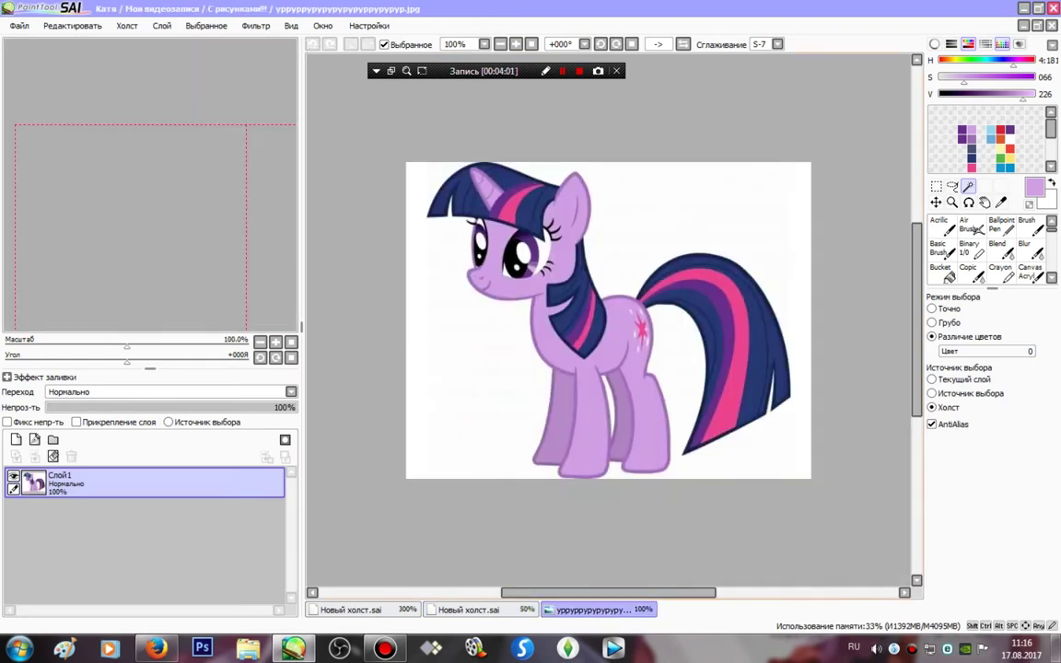
key(ctrl+shift+Tab)
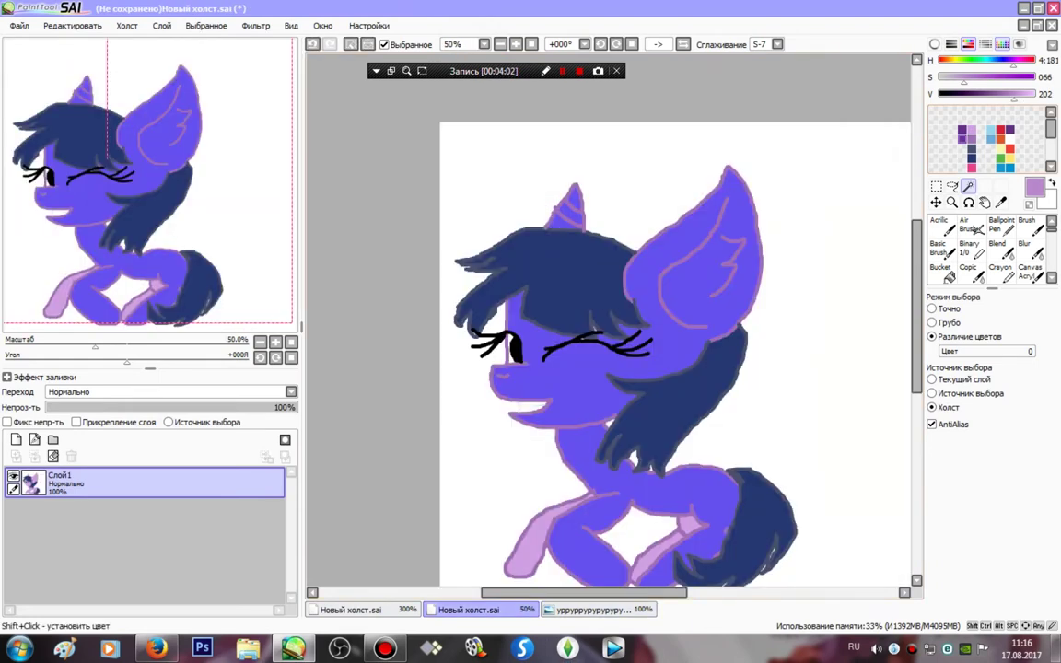
right_click(954, 129)
click(997, 160)
- Hide the selection outline and shade the ear, muzzle, neck, back and legs in a darkened body purple with a size 70 Binary pen
drag(116, 182, 132, 215)
click(970, 247)
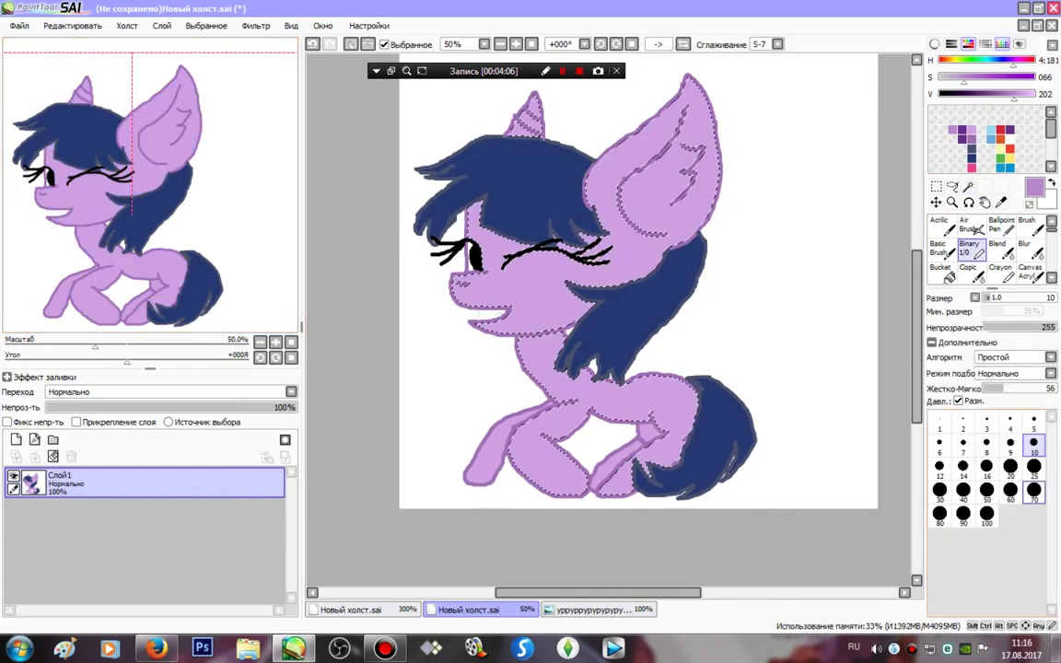
right_click(585, 394)
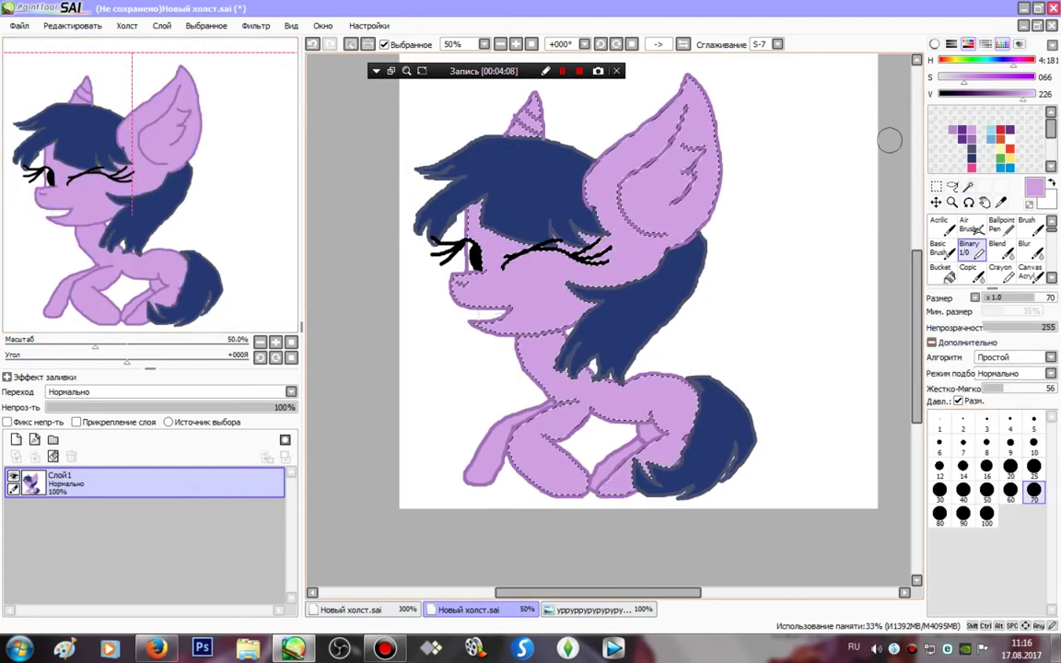
drag(1022, 95, 995, 95)
click(462, 45)
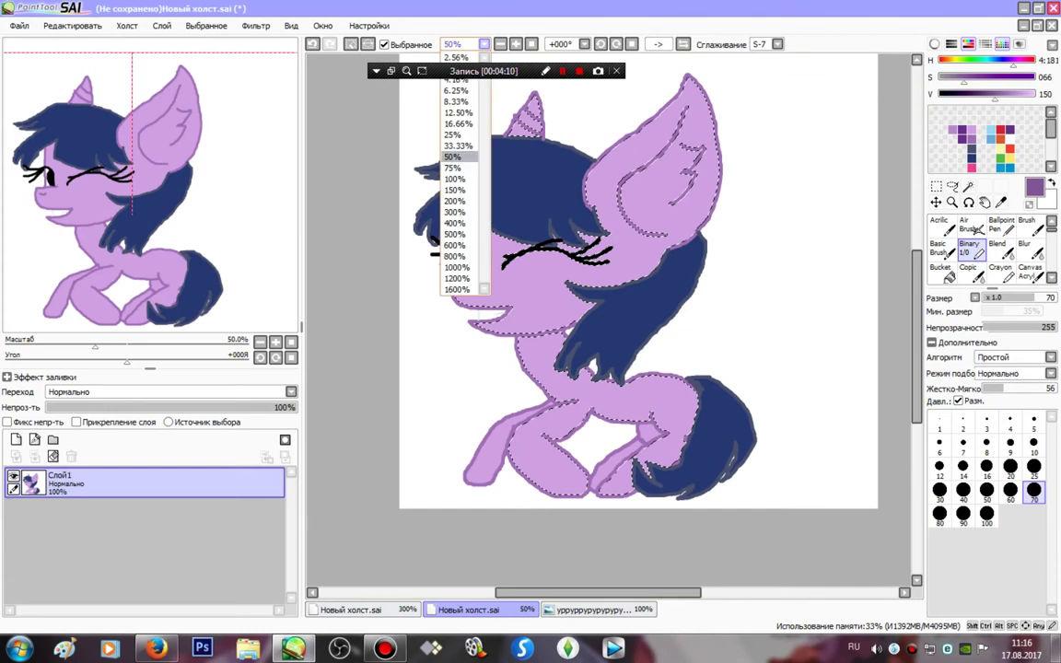
click(428, 44)
key(ctrl+d)
click(993, 95)
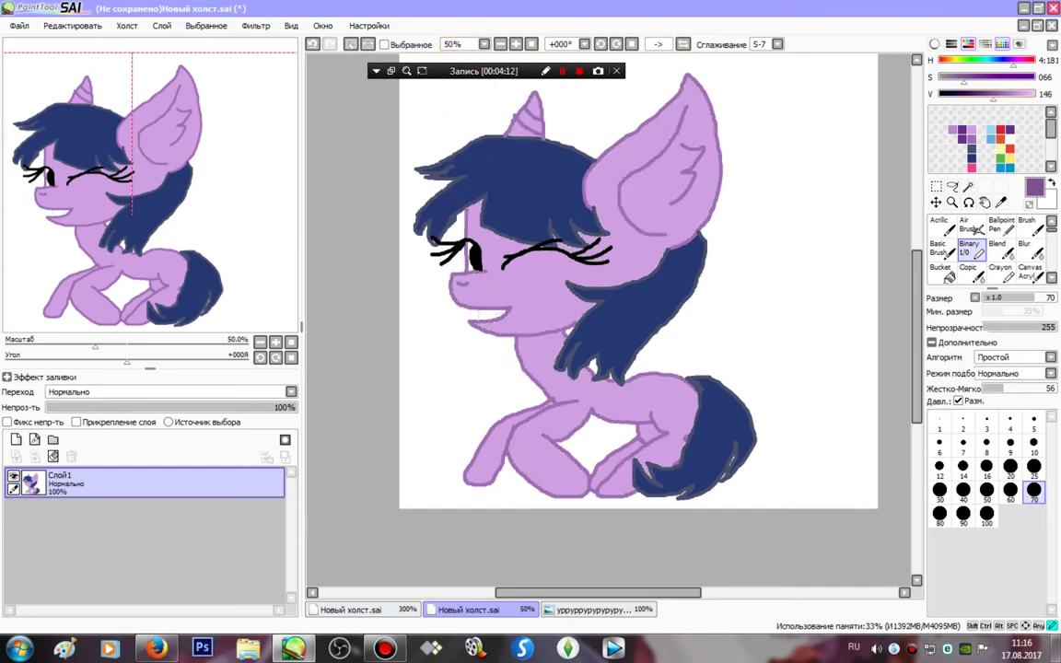
mouse_move(678, 85)
mouse_down()
mouse_move(714, 184)
mouse_move(576, 276)
mouse_move(591, 311)
mouse_up()
mouse_move(587, 369)
mouse_down()
mouse_move(697, 385)
mouse_move(702, 409)
mouse_move(659, 474)
mouse_move(624, 487)
mouse_move(527, 489)
mouse_move(513, 476)
mouse_move(541, 404)
mouse_move(559, 390)
mouse_move(442, 297)
mouse_move(457, 259)
mouse_up()
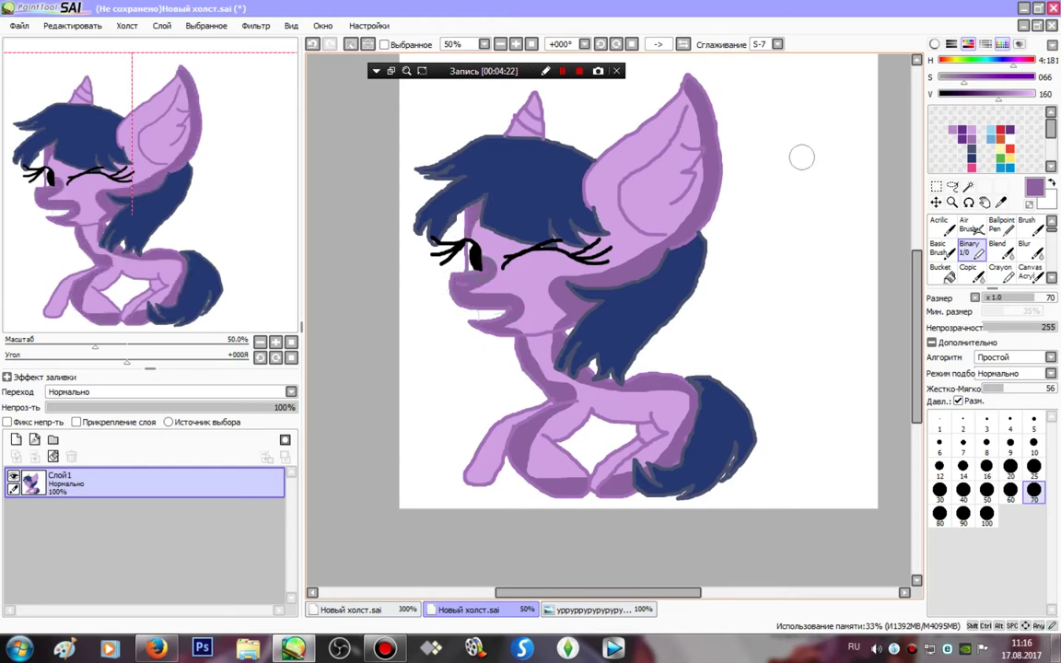
- Shade one side of the horn with the darkened body purple using the size 70 Binary pen
click(1033, 95)
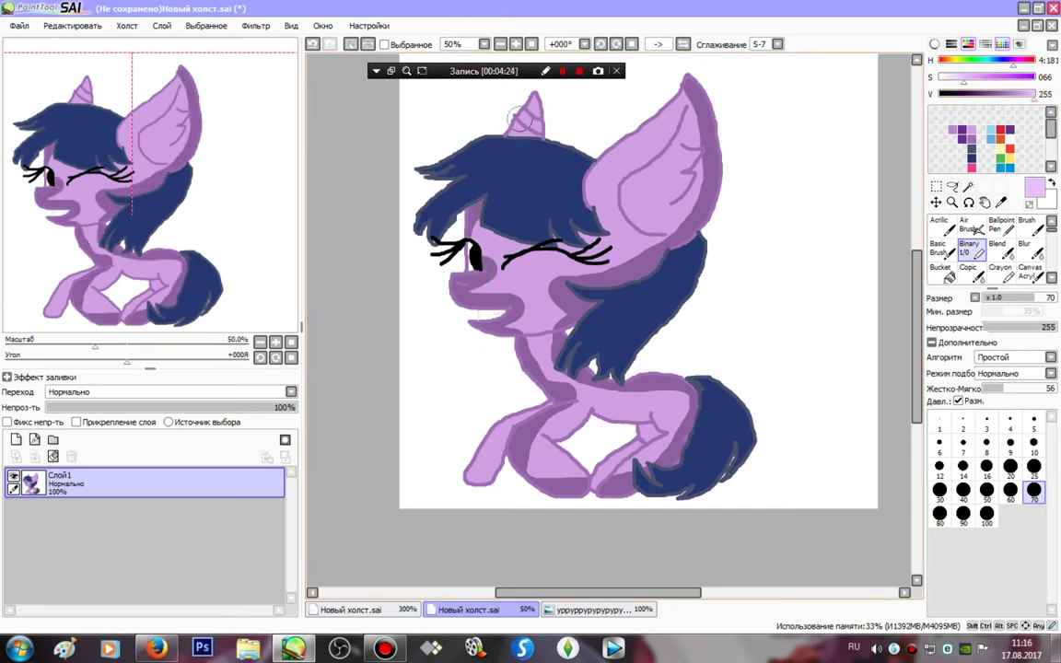
right_click(711, 139)
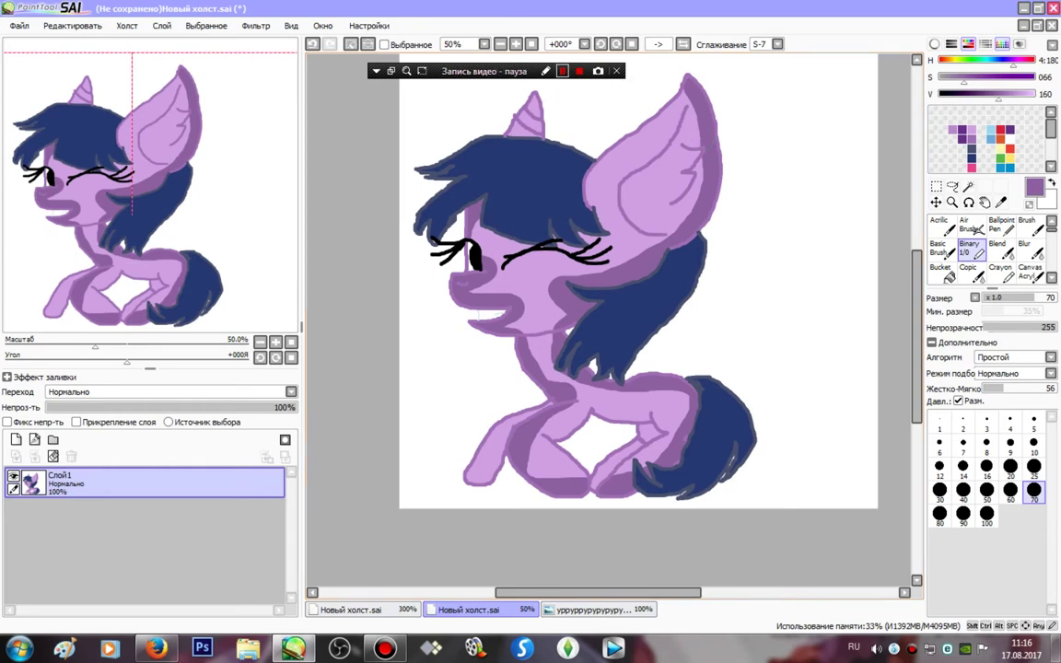
click(563, 71)
drag(536, 92, 539, 129)
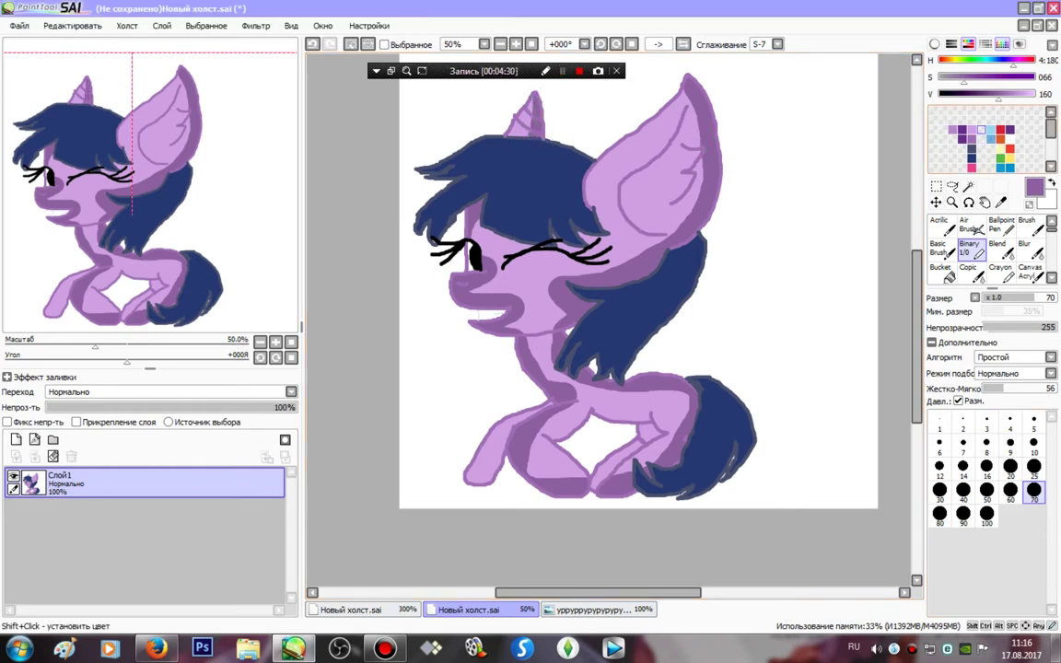
- Paint highlights on the ear, cheek, neck, back, legs and horn in the body purple brightened to value 255
click(973, 130)
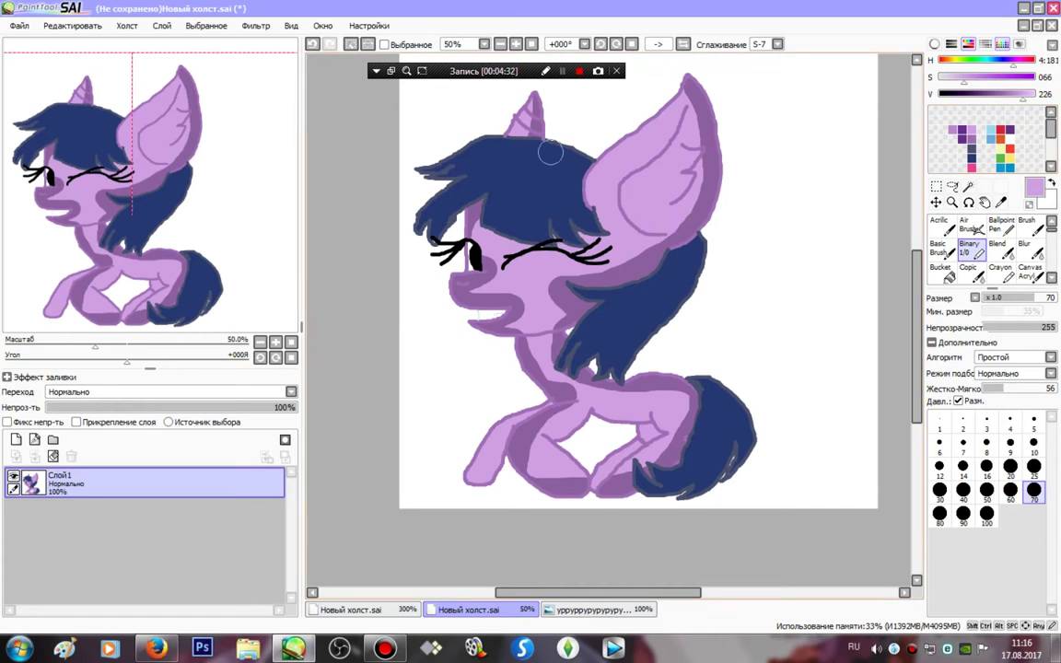
right_click(715, 169)
click(1034, 94)
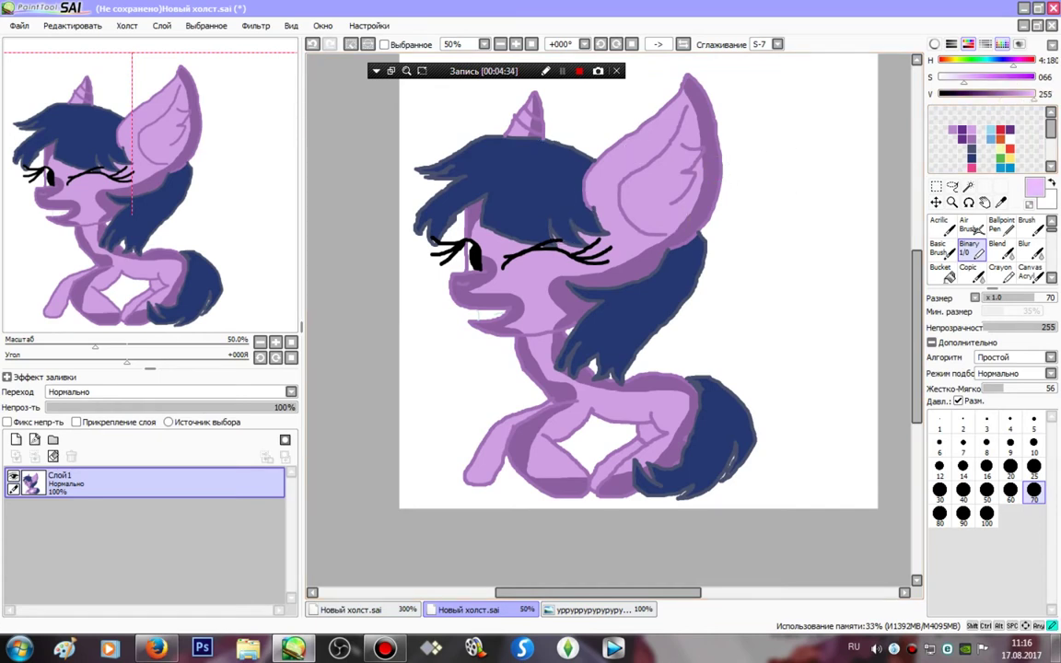
mouse_move(663, 136)
mouse_down()
mouse_move(635, 120)
mouse_move(645, 175)
mouse_move(663, 156)
mouse_move(644, 202)
mouse_up()
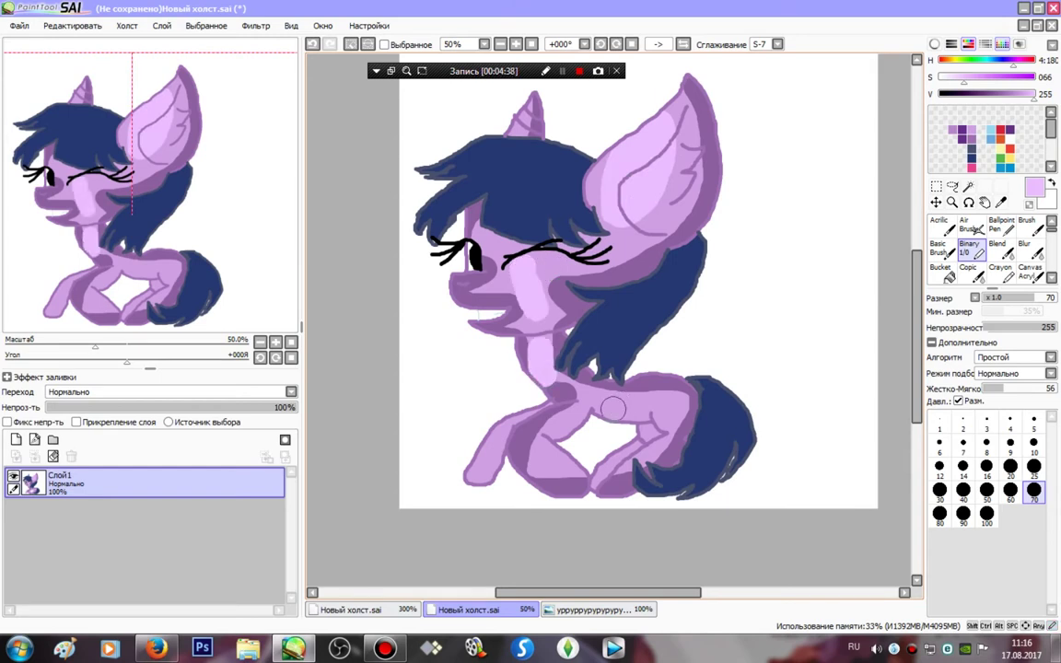
drag(604, 406, 648, 408)
mouse_move(552, 398)
mouse_down()
mouse_move(517, 398)
mouse_move(505, 381)
mouse_move(502, 396)
mouse_up()
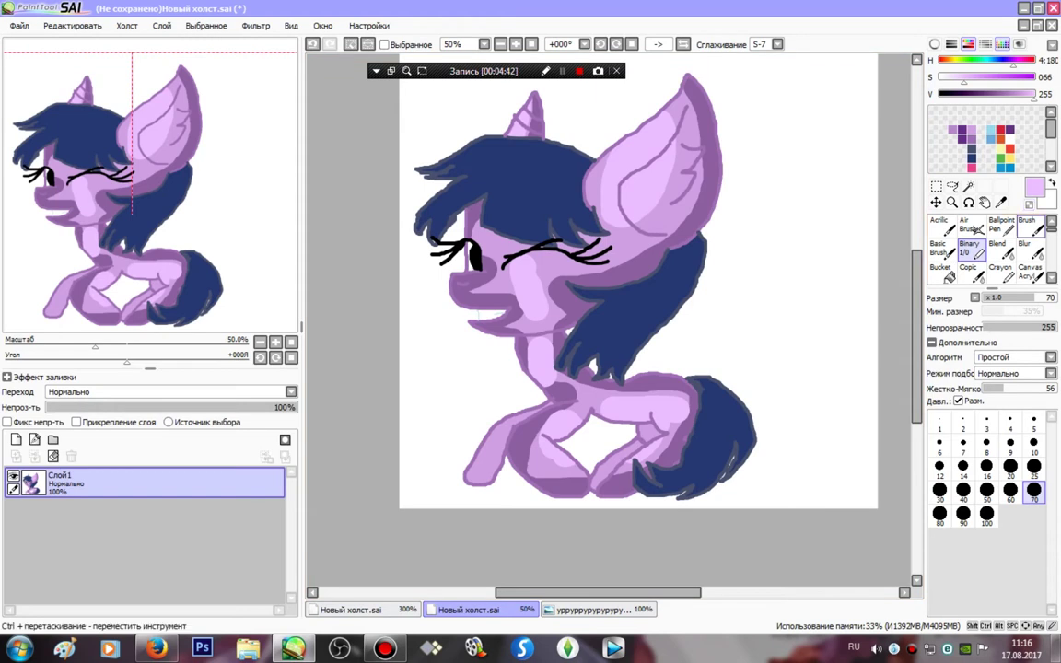
- Blend the purple shading and highlights on the ear, face, neck, body and legs with a size 120 Blur brush
click(1029, 247)
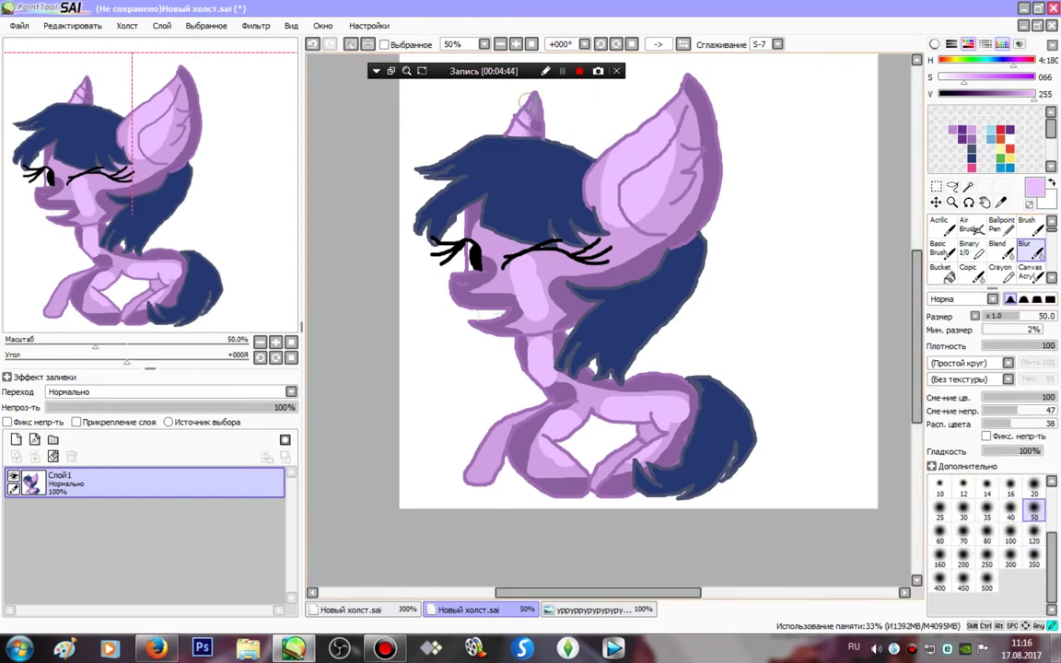
click(1033, 533)
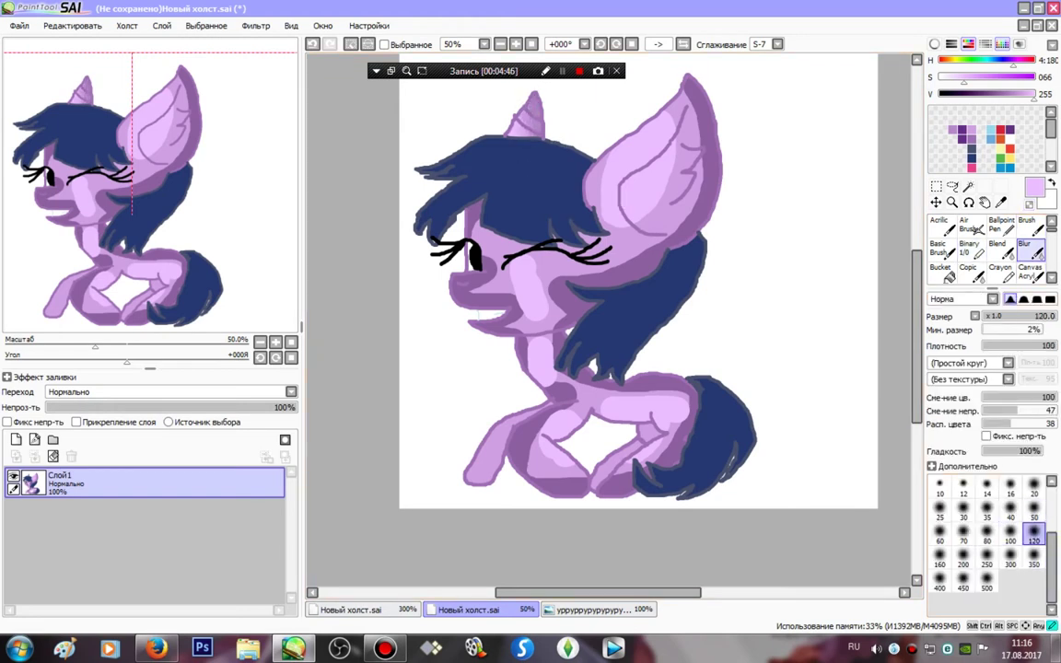
mouse_move(622, 230)
mouse_down()
mouse_move(555, 269)
mouse_move(473, 207)
mouse_move(611, 90)
mouse_move(792, 158)
mouse_up()
mouse_move(761, 116)
mouse_down()
mouse_move(451, 124)
mouse_move(516, 216)
mouse_move(557, 247)
mouse_move(497, 299)
mouse_up()
drag(563, 329, 484, 320)
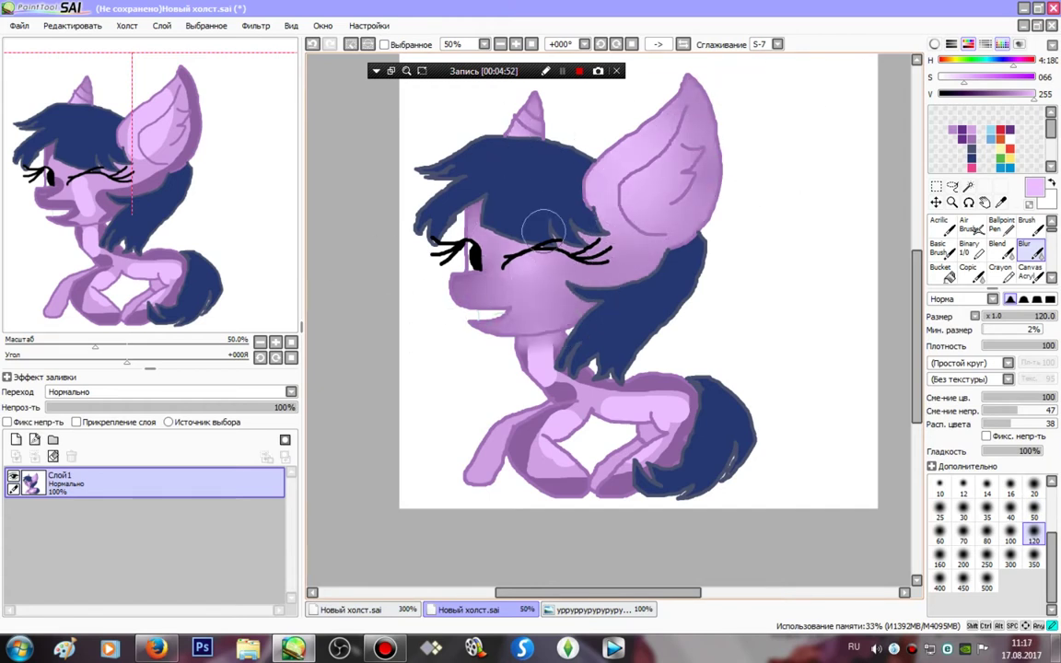
mouse_move(537, 347)
mouse_down()
mouse_move(552, 376)
mouse_move(737, 386)
mouse_move(685, 451)
mouse_move(338, 543)
mouse_up()
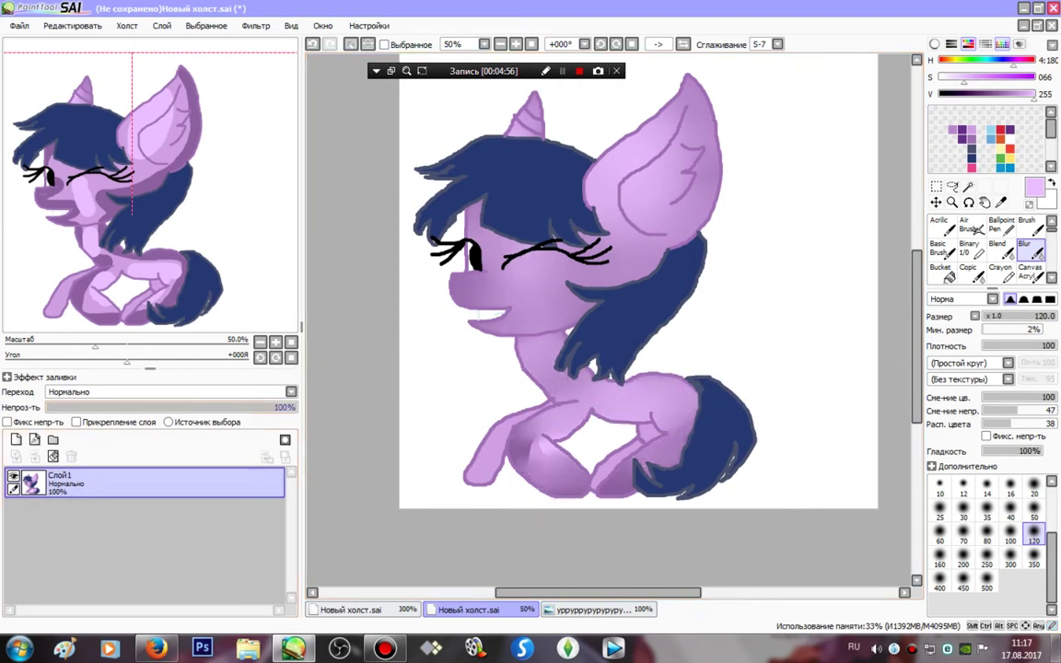
mouse_move(212, 407)
mouse_down()
mouse_move(149, 407)
mouse_move(300, 407)
mouse_up()
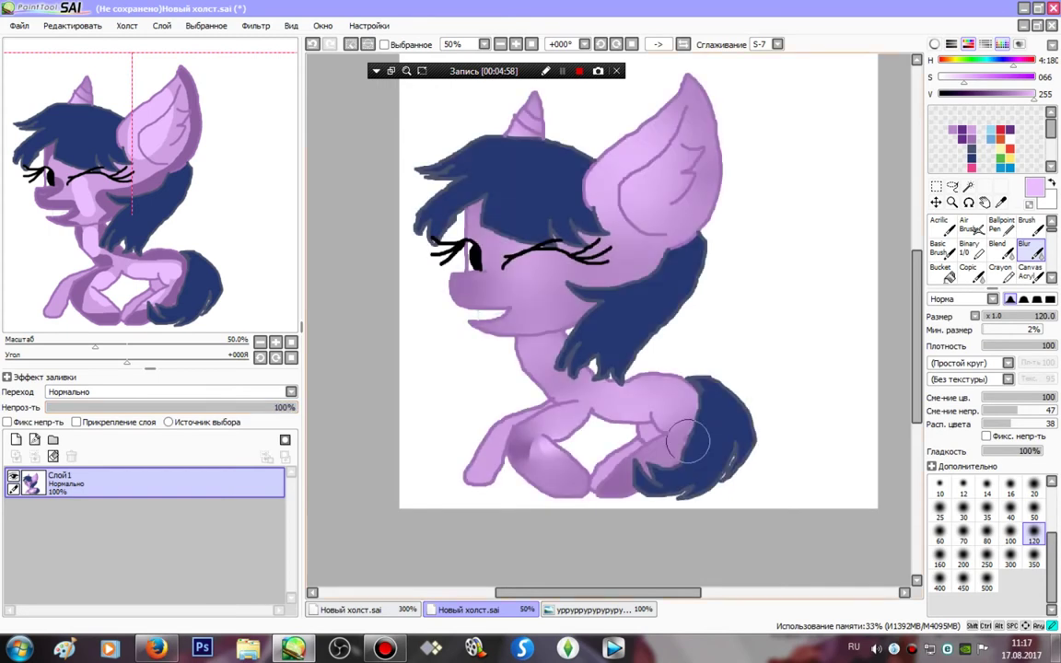
drag(557, 452, 478, 443)
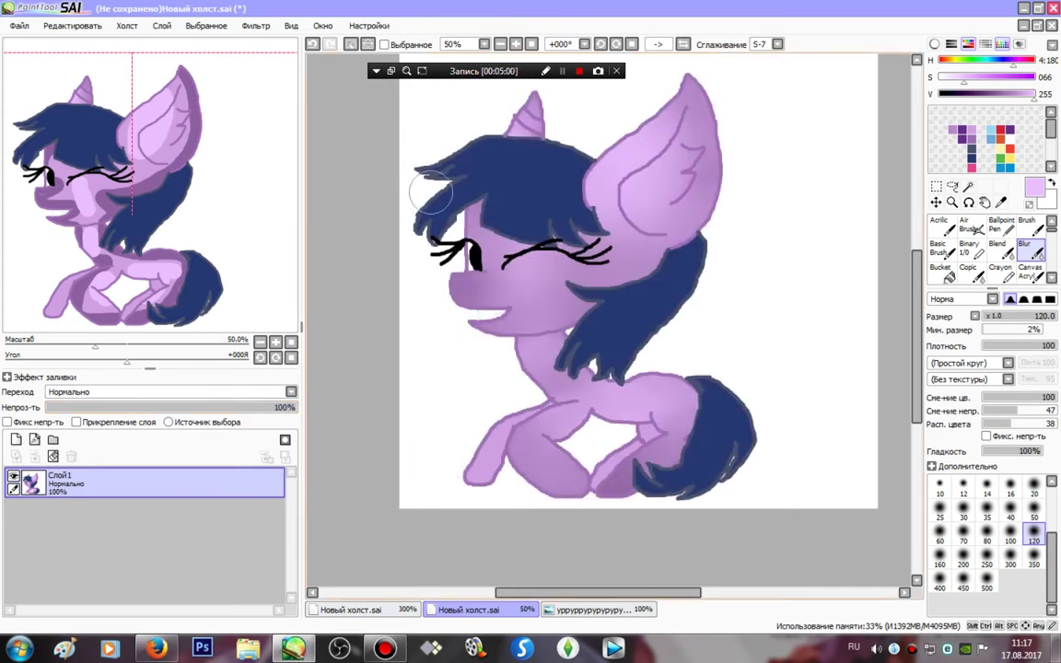
- Paint a pink blush across the cheek with the Binary pen and soften it with the size 120 Blur brush
click(969, 247)
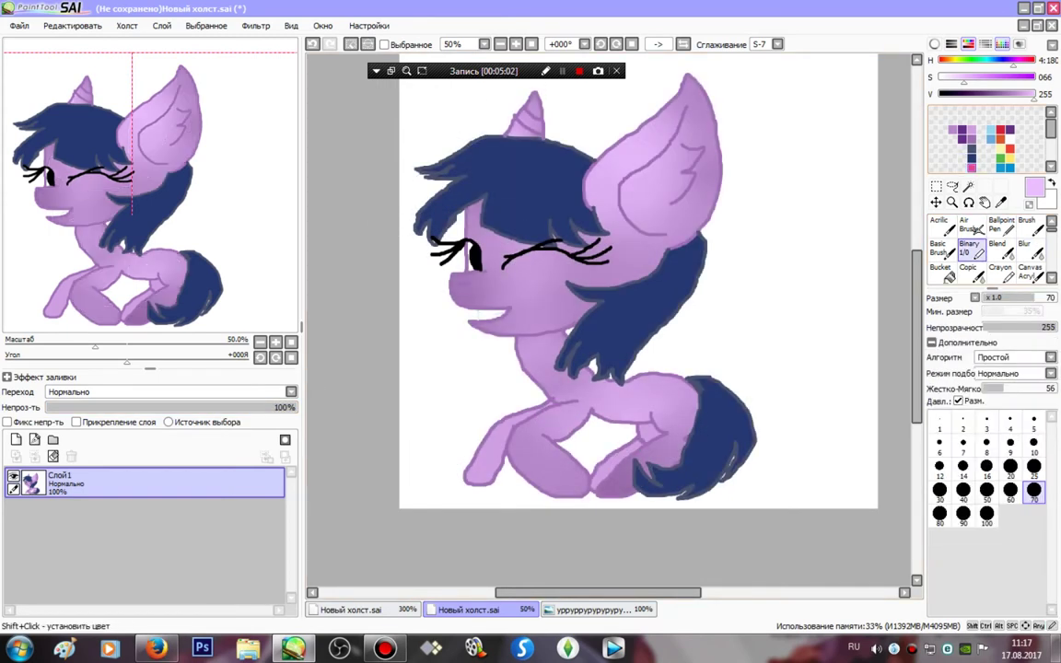
click(971, 167)
mouse_move(519, 294)
mouse_down()
mouse_move(578, 302)
mouse_move(549, 297)
mouse_up()
click(1030, 250)
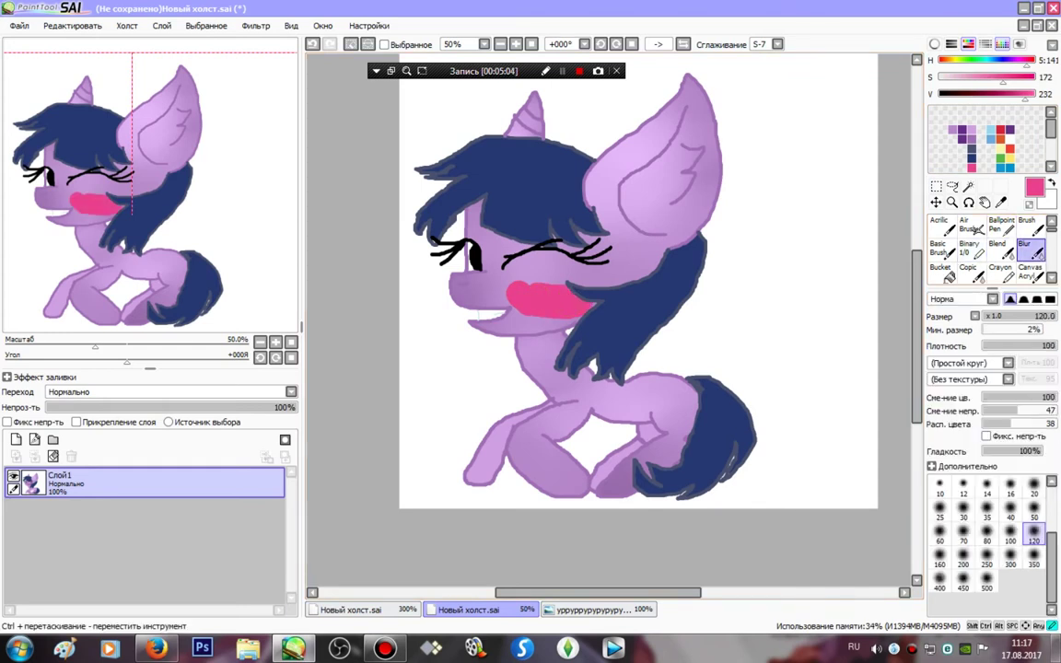
drag(475, 295, 576, 299)
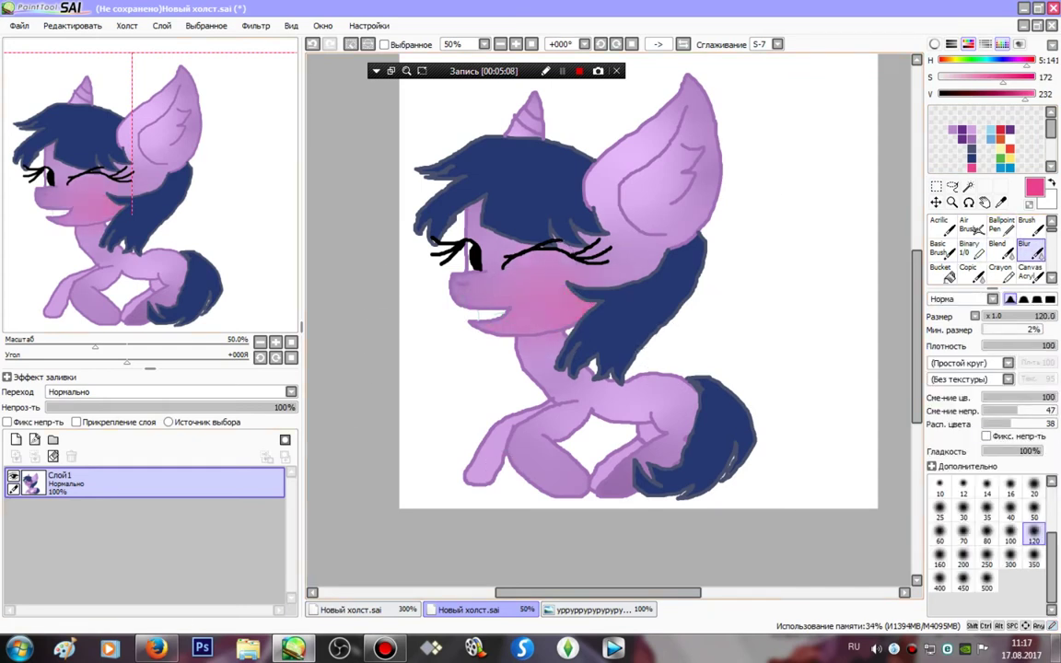
drag(553, 299, 577, 318)
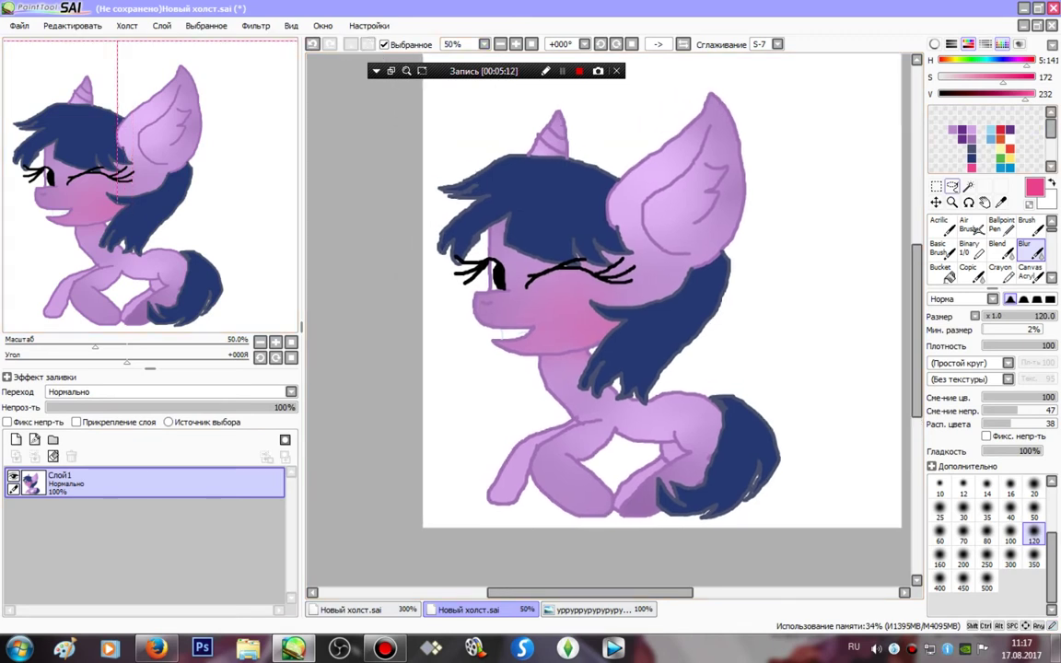
- Select the dark blue areas of the mane, tail and fringe with the Magic Wand, undoing the mistaken tail outline selection
click(968, 187)
click(677, 312)
click(720, 446)
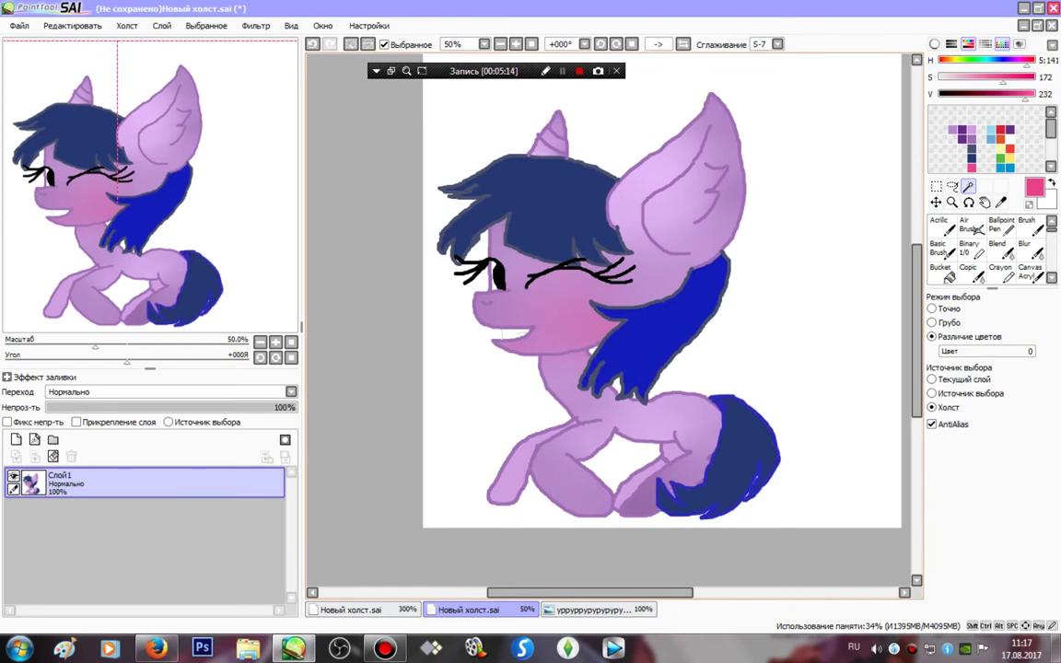
key(ctrl+z)
click(739, 455)
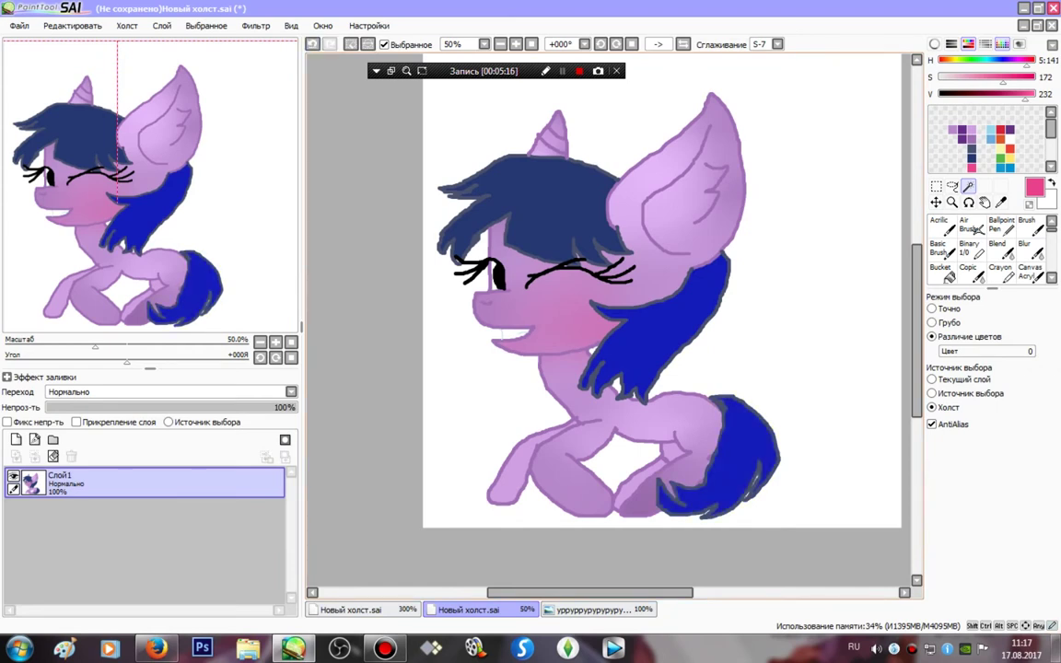
click(552, 210)
- Shade the edges of the fringe, mane and tail with the hair blue darkened to value 76, using the Binary pen
click(972, 158)
click(972, 250)
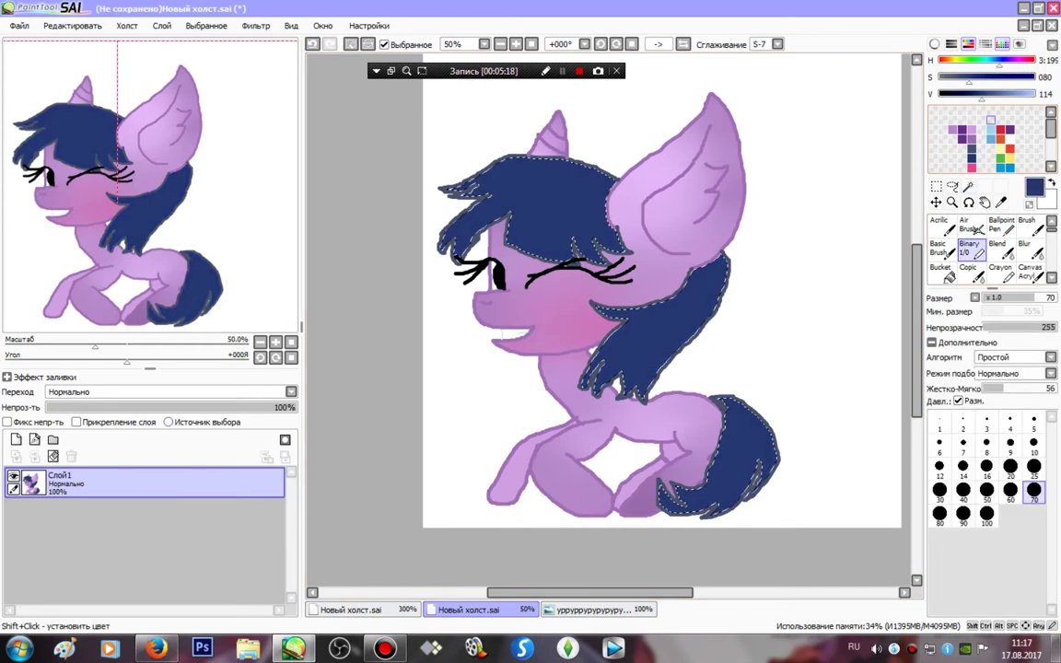
click(968, 95)
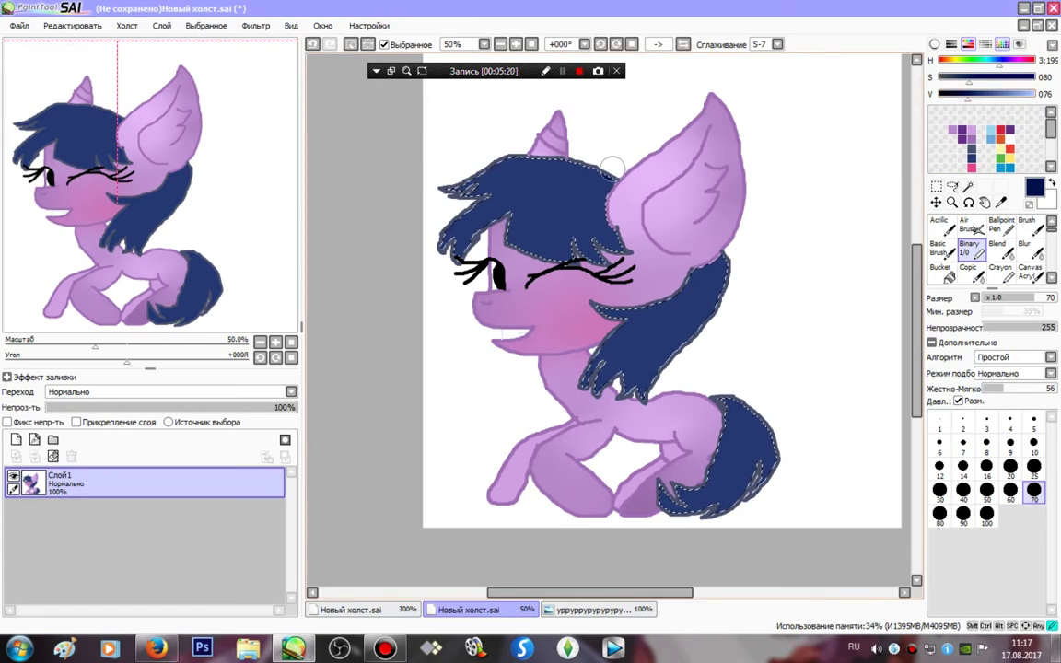
mouse_move(611, 170)
mouse_down()
mouse_move(620, 244)
mouse_move(596, 250)
mouse_move(575, 233)
mouse_move(532, 256)
mouse_move(505, 212)
mouse_up()
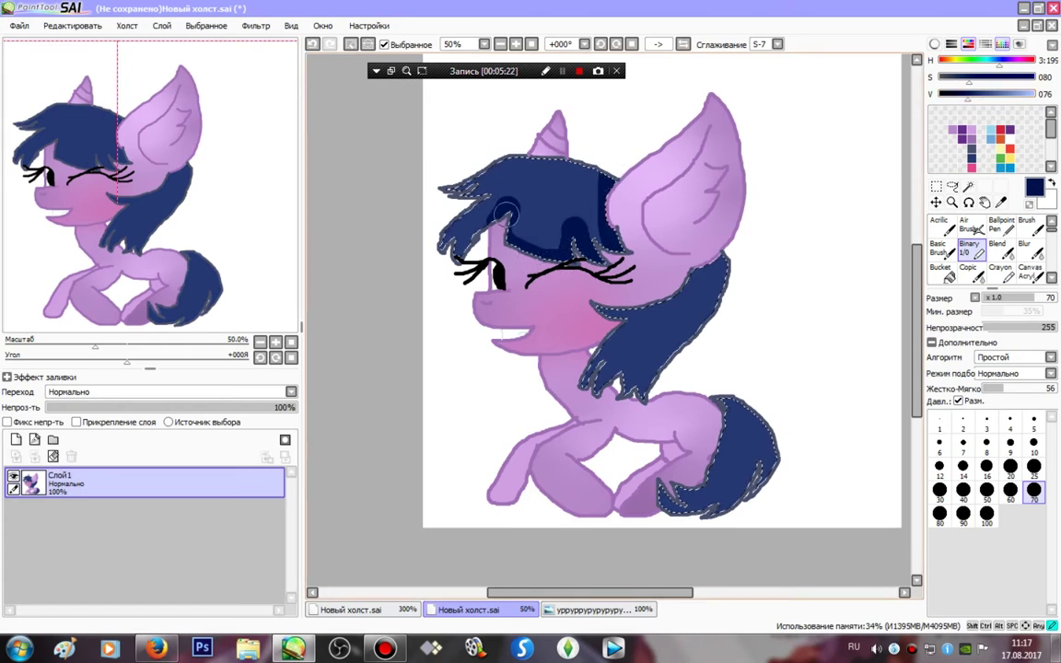
mouse_move(441, 232)
mouse_down()
mouse_move(488, 189)
mouse_move(449, 180)
mouse_move(714, 267)
mouse_move(738, 264)
mouse_move(688, 332)
mouse_move(608, 370)
mouse_move(671, 379)
mouse_up()
mouse_move(747, 399)
mouse_down()
mouse_move(756, 430)
mouse_move(689, 511)
mouse_up()
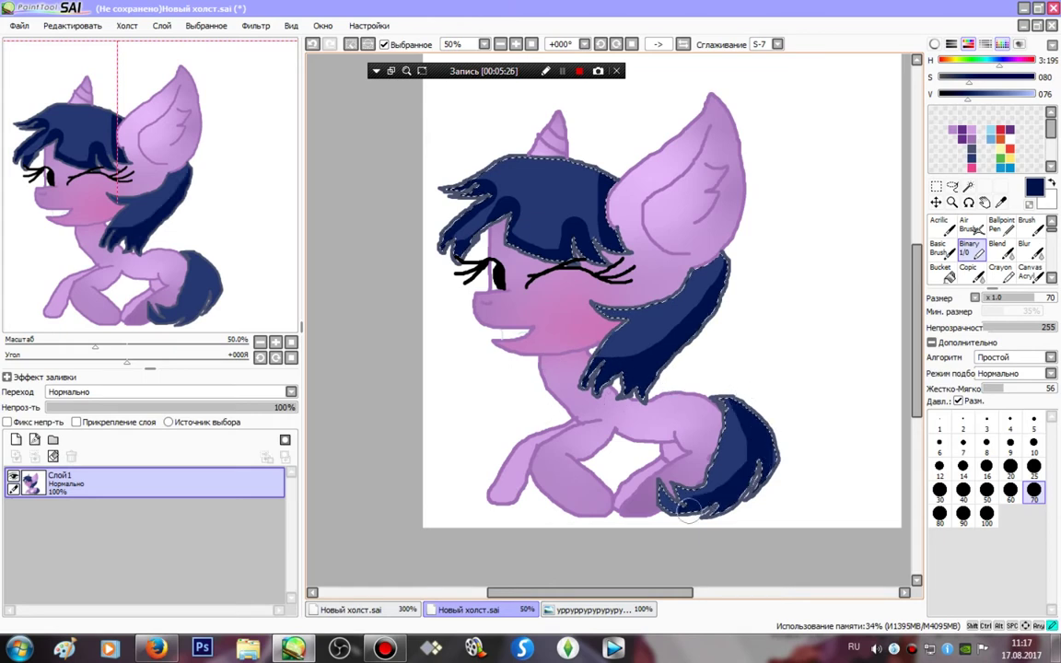
- Paint light blue highlights on the tail, mane and fringe with the hair blue brightened to value 255
click(1033, 95)
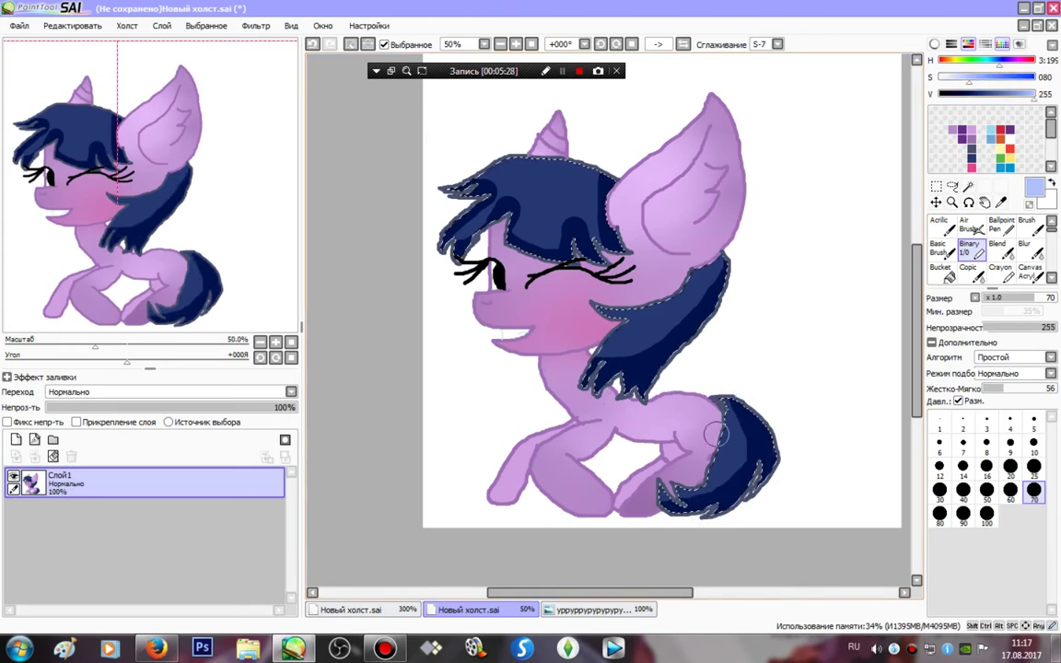
drag(726, 436, 693, 476)
drag(679, 293, 642, 307)
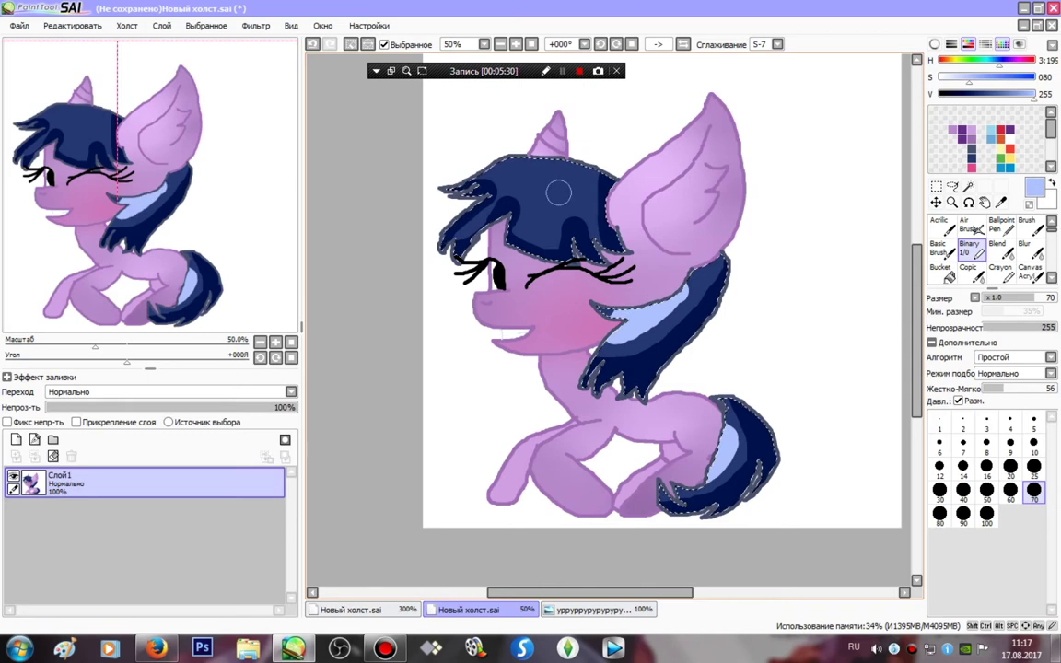
mouse_move(559, 192)
mouse_down()
mouse_move(549, 164)
mouse_move(521, 178)
mouse_up()
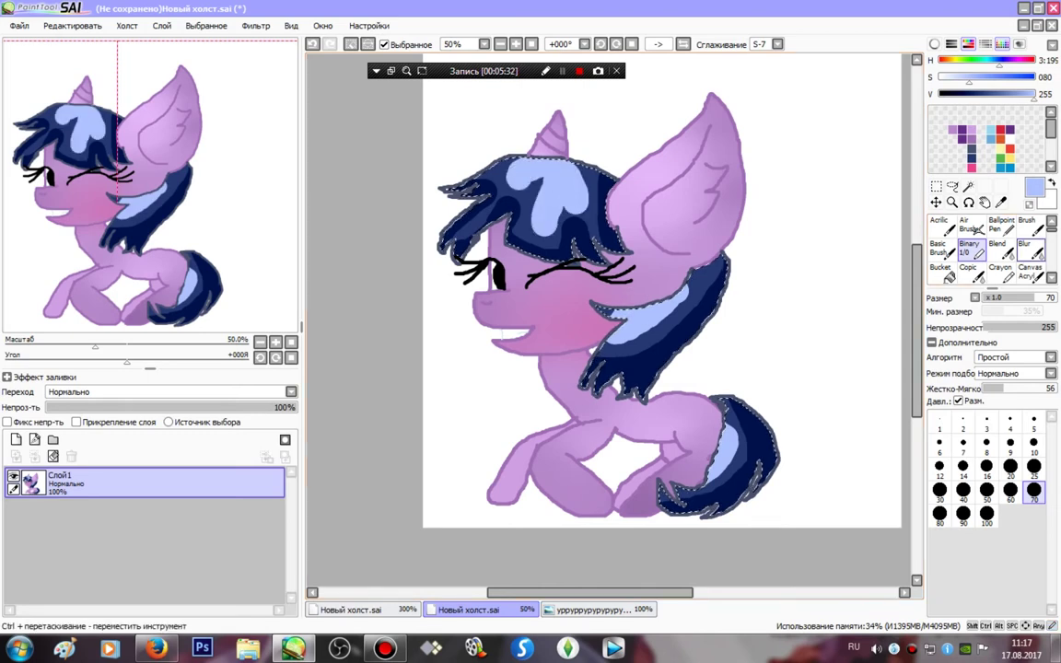
- Blend the blue shading and highlights of the fringe, mane and tail with the size 120 Blur brush
click(1030, 250)
mouse_move(616, 169)
mouse_down()
mouse_move(460, 152)
mouse_move(516, 175)
mouse_move(498, 195)
mouse_move(425, 211)
mouse_move(619, 166)
mouse_move(549, 180)
mouse_move(612, 158)
mouse_move(462, 268)
mouse_up()
mouse_move(677, 322)
mouse_down()
mouse_move(610, 377)
mouse_move(784, 267)
mouse_move(612, 318)
mouse_move(841, 401)
mouse_move(599, 526)
mouse_up()
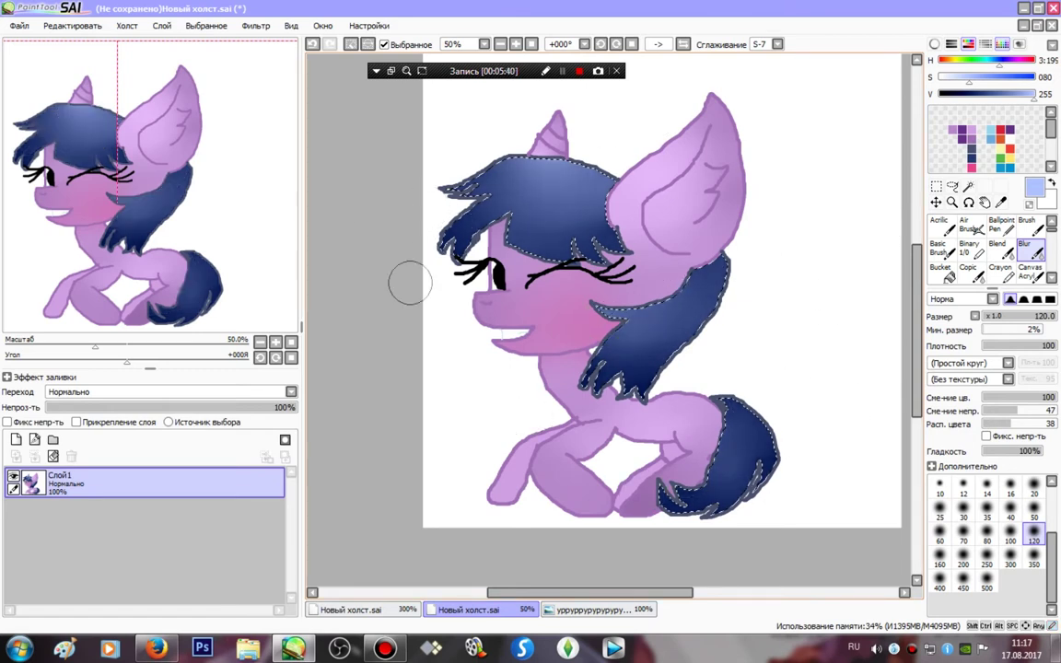
- Paint a pink stripe through the fringe, mane and tail with the size 70 Binary pen
click(970, 249)
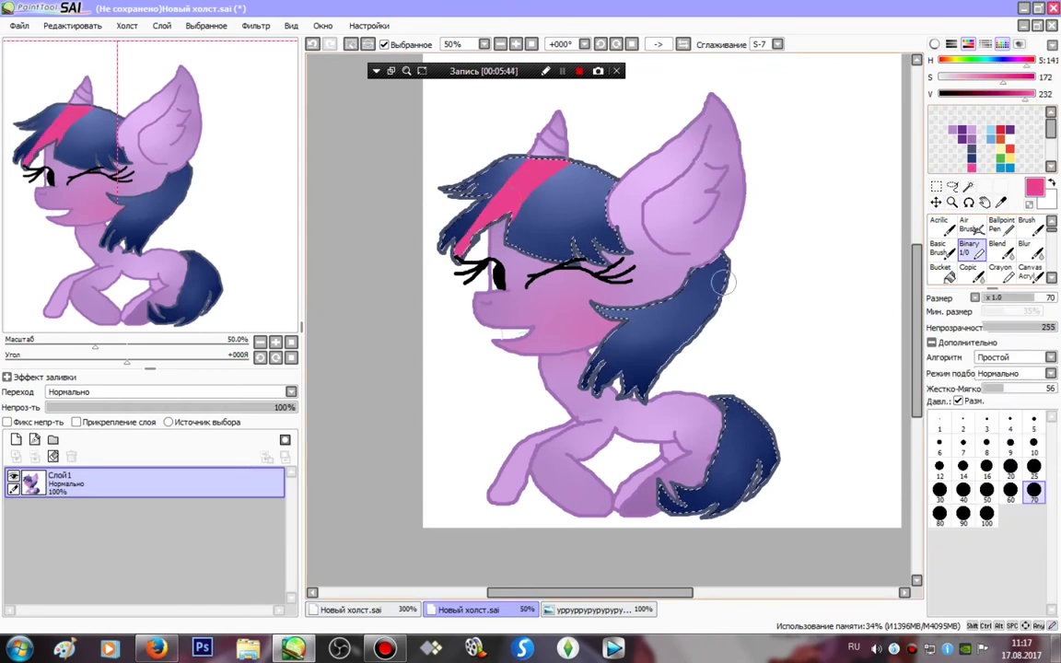
key(h)
key(h)
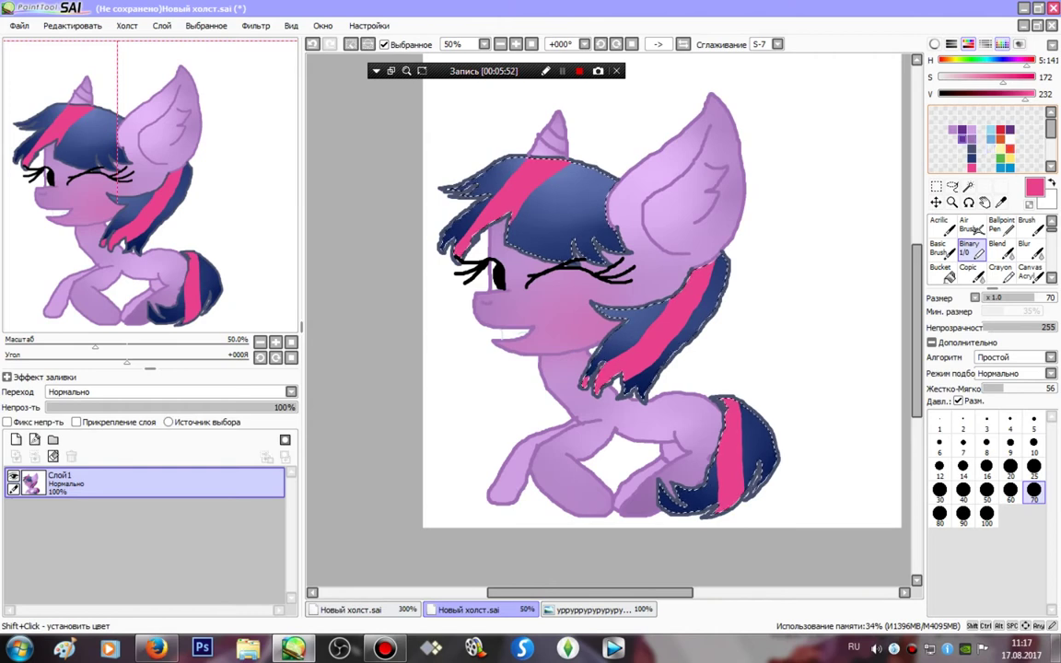
- Paint a dark purple stripe beside the pink one in the tail, mane and fringe
click(963, 130)
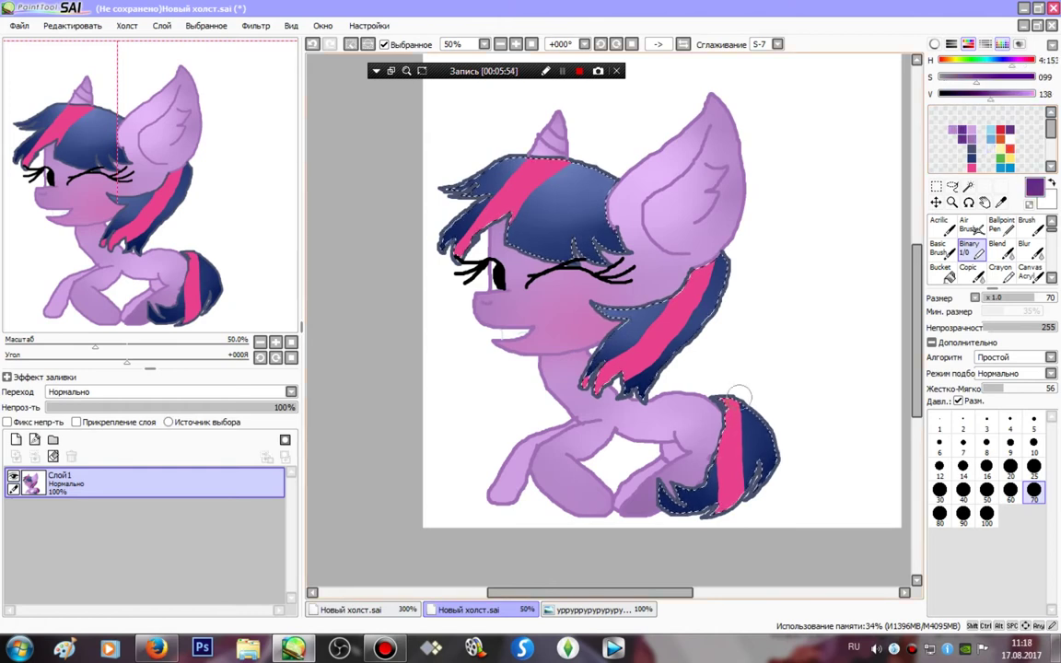
drag(740, 396, 734, 509)
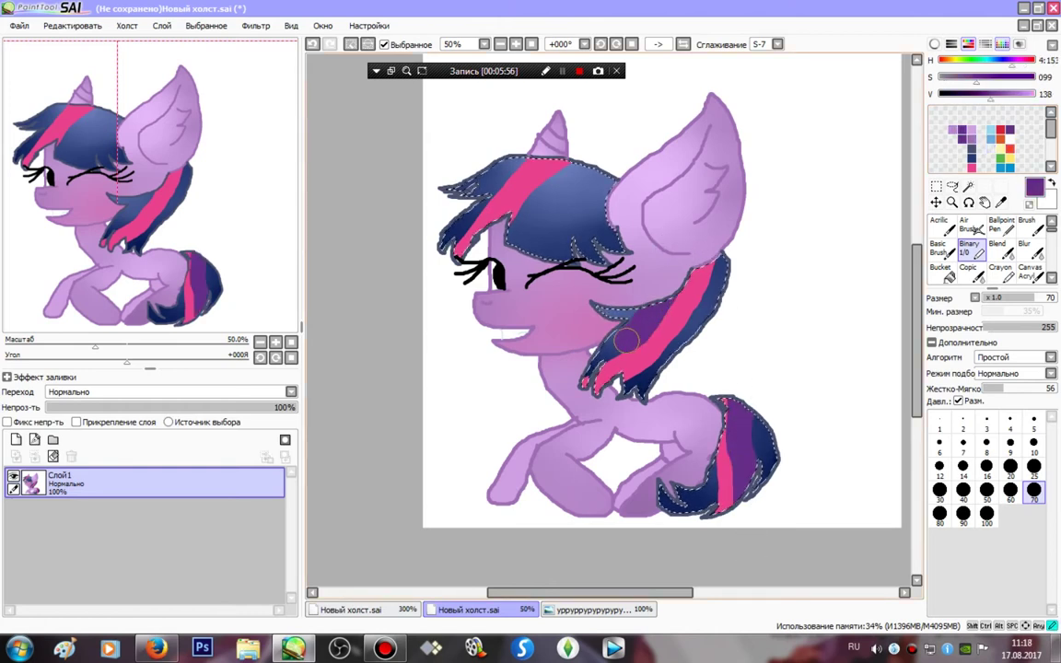
drag(626, 341, 645, 309)
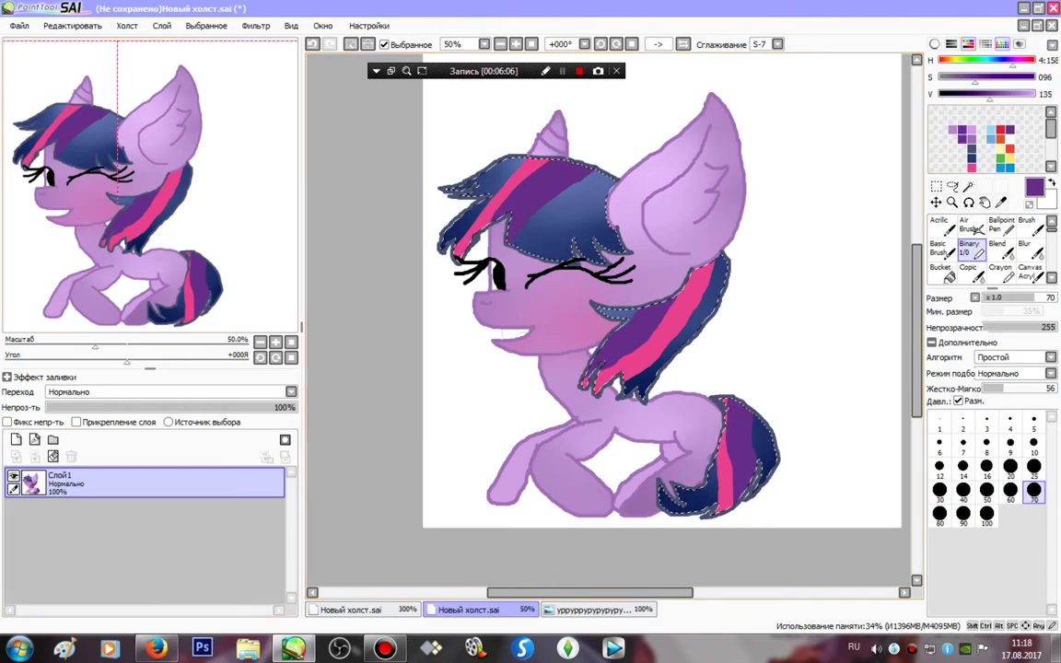
- Shade the fringe, mane and tail in black with the size 120 Air Brush on a new layer, and set the layer's opacity to 42%
click(15, 439)
click(971, 225)
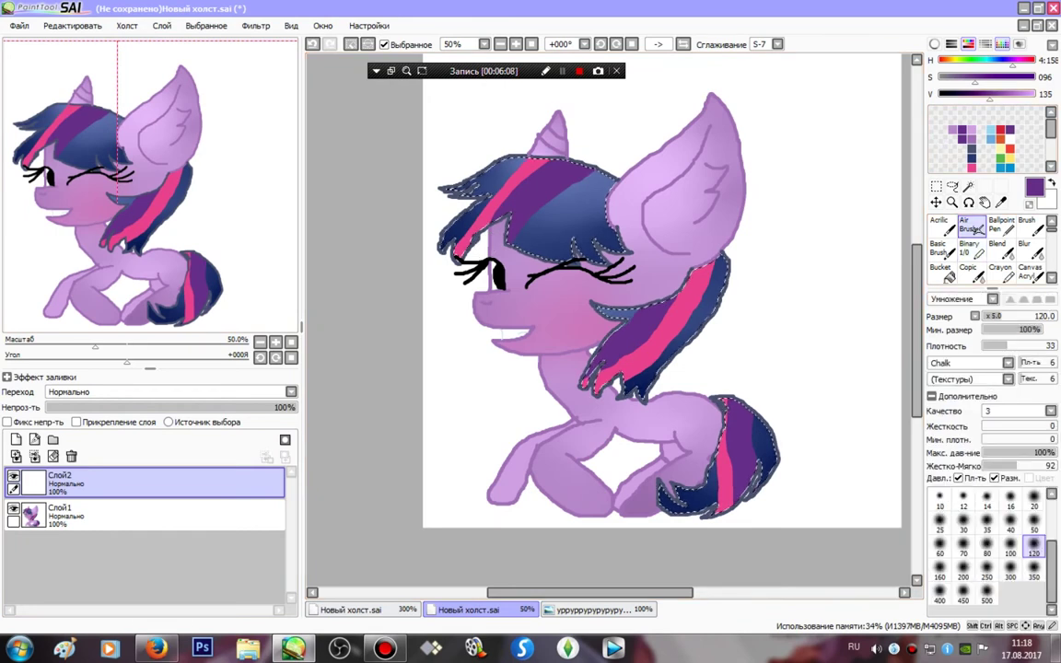
drag(989, 95, 939, 95)
click(385, 44)
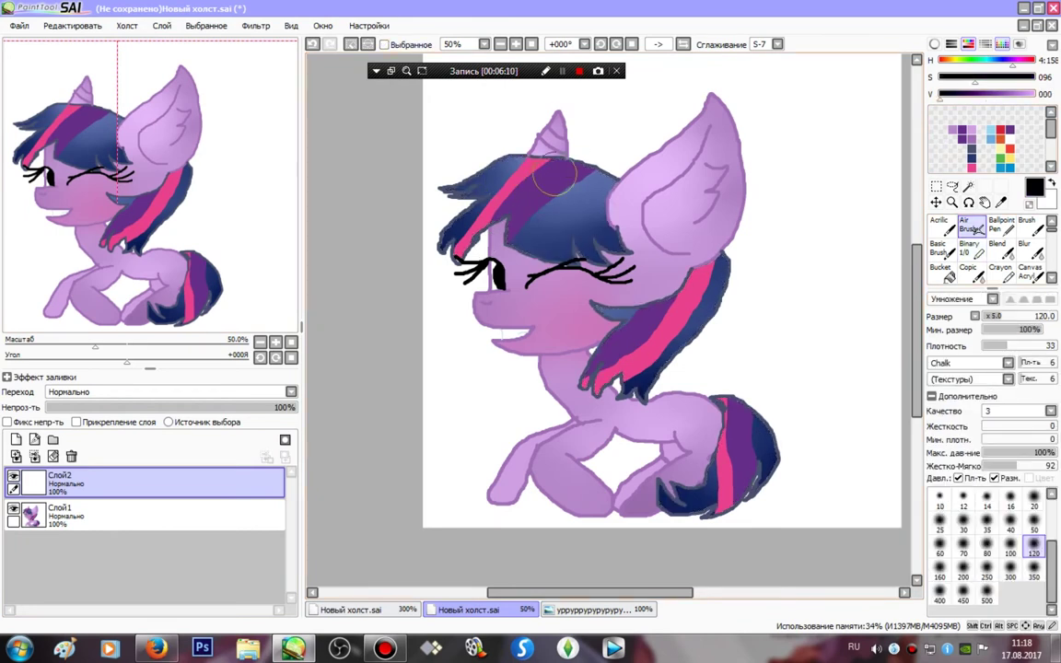
mouse_move(553, 177)
mouse_down()
mouse_move(510, 126)
mouse_move(589, 111)
mouse_move(397, 244)
mouse_move(527, 284)
mouse_move(461, 170)
mouse_move(476, 153)
mouse_up()
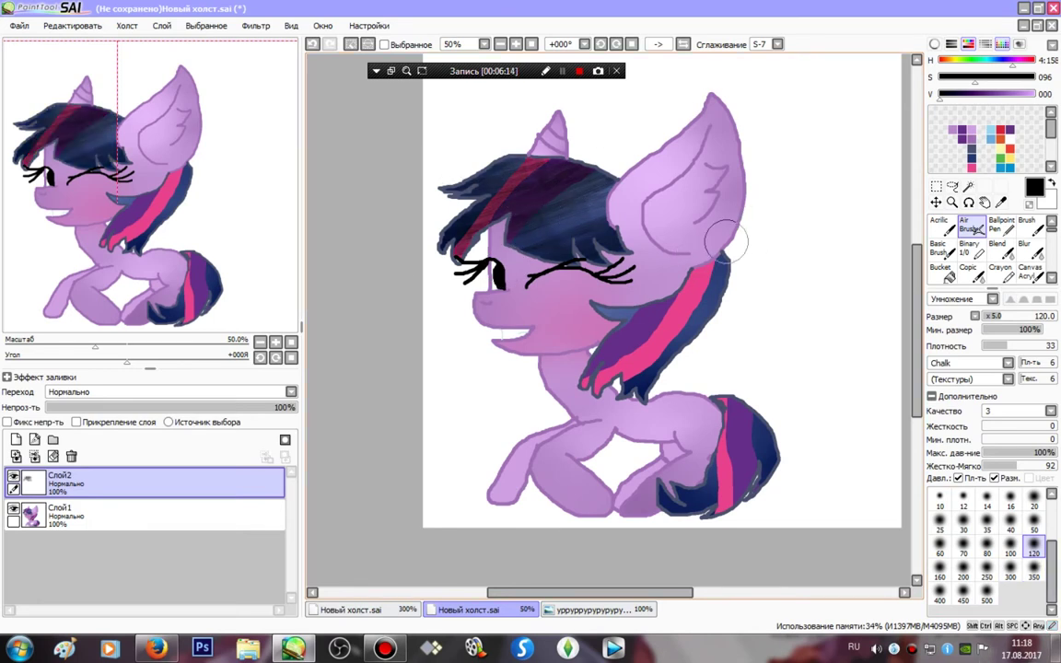
mouse_move(725, 241)
mouse_down()
mouse_move(612, 276)
mouse_move(552, 350)
mouse_up()
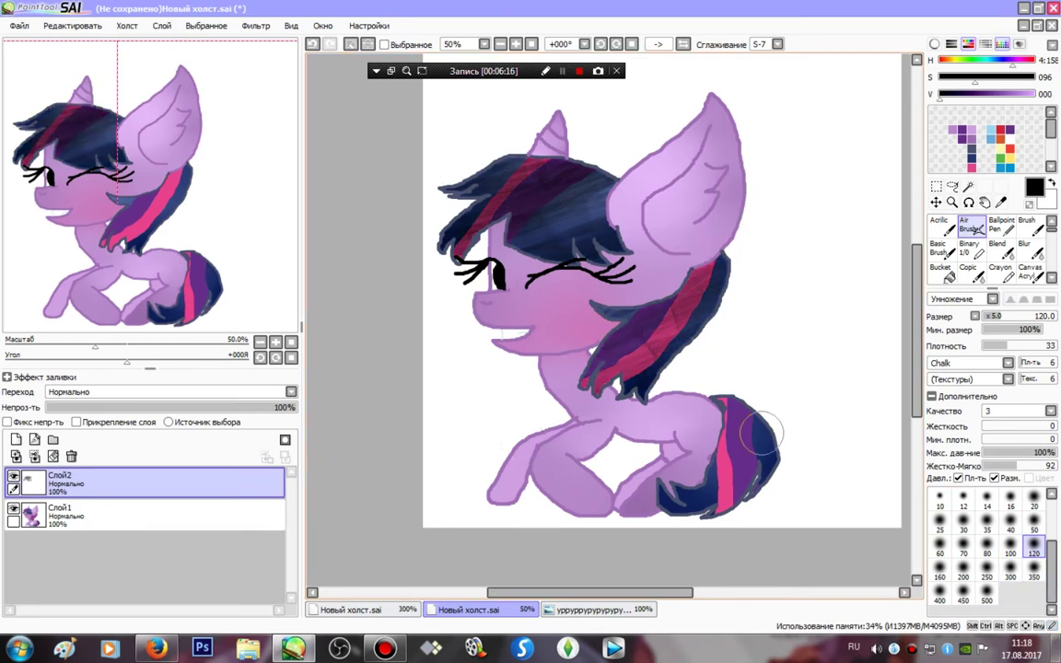
mouse_move(760, 431)
mouse_down()
mouse_move(758, 400)
mouse_move(719, 438)
mouse_move(753, 454)
mouse_move(691, 508)
mouse_move(610, 509)
mouse_move(712, 424)
mouse_move(677, 378)
mouse_up()
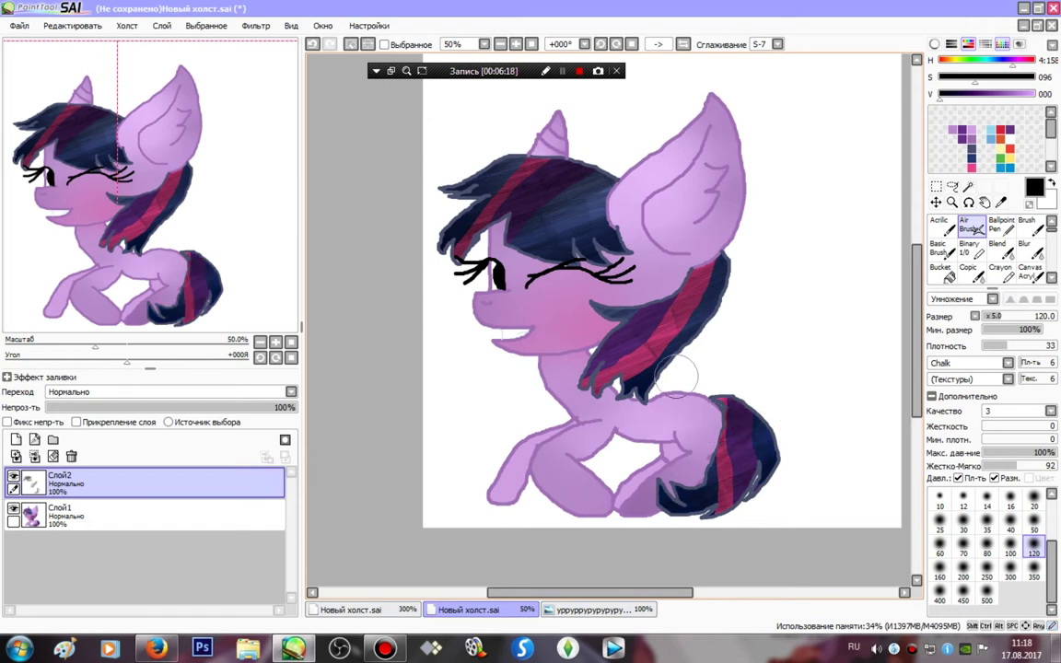
drag(221, 407, 176, 407)
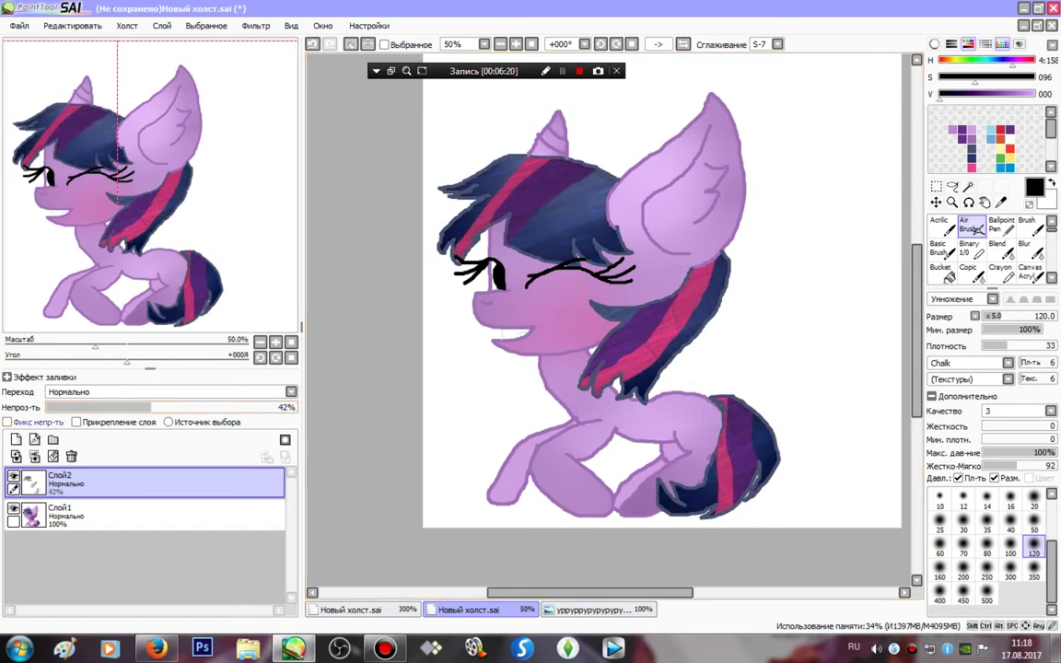
- Paint light purple highlight bands across the fringe, mane and tail on a new layer with the size 70 Binary pen
click(16, 439)
click(972, 250)
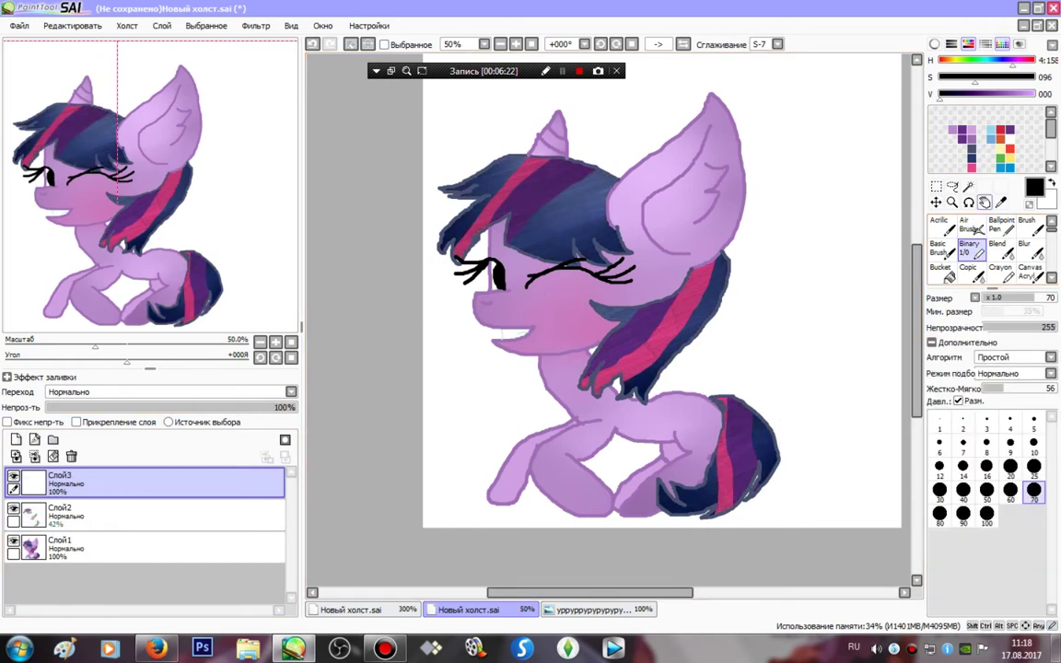
click(972, 130)
drag(489, 174, 663, 252)
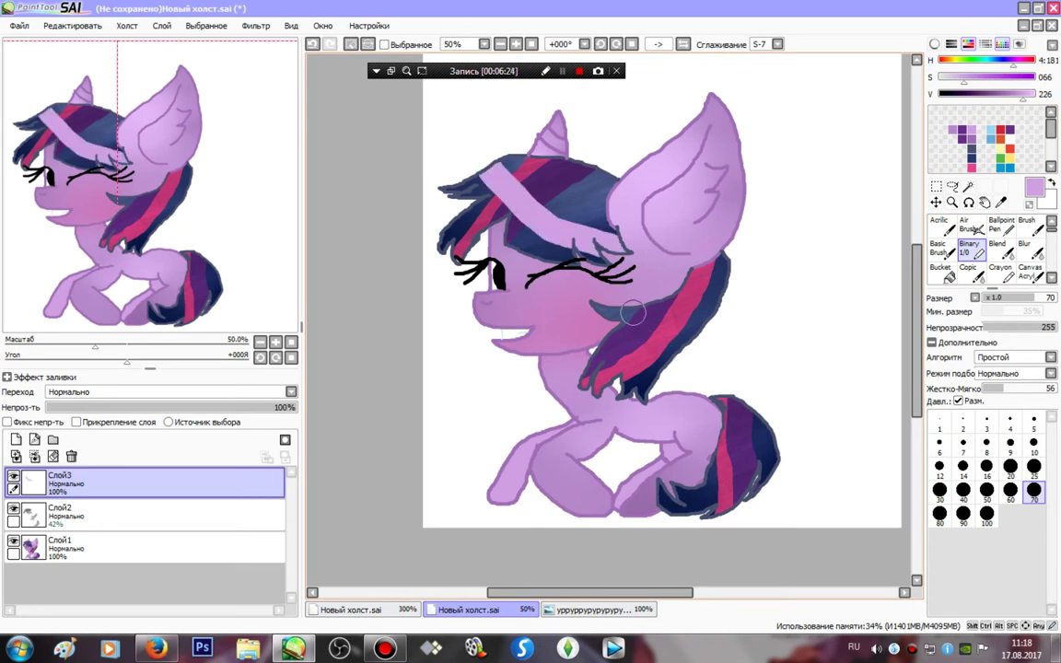
mouse_move(627, 311)
mouse_down()
mouse_move(786, 422)
mouse_move(819, 432)
mouse_up()
mouse_move(711, 451)
mouse_down()
mouse_move(740, 471)
mouse_move(718, 452)
mouse_up()
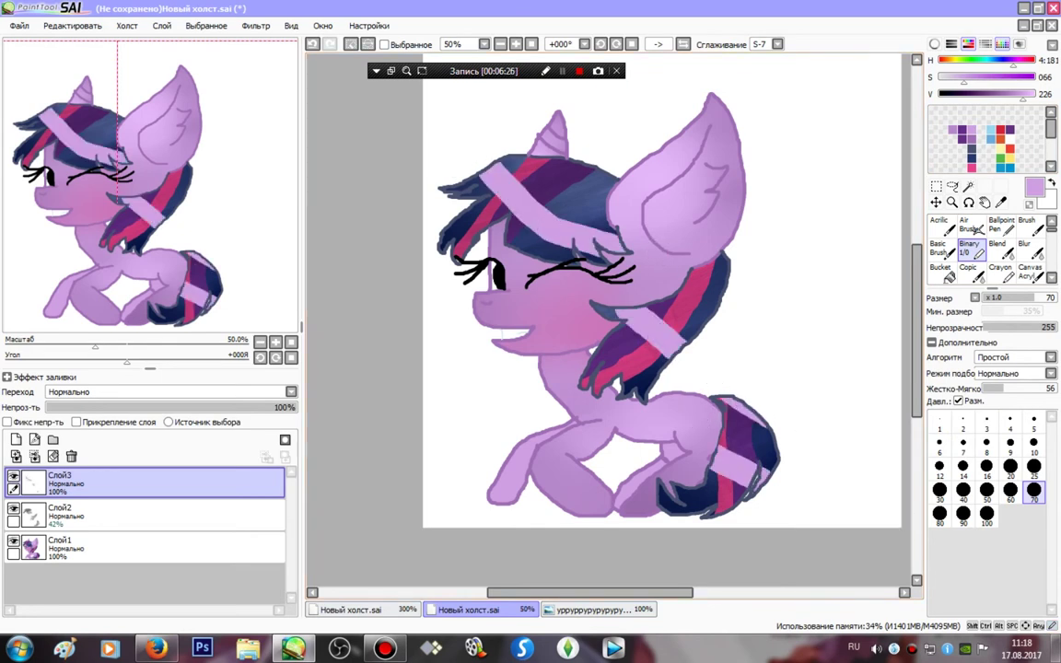
- Soften the light purple bands on the fringe, mane and tail with the size 50 Blur brush
click(1025, 247)
click(1033, 487)
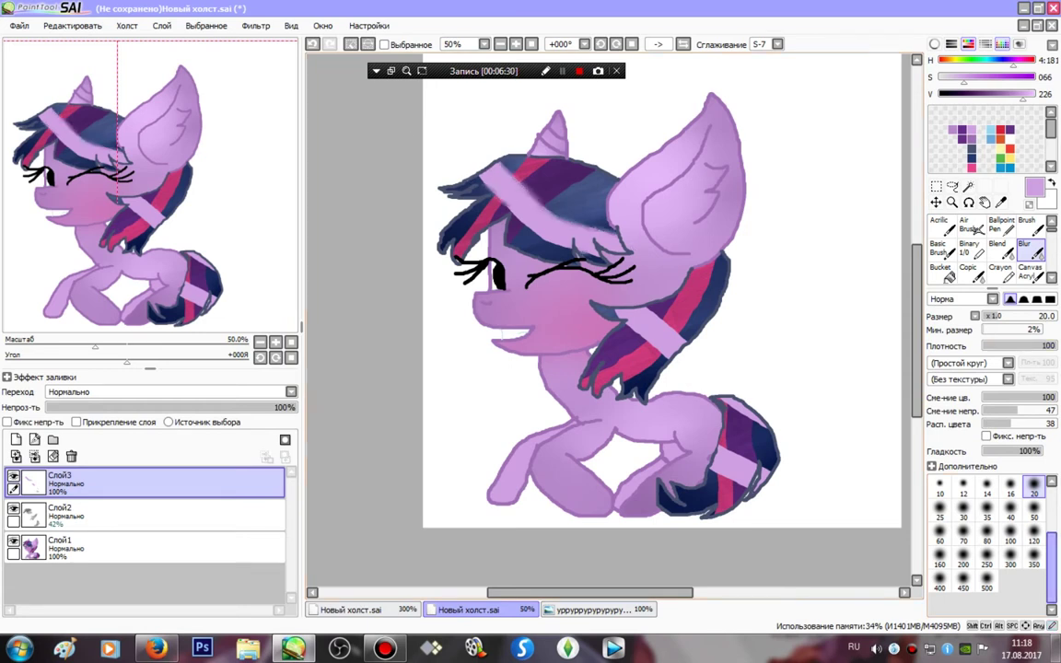
click(1033, 511)
mouse_move(490, 140)
mouse_down()
mouse_move(452, 180)
mouse_move(552, 217)
mouse_move(558, 240)
mouse_up()
mouse_move(412, 165)
mouse_down()
mouse_move(359, 151)
mouse_move(438, 162)
mouse_move(624, 248)
mouse_move(494, 171)
mouse_move(400, 155)
mouse_up()
mouse_move(604, 299)
mouse_down()
mouse_move(556, 268)
mouse_move(752, 398)
mouse_move(664, 361)
mouse_move(692, 367)
mouse_up()
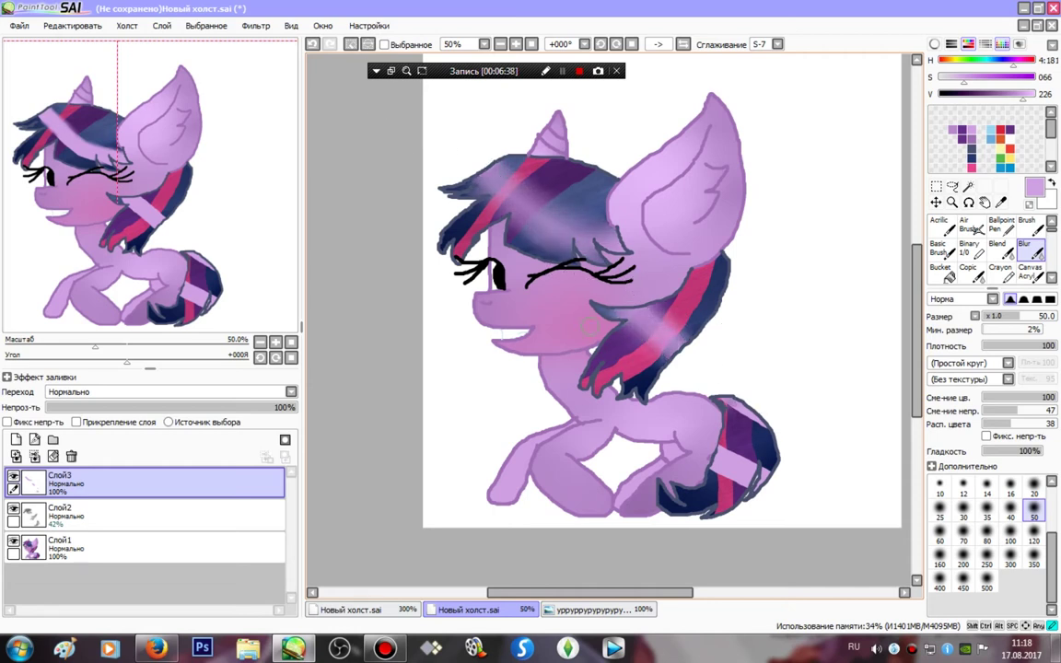
drag(589, 325, 644, 390)
mouse_move(791, 436)
mouse_down()
mouse_move(794, 516)
mouse_move(776, 505)
mouse_up()
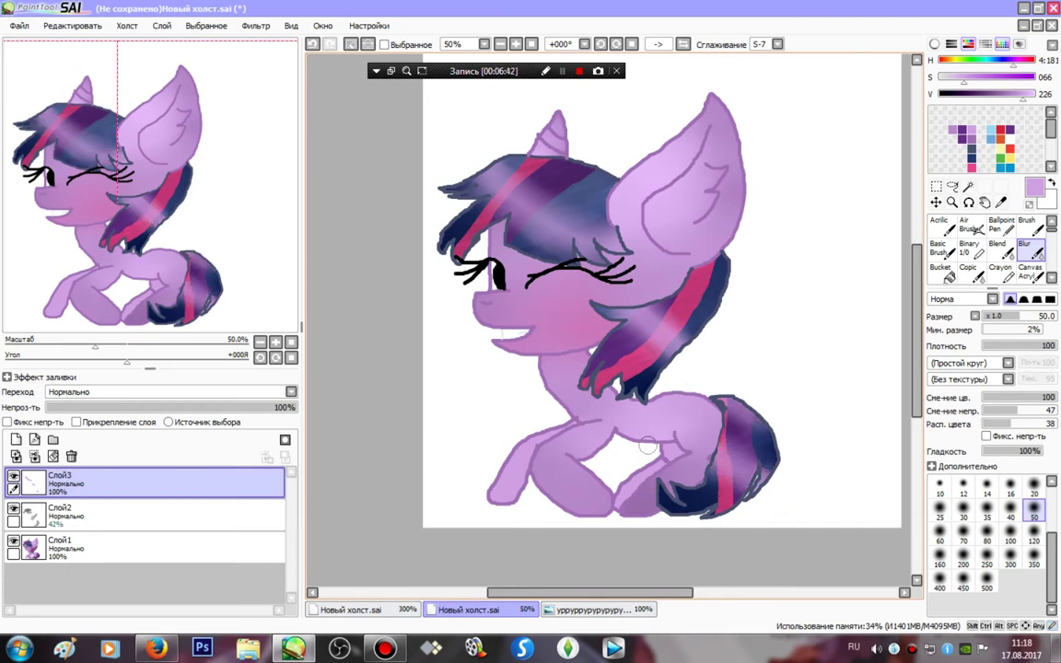
- Set the highlight layer's opacity to 73% and merge the highlight and shading layers down into the pony layer
click(229, 407)
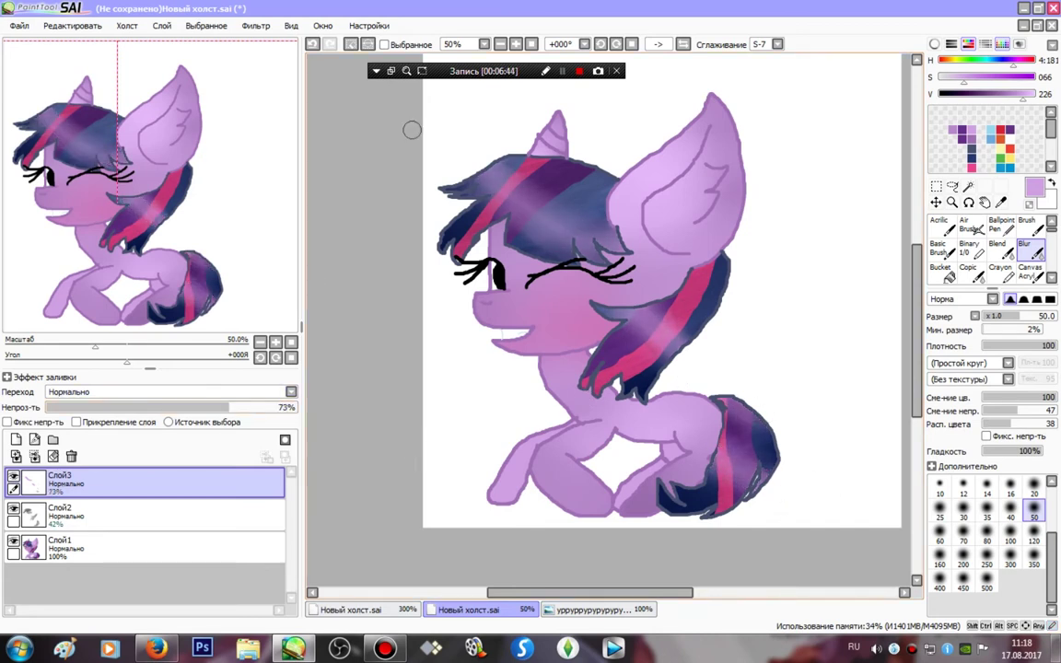
click(34, 457)
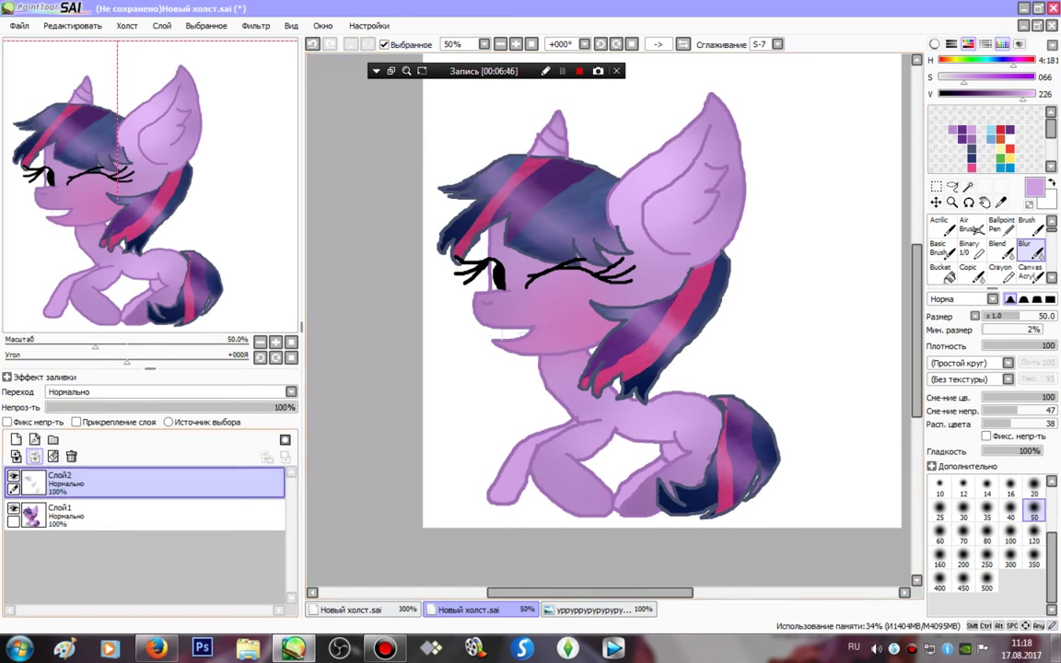
click(34, 457)
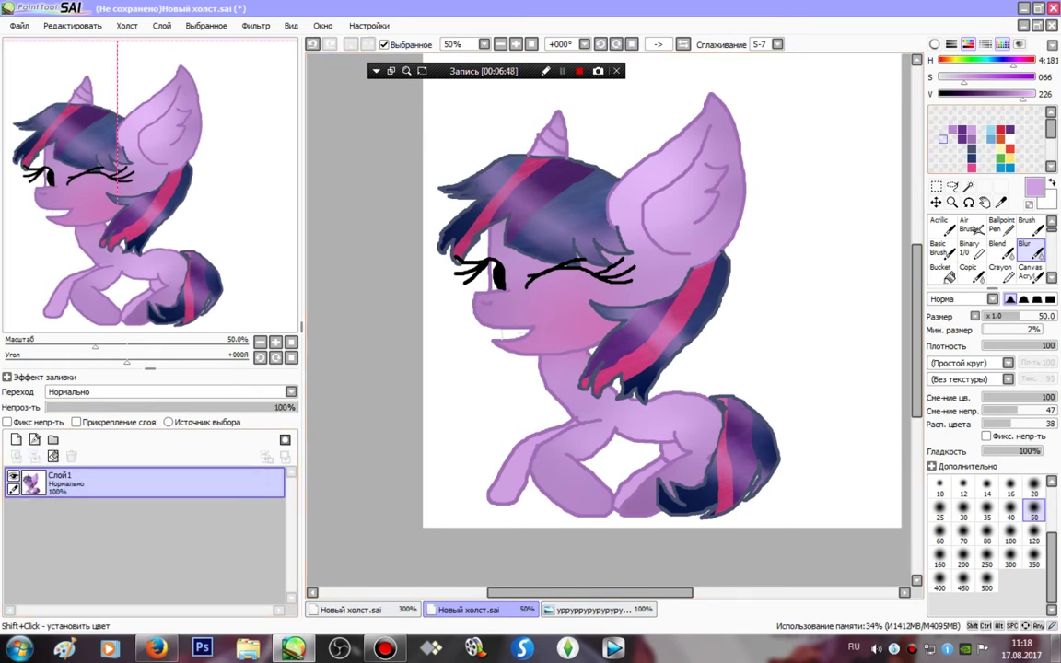
- Select the white area of the open eye with the Magic Wand and fill it with the dark purple sampled from the reference picture
click(969, 186)
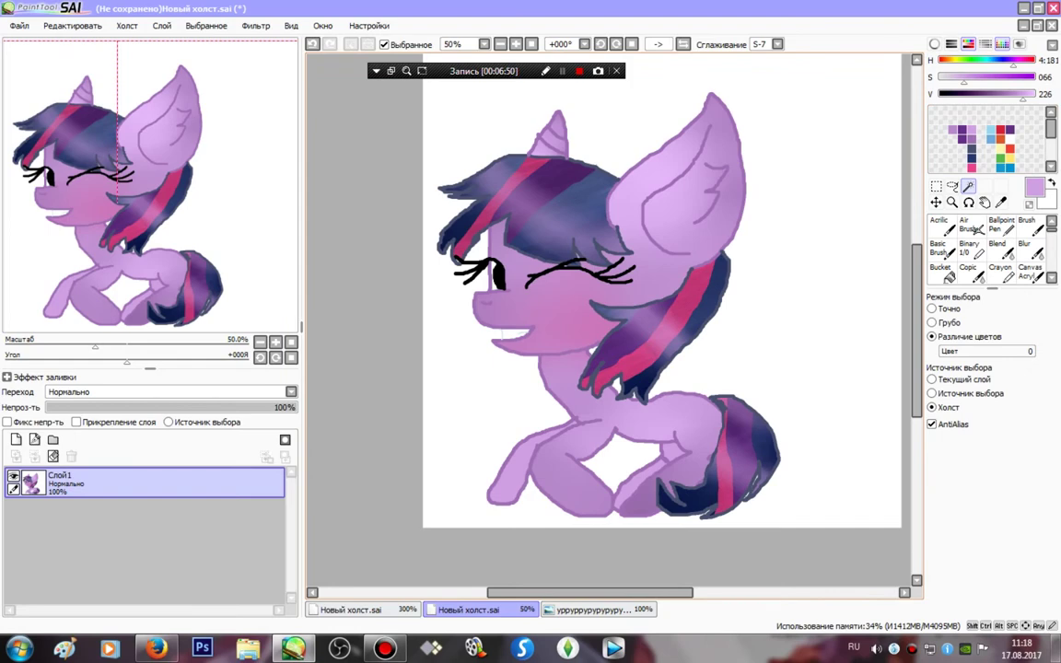
click(494, 280)
click(516, 43)
click(516, 43)
click(516, 44)
drag(553, 285, 723, 343)
click(969, 247)
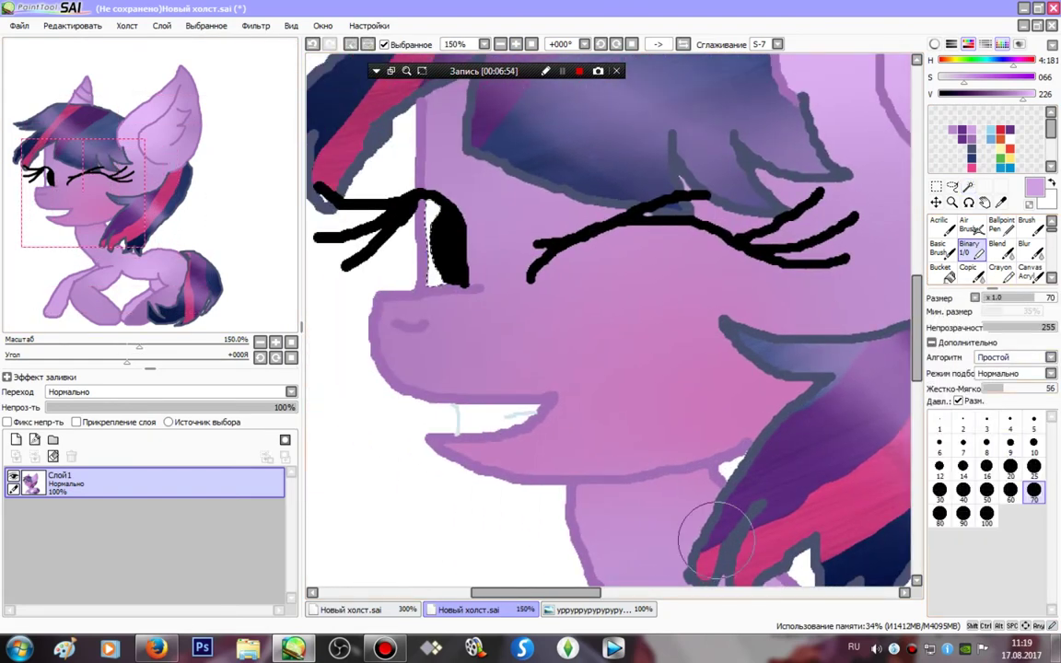
click(599, 609)
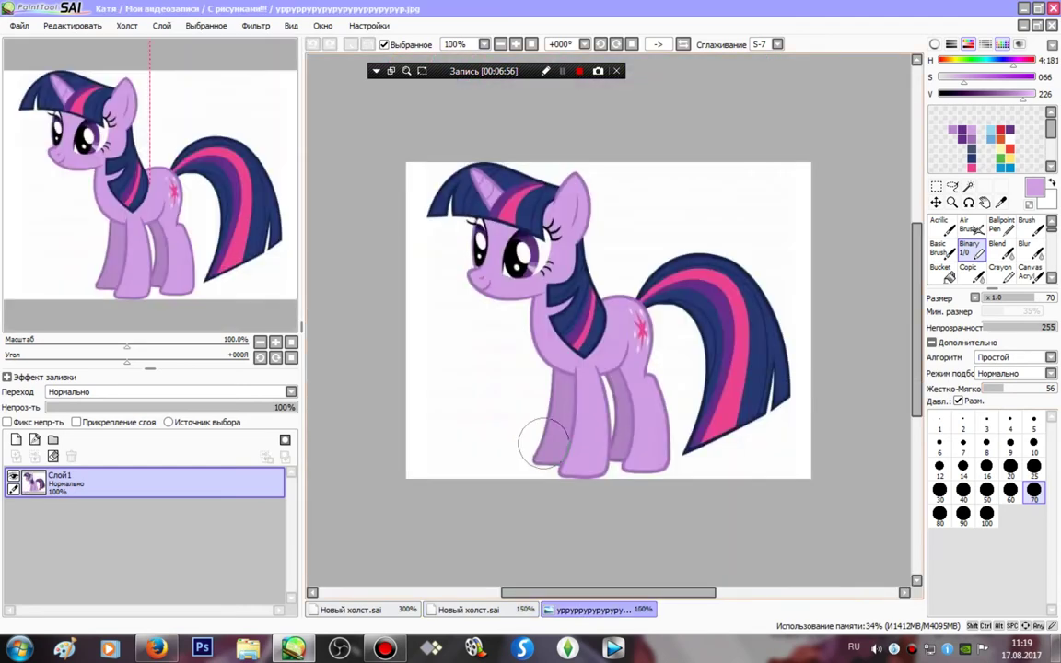
right_click(534, 253)
key(ctrl+Tab)
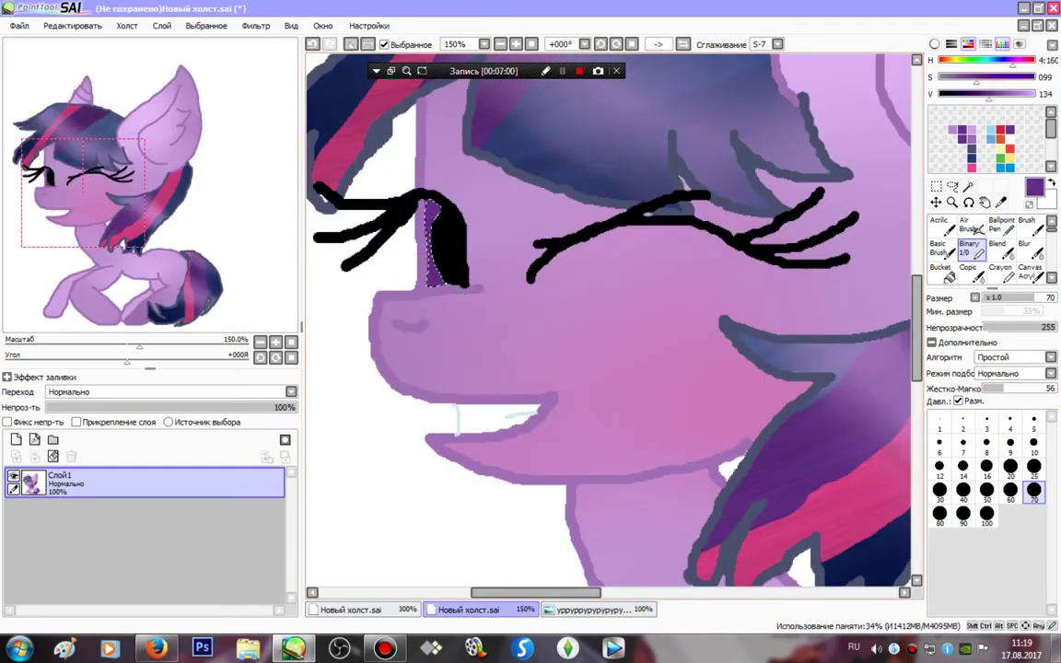
- Paint the upper part of the open eye's iris in a darker purple of value 92 with the size 10 Binary pen
click(974, 95)
click(1034, 446)
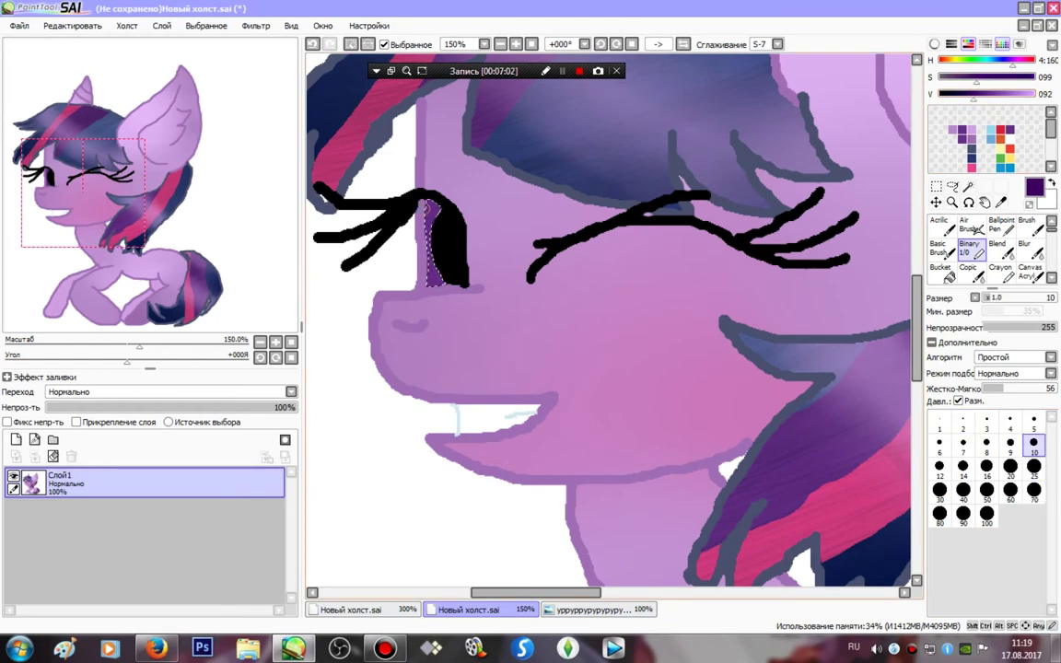
drag(428, 205, 446, 218)
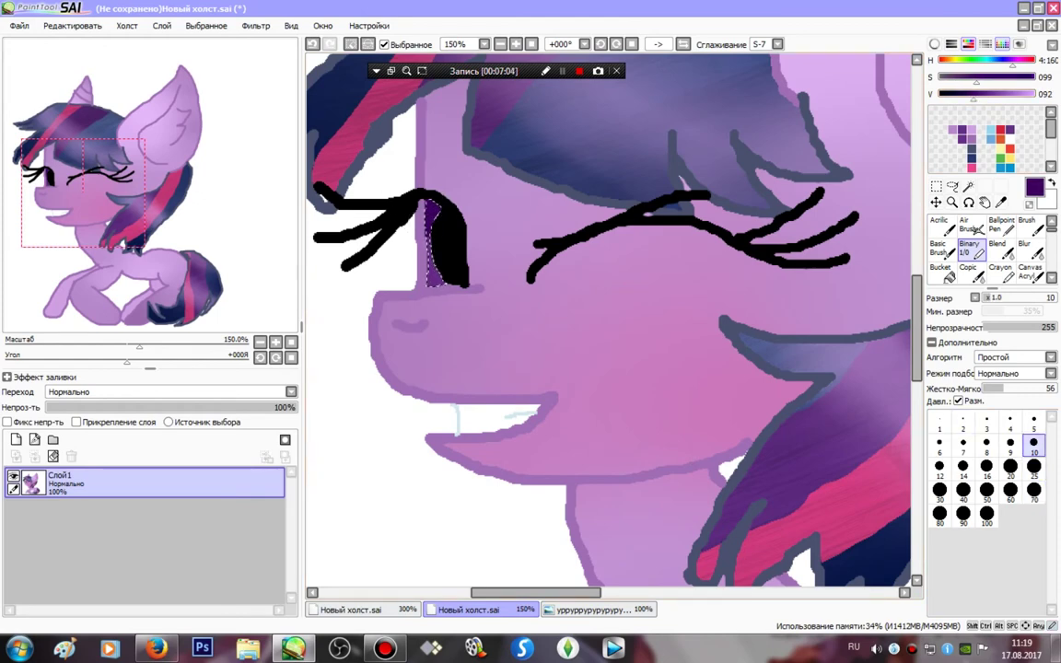
- Hide the selection outline and add very dark purple and black bands at the top of the open eye's iris with the size 10 Binary pen
click(500, 44)
click(517, 45)
click(517, 45)
click(516, 44)
click(517, 44)
drag(77, 190, 59, 181)
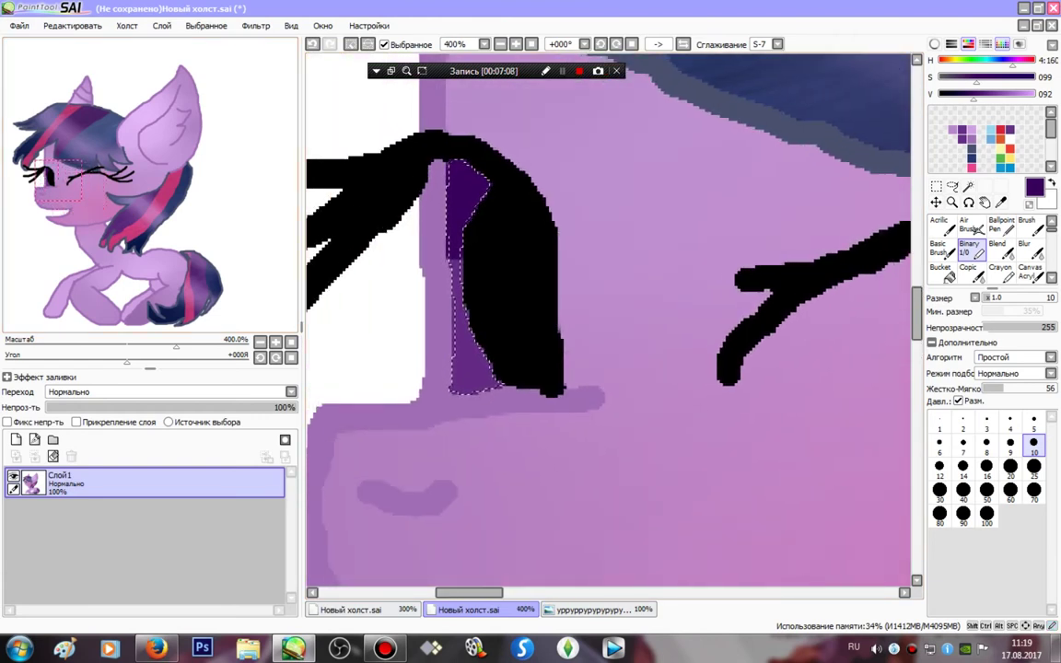
click(1033, 469)
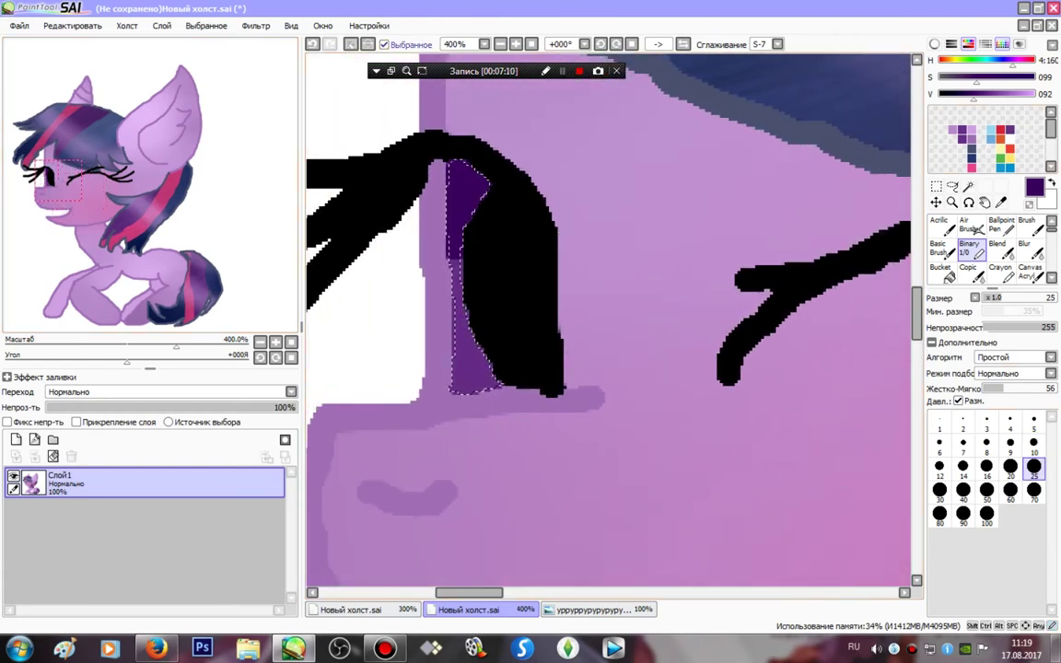
click(406, 44)
click(1033, 446)
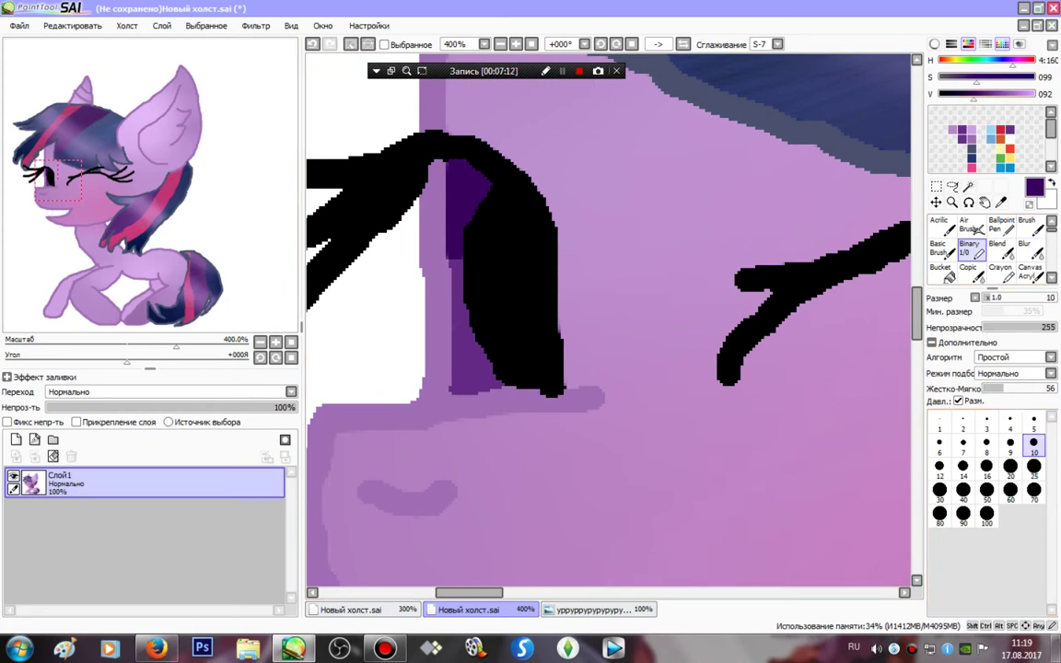
click(962, 95)
mouse_move(477, 190)
mouse_down()
mouse_move(459, 199)
mouse_move(450, 169)
mouse_up()
click(940, 95)
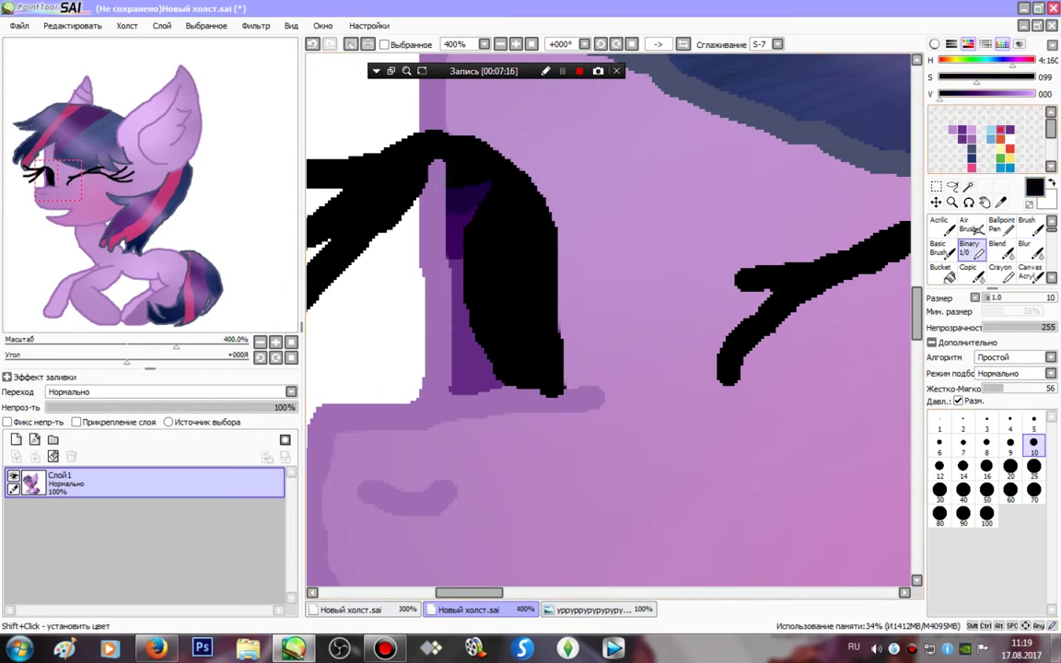
- Paint the lower part of the open eye's iris in light purple of value 255, with white at the very bottom
click(1034, 94)
mouse_move(490, 306)
mouse_down()
mouse_move(464, 334)
mouse_move(356, 392)
mouse_move(551, 369)
mouse_move(484, 339)
mouse_move(522, 355)
mouse_move(435, 394)
mouse_up()
click(940, 77)
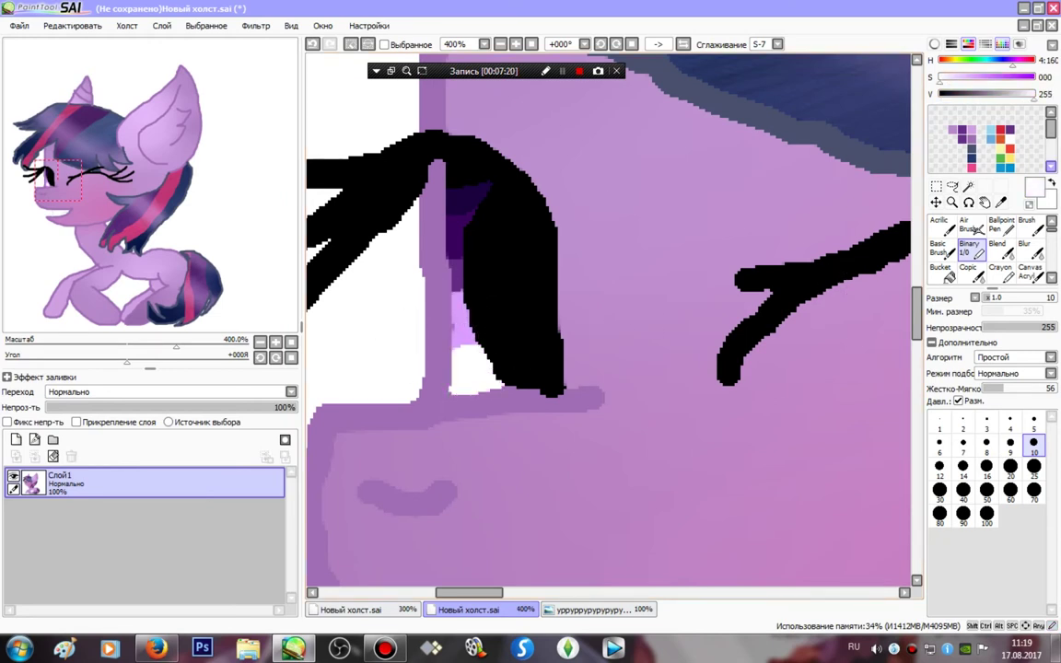
- Blend the iris shades into a gradient with the Blur brush at sizes 9 and 20, and clear the selection
click(1031, 227)
click(1030, 250)
drag(1052, 557, 1052, 509)
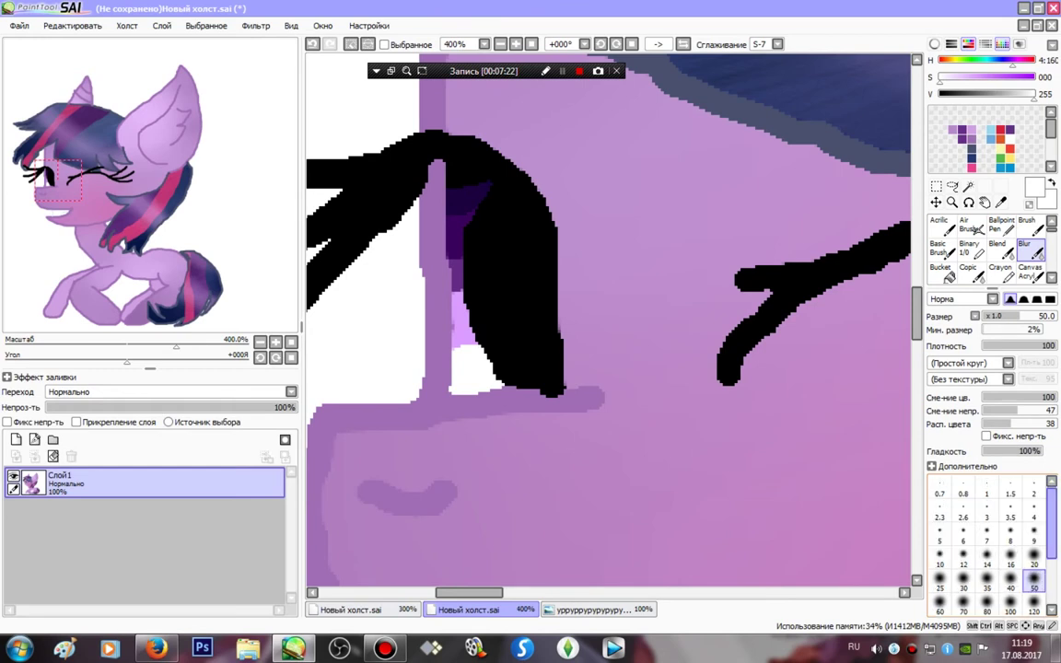
click(1033, 534)
drag(466, 347, 435, 209)
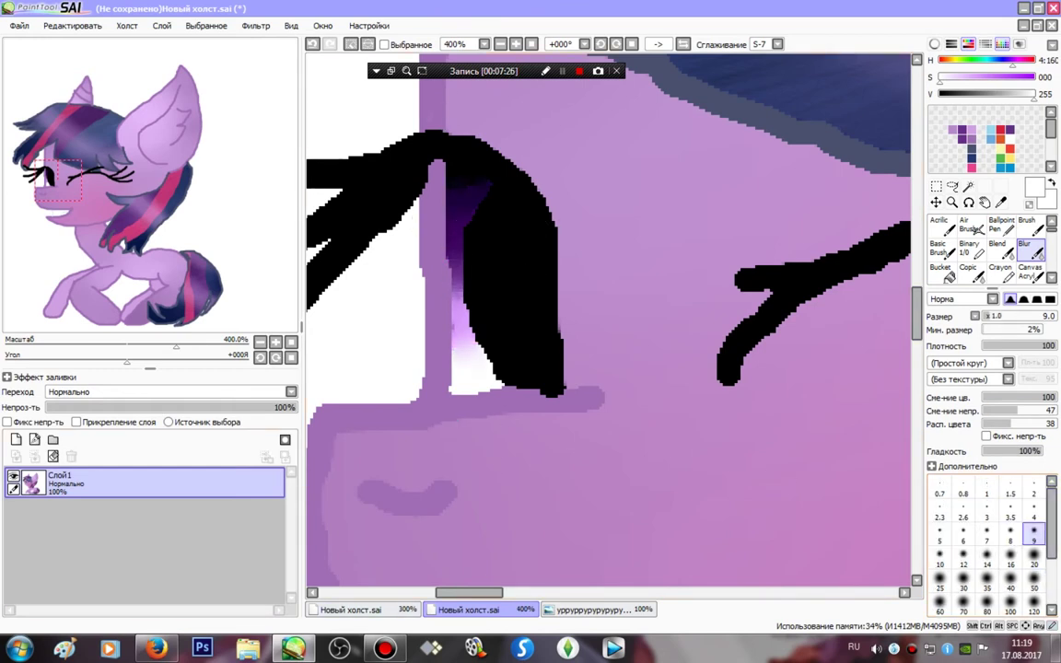
scroll(930, 488, down, 5)
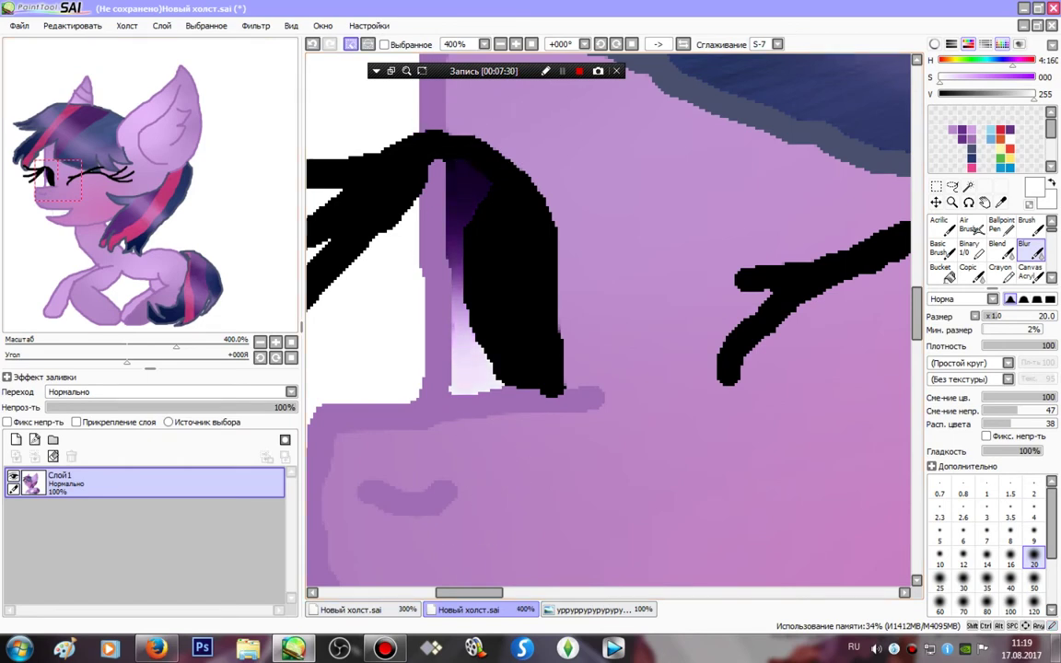
click(351, 44)
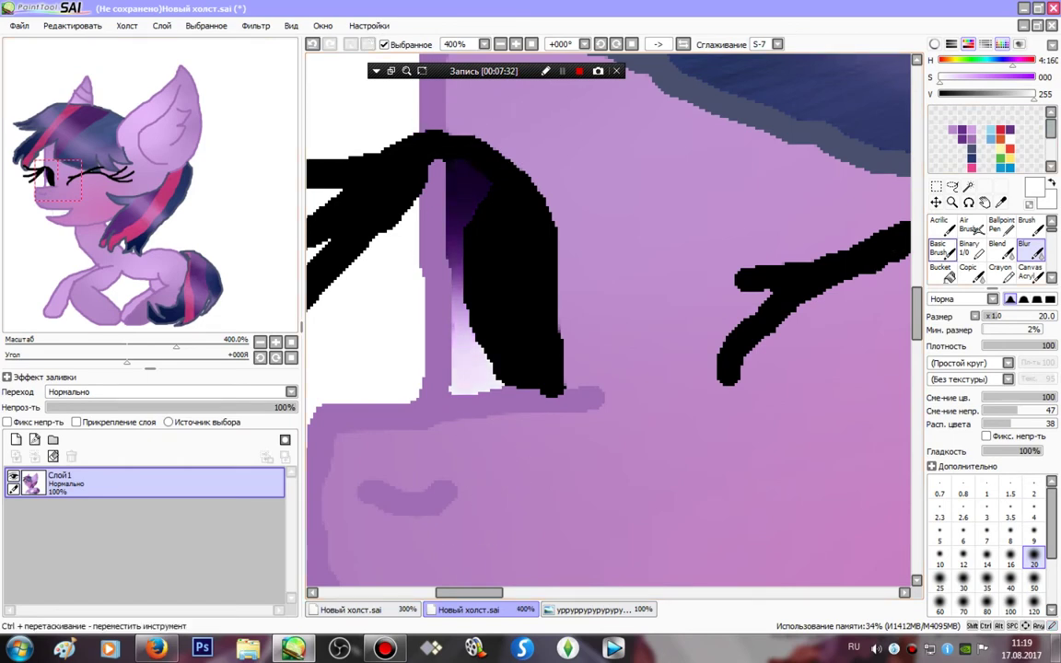
- Try to add a soft white highlight to the open eye with the size 20 Acrylic brush
click(939, 224)
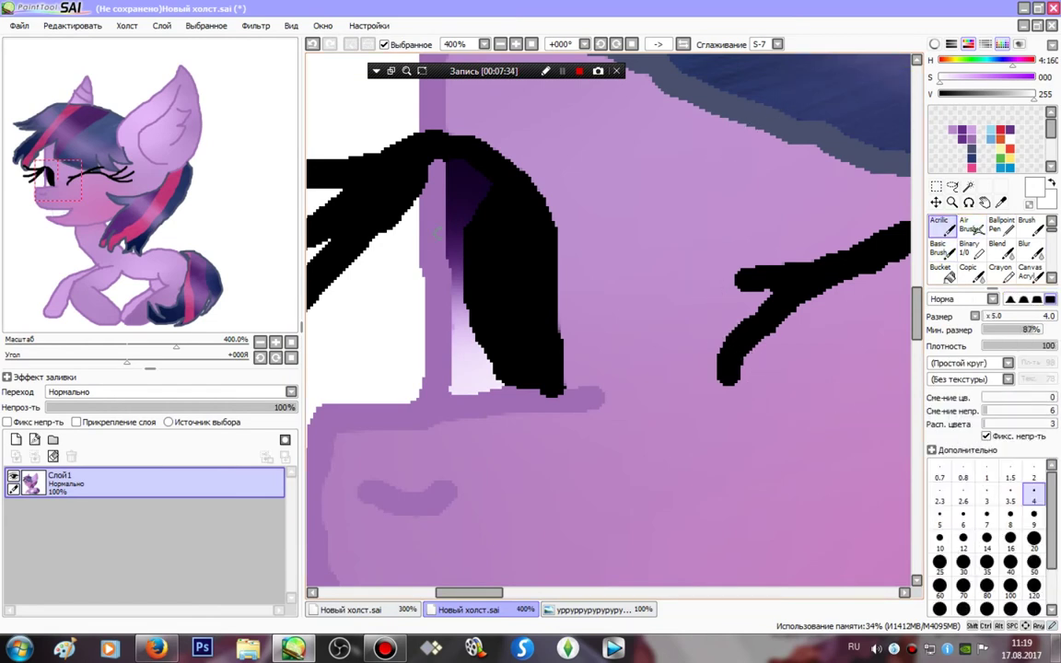
click(1034, 541)
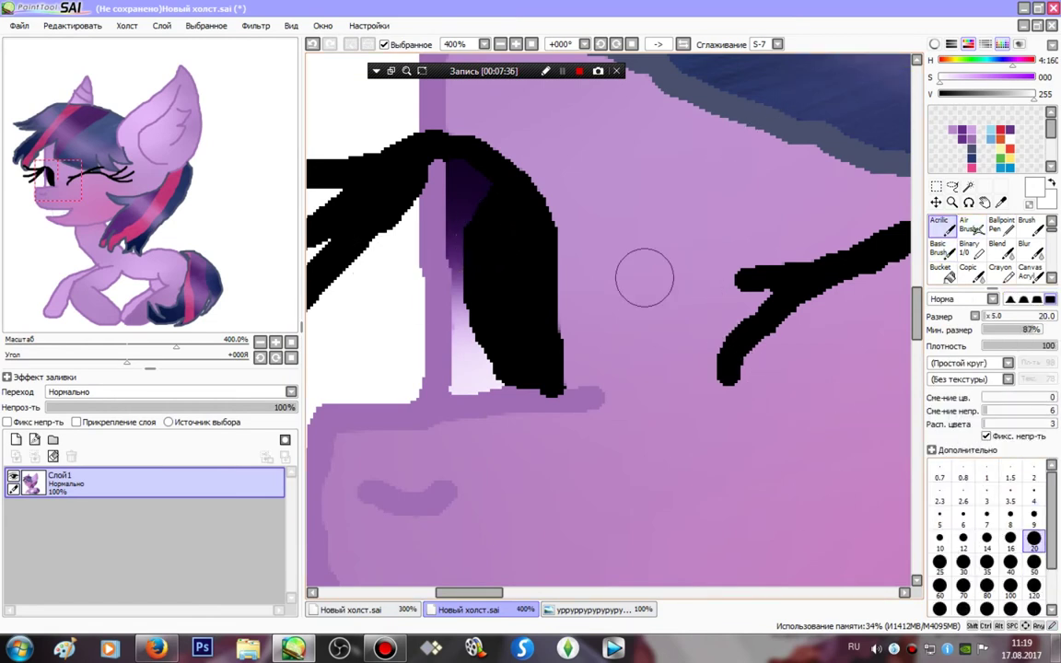
click(1010, 299)
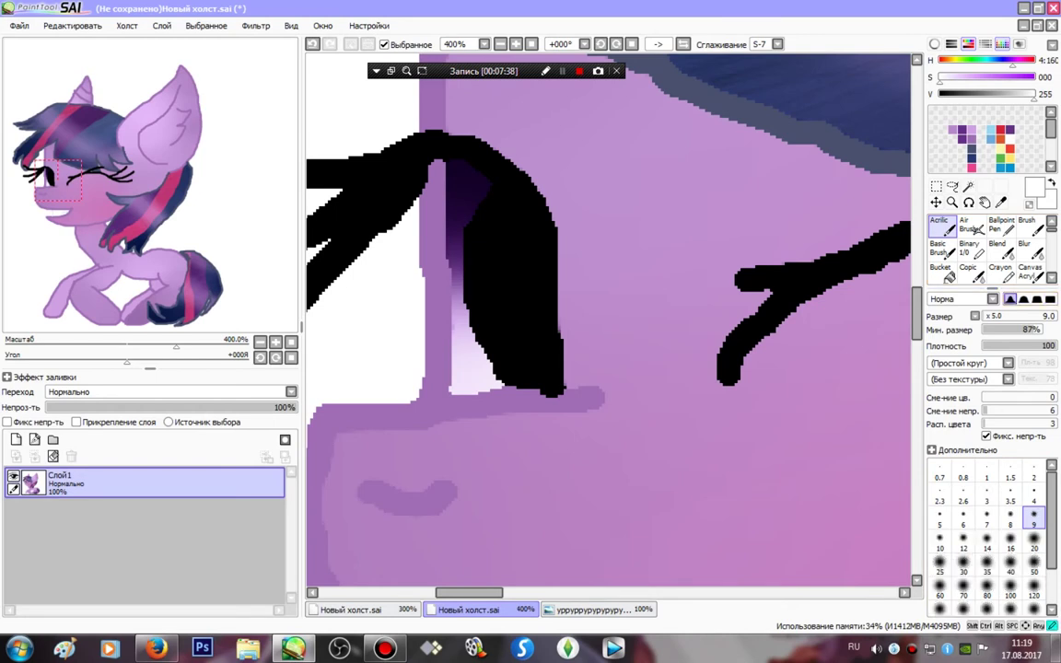
click(1033, 519)
key(bracketright)
key(bracketright)
key(bracketright)
key(bracketright)
key(bracketright)
click(484, 235)
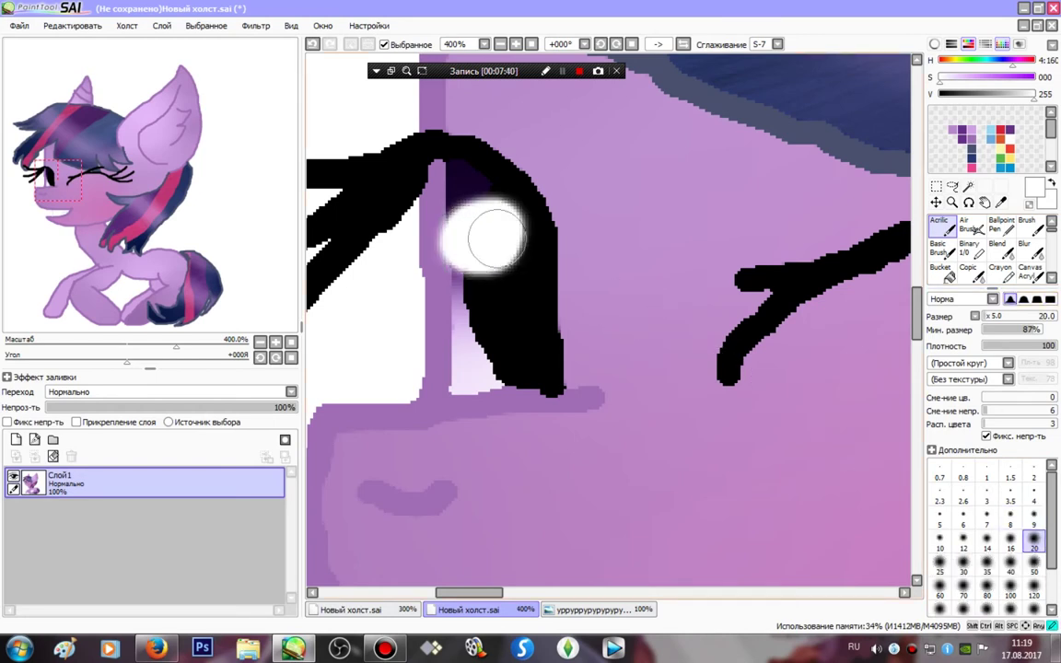
click(314, 45)
- Add a large soft white highlight over the upper part of the open eye's pupil with the size 20 Basic Brush
click(940, 249)
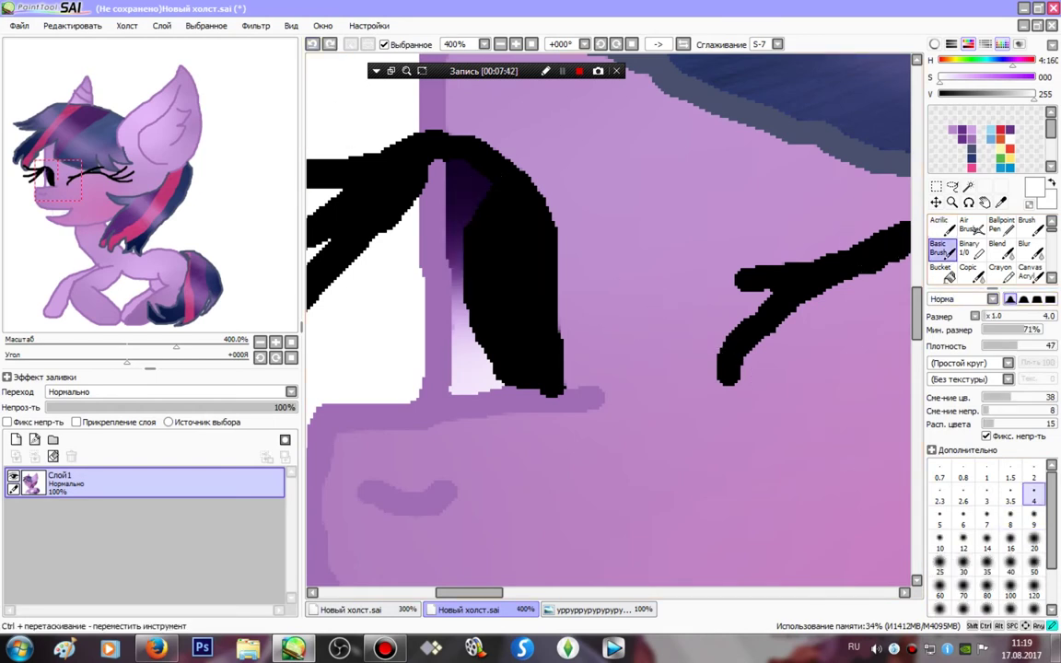
key(bracketright)
key(bracketright)
key(bracketright)
key(bracketright)
key(bracketright)
key(bracketright)
key(bracketright)
key(bracketright)
key(bracketright)
key(bracketright)
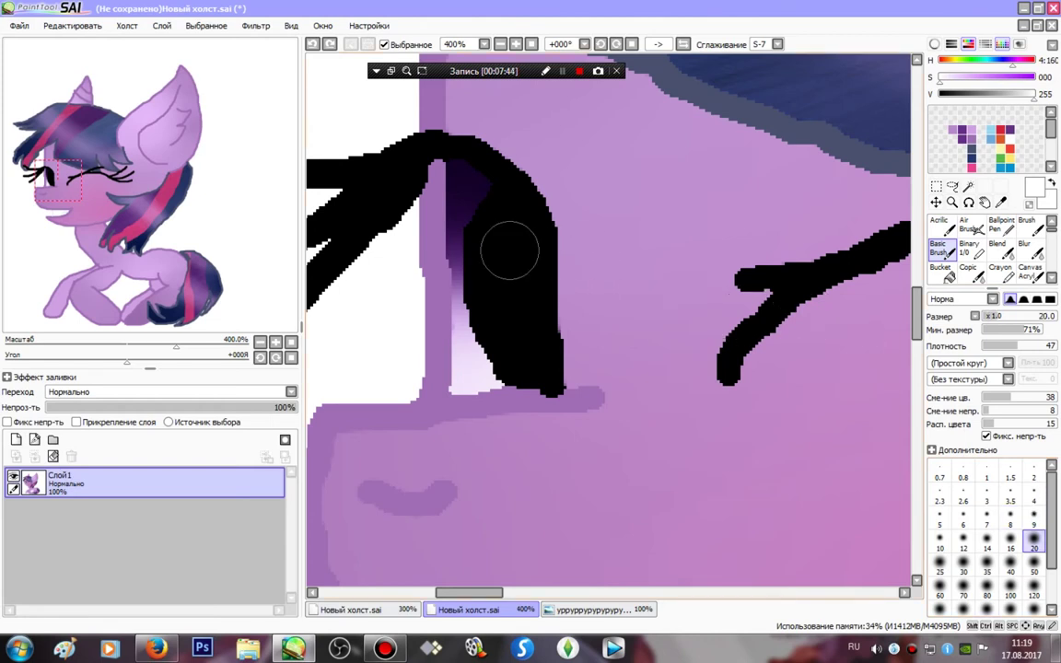
mouse_move(490, 237)
mouse_down()
mouse_move(503, 229)
mouse_move(473, 230)
mouse_move(523, 229)
mouse_up()
- Add two small white highlights side by side below the large one in the pupil with the size 4 Basic Brush
key(bracketleft)
key(bracketleft)
key(bracketleft)
key(bracketleft)
key(bracketleft)
key(bracketleft)
key(bracketleft)
key(bracketleft)
key(bracketleft)
key(bracketleft)
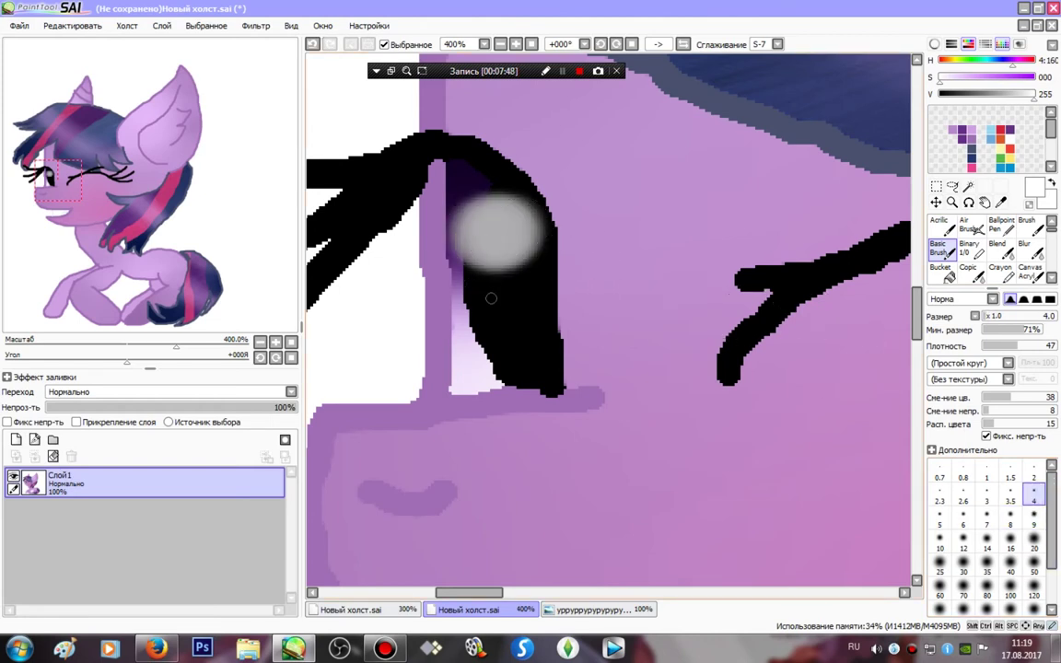
mouse_move(491, 298)
mouse_down()
mouse_move(475, 300)
mouse_move(520, 299)
mouse_up()
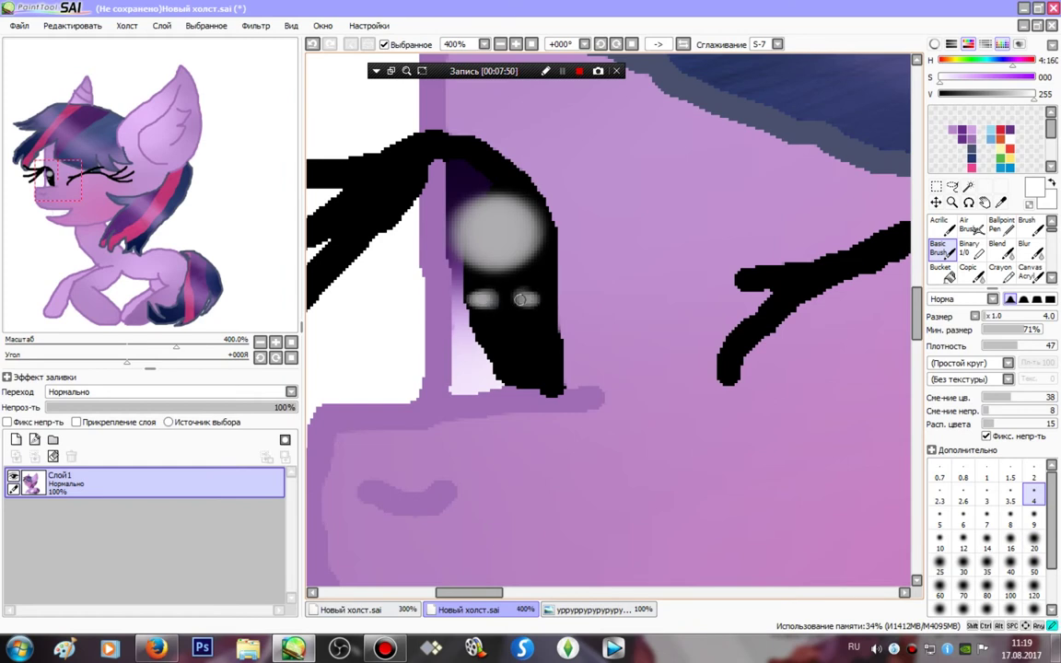
- Brighten the centre of the large eye highlight with white at size 9, and return the Basic Brush to size 4
key(bracketright)
key(bracketright)
key(bracketright)
key(bracketright)
key(bracketright)
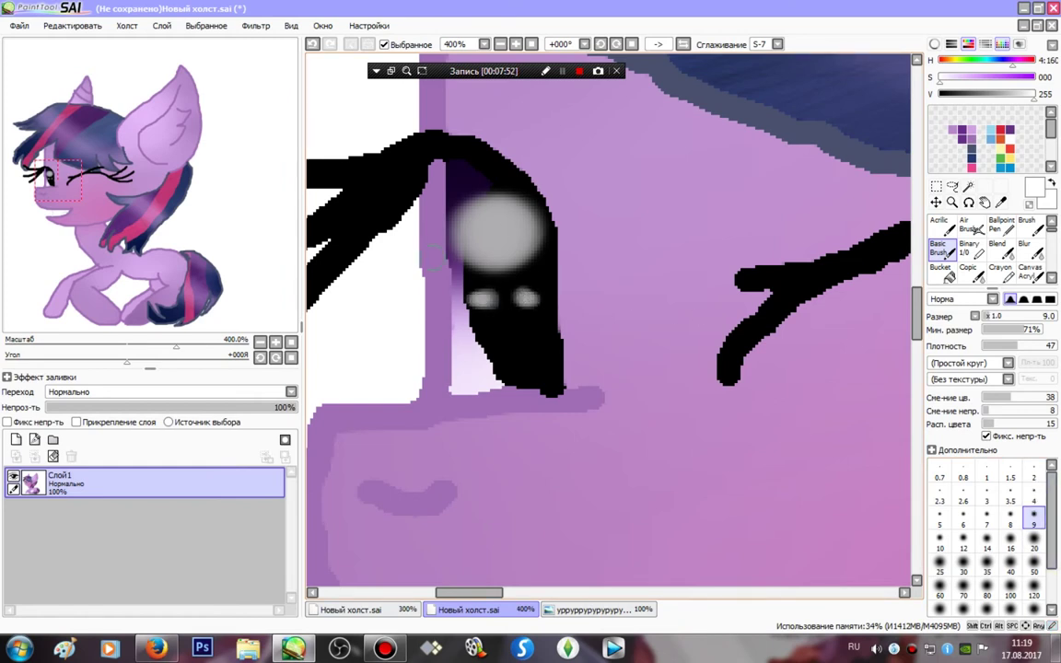
mouse_move(515, 223)
mouse_down()
mouse_move(469, 242)
mouse_move(510, 221)
mouse_move(491, 248)
mouse_move(499, 224)
mouse_move(494, 241)
mouse_move(494, 228)
mouse_move(503, 237)
mouse_move(479, 221)
mouse_up()
key(bracketleft)
key(bracketleft)
key(bracketleft)
key(bracketleft)
key(bracketleft)
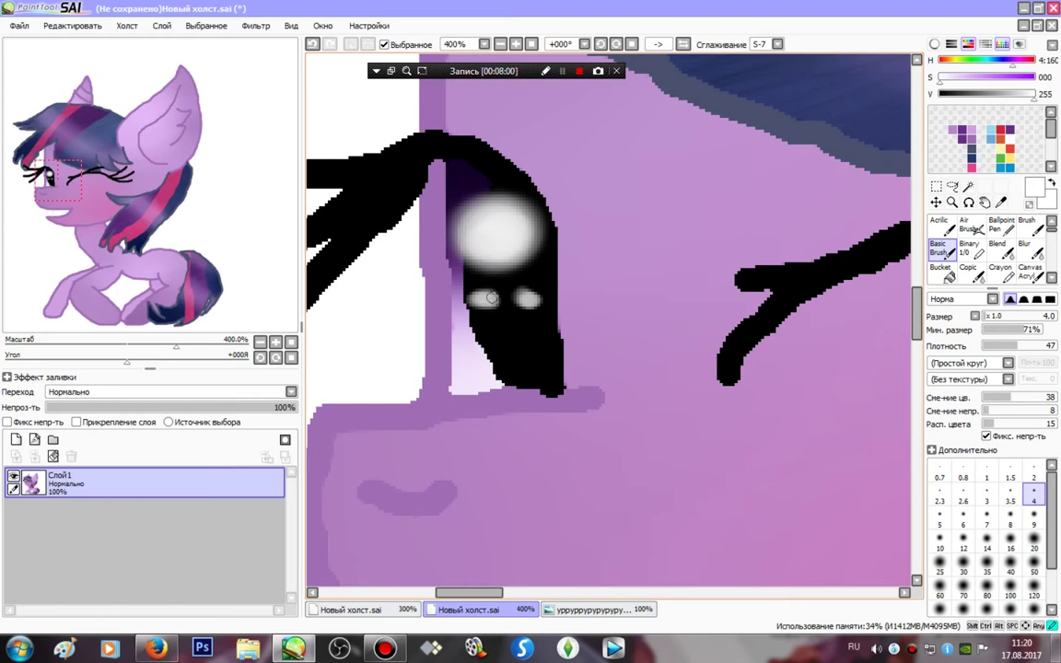
- Fill the white background around the pony and between its legs with bright pink at saturation 255 and value 255
click(531, 44)
click(942, 273)
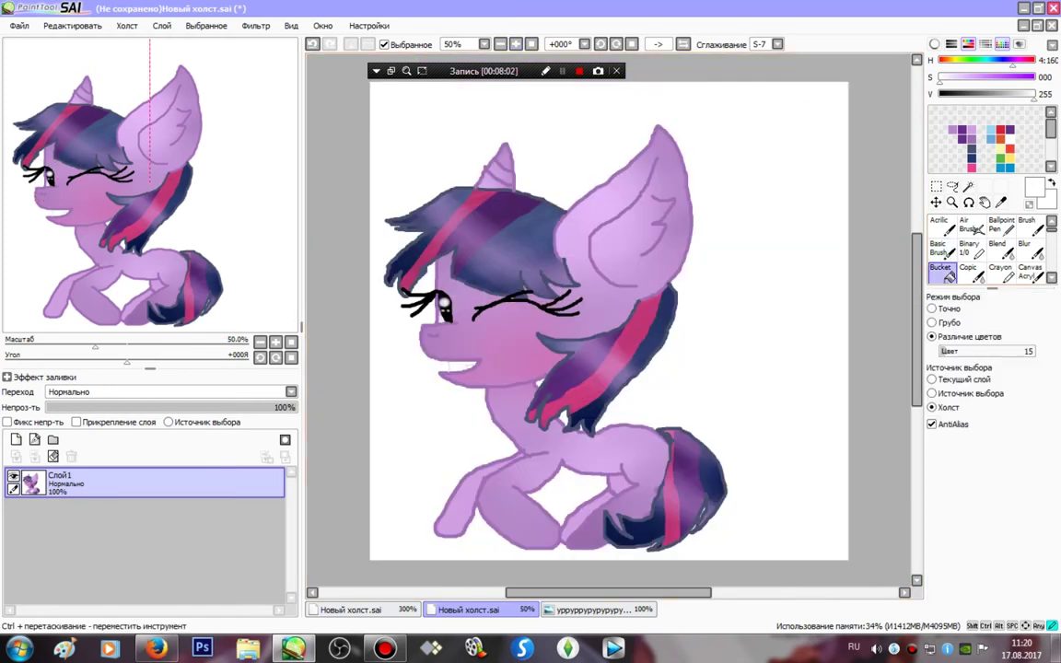
click(989, 94)
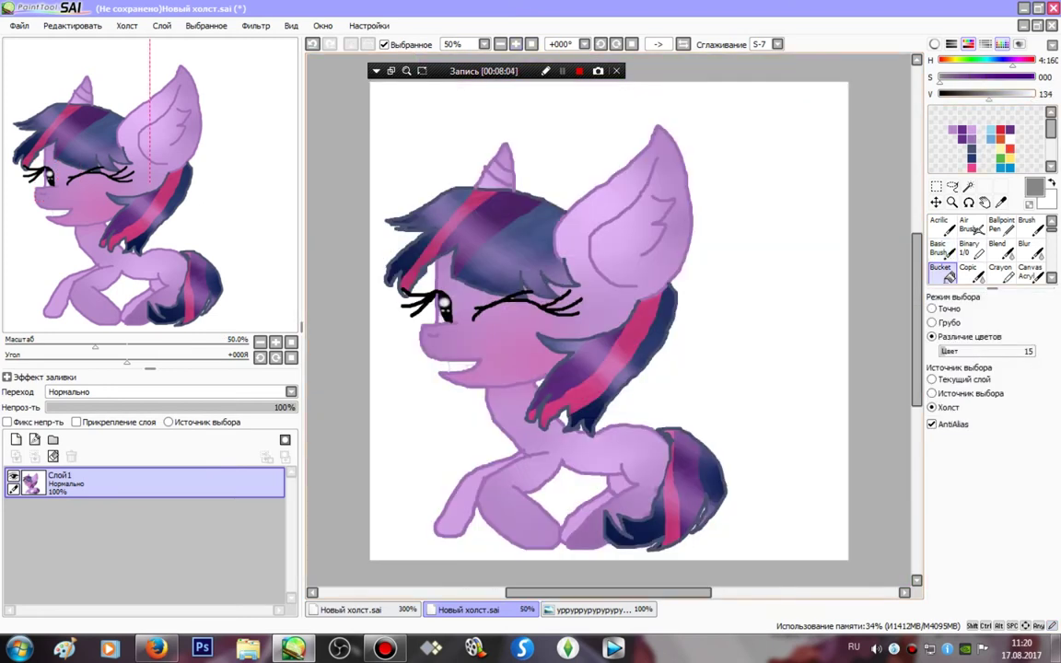
click(1023, 61)
click(1034, 77)
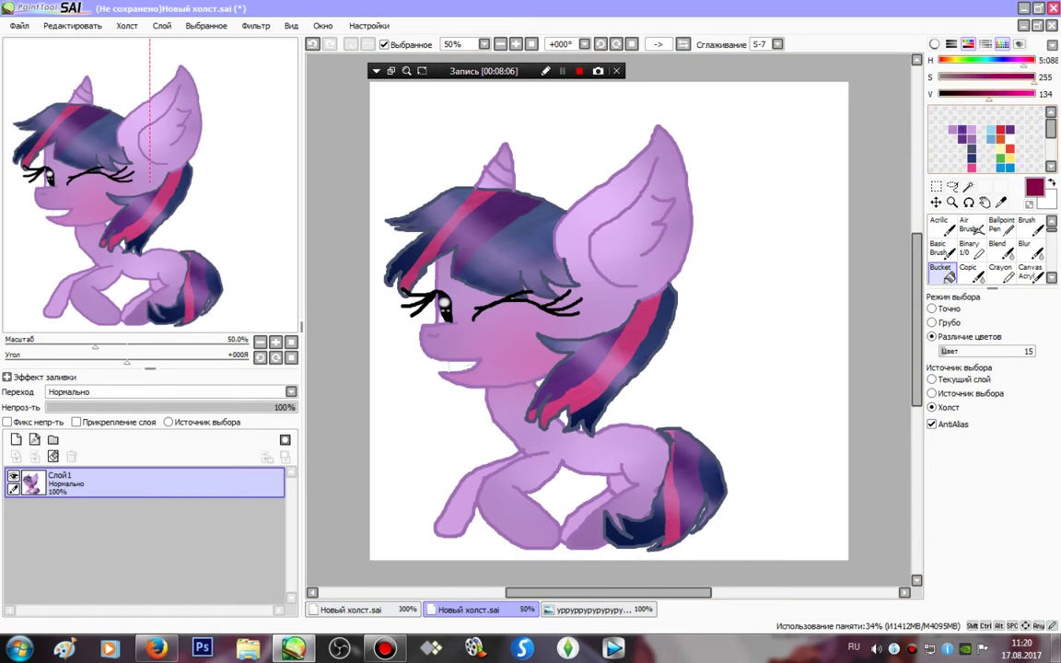
click(1033, 94)
click(768, 350)
click(573, 493)
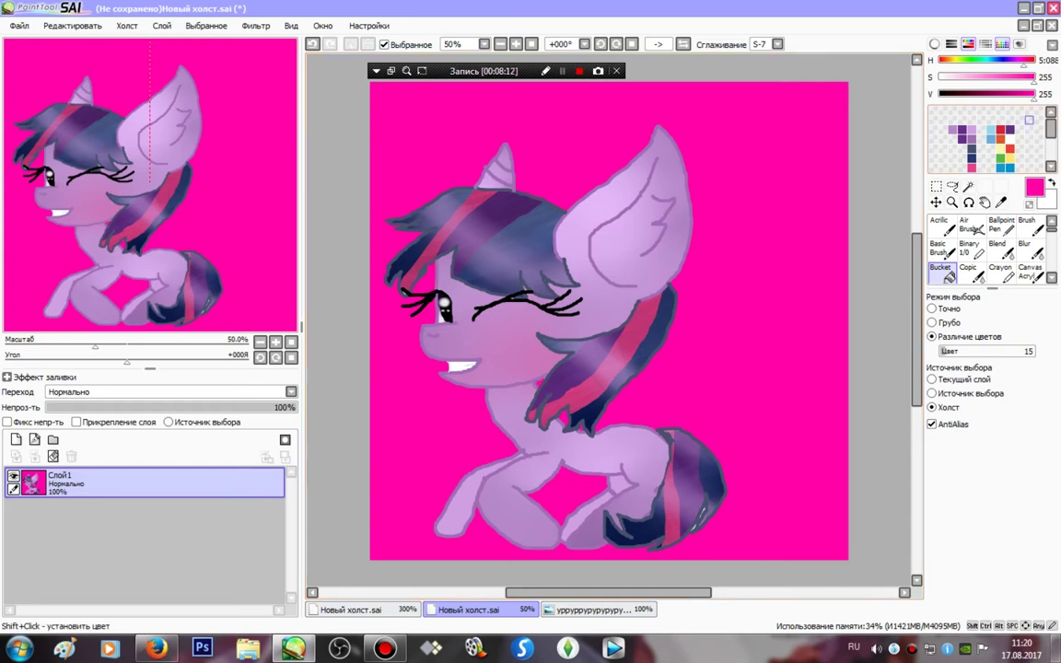
- On a new layer, cover the lower right of the canvas below a diagonal curve in black with the size 100 Binary pen
click(969, 247)
click(987, 514)
drag(973, 94, 937, 94)
click(34, 440)
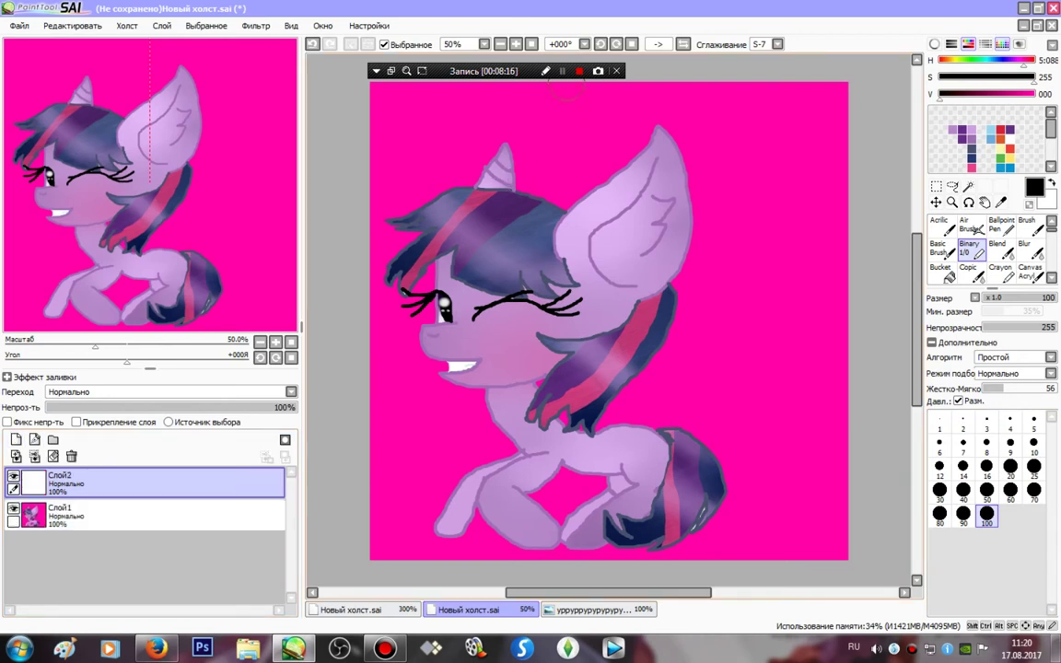
click(562, 71)
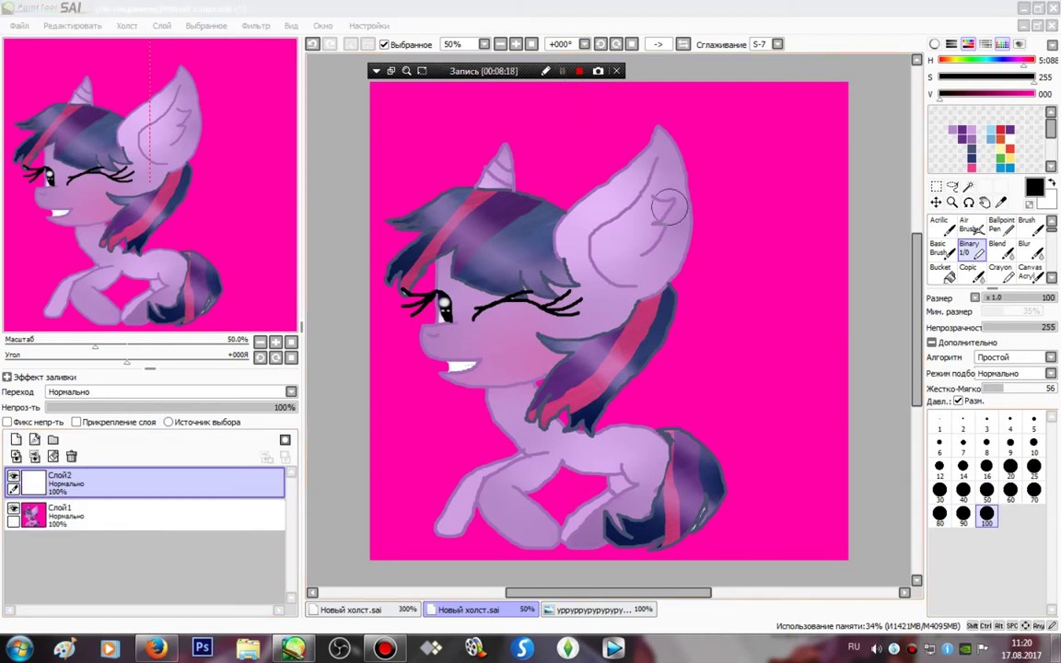
click(833, 107)
mouse_move(847, 83)
mouse_down()
mouse_move(663, 251)
mouse_move(345, 442)
mouse_move(765, 373)
mouse_move(779, 490)
mouse_move(755, 442)
mouse_move(343, 488)
mouse_up()
mouse_move(792, 486)
mouse_down()
mouse_move(826, 254)
mouse_move(891, 183)
mouse_up()
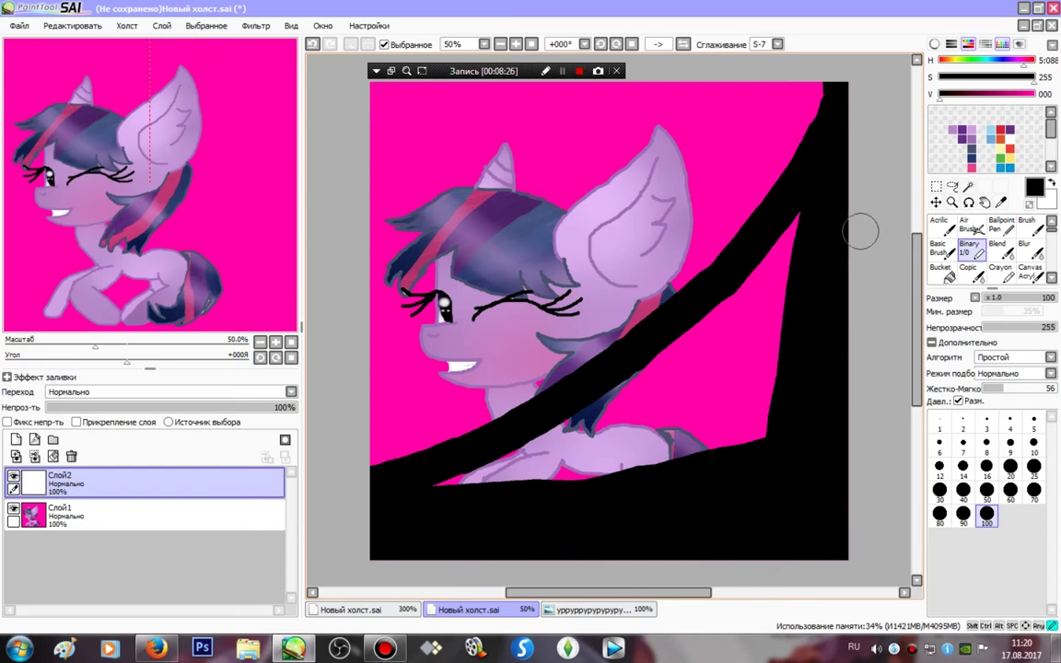
mouse_move(775, 208)
mouse_down()
mouse_move(712, 375)
mouse_move(454, 582)
mouse_move(343, 476)
mouse_move(498, 409)
mouse_move(737, 175)
mouse_move(481, 494)
mouse_move(826, 291)
mouse_move(526, 450)
mouse_move(476, 410)
mouse_up()
- Soften the curved edge of the black area with the size 120 Blur brush
click(1025, 247)
click(1034, 605)
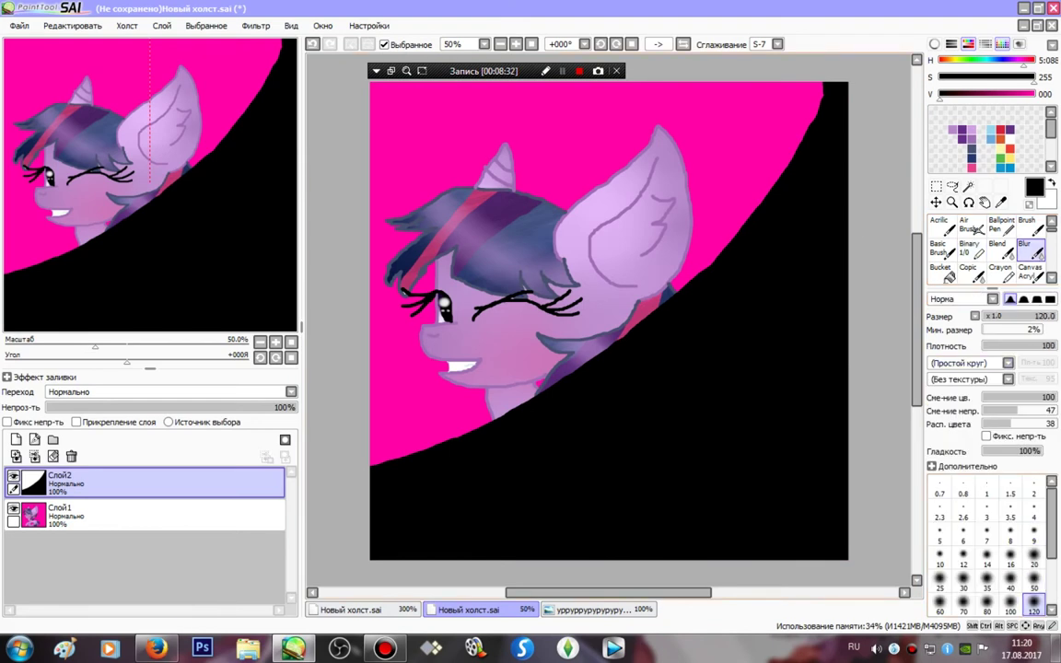
mouse_move(824, 91)
mouse_down()
mouse_move(520, 353)
mouse_move(508, 424)
mouse_move(787, 184)
mouse_move(821, 240)
mouse_move(745, 252)
mouse_move(368, 524)
mouse_up()
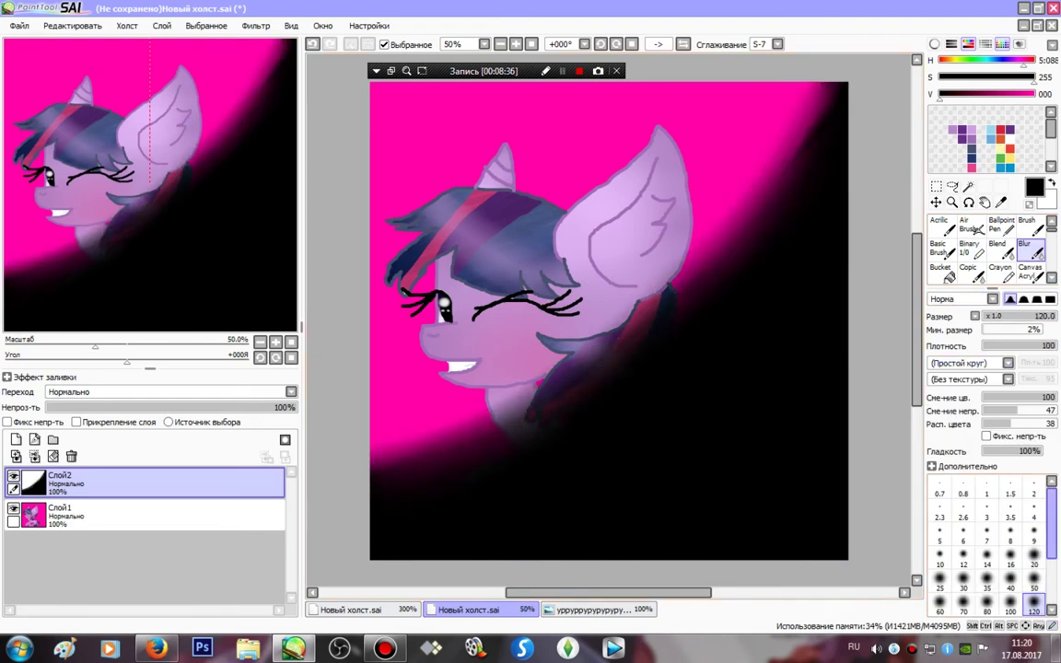
- Spread the black into a wide gradient shadow with the size 350 Blur brush and set the layer's opacity to 75%
drag(1052, 534, 1052, 586)
click(1033, 558)
mouse_move(447, 488)
mouse_down()
mouse_move(837, 242)
mouse_move(809, 187)
mouse_move(547, 343)
mouse_move(785, 285)
mouse_move(894, 293)
mouse_move(429, 468)
mouse_move(701, 403)
mouse_move(828, 460)
mouse_move(557, 516)
mouse_move(611, 566)
mouse_up()
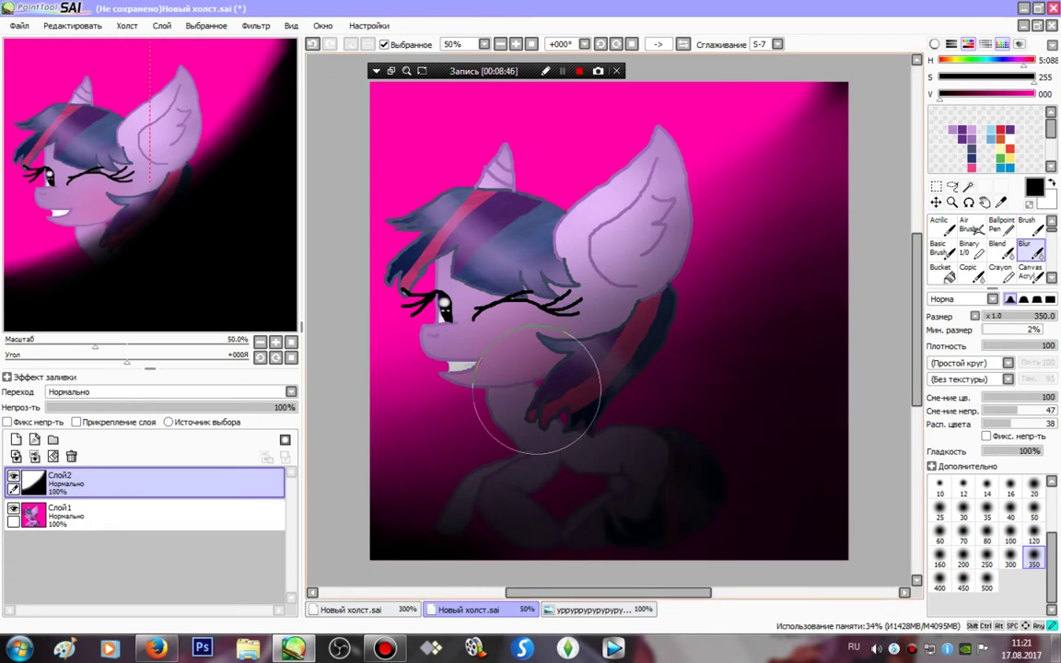
drag(837, 90, 770, 92)
drag(647, 179, 732, 92)
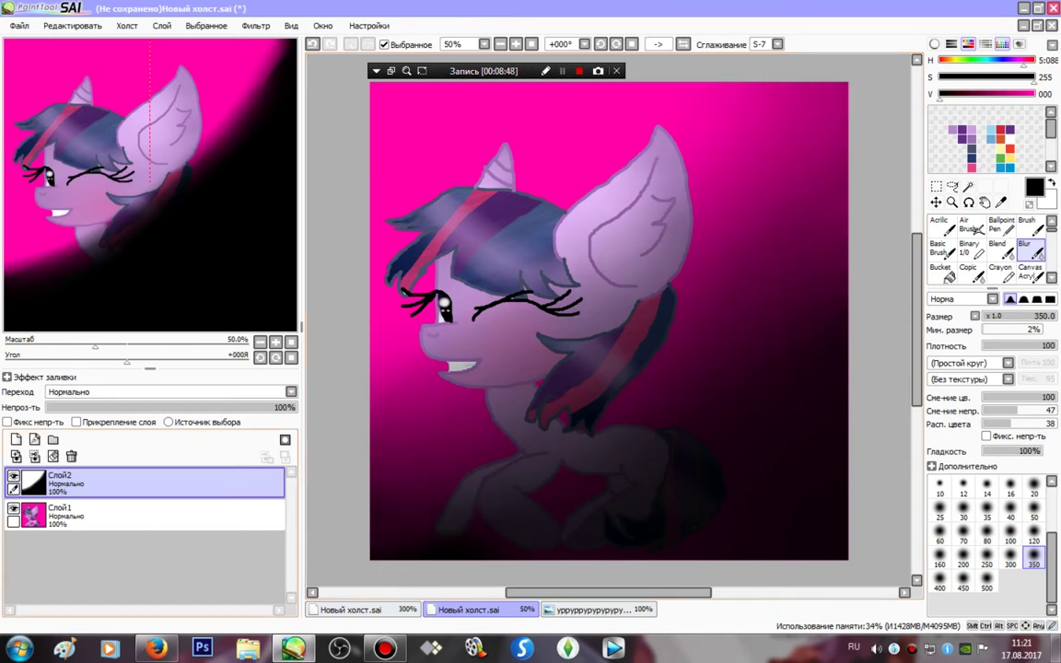
drag(257, 407, 234, 408)
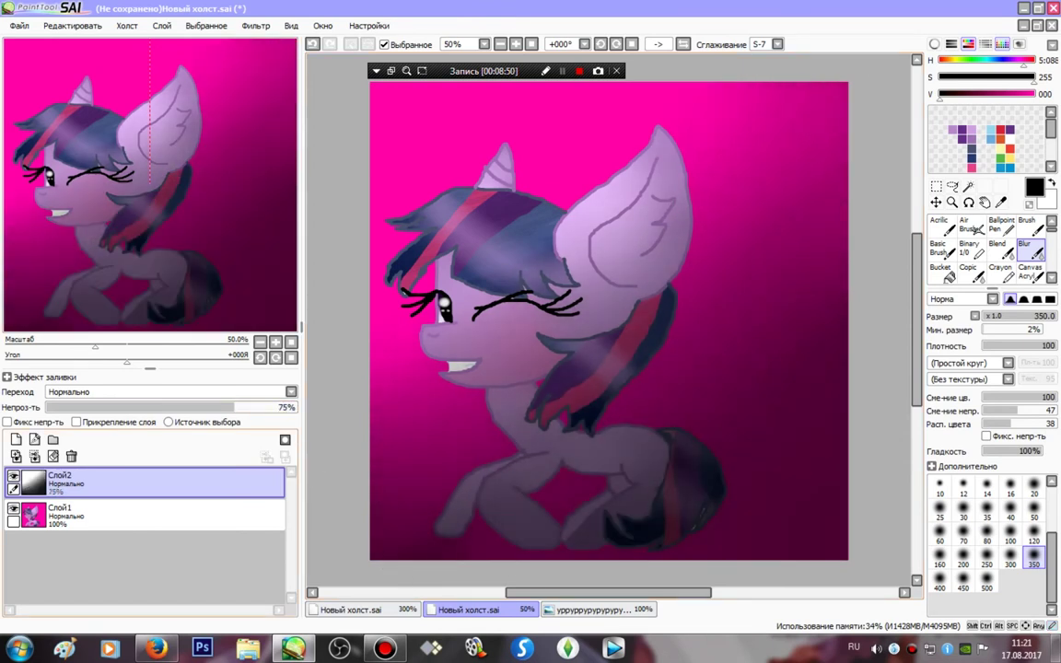
- On a new layer, outline a chibi head with hair behind the pony in light grey of value 200 with the size 10 Binary pen
click(16, 441)
click(972, 249)
click(947, 78)
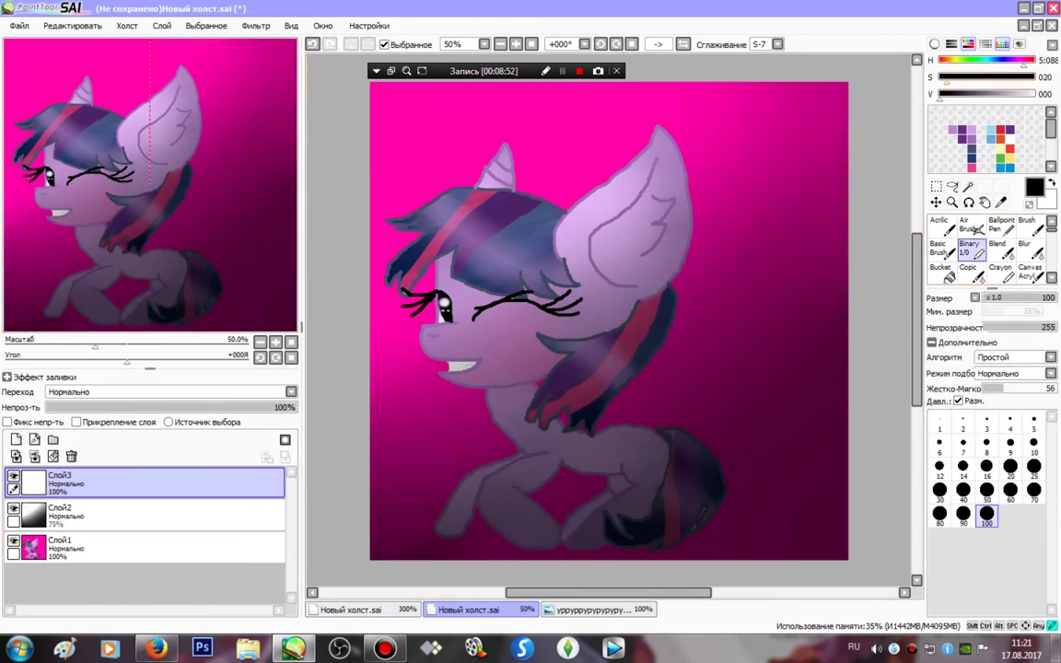
mouse_move(947, 78)
mouse_down()
mouse_move(1023, 95)
mouse_move(1013, 95)
mouse_up()
click(1034, 421)
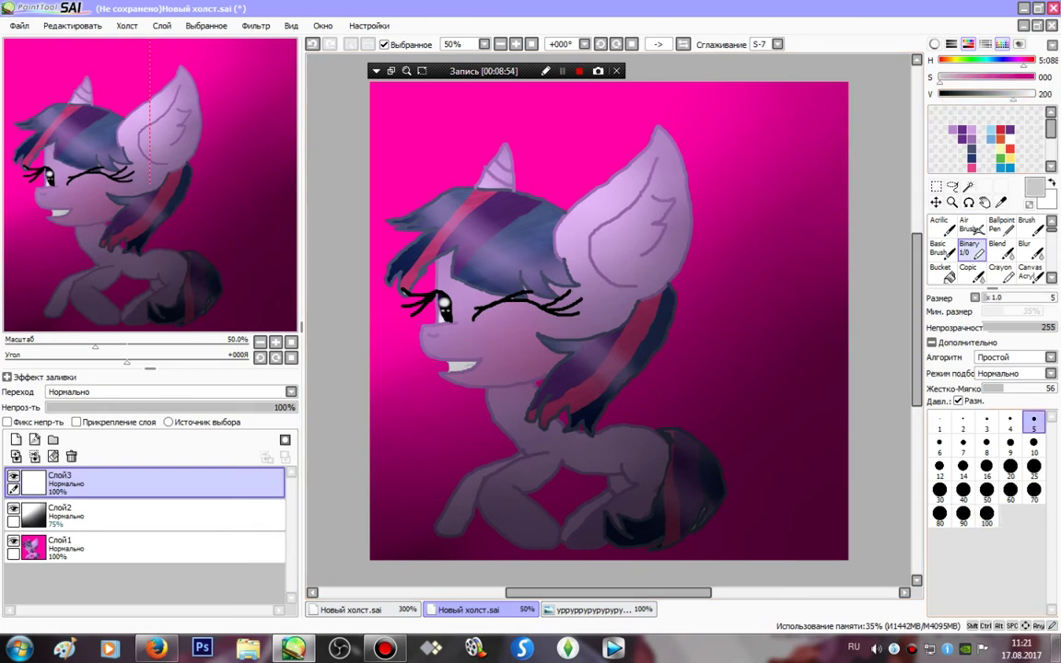
click(1034, 445)
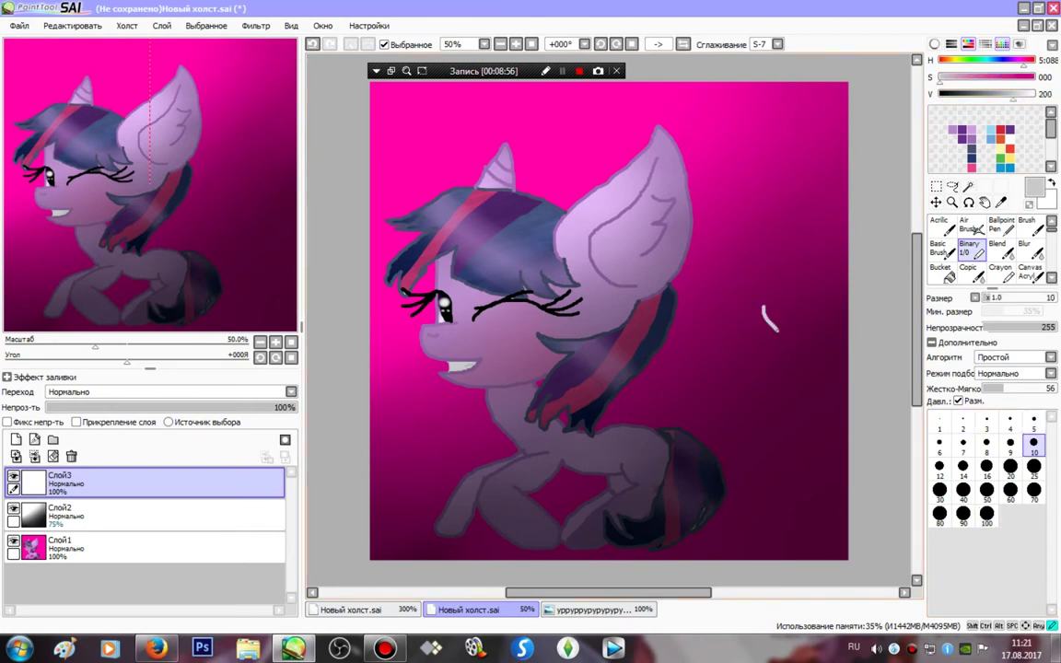
drag(776, 330, 753, 378)
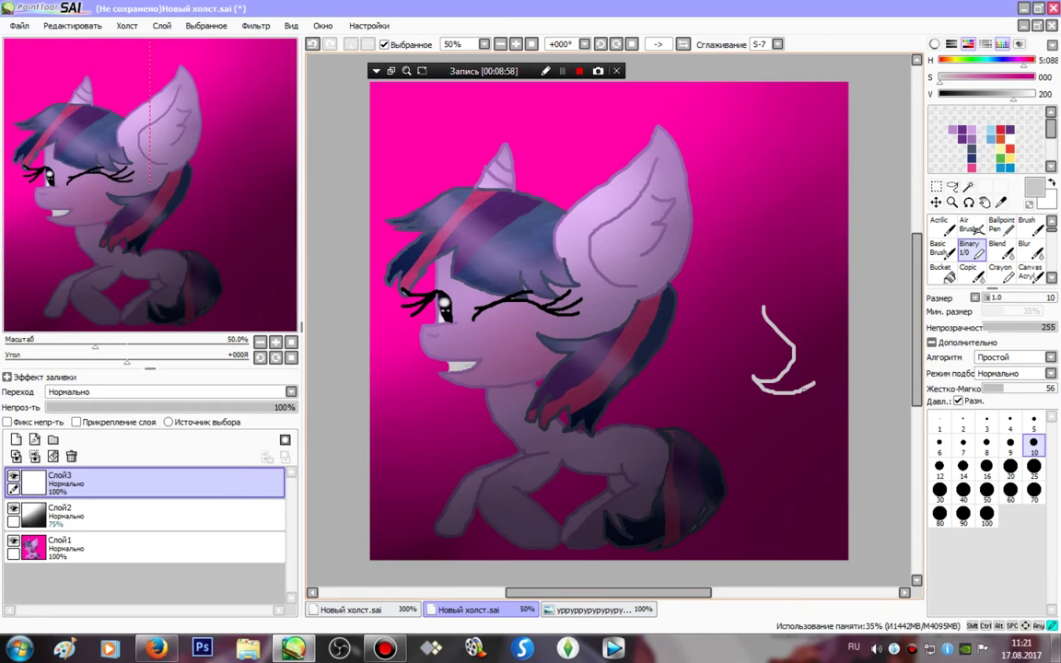
mouse_move(835, 300)
mouse_down()
mouse_move(779, 279)
mouse_move(695, 284)
mouse_move(652, 343)
mouse_up()
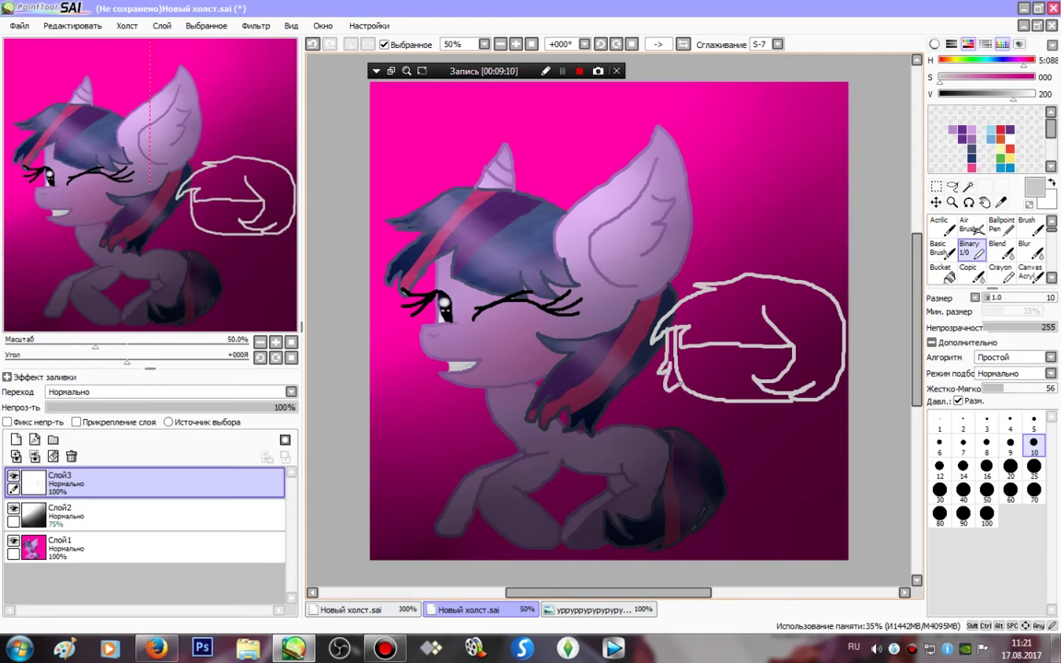
- Sketch the chibi figure's two arms below the head, one bent and one reaching down with a fingered hand
scroll(610, 321, up, 2)
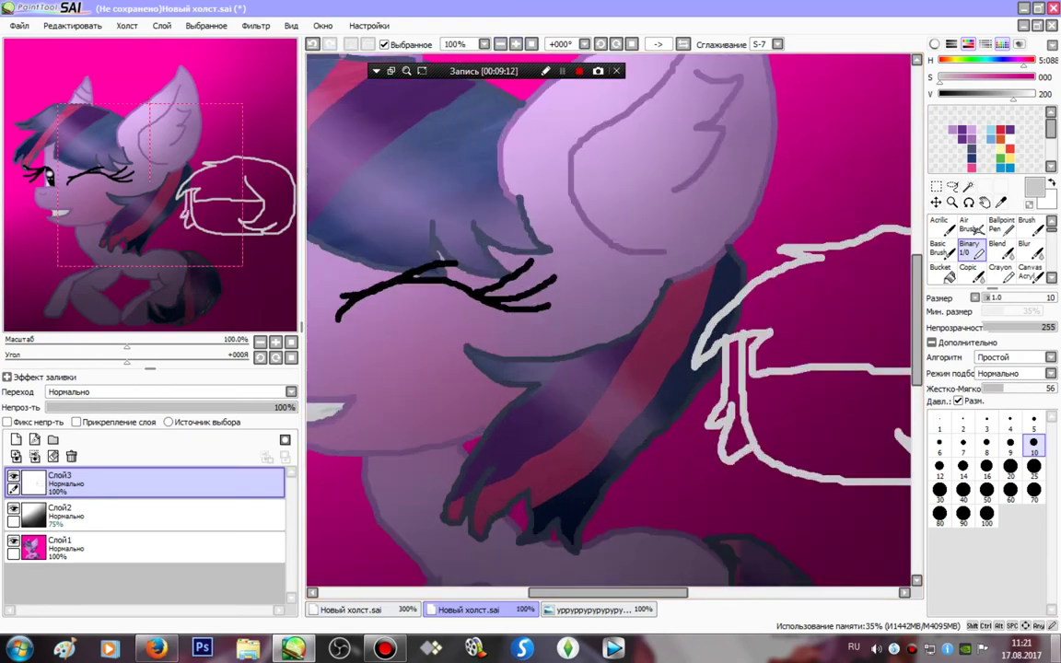
drag(758, 393, 460, 248)
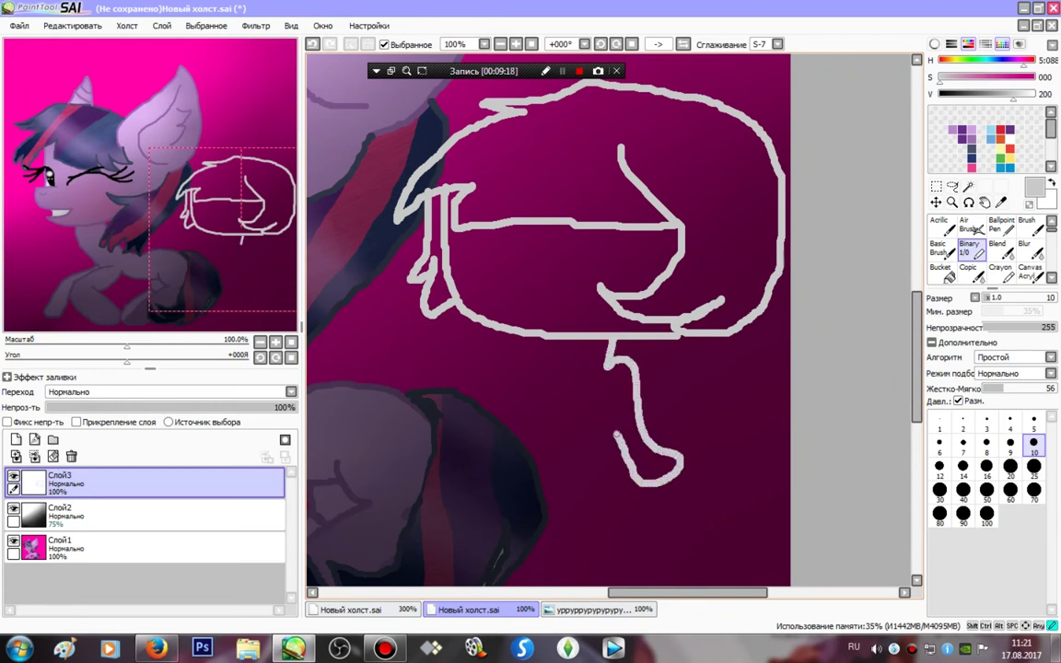
drag(616, 435, 608, 403)
mouse_move(706, 441)
mouse_down()
mouse_move(648, 366)
mouse_move(637, 399)
mouse_up()
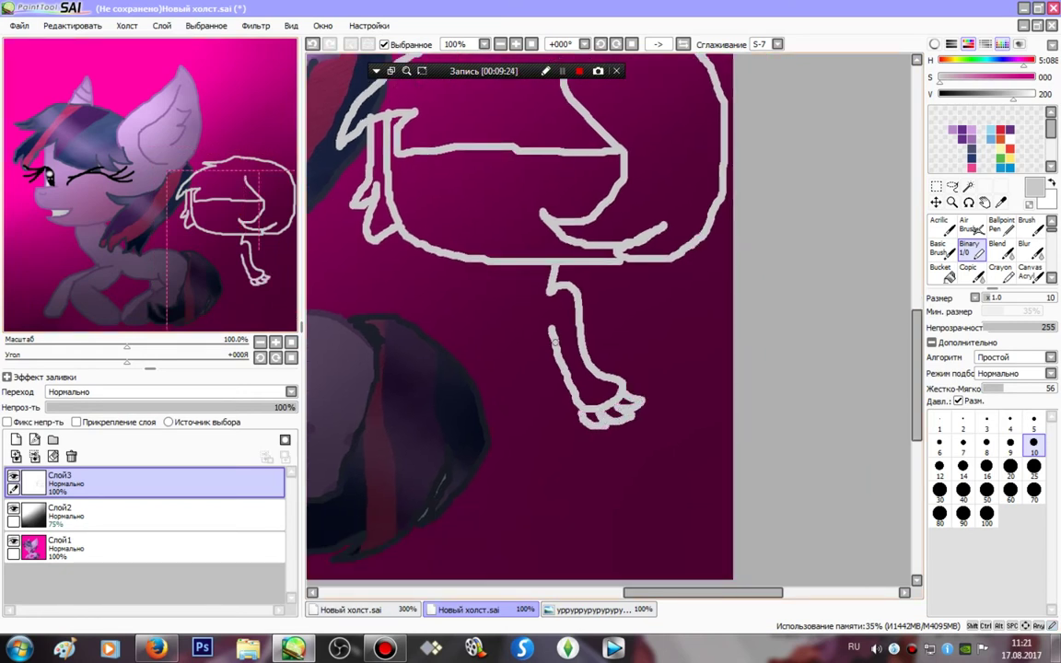
mouse_move(491, 332)
mouse_down()
mouse_move(497, 352)
mouse_move(550, 355)
mouse_up()
mouse_move(517, 281)
mouse_down()
mouse_move(475, 289)
mouse_move(464, 348)
mouse_move(473, 388)
mouse_up()
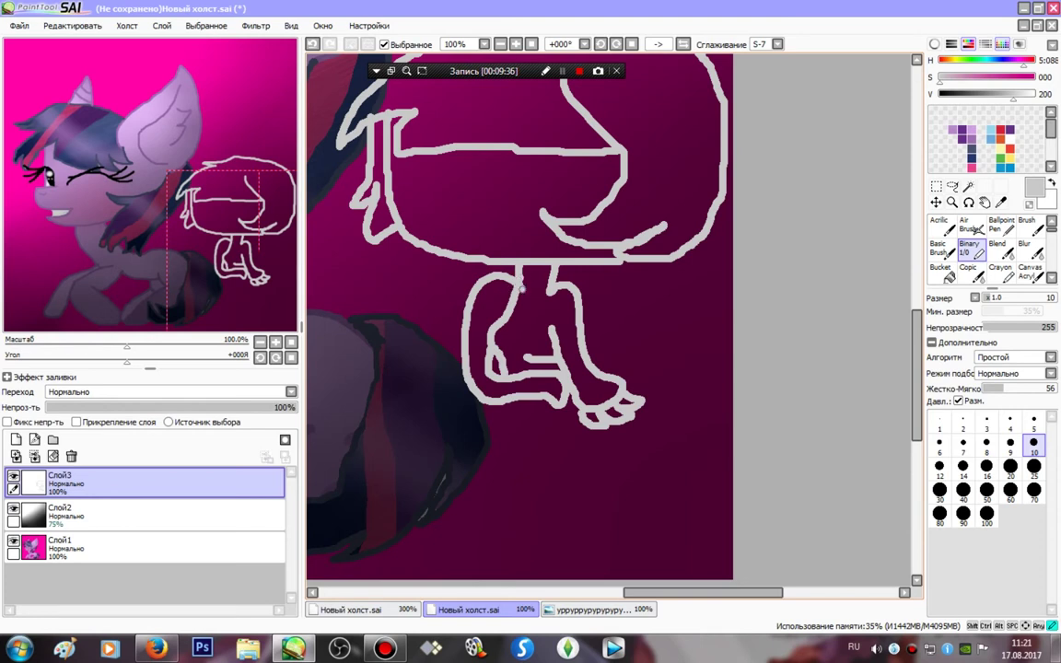
- Draw the chibi figure's lower torso and its two legs running down to the canvas edge
scroll(489, 264, down, 3)
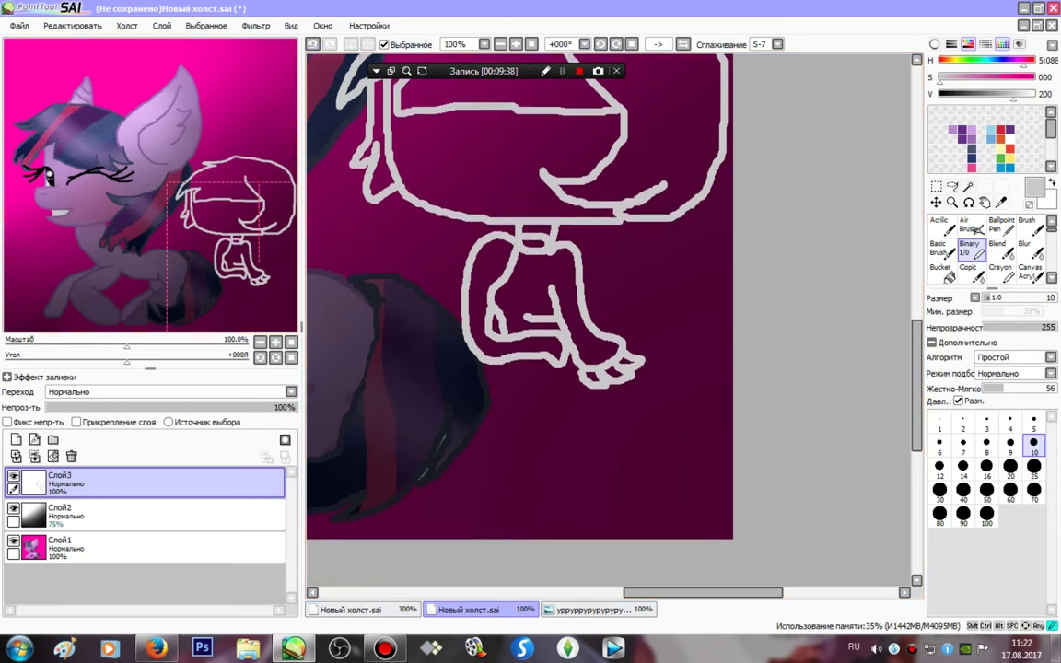
mouse_move(514, 286)
mouse_down()
mouse_move(514, 350)
mouse_move(559, 363)
mouse_move(579, 286)
mouse_up()
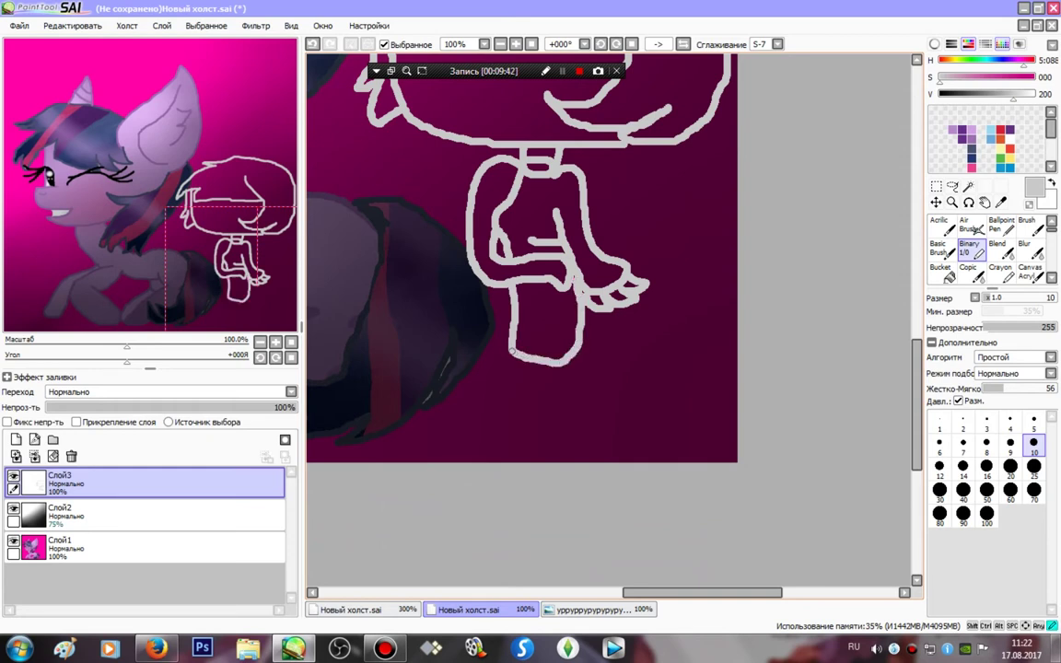
drag(513, 351, 502, 462)
drag(571, 356, 565, 460)
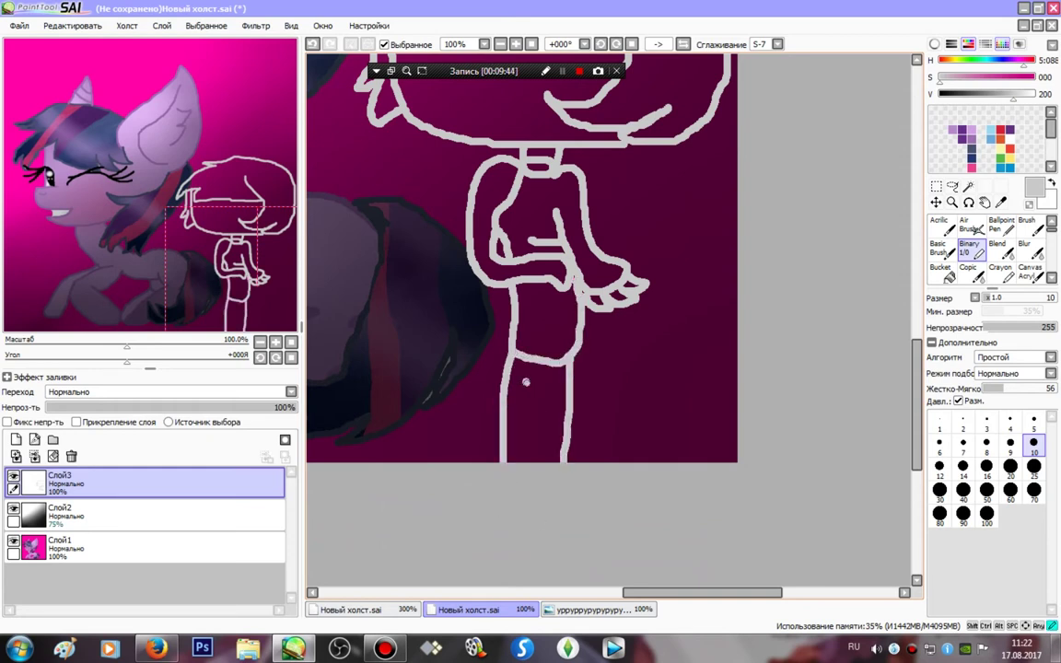
drag(536, 388, 532, 463)
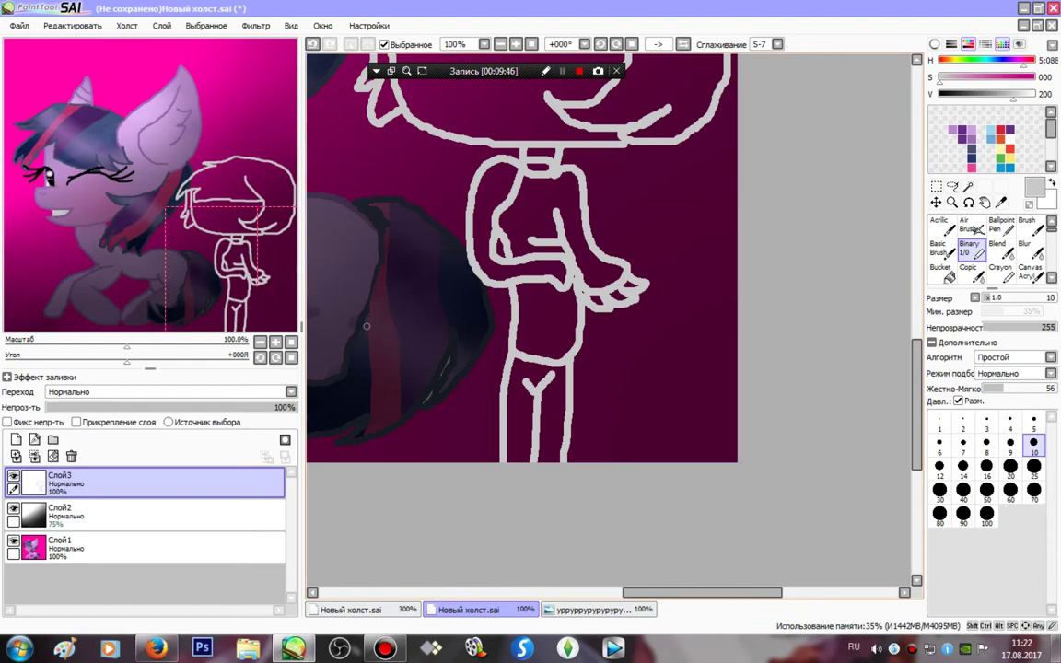
- Draw a round eye with three side lashes and a vertical pupil on the chibi figure's face
mouse_move(367, 326)
mouse_down()
mouse_move(376, 463)
mouse_move(407, 508)
mouse_up()
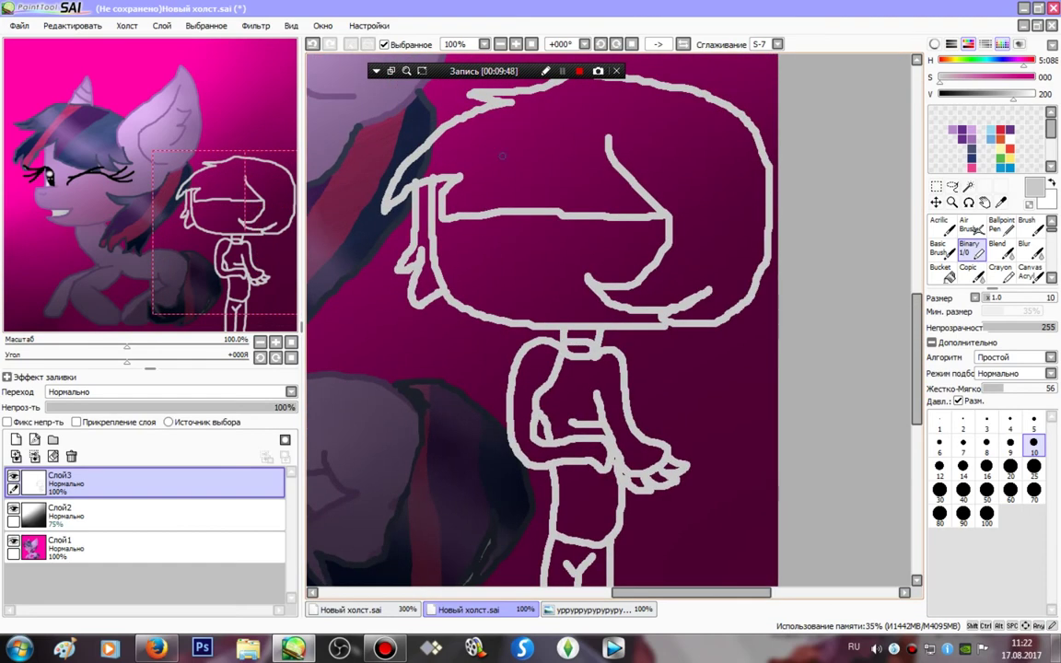
scroll(608, 319, up, 3)
mouse_move(386, 304)
mouse_down()
mouse_move(548, 453)
mouse_move(616, 467)
mouse_up()
mouse_move(542, 228)
mouse_down()
mouse_move(494, 241)
mouse_move(478, 298)
mouse_move(560, 322)
mouse_move(597, 282)
mouse_move(577, 243)
mouse_move(548, 231)
mouse_move(680, 264)
mouse_move(594, 268)
mouse_move(674, 308)
mouse_move(623, 307)
mouse_move(599, 248)
mouse_up()
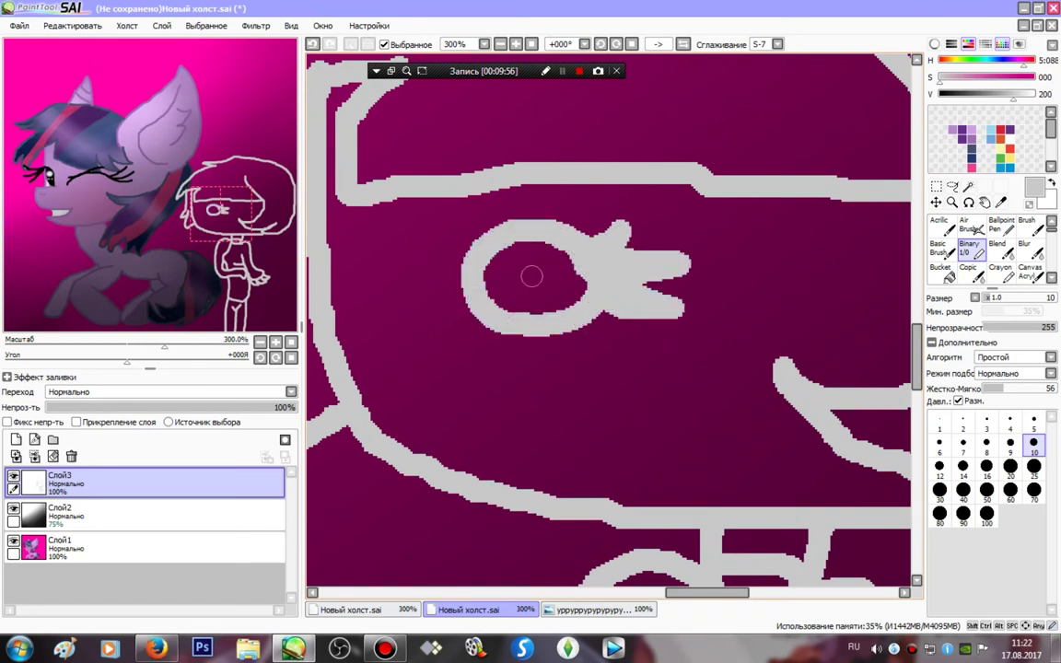
mouse_move(511, 247)
mouse_down()
mouse_move(510, 280)
mouse_move(495, 298)
mouse_move(494, 261)
mouse_move(548, 241)
mouse_move(544, 317)
mouse_up()
- Draw the figure's second eye with a vertical pupil beside the hair strand, and a short straight brow over each eye
drag(350, 232, 430, 230)
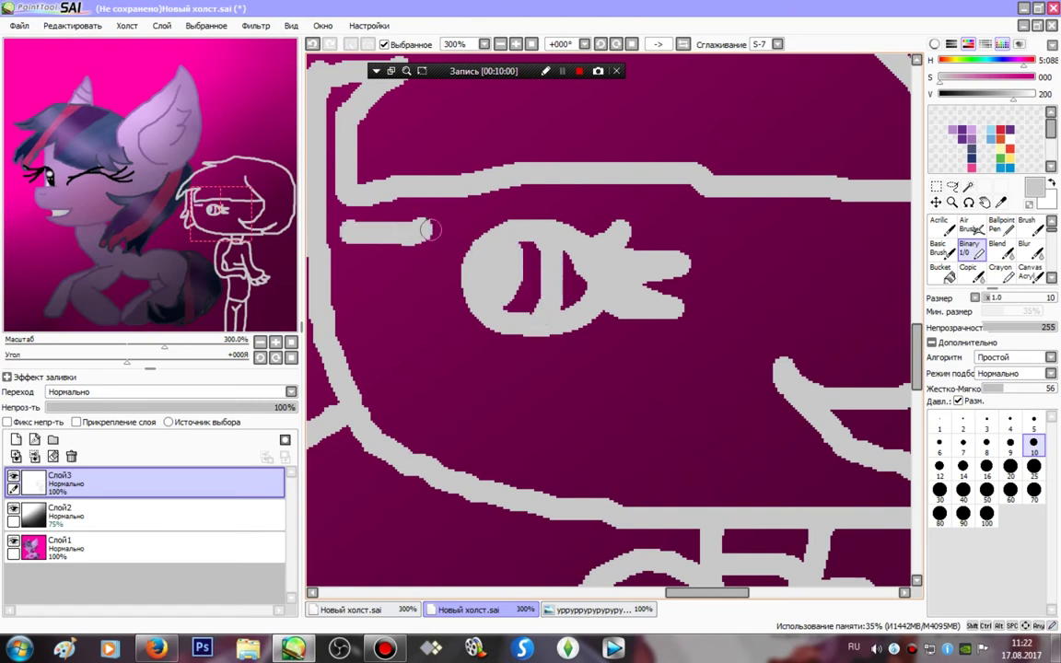
drag(592, 218, 495, 210)
mouse_move(418, 234)
mouse_down()
mouse_move(399, 309)
mouse_move(332, 236)
mouse_move(342, 226)
mouse_move(464, 246)
mouse_move(428, 254)
mouse_move(424, 280)
mouse_move(457, 282)
mouse_up()
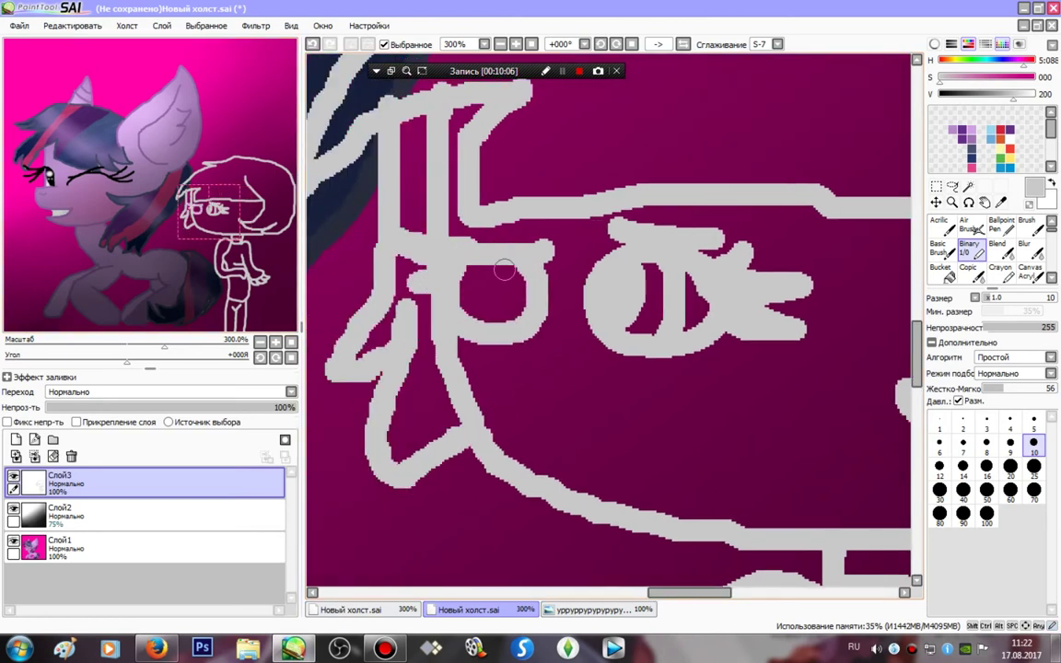
mouse_move(452, 235)
mouse_down()
mouse_move(453, 263)
mouse_move(433, 272)
mouse_move(472, 291)
mouse_up()
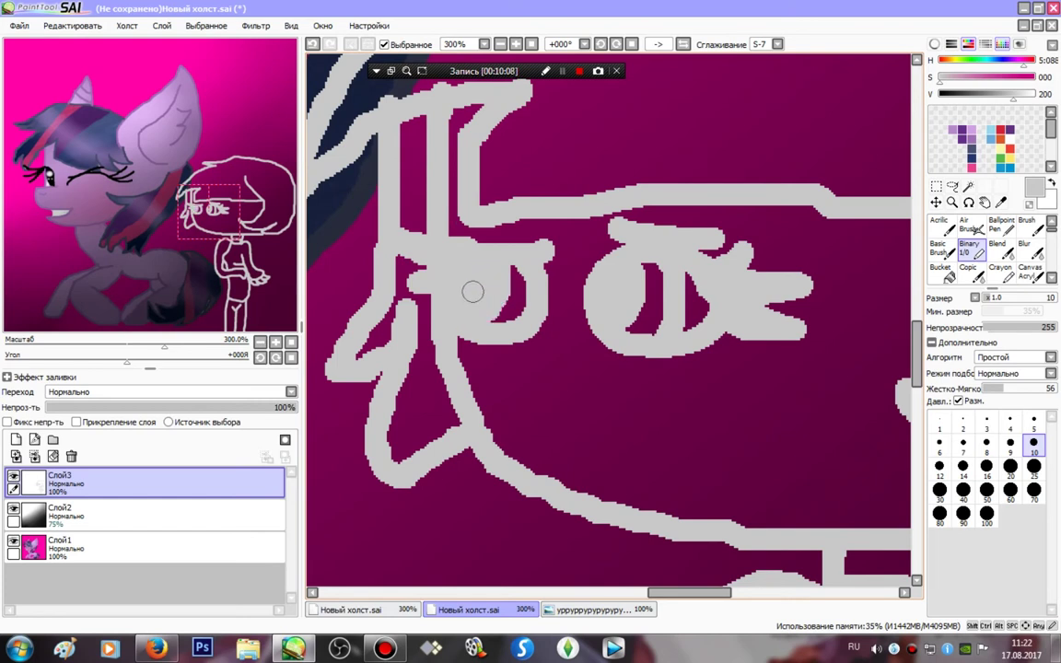
mouse_move(478, 238)
mouse_down()
mouse_move(490, 286)
mouse_move(480, 270)
mouse_move(473, 306)
mouse_move(466, 270)
mouse_move(512, 271)
mouse_move(506, 316)
mouse_up()
- Draw a small nose between the eyes and a short mouth line below it with the size 10 Binary pen
click(1033, 422)
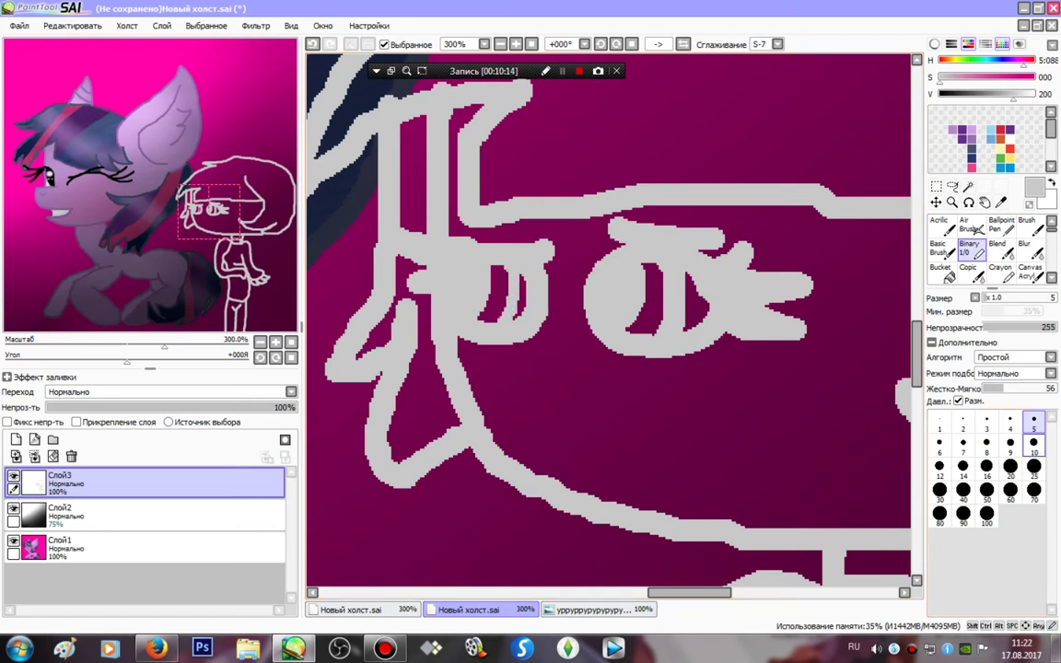
click(1034, 446)
drag(559, 350, 558, 379)
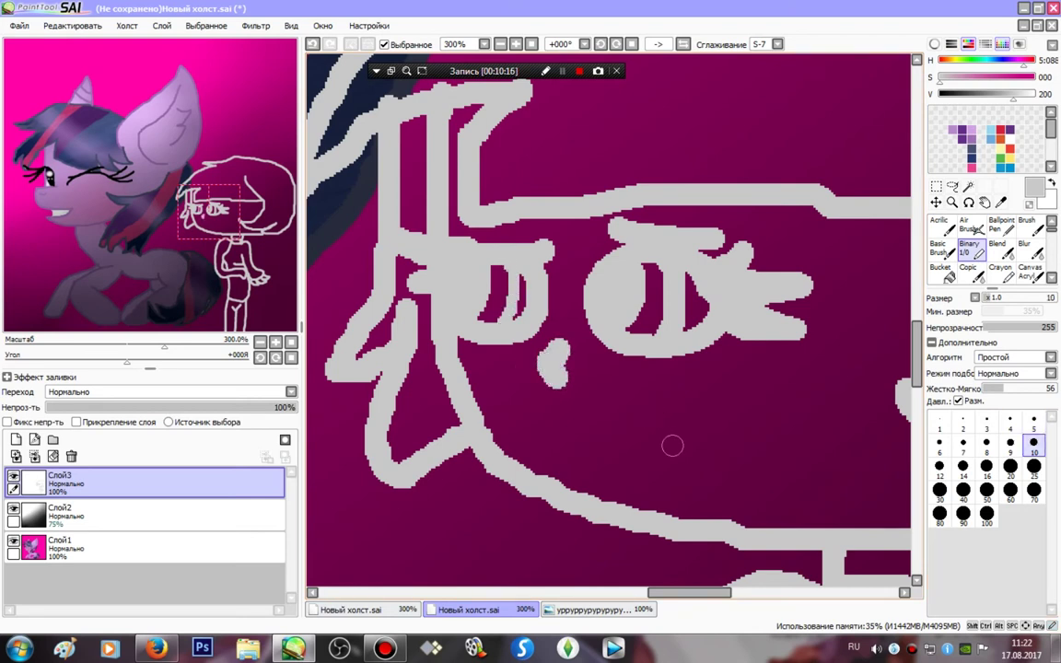
drag(672, 446, 705, 440)
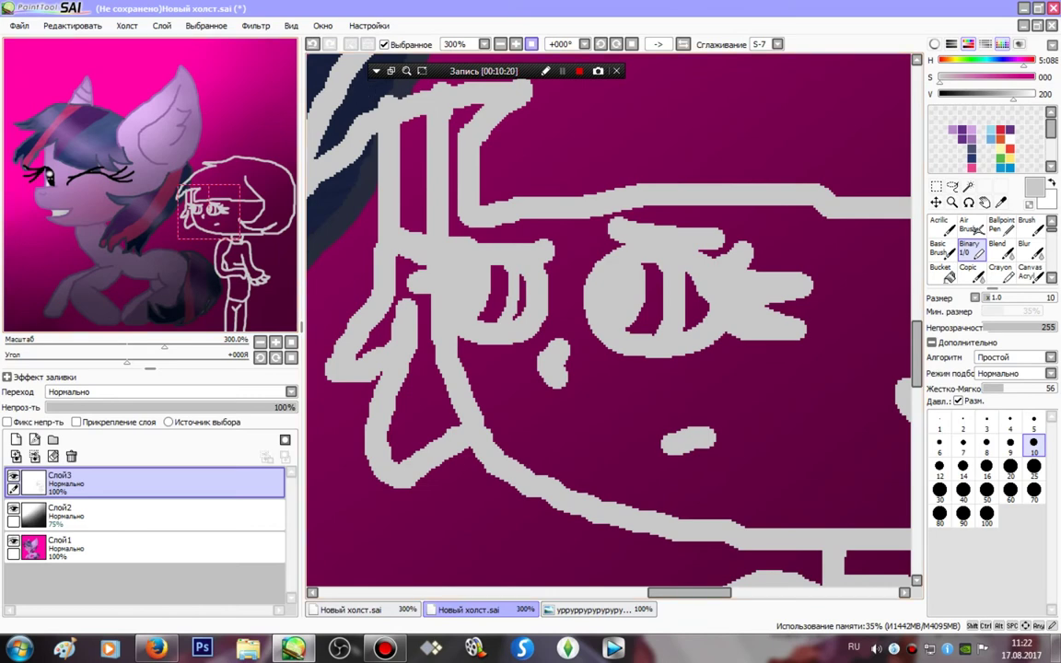
- Hide the two lower layers, fill the figure's outlined areas with white of value 255 using the Bucket, and show the layers again
scroll(547, 173, down, 4)
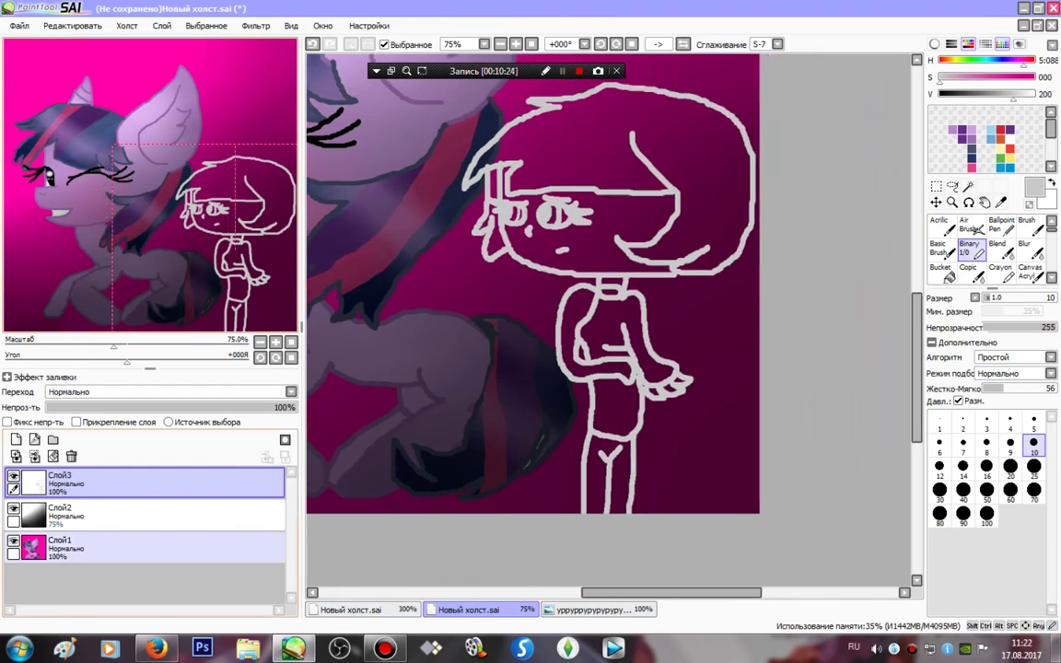
click(13, 540)
click(13, 509)
click(946, 274)
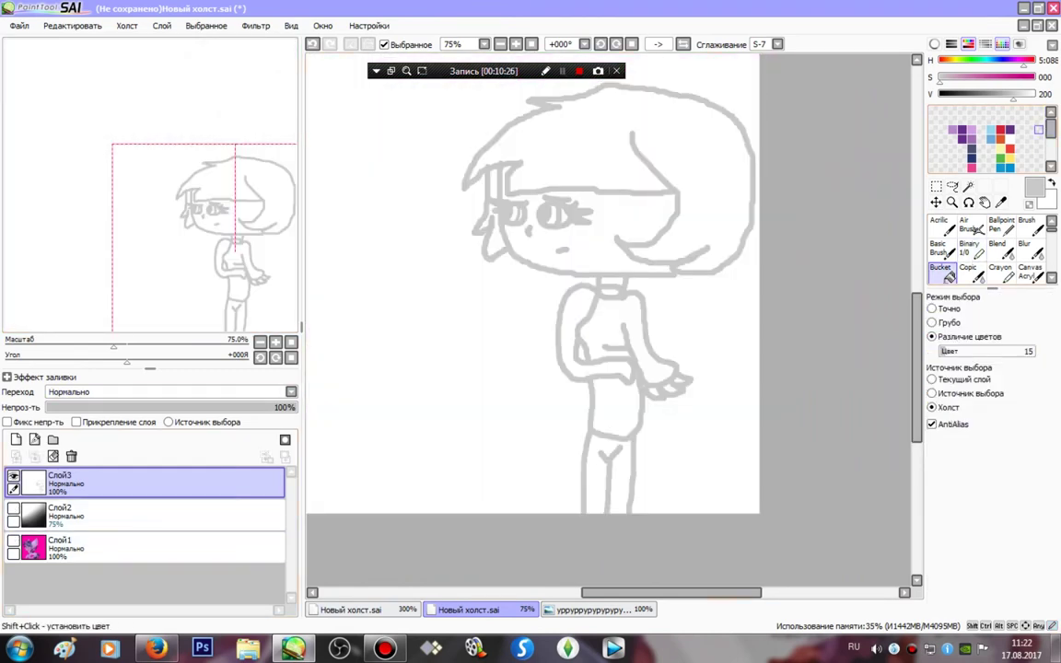
click(1034, 95)
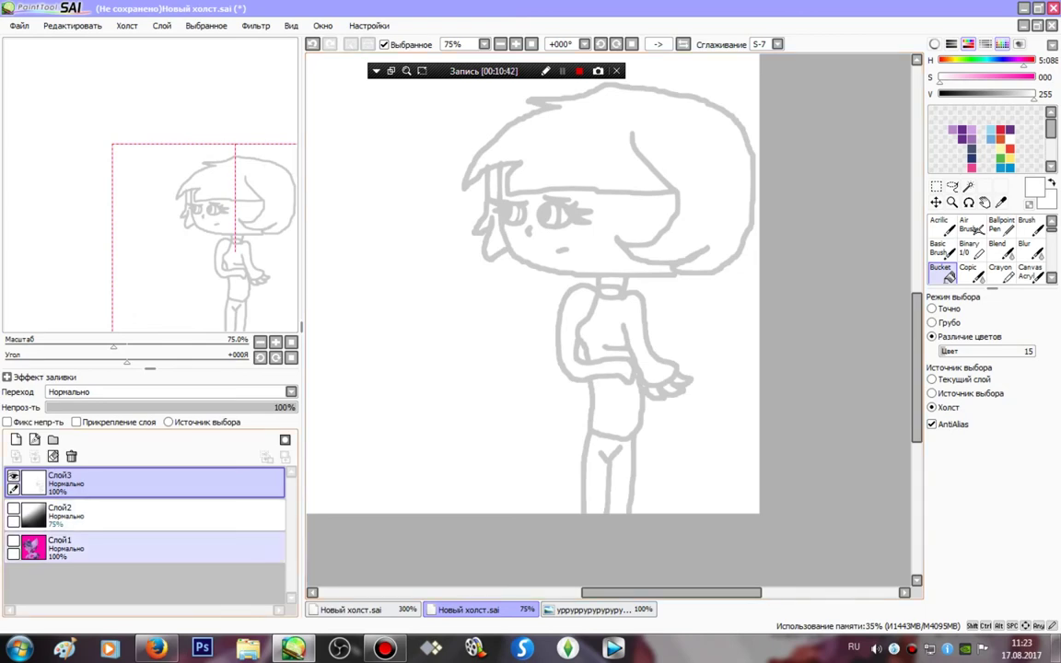
click(13, 541)
click(13, 509)
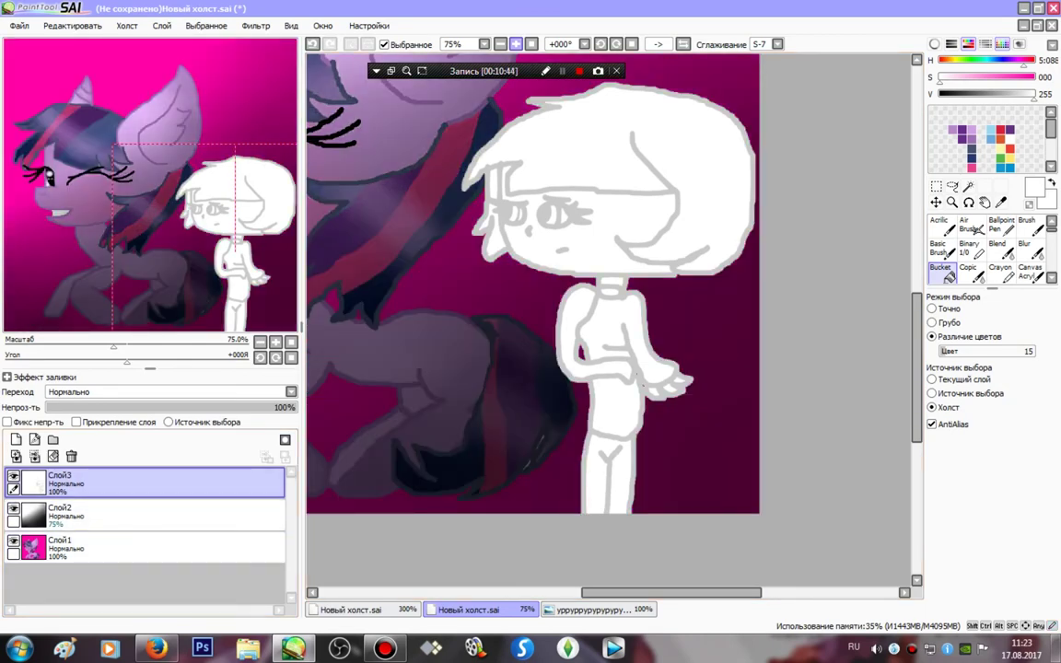
- Select the figure's white hair areas, including the bangs, back hair and side strands, with the Magic Wand
click(516, 44)
drag(916, 376, 916, 357)
click(968, 186)
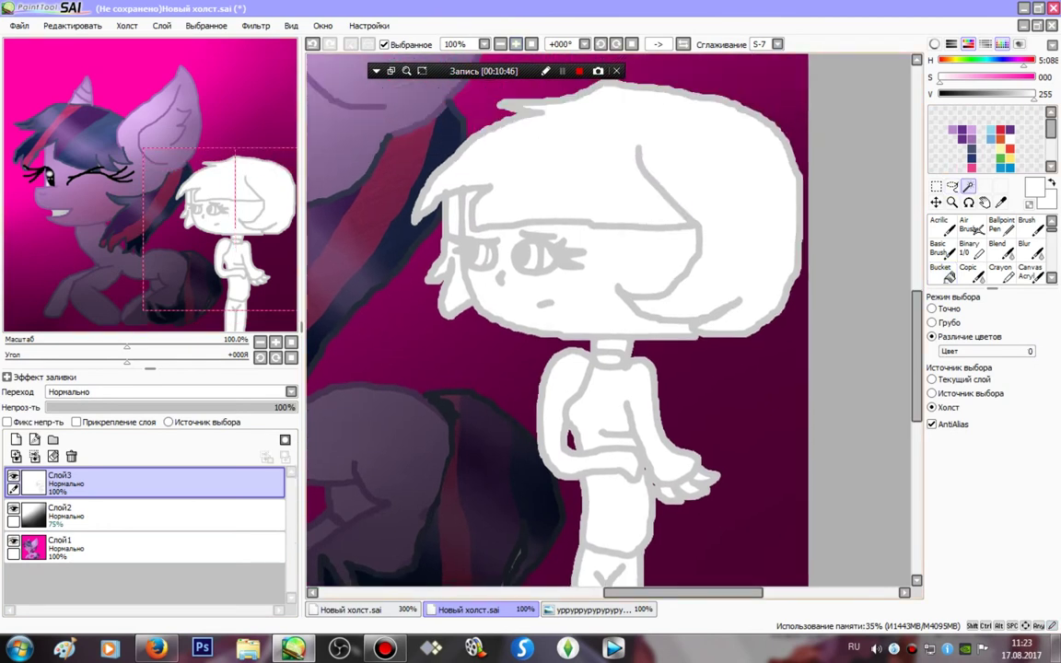
click(589, 166)
click(453, 294)
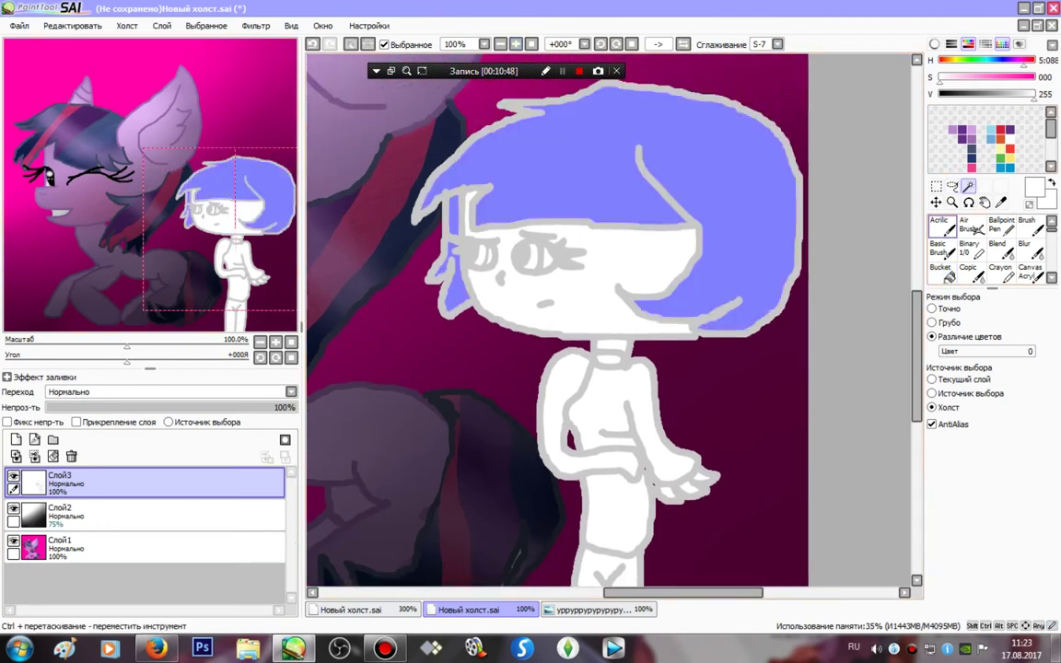
- Paint the selected hair dark blue, saturation 80 and value 114, with the size 100 Binary pen
click(971, 250)
click(1033, 491)
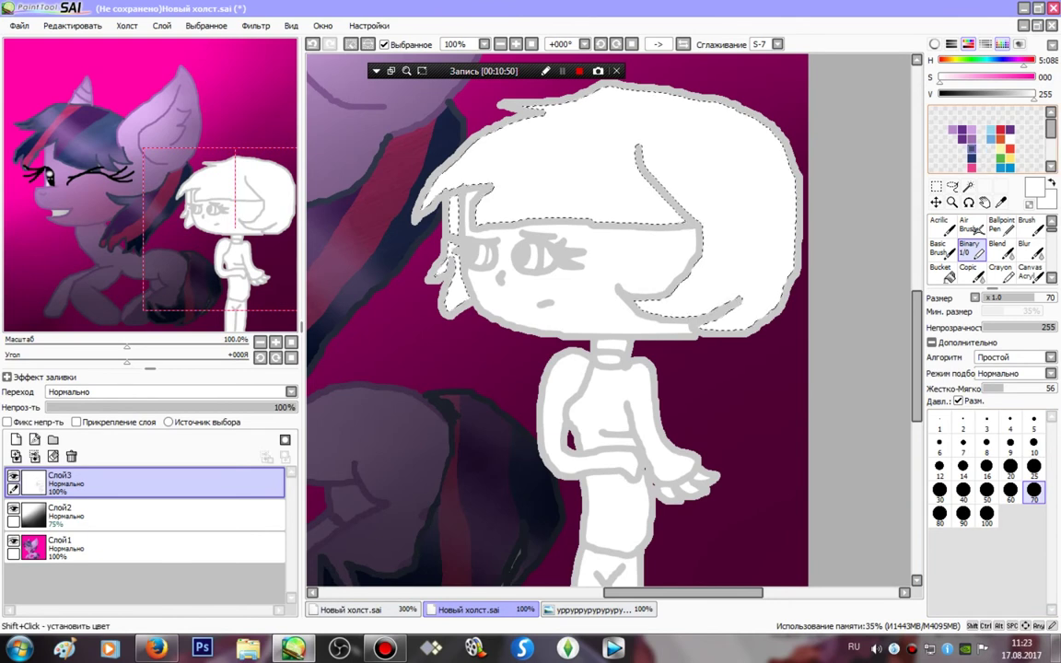
click(972, 148)
click(986, 515)
click(972, 159)
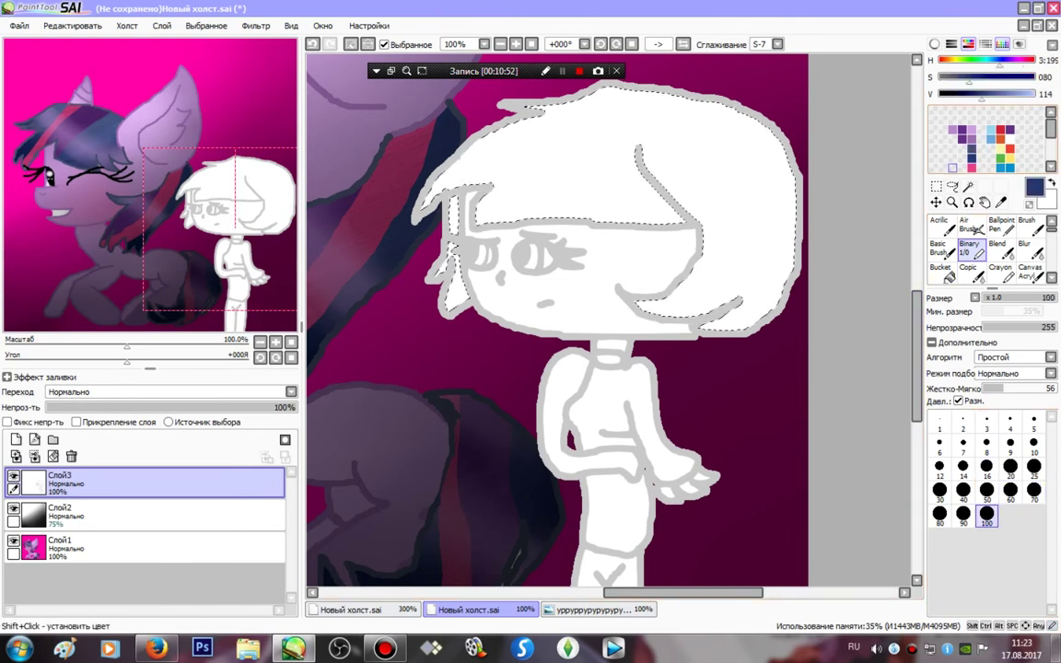
mouse_move(659, 277)
mouse_down()
mouse_move(758, 316)
mouse_move(739, 208)
mouse_move(762, 37)
mouse_move(590, 153)
mouse_move(568, 145)
mouse_up()
- Darken the blue to value 50 and paint broad shadows along the hair parting and around the back hair, using pen size 70
drag(980, 95, 958, 96)
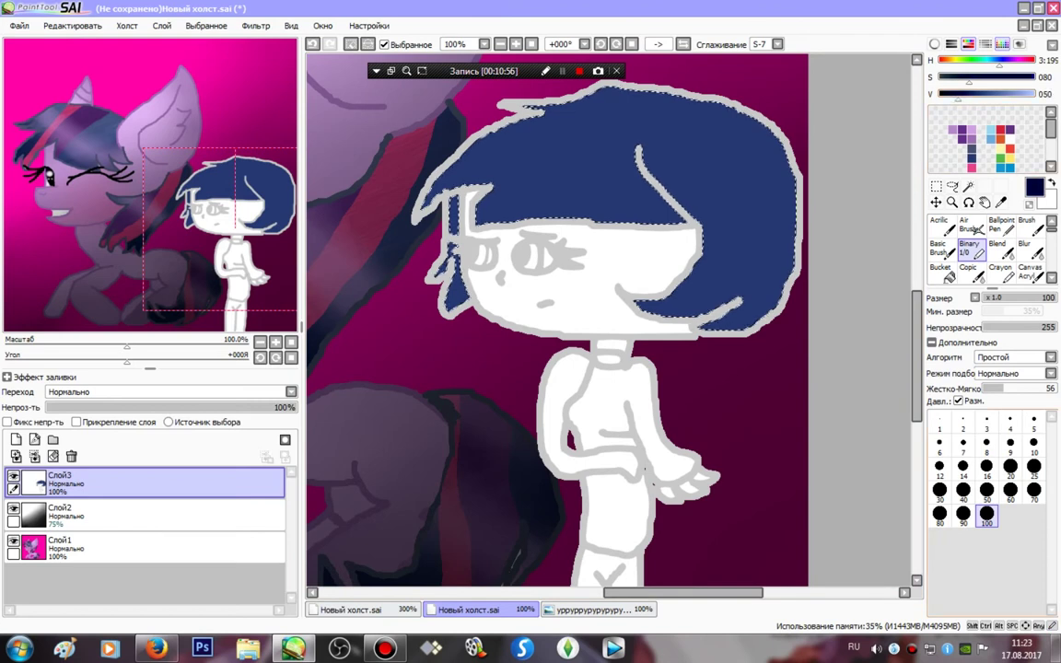
click(1033, 491)
click(1034, 468)
drag(626, 92, 681, 212)
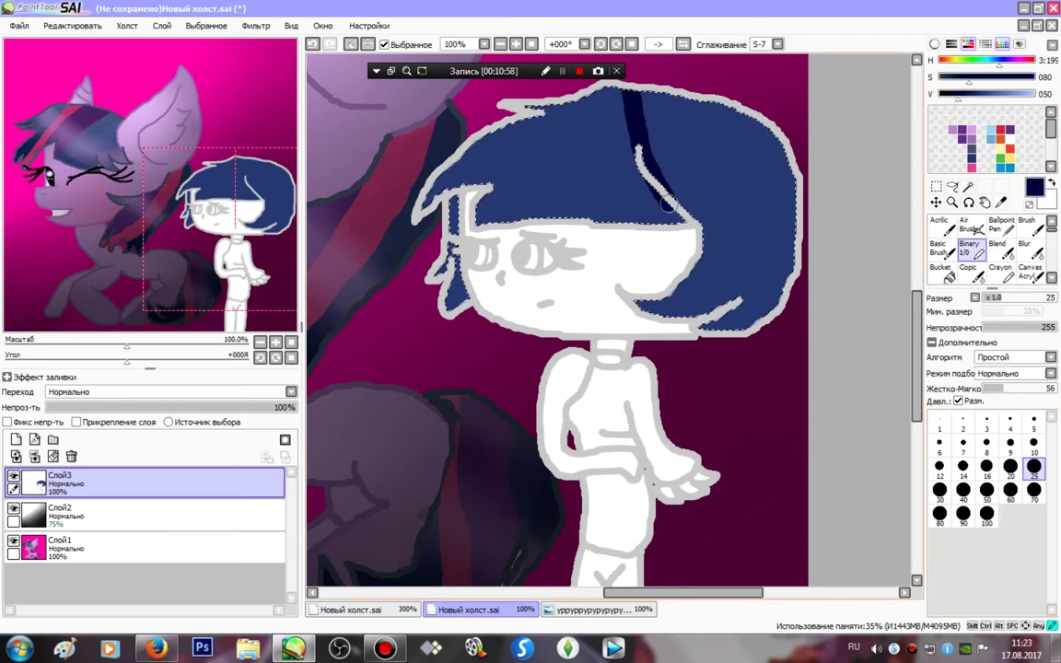
key(bracketright)
key(bracketright)
key(bracketright)
key(bracketright)
key(bracketright)
mouse_move(626, 92)
mouse_down()
mouse_move(645, 152)
mouse_move(713, 259)
mouse_move(626, 286)
mouse_move(692, 313)
mouse_move(802, 265)
mouse_move(795, 133)
mouse_move(629, 81)
mouse_move(750, 112)
mouse_move(801, 156)
mouse_move(787, 212)
mouse_move(799, 185)
mouse_move(706, 291)
mouse_up()
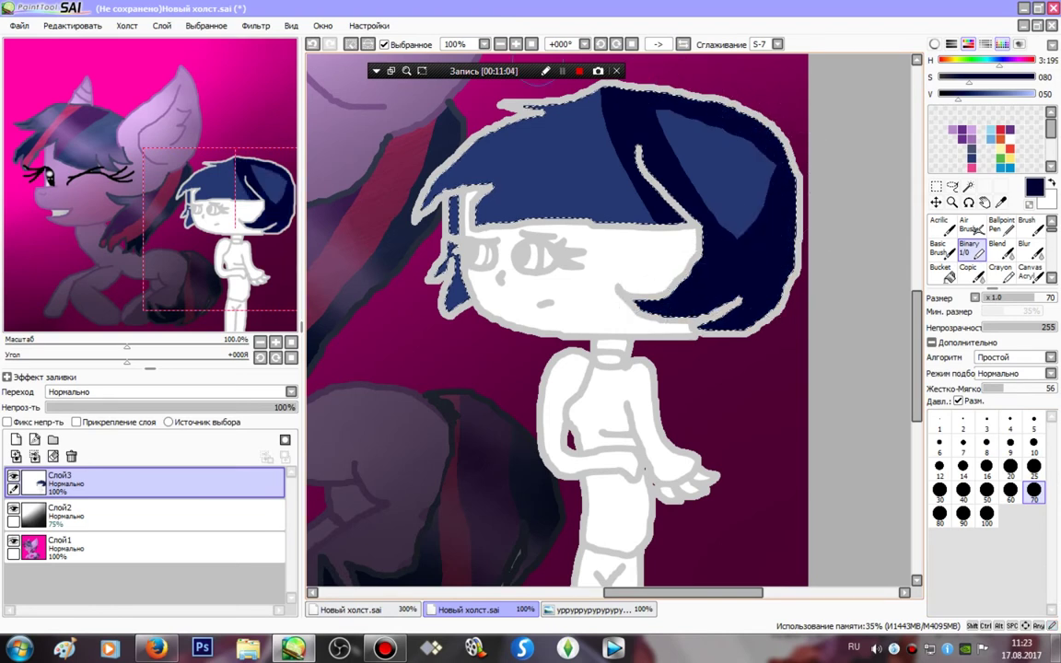
- Paint dark navy shadows along the edges of the bangs and the side strands with the size 25 Binary pen
click(563, 71)
click(563, 71)
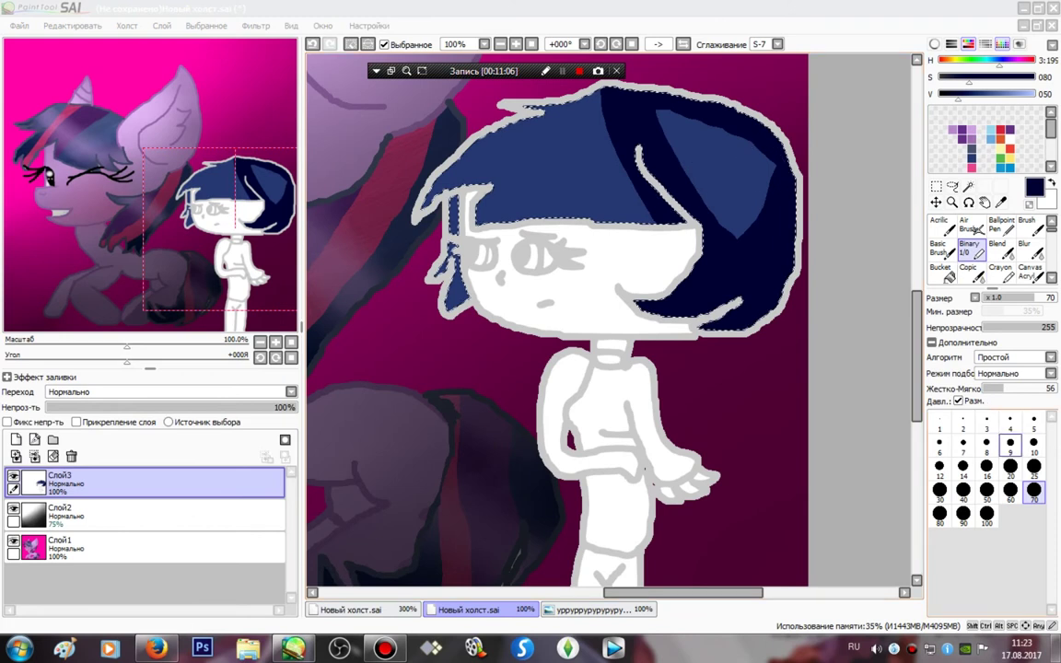
click(1034, 467)
mouse_move(602, 92)
mouse_down()
mouse_move(567, 126)
mouse_move(497, 123)
mouse_move(401, 207)
mouse_move(519, 167)
mouse_move(482, 210)
mouse_move(485, 226)
mouse_move(647, 217)
mouse_up()
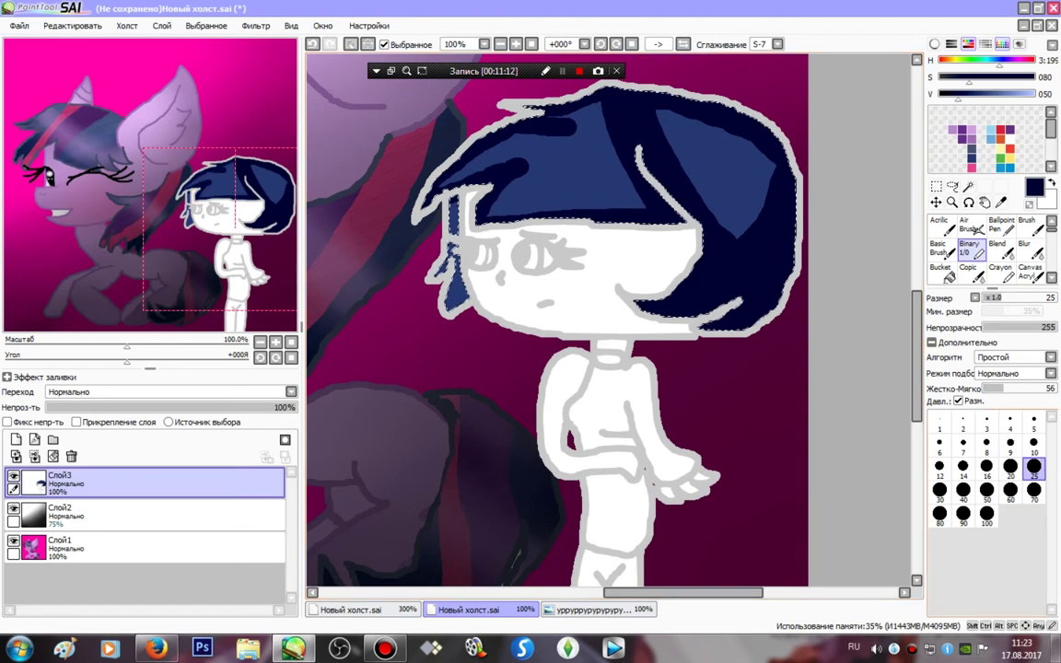
drag(454, 205, 446, 317)
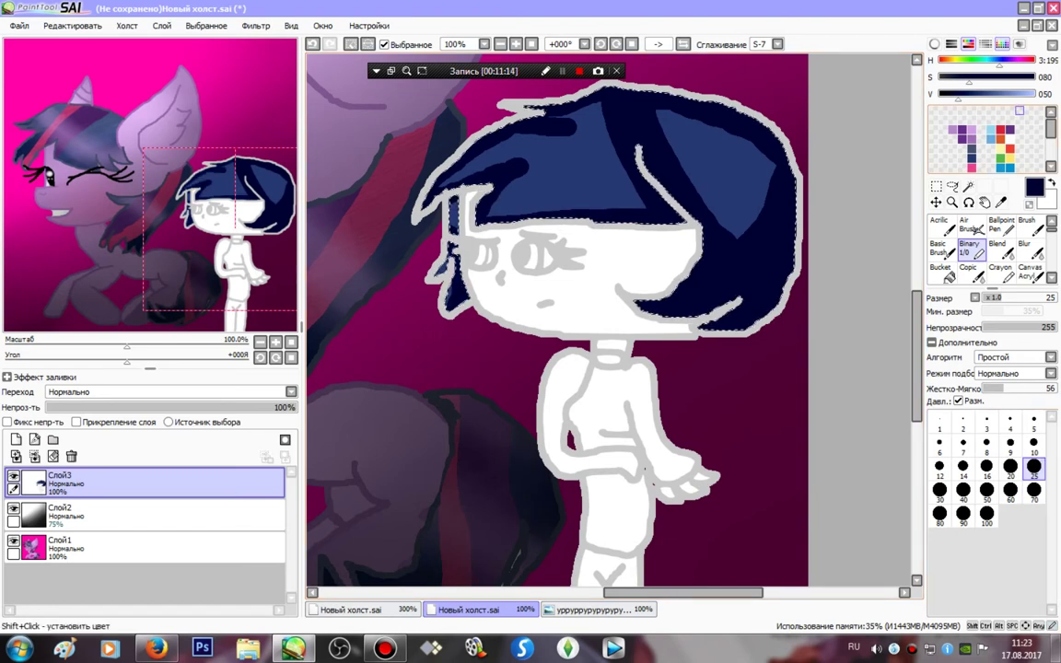
- Raise the blue to value 255 and paint light highlights on the bangs, the back hair and the side strand
click(1035, 94)
mouse_move(579, 122)
mouse_down()
mouse_move(615, 191)
mouse_move(531, 199)
mouse_move(584, 166)
mouse_move(584, 186)
mouse_move(600, 178)
mouse_move(557, 145)
mouse_move(500, 148)
mouse_up()
mouse_move(701, 155)
mouse_down()
mouse_move(714, 135)
mouse_move(743, 176)
mouse_up()
drag(452, 198, 452, 230)
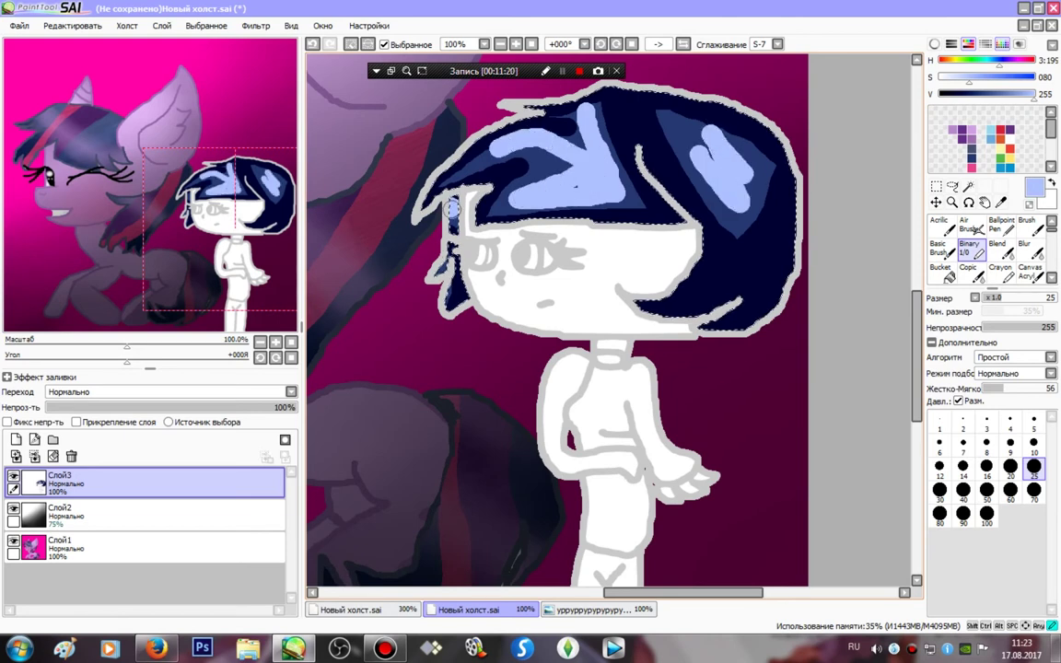
- Blend the hair's shadows and highlights into smooth gradients with the size 50 Blur brush
click(1026, 249)
click(1033, 512)
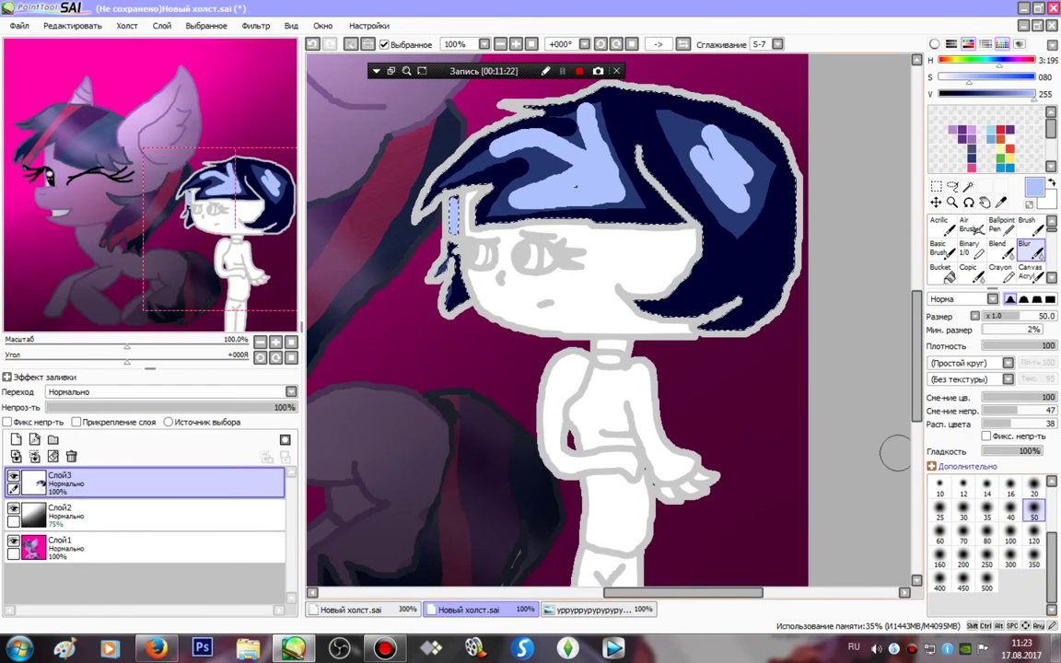
mouse_move(778, 175)
mouse_down()
mouse_move(383, 221)
mouse_move(815, 117)
mouse_move(843, 80)
mouse_move(372, 191)
mouse_move(434, 156)
mouse_move(707, 112)
mouse_move(473, 116)
mouse_move(614, 90)
mouse_move(413, 151)
mouse_move(476, 212)
mouse_move(653, 221)
mouse_move(768, 244)
mouse_move(625, 244)
mouse_move(800, 166)
mouse_move(527, 191)
mouse_move(469, 156)
mouse_up()
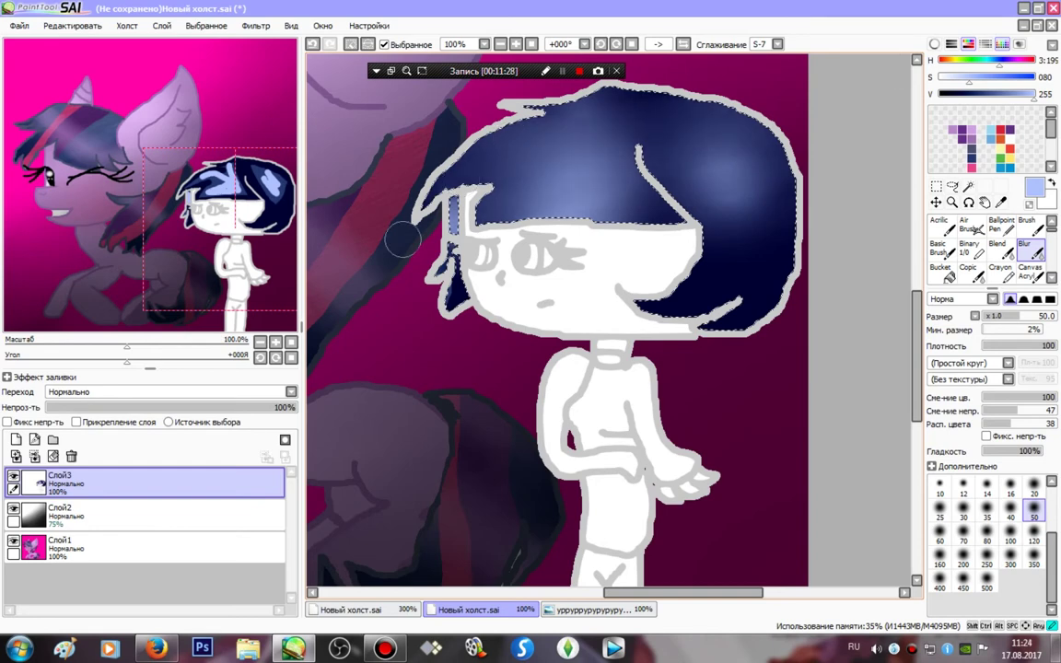
mouse_move(403, 240)
mouse_down()
mouse_move(484, 316)
mouse_move(419, 302)
mouse_move(564, 203)
mouse_move(537, 189)
mouse_move(718, 159)
mouse_move(589, 186)
mouse_move(829, 203)
mouse_up()
- Paint a diagonal pink streak, saturation 172 and value 232, across the bangs with the size 25 Binary pen
click(972, 167)
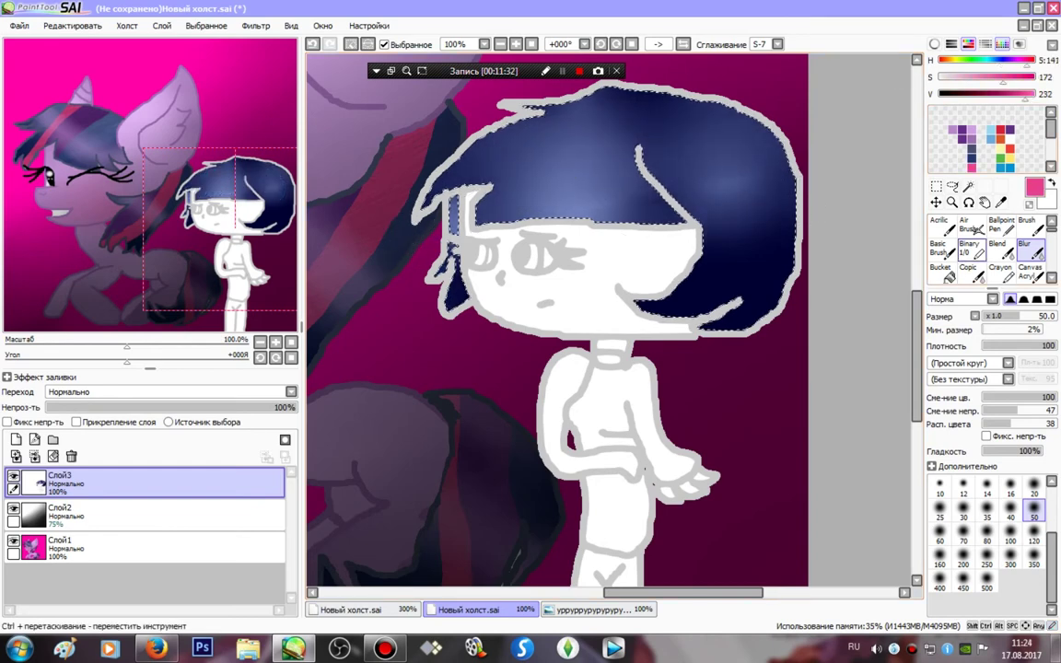
click(969, 247)
mouse_move(638, 79)
mouse_down()
mouse_move(556, 179)
mouse_move(513, 270)
mouse_up()
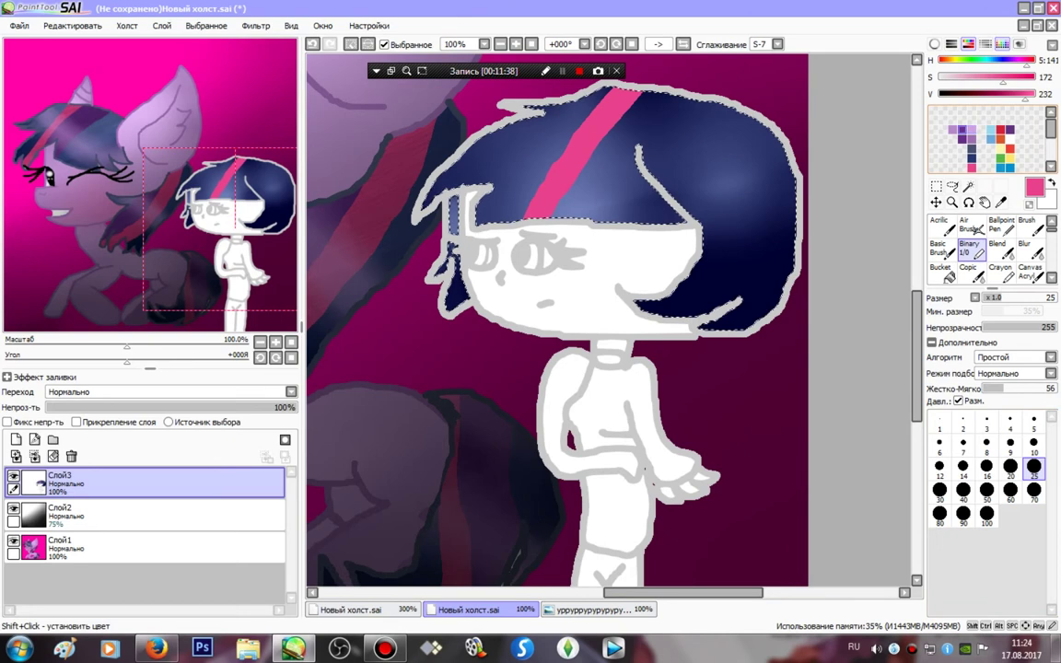
- Try a wide purple streak and a broader pink streak across the bangs with the size 70 Binary pen, and undo both
click(962, 130)
click(1034, 492)
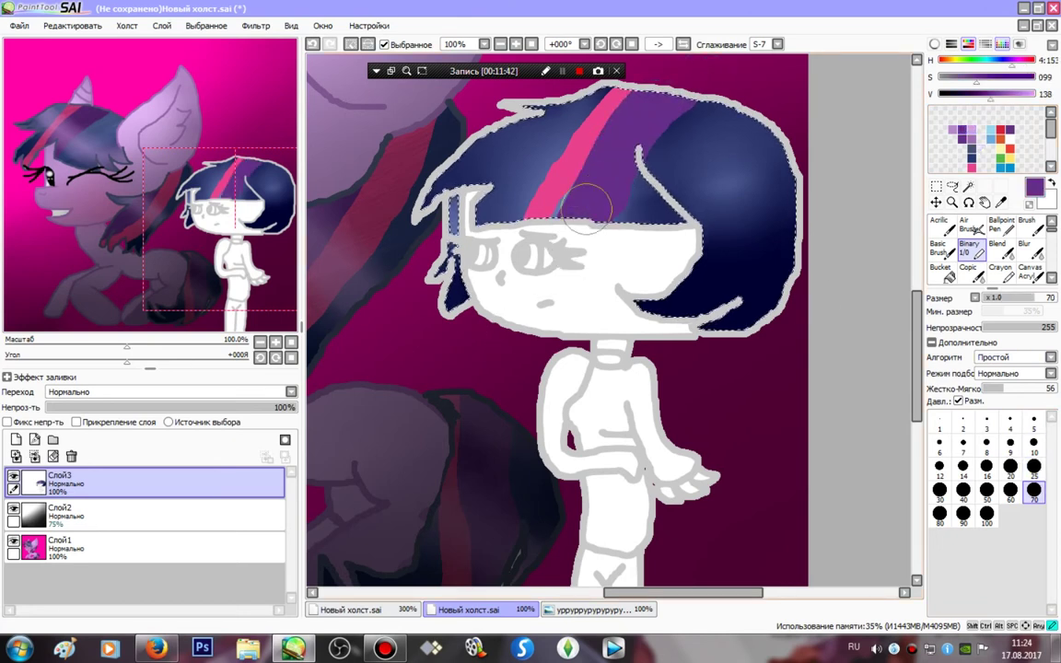
click(972, 169)
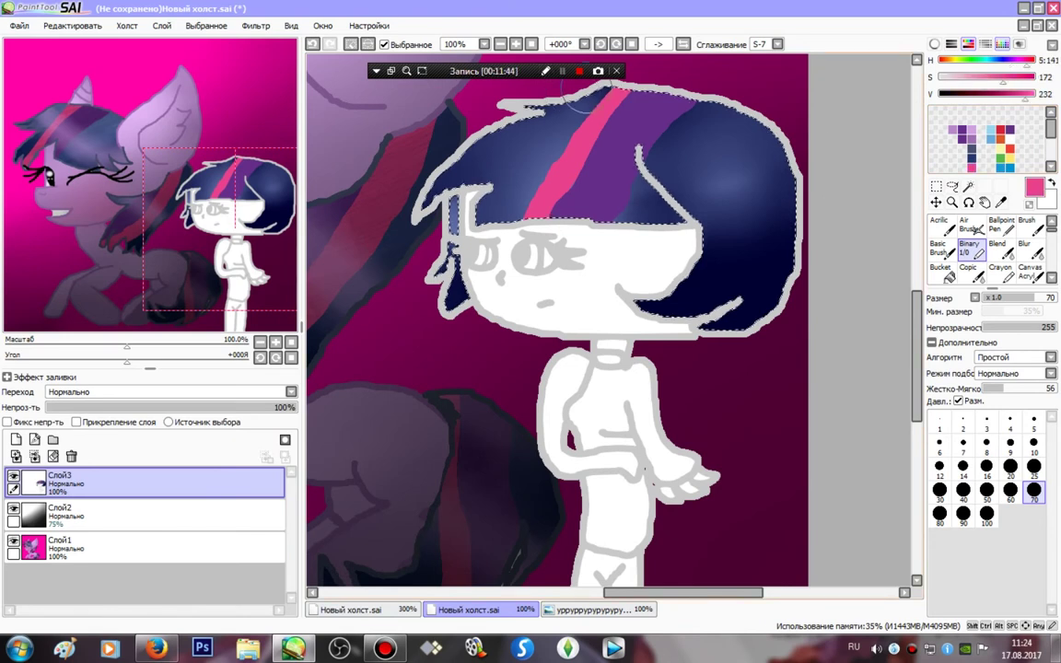
drag(604, 95, 571, 119)
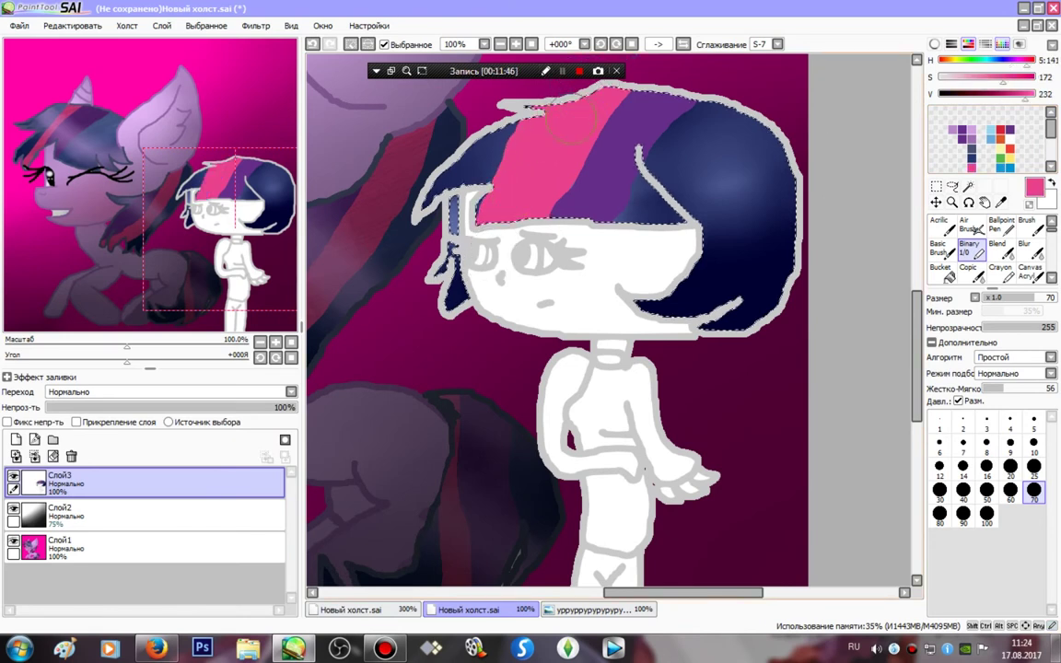
key(ctrl+z)
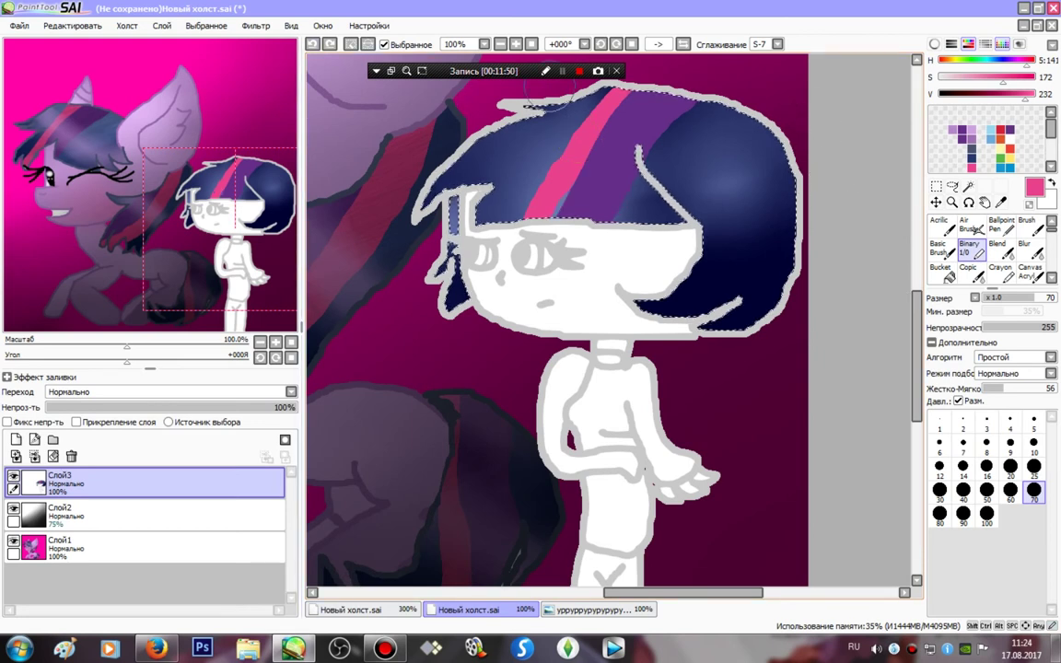
key(ctrl+z)
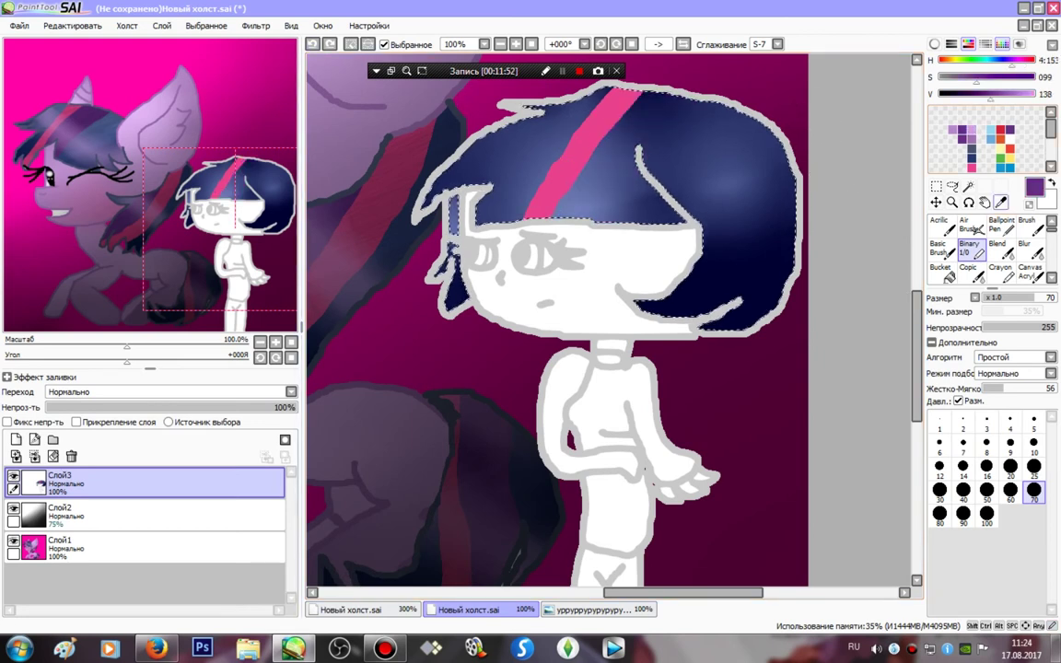
- Paint a narrow purple streak alongside the pink one on the bangs with the size 25 Binary pen
click(1034, 466)
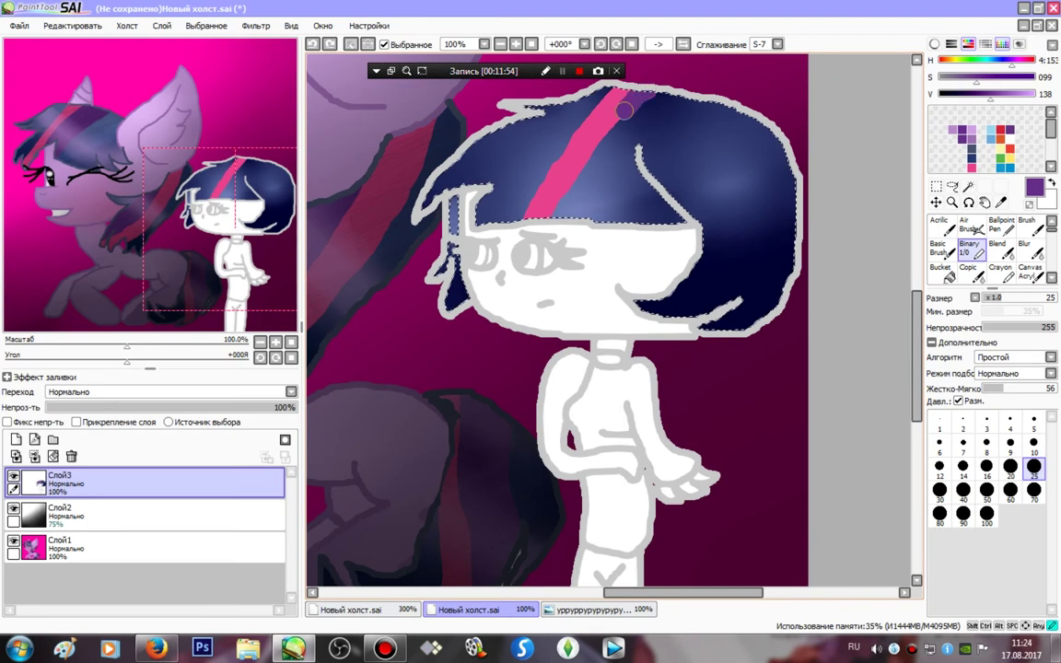
drag(631, 113, 655, 89)
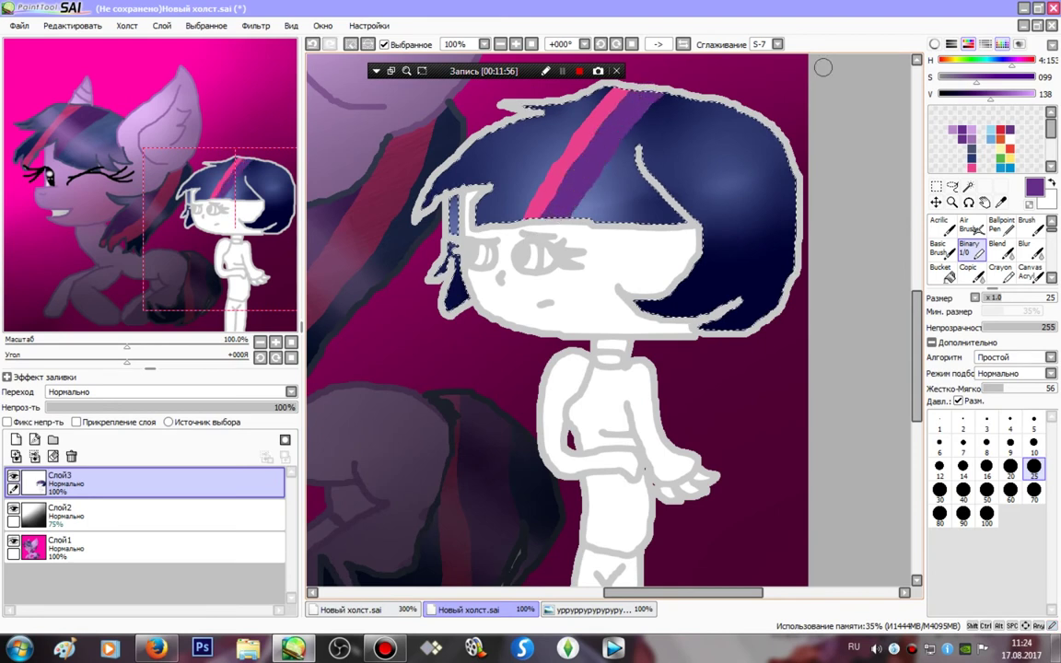
- On a new layer, shade the selected hair with black strokes of the size 120 Air Brush
click(16, 441)
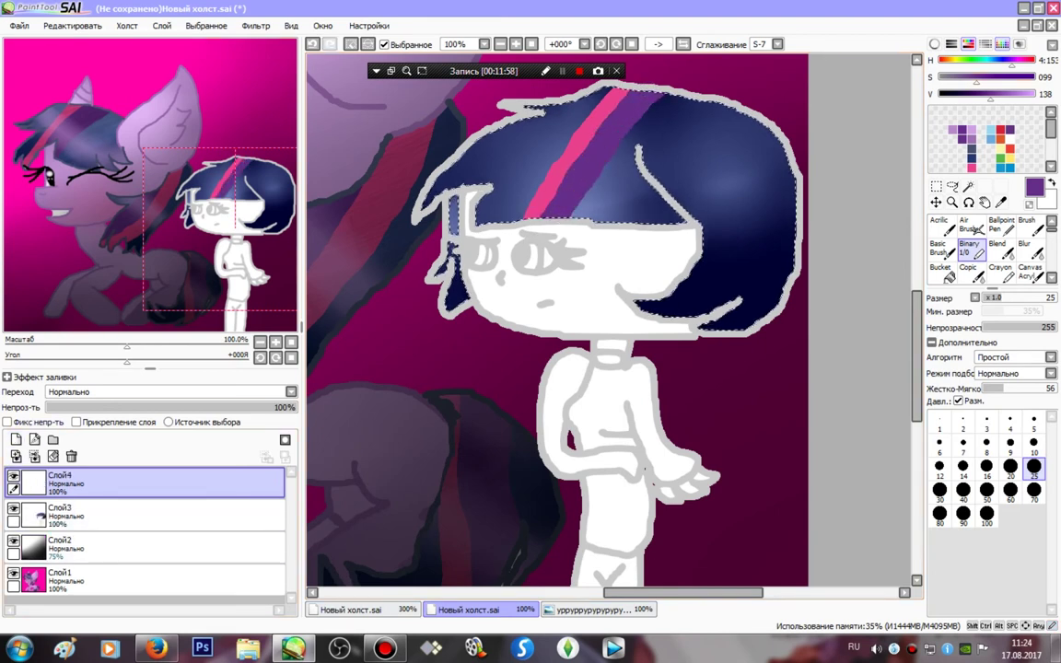
click(972, 226)
drag(971, 95, 938, 95)
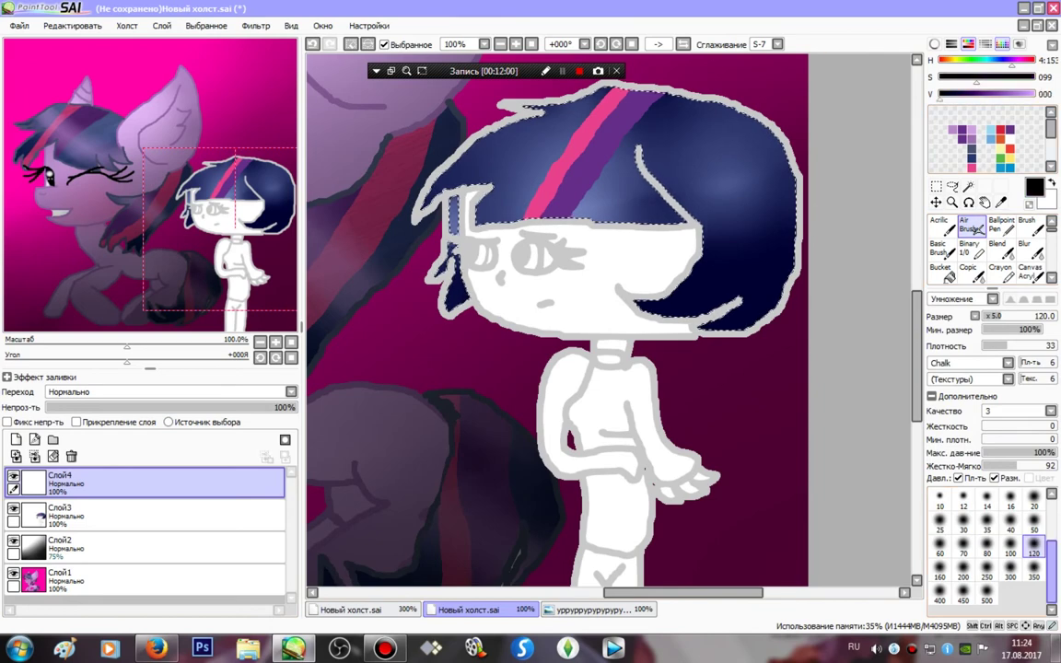
mouse_move(721, 328)
mouse_down()
mouse_move(805, 278)
mouse_move(588, 261)
mouse_move(556, 193)
mouse_move(791, 38)
mouse_move(587, 48)
mouse_move(543, 99)
mouse_move(472, 253)
mouse_move(503, 304)
mouse_up()
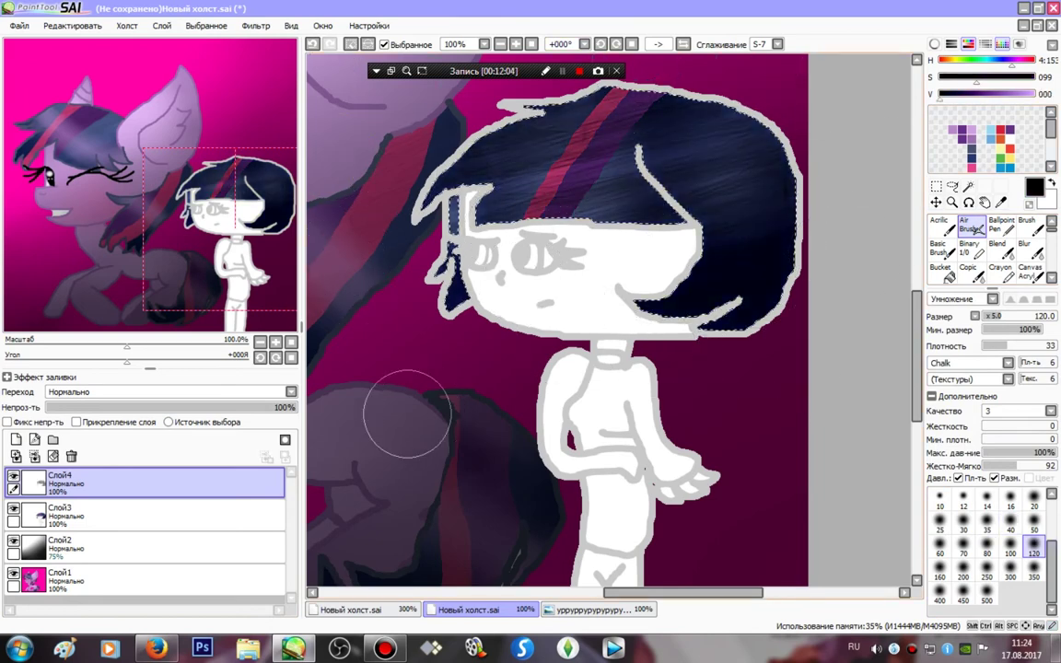
- Set the black shading layer's opacity to 43%, and paint light purple streaks across the hair on a new layer with the size 25 Binary pen
drag(276, 407, 154, 407)
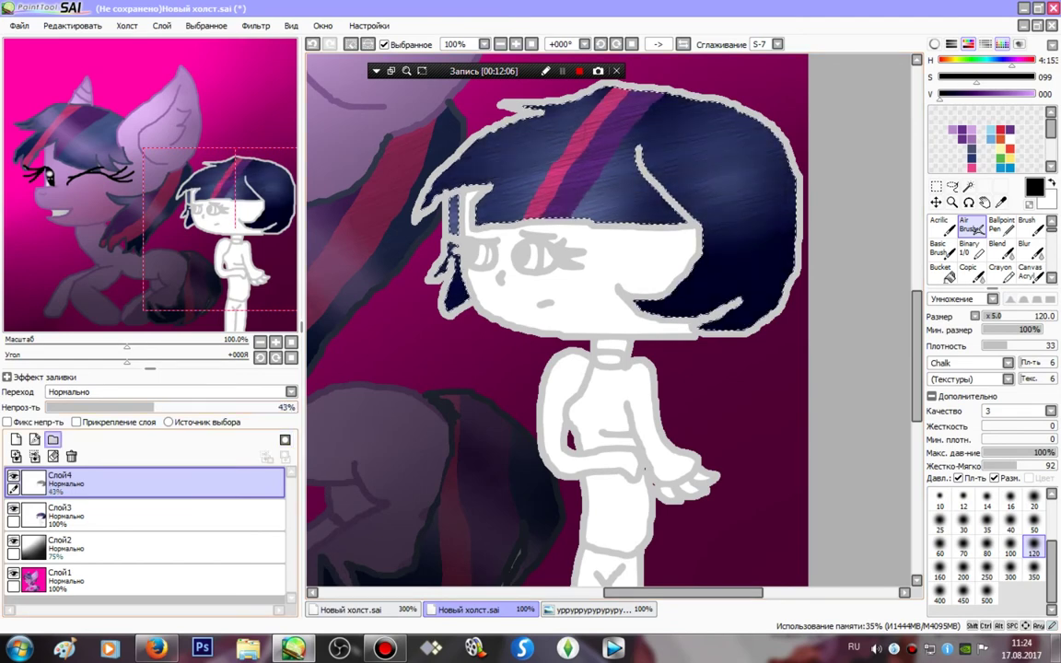
click(16, 439)
click(970, 247)
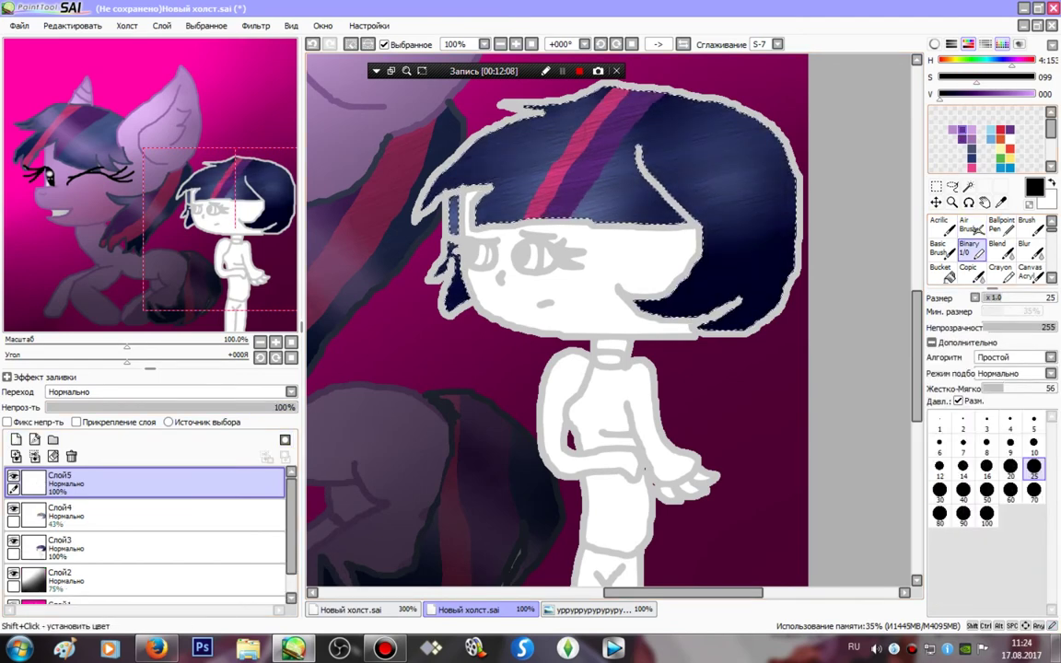
click(972, 130)
mouse_move(529, 122)
mouse_down()
mouse_move(855, 295)
mouse_move(490, 104)
mouse_move(647, 236)
mouse_move(806, 264)
mouse_up()
drag(397, 240, 479, 289)
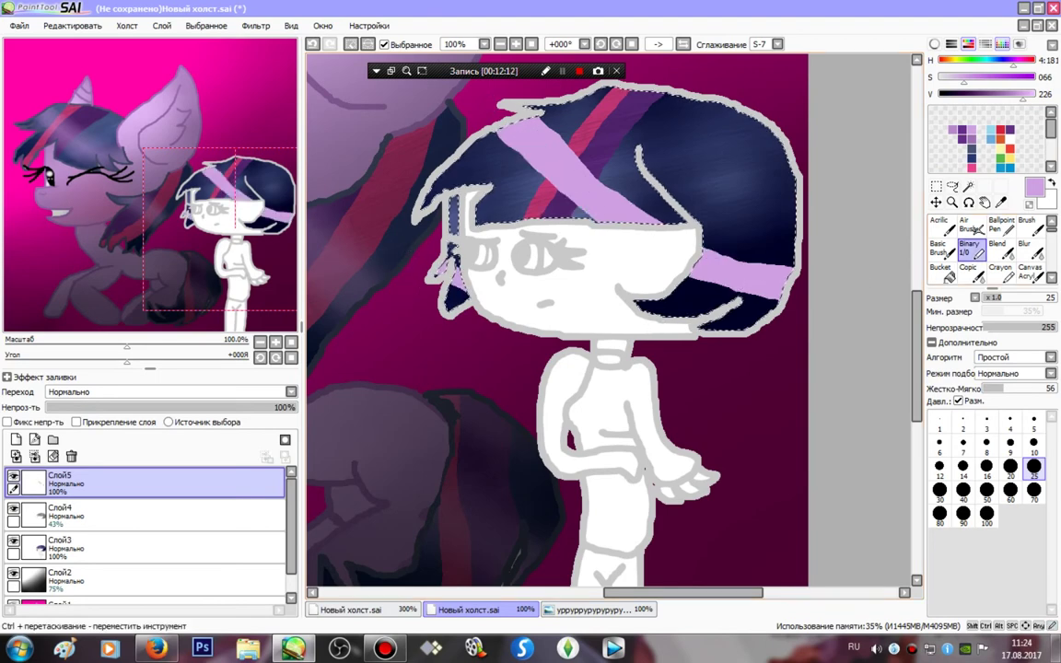
- Soften the light purple hair streaks into smooth highlights with the size 50 Blur tool
click(1028, 248)
mouse_move(684, 230)
mouse_down()
mouse_move(558, 111)
mouse_move(679, 261)
mouse_move(644, 241)
mouse_move(636, 253)
mouse_move(783, 297)
mouse_up()
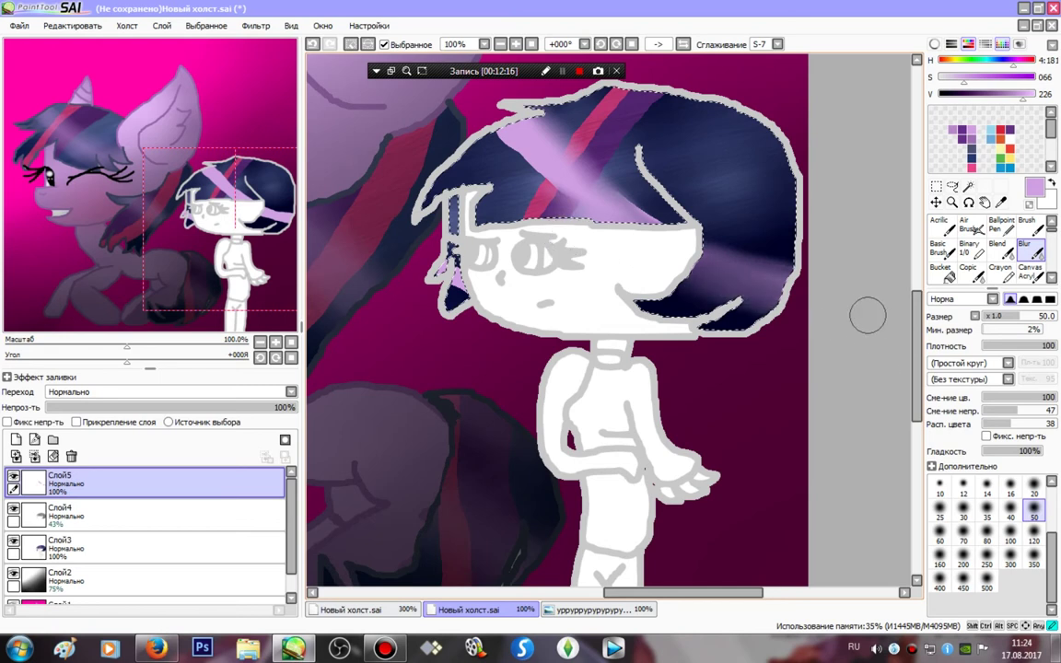
drag(596, 220, 870, 291)
mouse_move(550, 184)
mouse_down()
mouse_move(722, 263)
mouse_move(698, 207)
mouse_move(560, 192)
mouse_up()
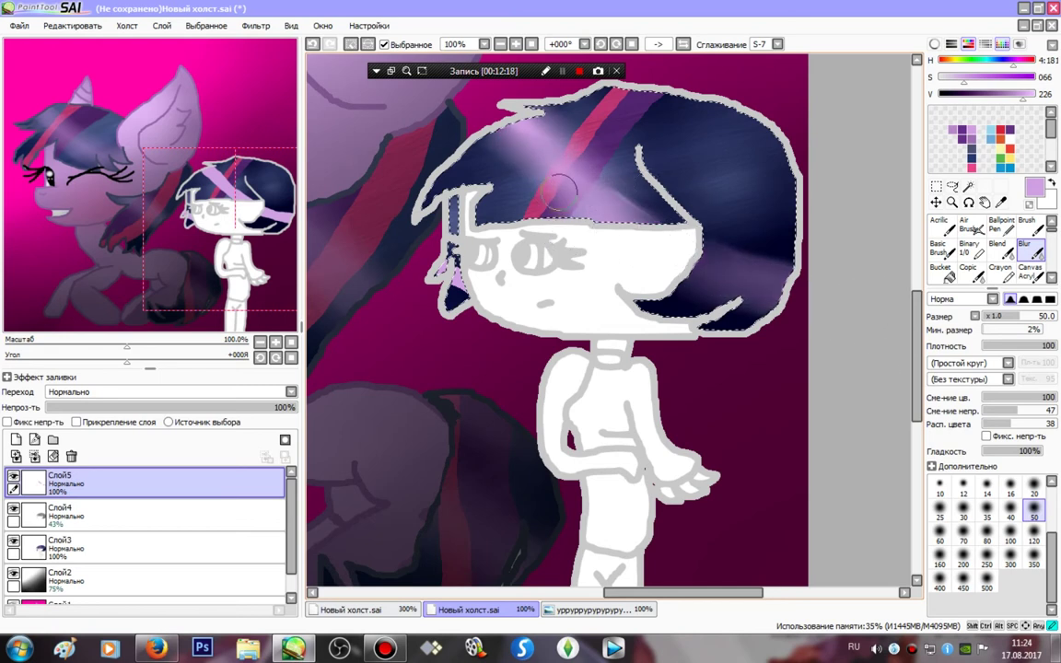
drag(488, 115, 685, 256)
drag(460, 106, 660, 197)
drag(479, 110, 676, 251)
mouse_move(419, 237)
mouse_down()
mouse_move(481, 287)
mouse_move(423, 259)
mouse_up()
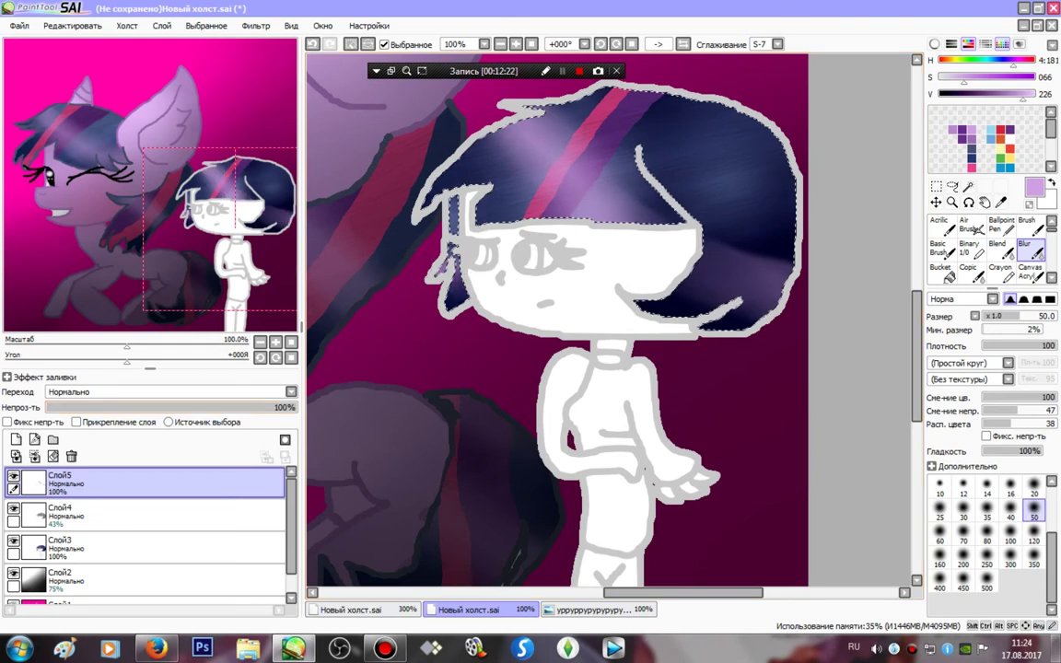
- Set the highlight layer's opacity to 75%, clear the selection, and merge the highlight and shading layers down into the hair layer
drag(255, 407, 234, 407)
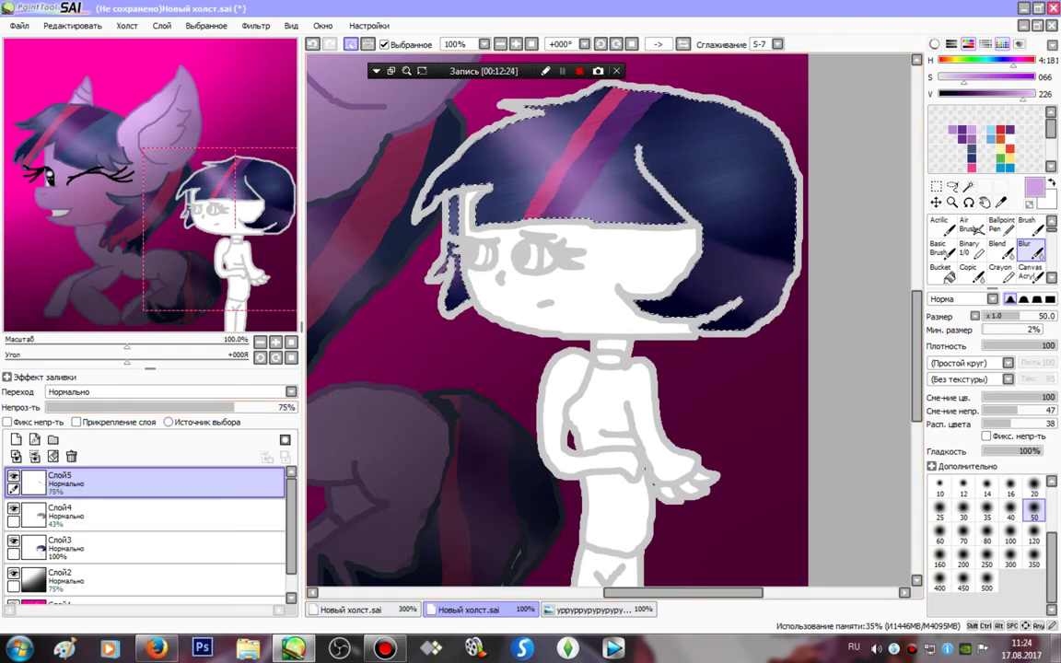
key(ctrl+d)
click(35, 457)
click(35, 457)
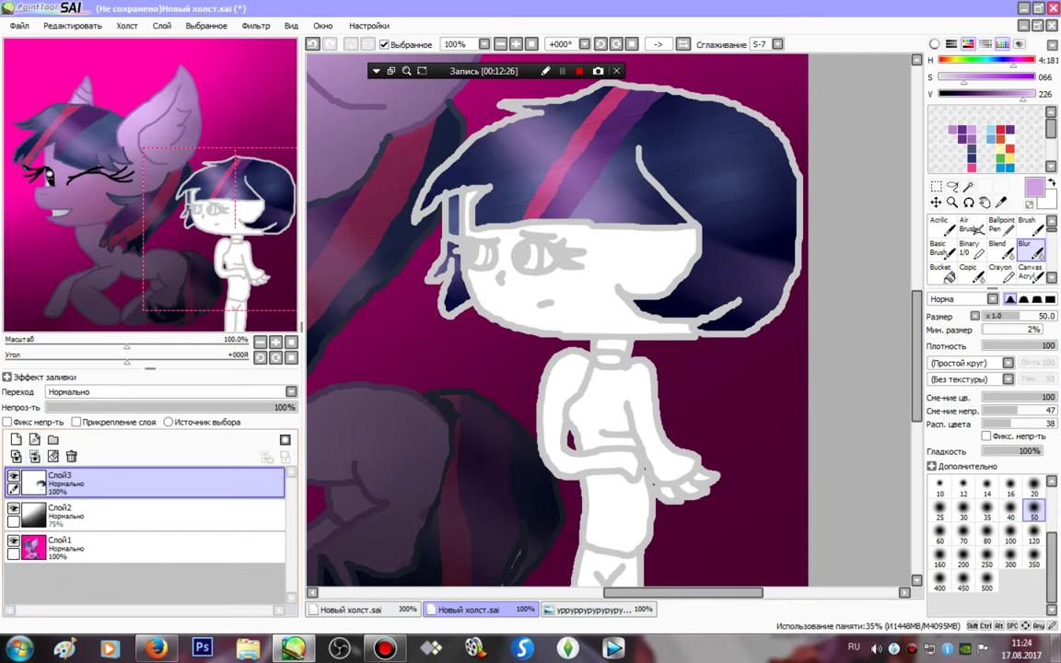
- Select the iris areas of both of the human figure's eyes with the Magic Wand
drag(589, 369, 632, 302)
click(968, 187)
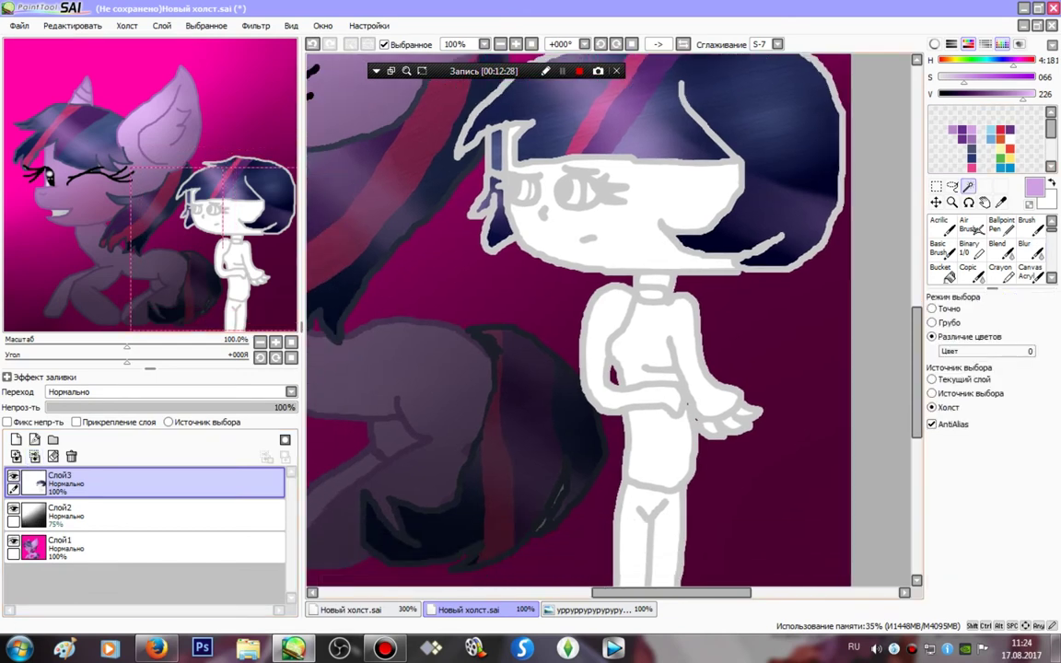
click(515, 44)
click(516, 44)
click(338, 140)
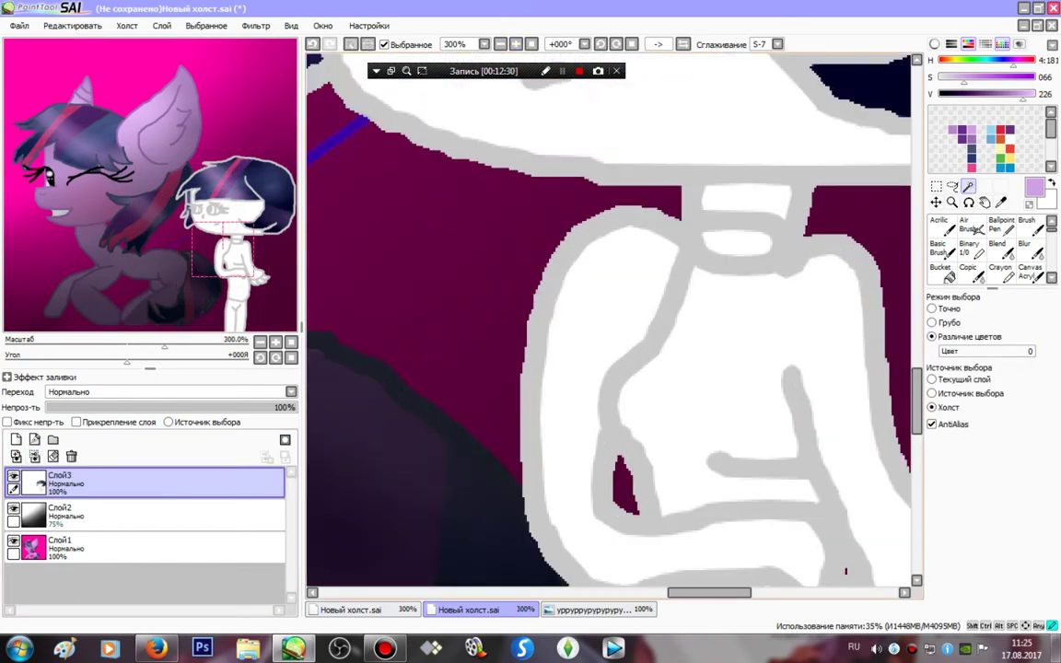
click(313, 44)
drag(318, 57, 460, 464)
click(500, 329)
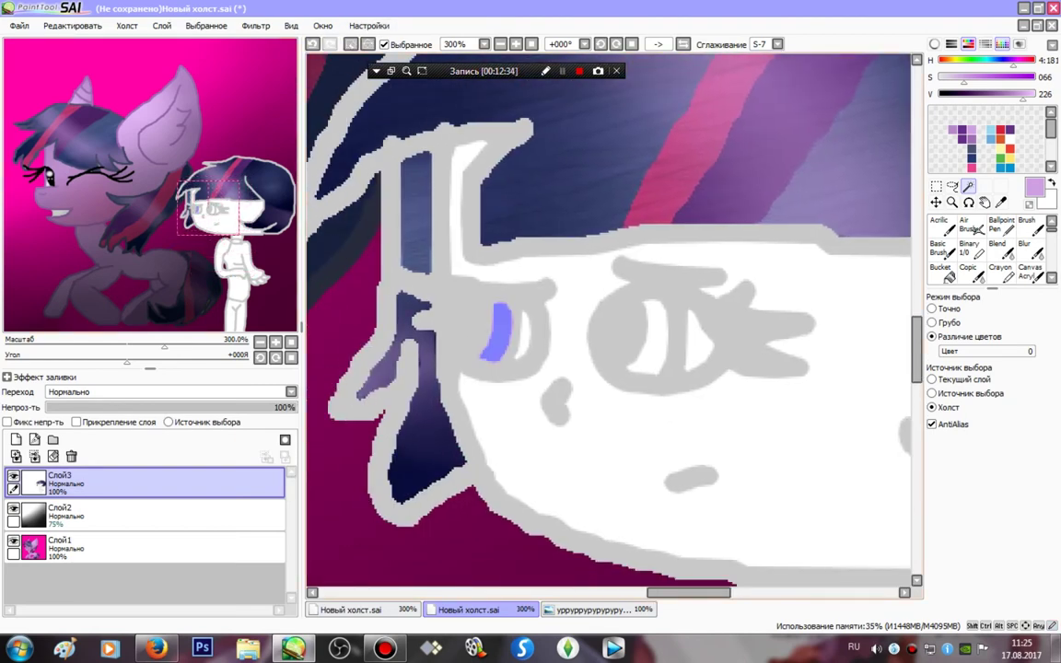
click(656, 337)
- Fill both selected irises with purple, saturation 96 and value 135, using the size 70 Binary pen
click(971, 249)
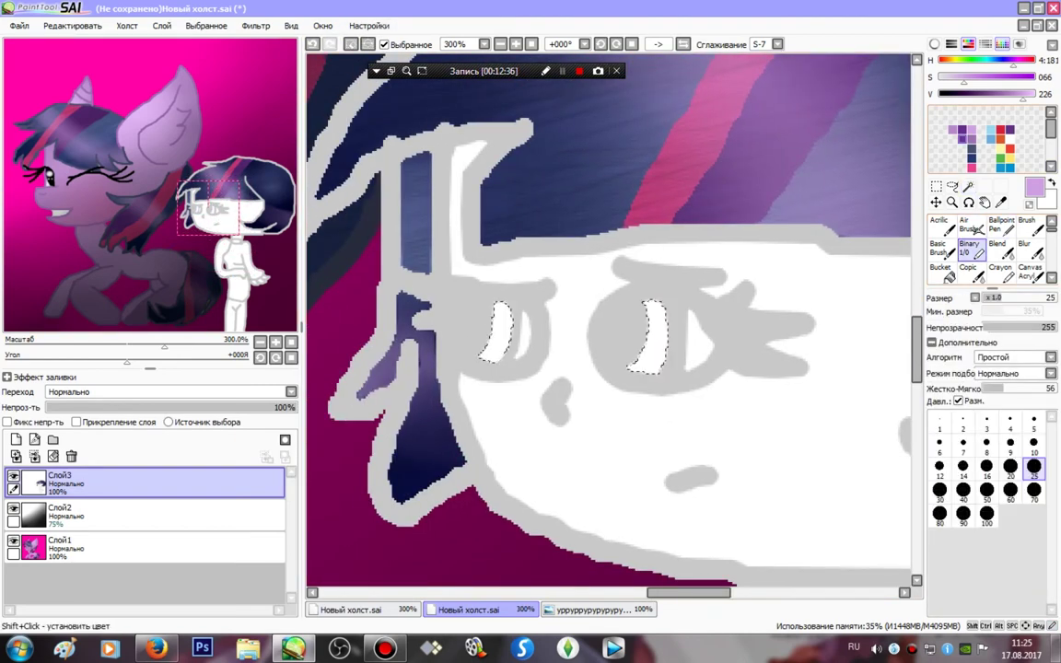
click(962, 134)
click(1034, 491)
drag(677, 383, 711, 332)
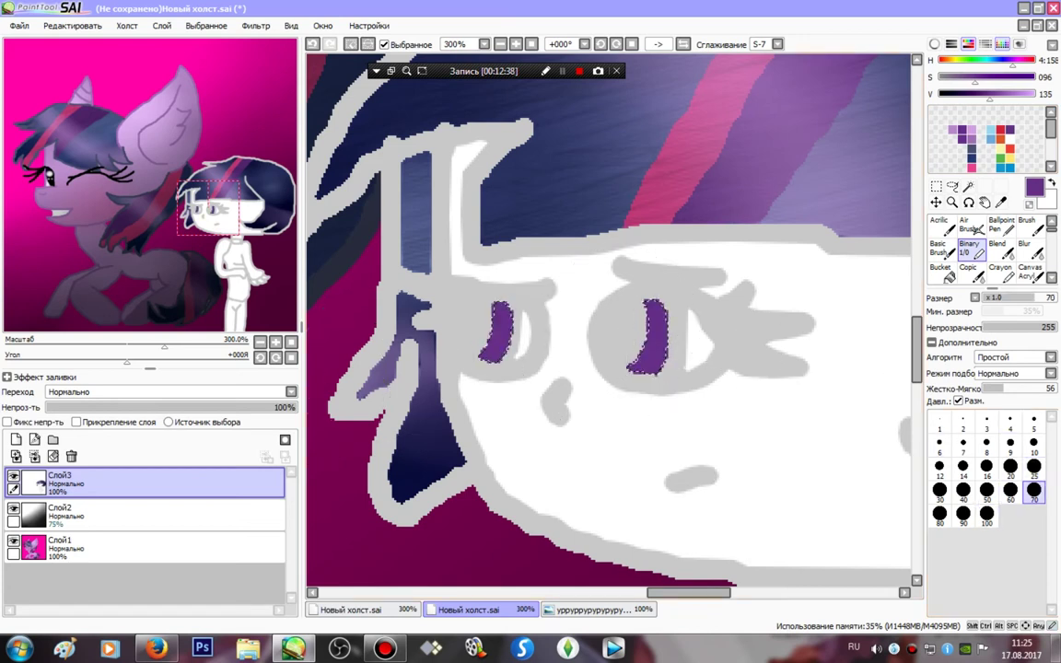
- Clear the selection and paint the upper part of both irises dark purple at value 44, with black tops, using the size 10 Binary pen
click(1034, 445)
click(956, 94)
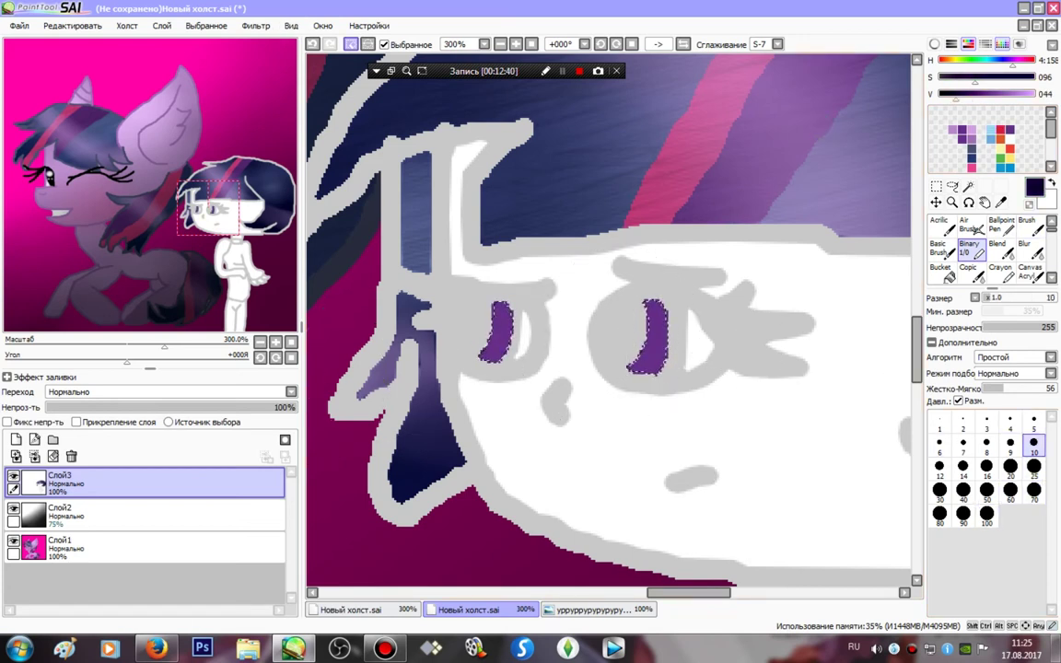
key(ctrl+d)
click(515, 44)
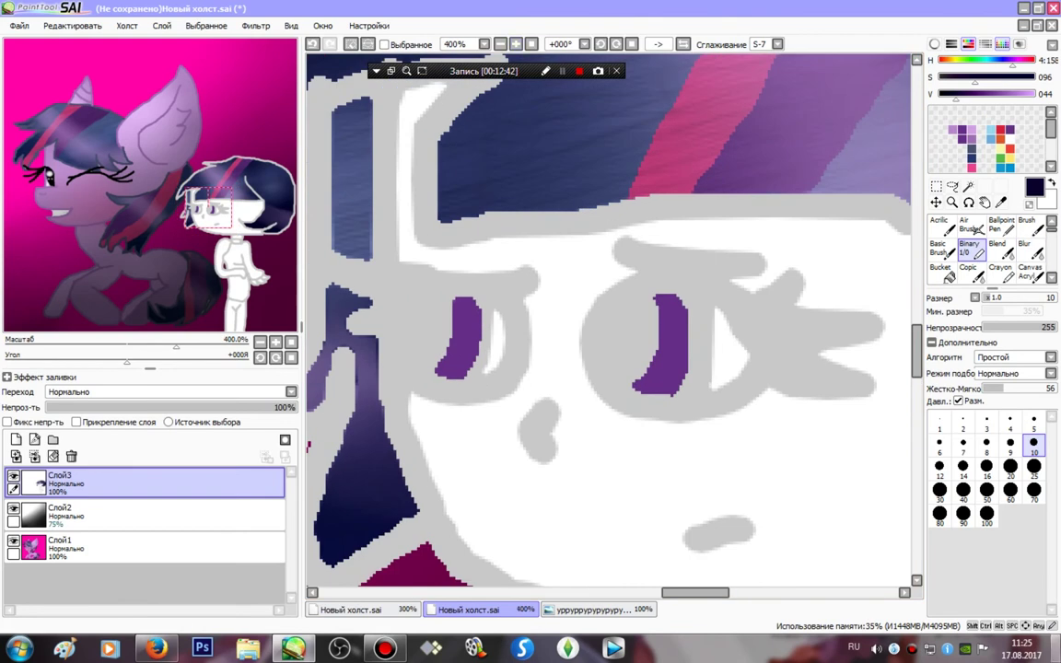
mouse_move(440, 319)
mouse_down()
mouse_move(518, 317)
mouse_move(448, 305)
mouse_up()
drag(633, 305, 616, 332)
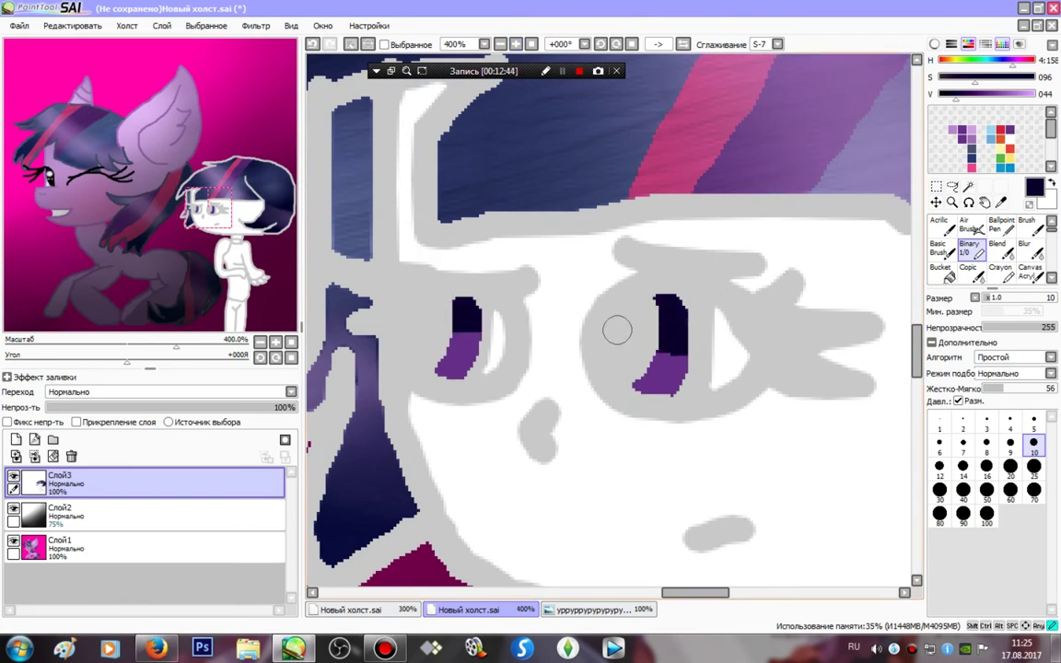
click(939, 95)
drag(659, 296, 668, 293)
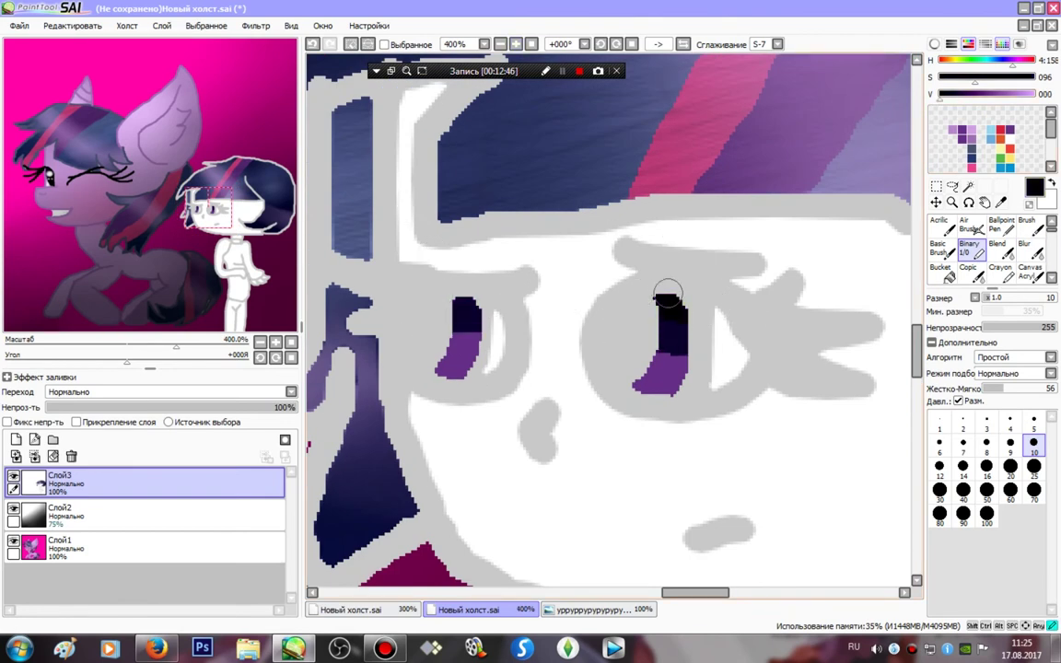
drag(481, 299, 432, 299)
- Paint the lower part of both irises light purple at value 255, with white bottom ends, using the Binary pen
click(972, 130)
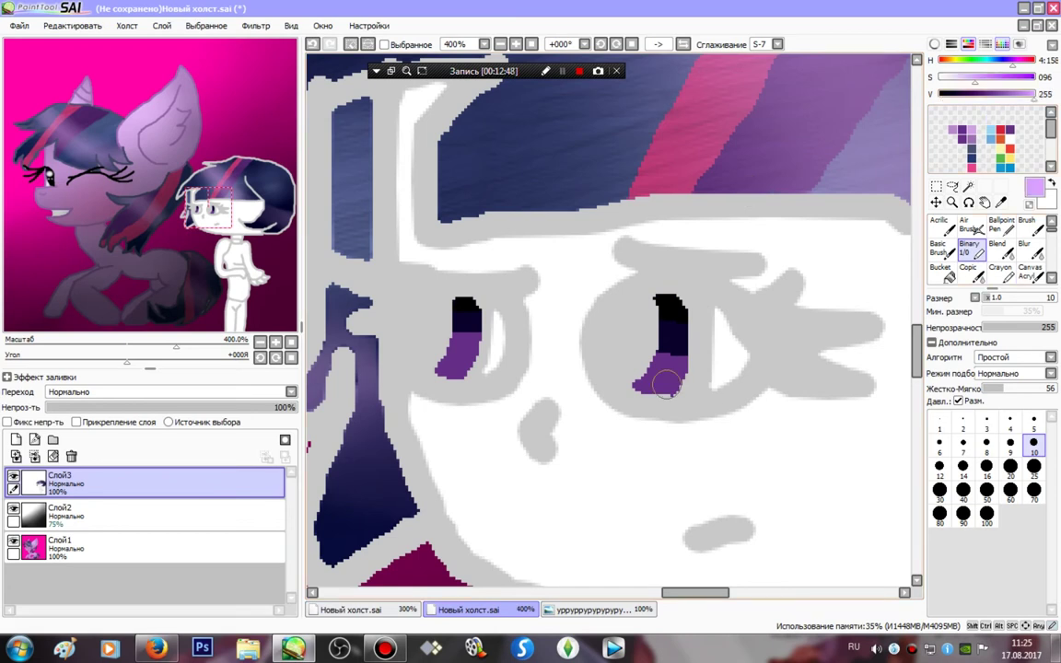
drag(666, 385, 650, 386)
drag(464, 361, 449, 371)
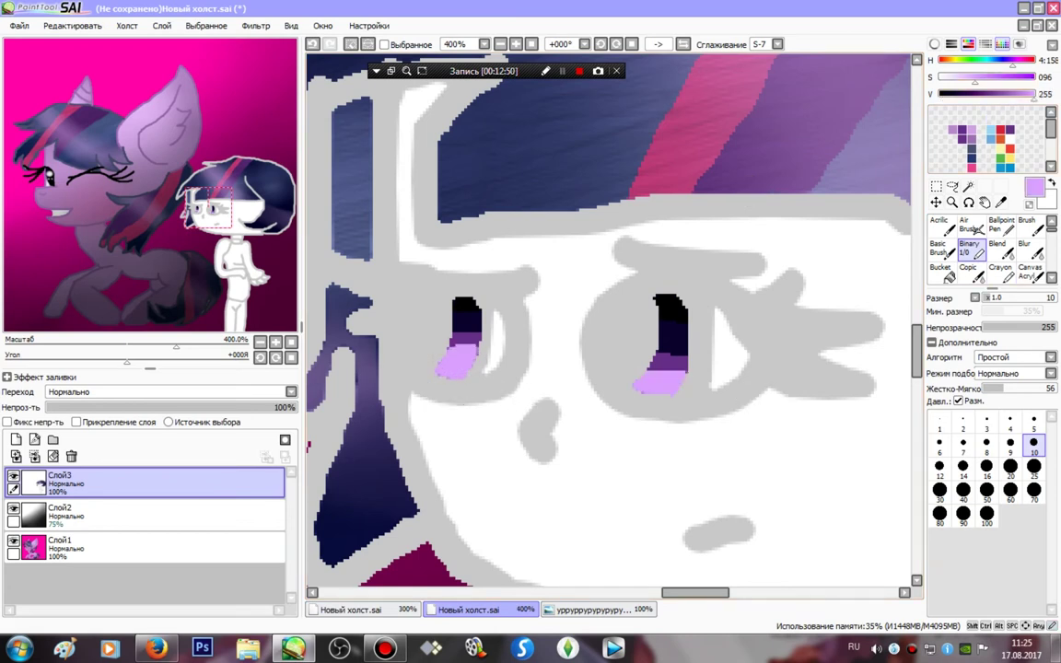
click(1010, 139)
drag(637, 387, 675, 386)
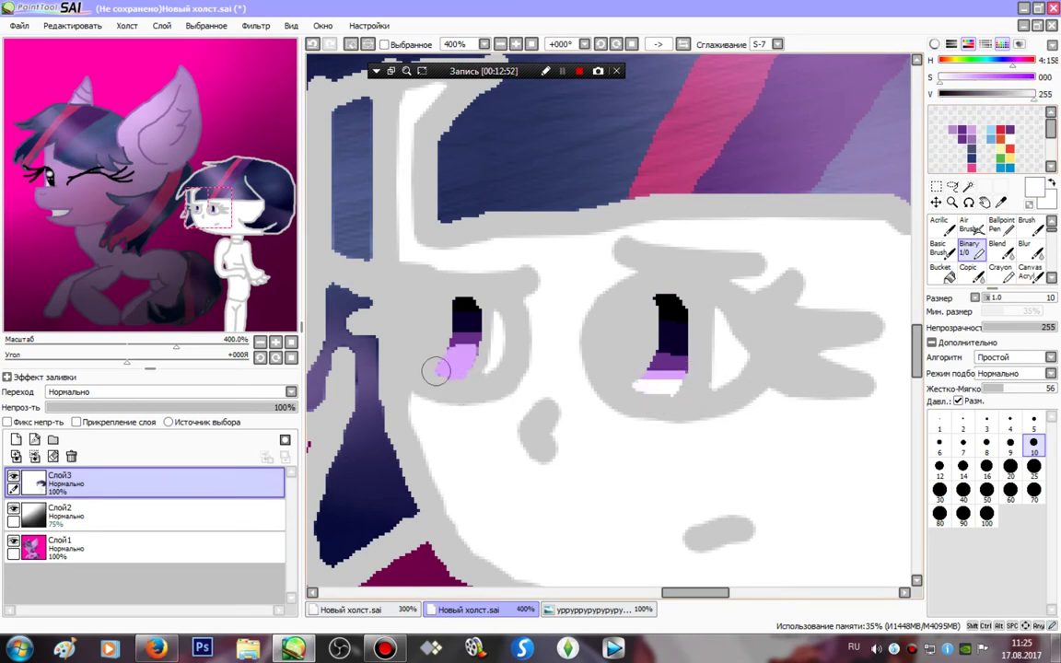
drag(436, 370, 465, 366)
- Blend the color bands in both irises into a smooth gradient with the size 9 Blur tool
click(1025, 246)
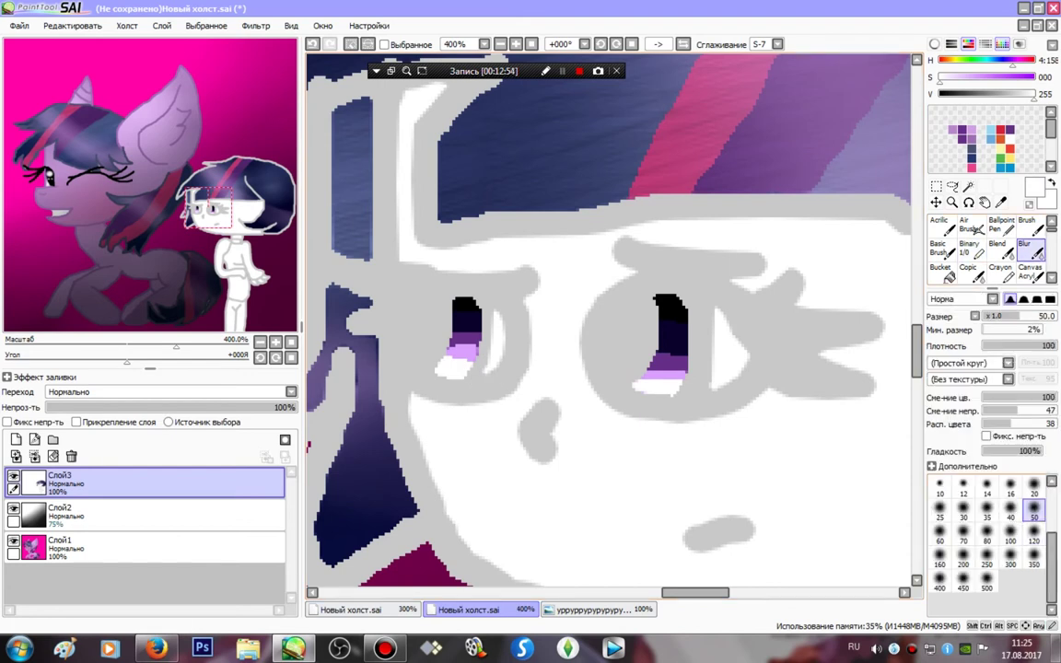
drag(1052, 564, 1052, 516)
click(1033, 559)
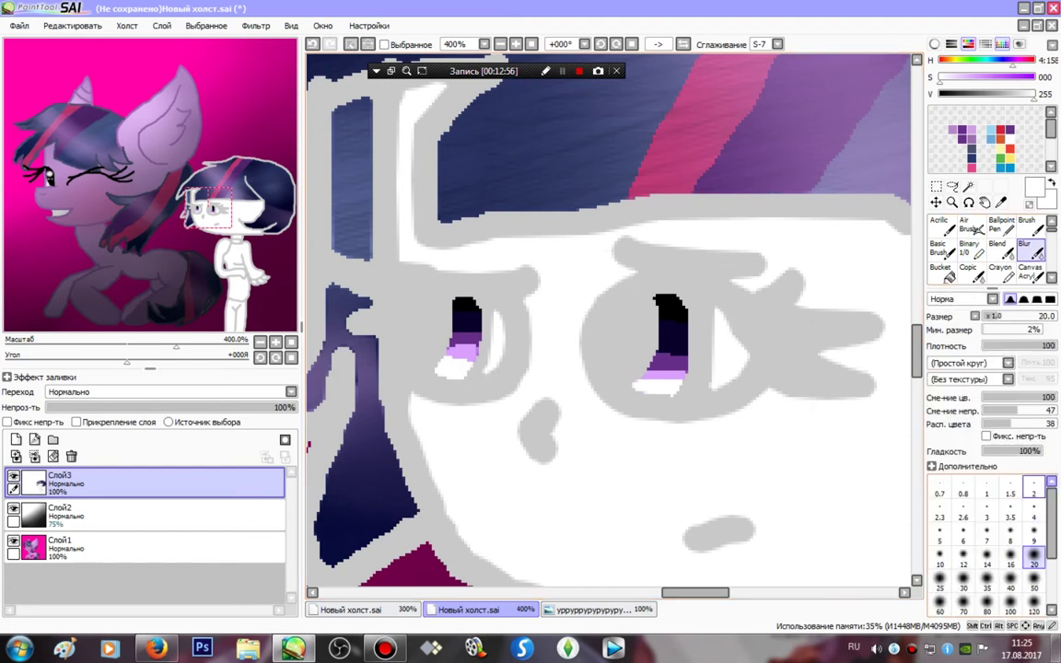
click(1034, 534)
mouse_move(661, 324)
mouse_down()
mouse_move(654, 455)
mouse_move(672, 523)
mouse_move(640, 402)
mouse_up()
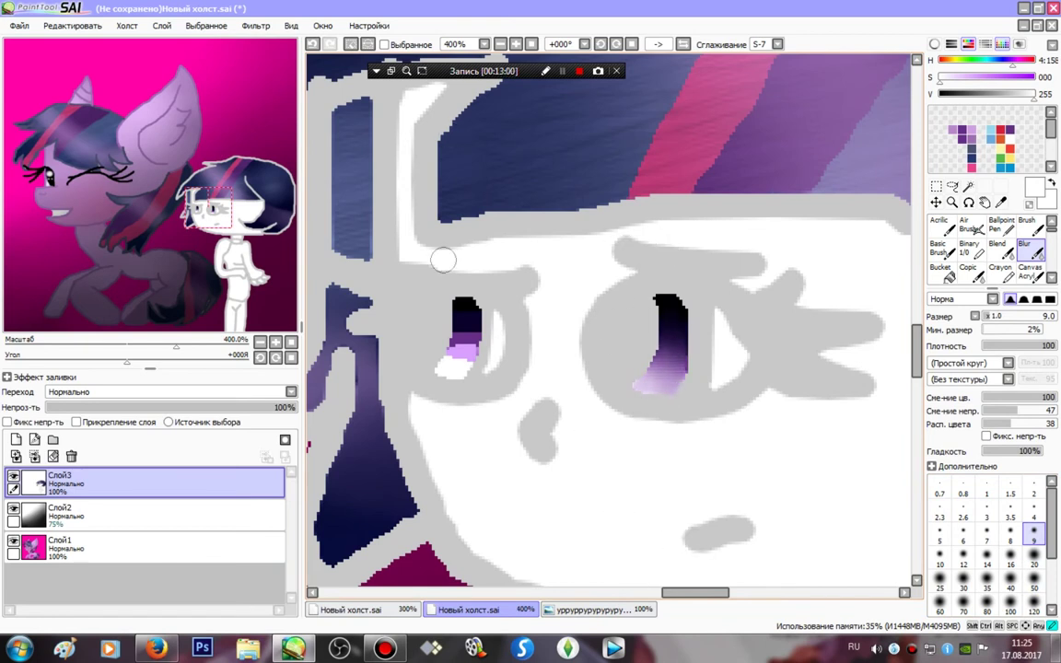
mouse_move(444, 357)
mouse_down()
mouse_move(457, 329)
mouse_move(463, 379)
mouse_up()
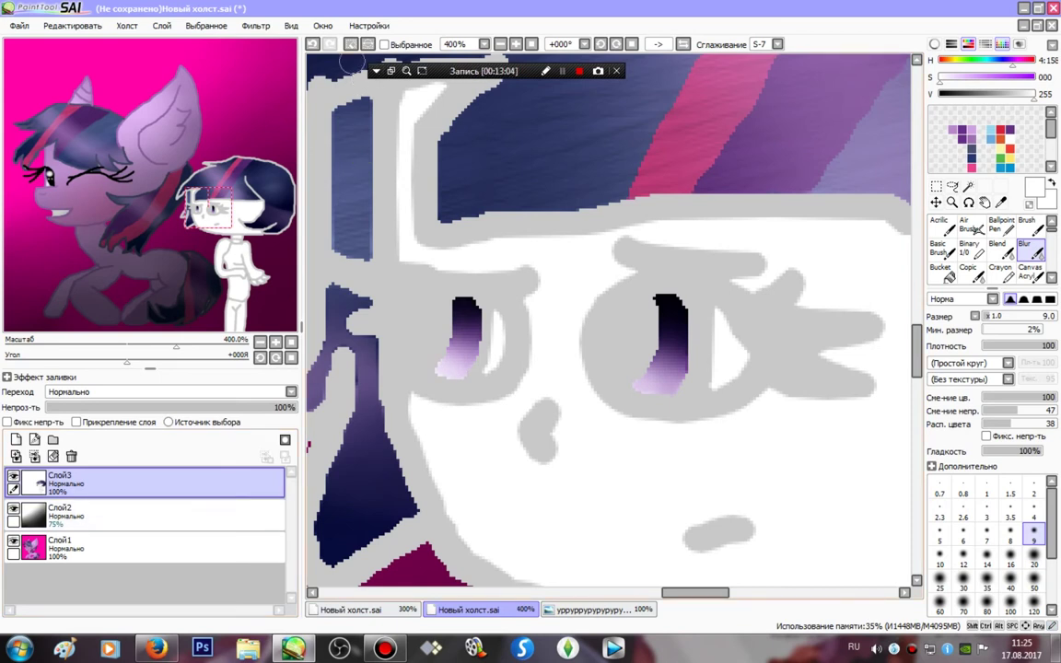
- Fill the gray outline and lashes of the figure's right-hand eye with black using the Bucket
click(971, 249)
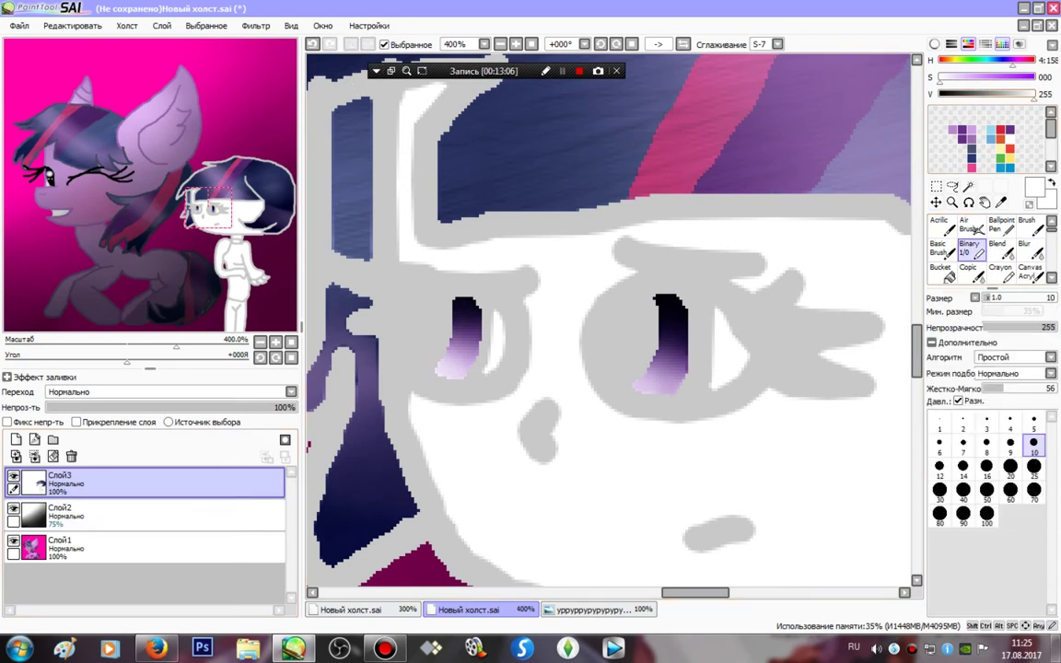
click(941, 95)
click(941, 272)
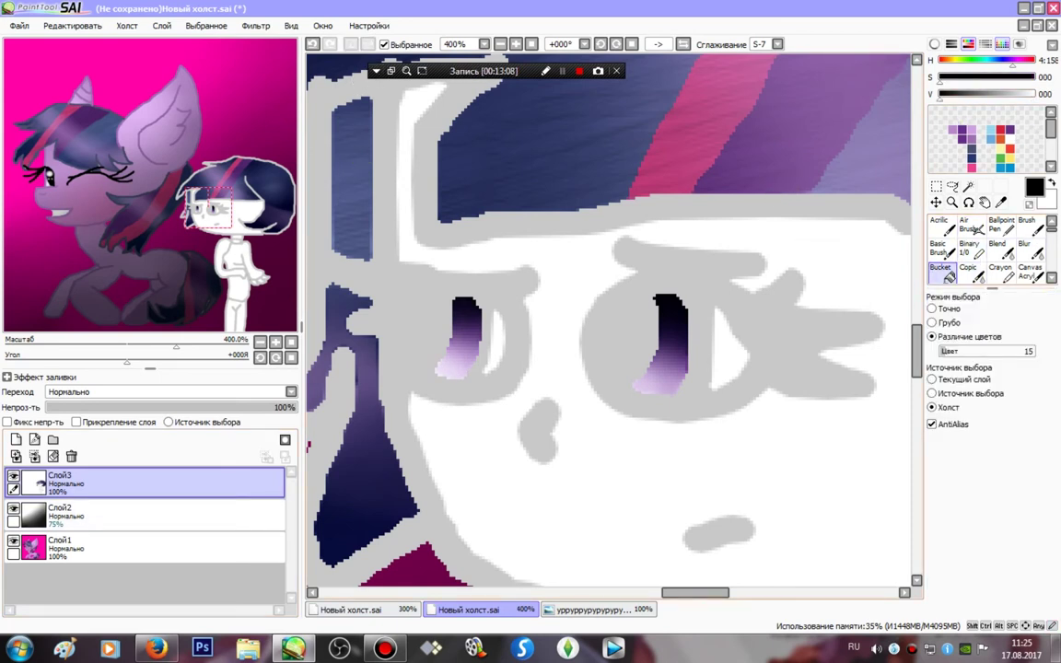
click(580, 342)
- Draw black lash outlines over the hair beside the left-hand eye with the Binary pen, and fill that eye's outline black with the Bucket
key(b)
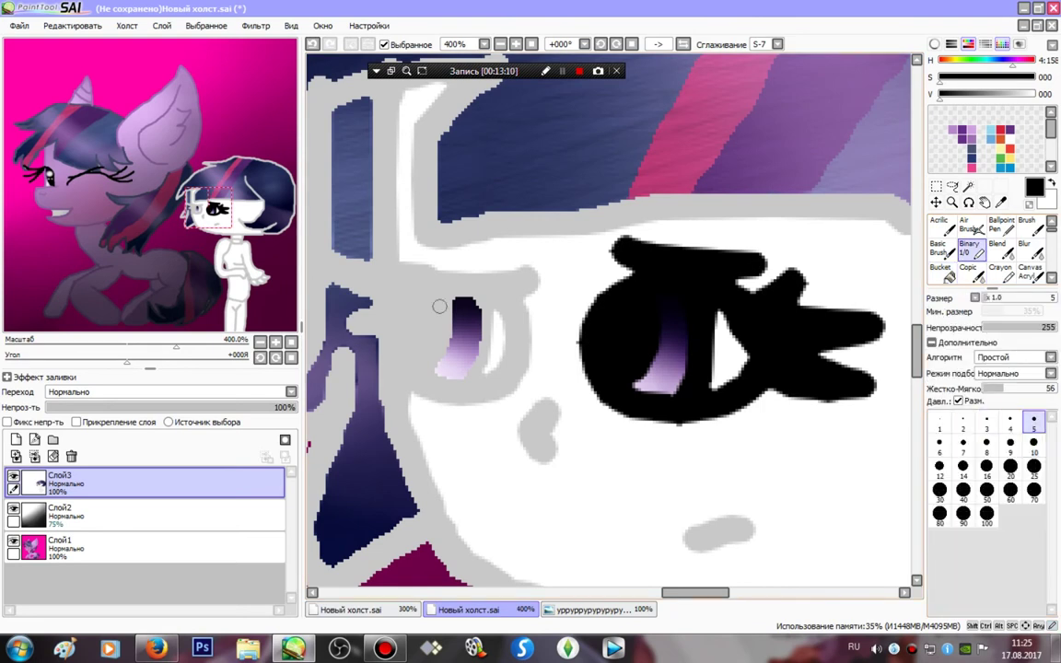
click(963, 422)
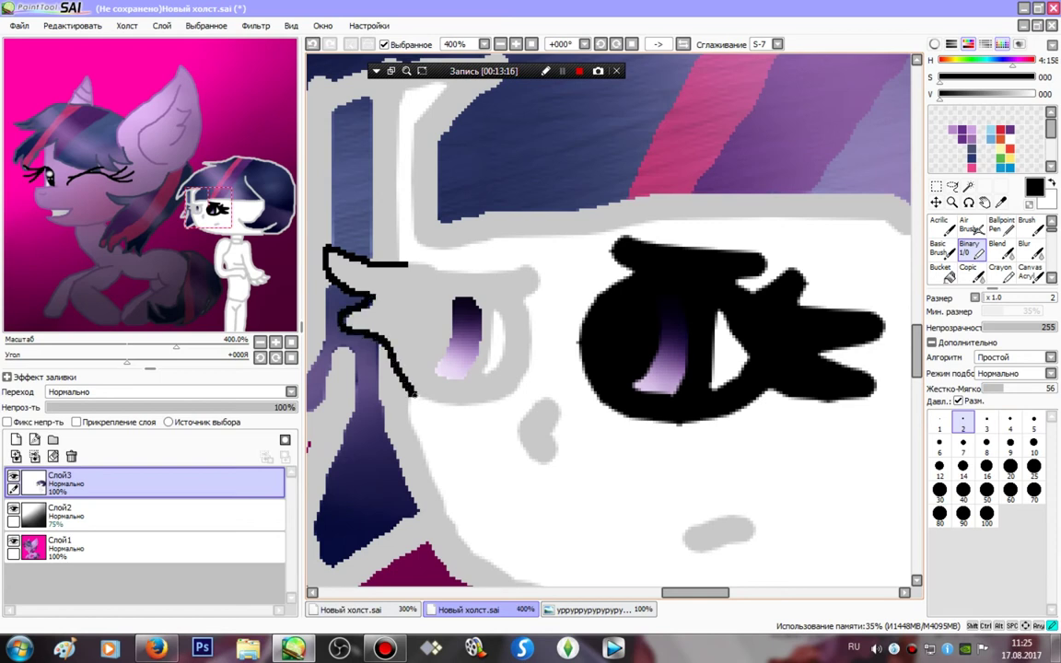
click(941, 272)
click(424, 304)
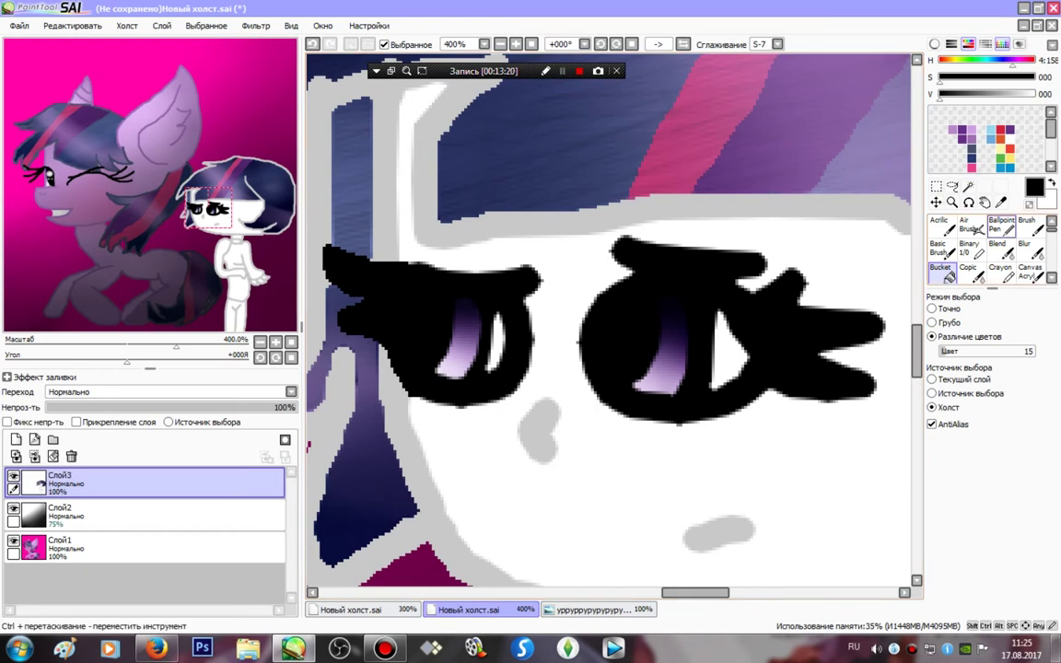
- Paint a large round white highlight near the top of each iris with the size 9 Basic Brush, color blending 0 and color spread 100
click(942, 250)
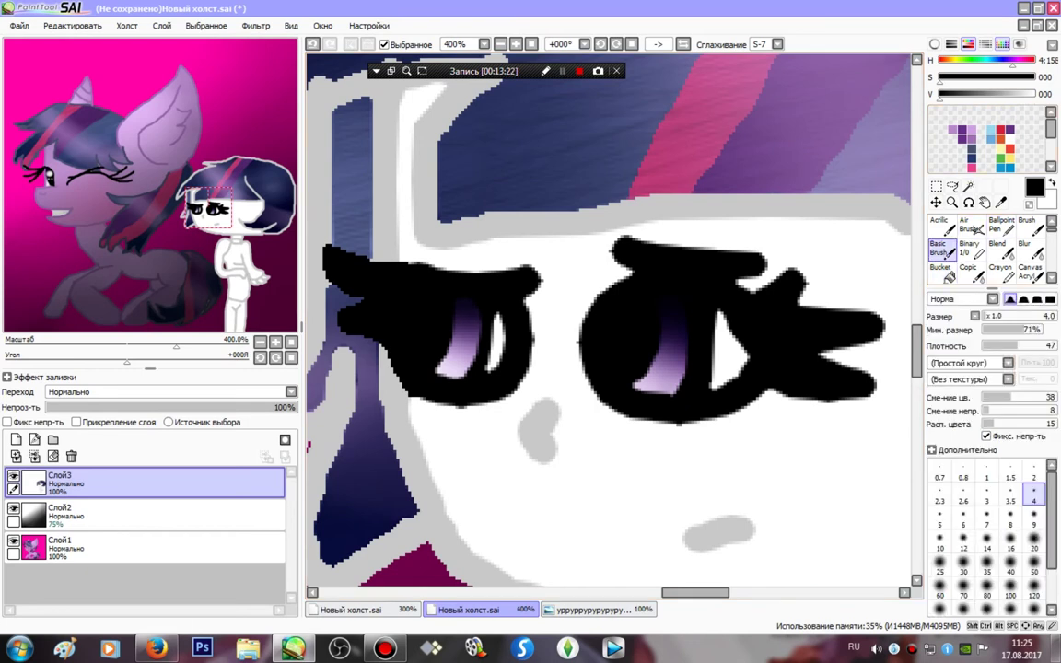
key(x)
drag(1013, 398, 1056, 399)
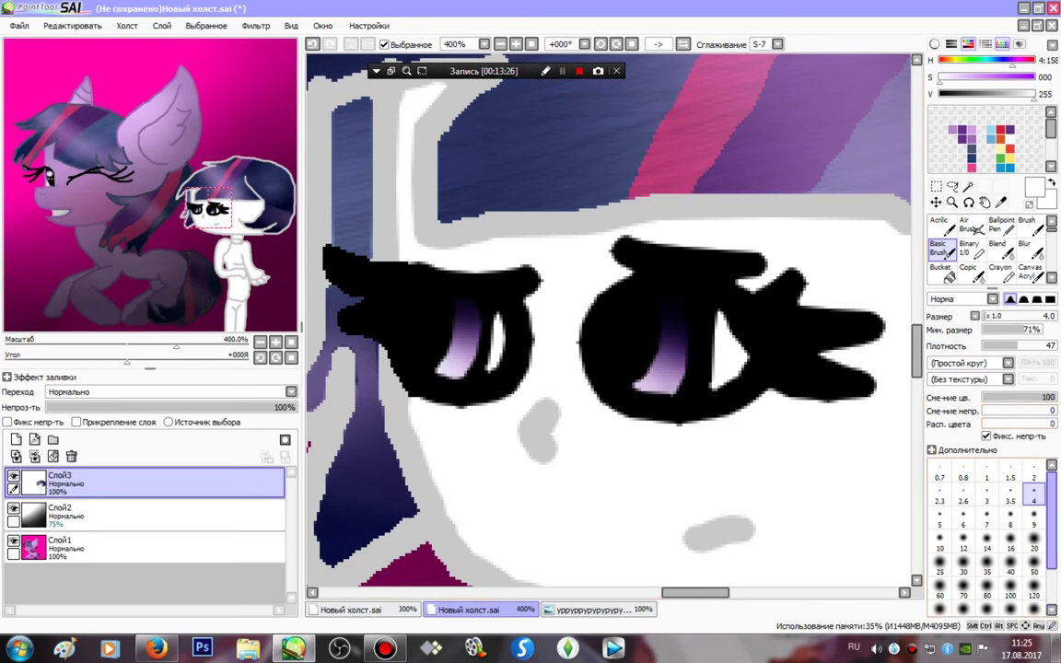
click(1034, 518)
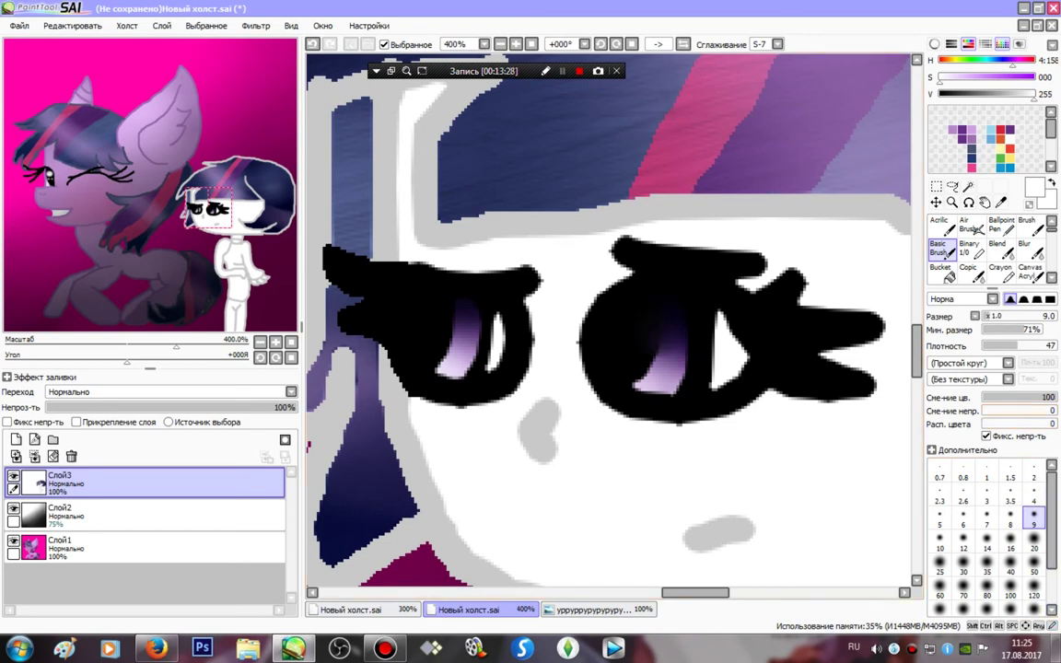
drag(1042, 398, 1027, 424)
mouse_move(638, 339)
mouse_down()
mouse_move(653, 313)
mouse_move(665, 317)
mouse_up()
drag(451, 312, 458, 294)
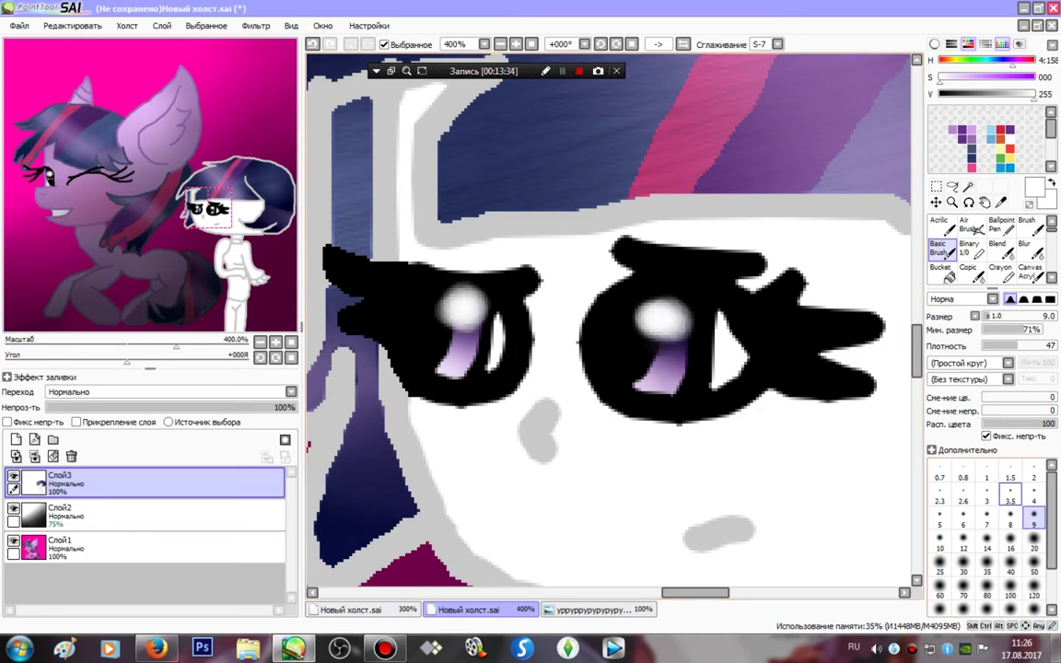
- Add smaller white highlights below and beside the large highlight in each eye with the size 4 Basic Brush
click(1034, 496)
drag(652, 356, 617, 348)
mouse_move(440, 338)
mouse_down()
mouse_move(454, 349)
mouse_move(426, 327)
mouse_up()
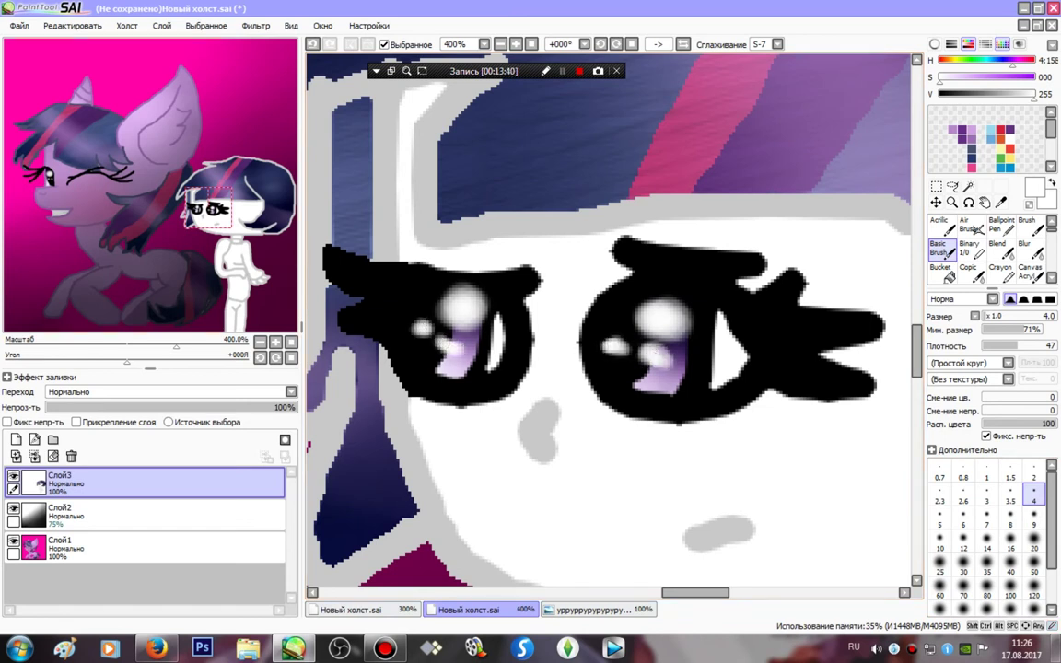
drag(209, 210, 237, 260)
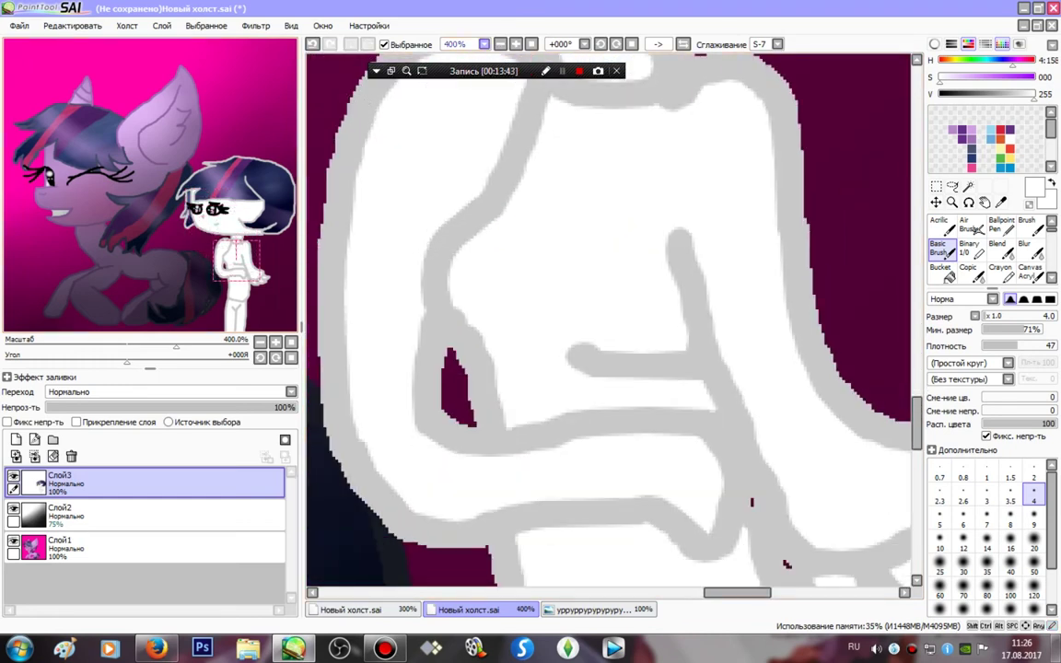
- Select the white interiors of the figure's collar, torso, both sleeves and lower body with the Magic Wand
click(516, 44)
click(516, 44)
click(500, 45)
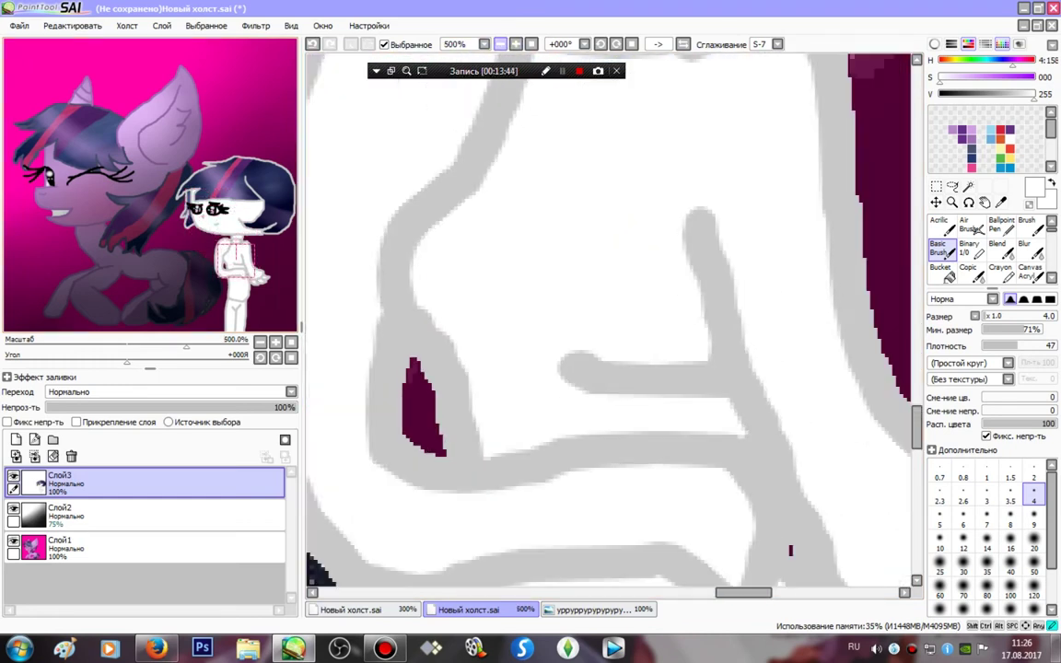
click(500, 44)
click(500, 44)
click(500, 44)
click(968, 186)
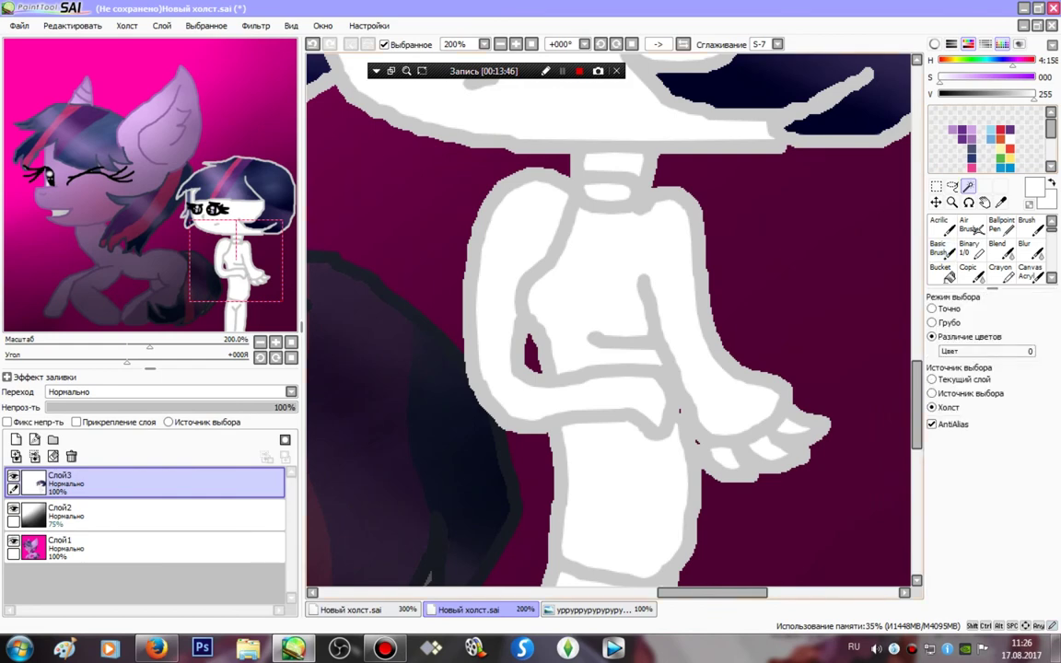
click(612, 267)
click(626, 488)
click(580, 400)
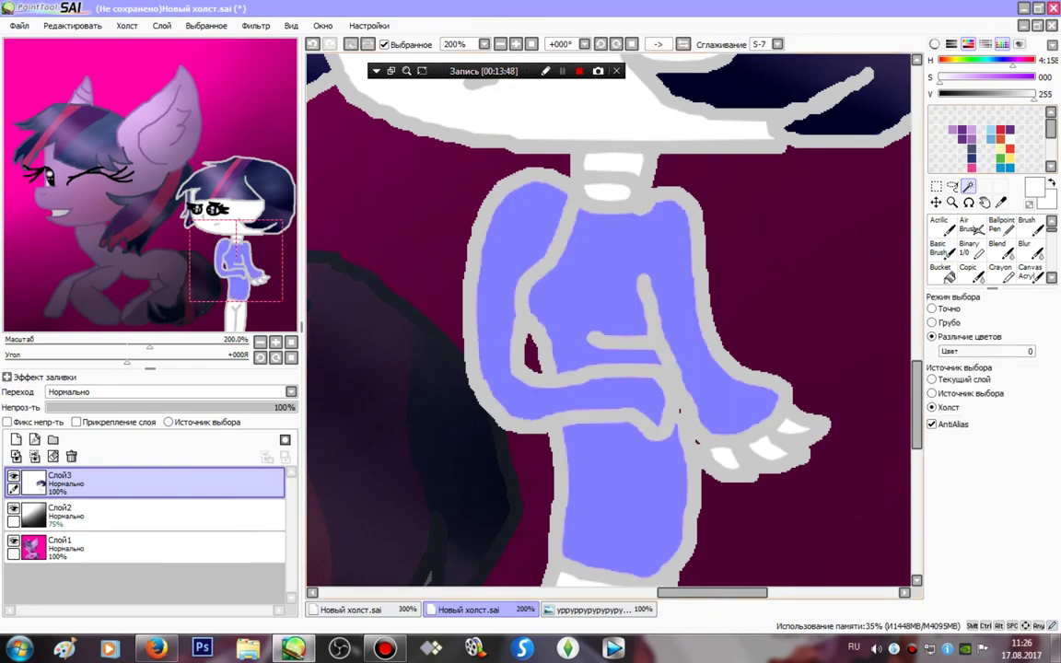
- Paint the selected clothing areas solid medium purple with the size 70 Binary pen
click(969, 247)
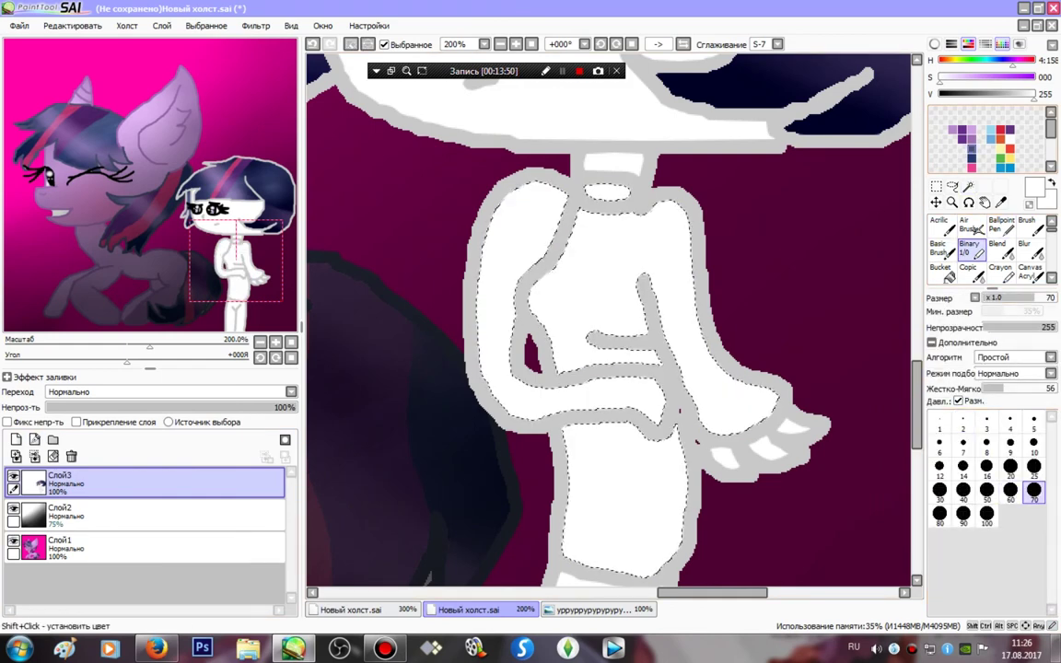
click(963, 139)
mouse_move(820, 177)
mouse_down()
mouse_move(453, 366)
mouse_move(867, 481)
mouse_move(686, 544)
mouse_up()
- Paint dark purple shadows along the edges and folds of the torso, sleeves and lower body with the size 25 Binary pen
click(972, 95)
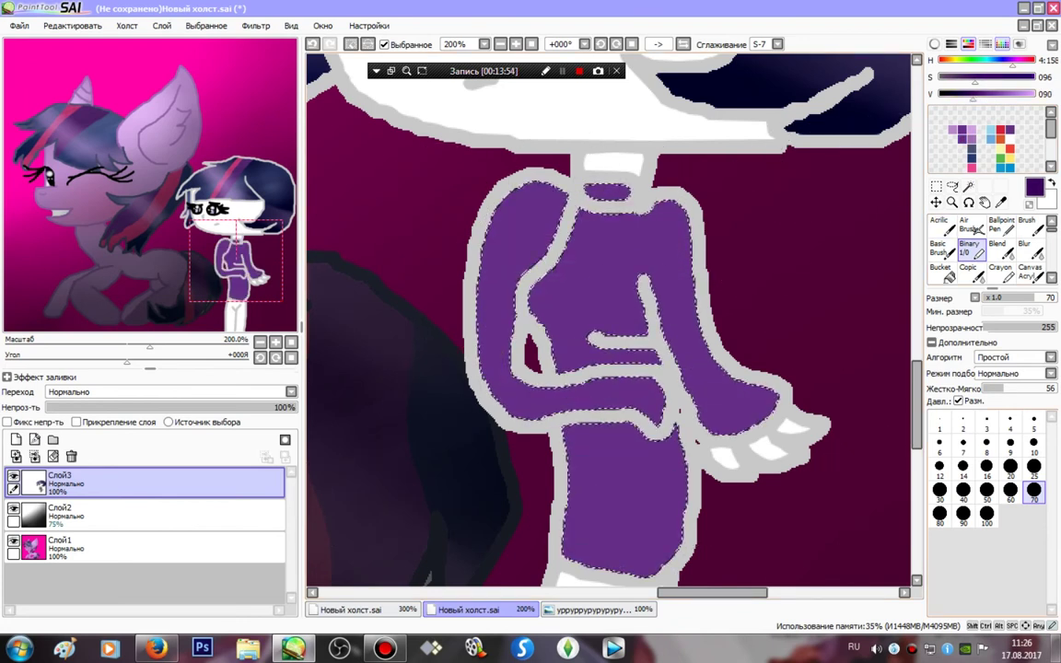
click(1034, 467)
mouse_move(661, 205)
mouse_down()
mouse_move(656, 378)
mouse_move(755, 426)
mouse_up()
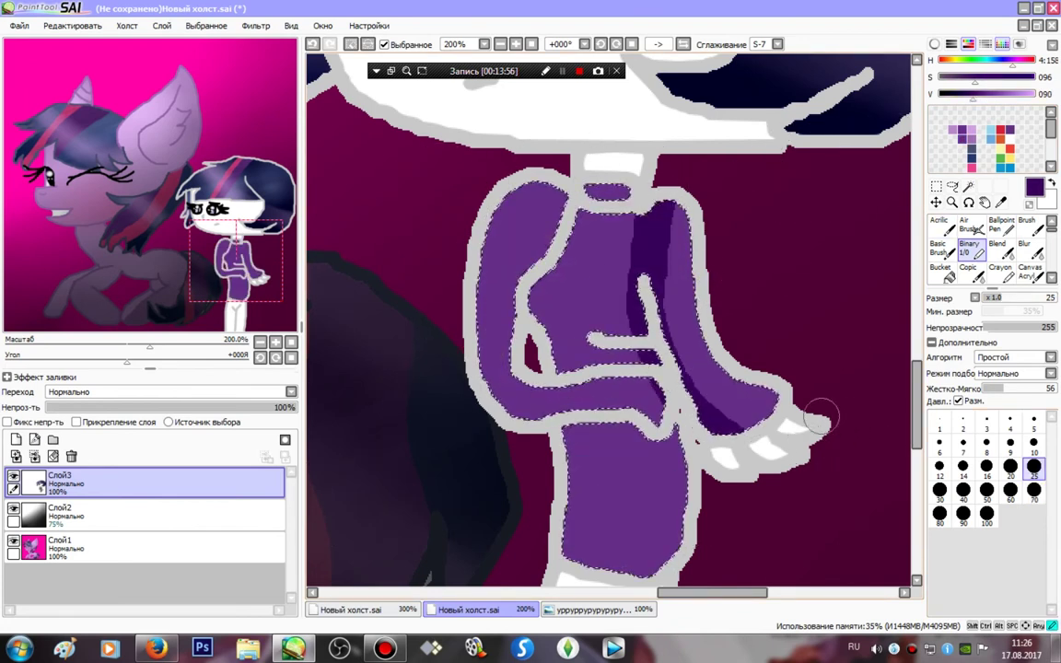
drag(800, 390, 743, 455)
mouse_move(675, 417)
mouse_down()
mouse_move(649, 578)
mouse_move(564, 586)
mouse_up()
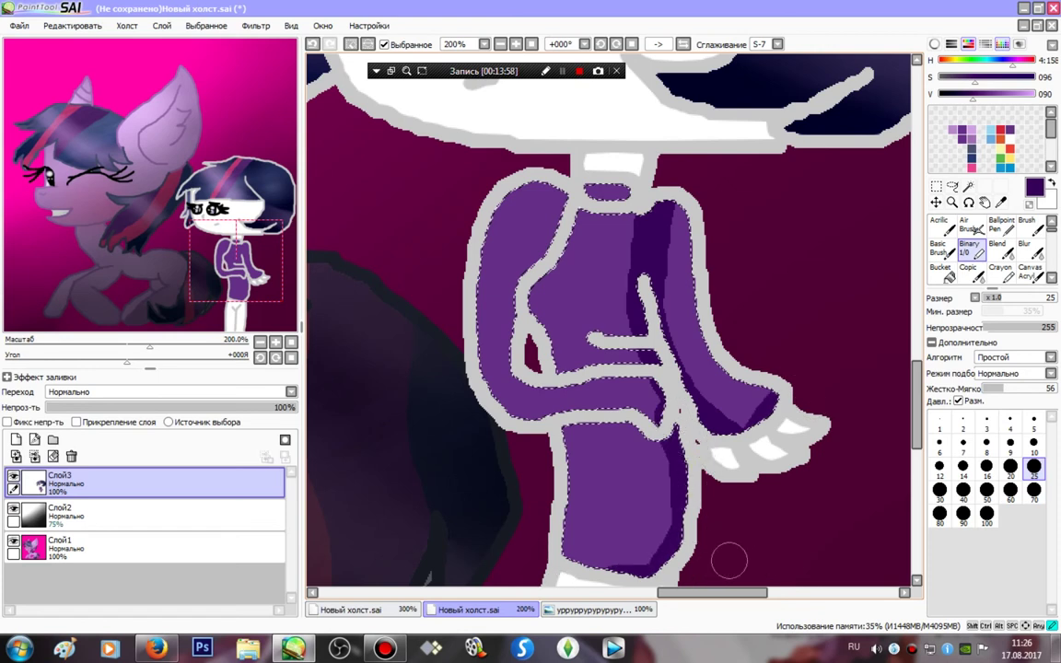
drag(658, 583, 540, 559)
drag(665, 435, 490, 446)
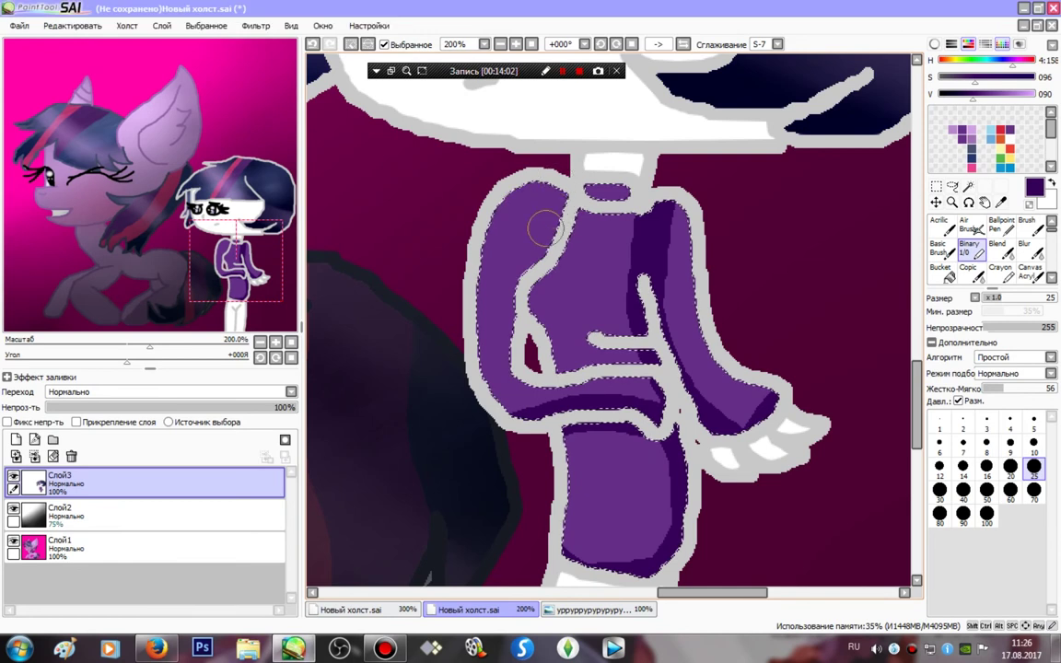
mouse_move(543, 226)
mouse_down()
mouse_move(568, 197)
mouse_move(540, 280)
mouse_move(504, 338)
mouse_move(543, 394)
mouse_move(659, 410)
mouse_up()
- Paint light lilac highlights on the lower body, torso, collar and both sleeves with the size 25 Binary pen
click(1033, 95)
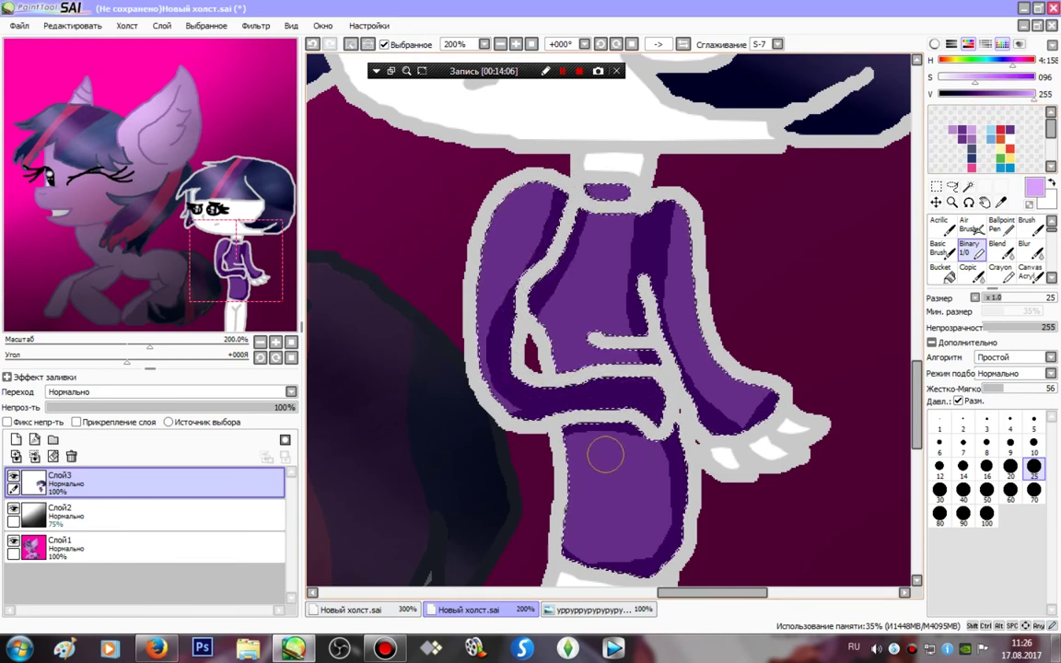
mouse_move(605, 454)
mouse_down()
mouse_move(621, 485)
mouse_move(612, 530)
mouse_up()
mouse_move(689, 258)
mouse_down()
mouse_move(717, 373)
mouse_move(741, 392)
mouse_up()
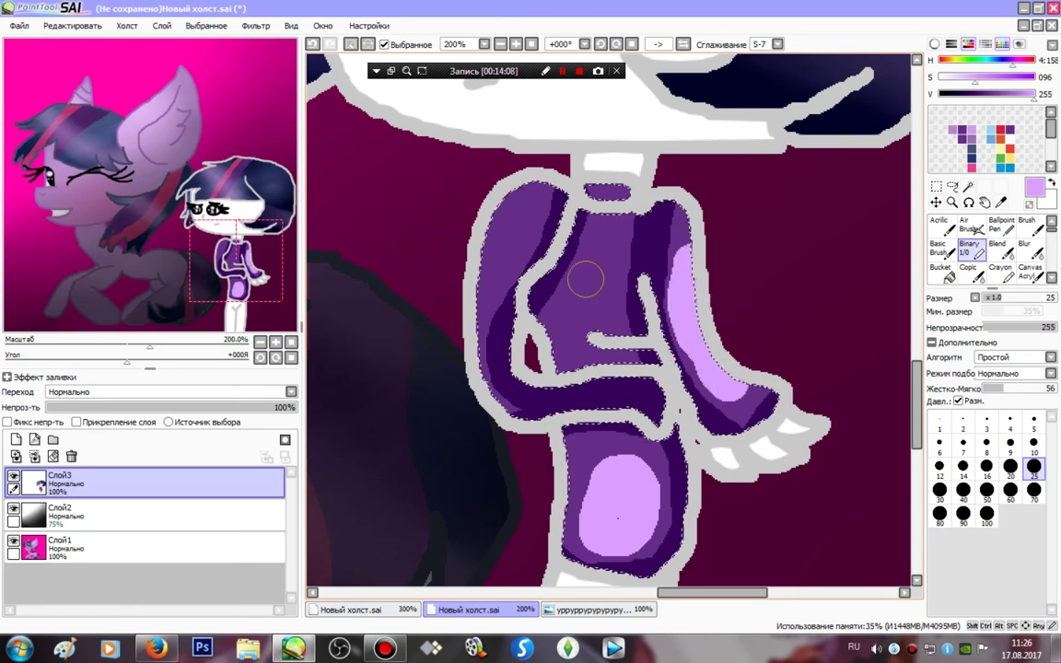
mouse_move(586, 279)
mouse_down()
mouse_move(589, 221)
mouse_move(594, 322)
mouse_up()
drag(511, 188, 466, 346)
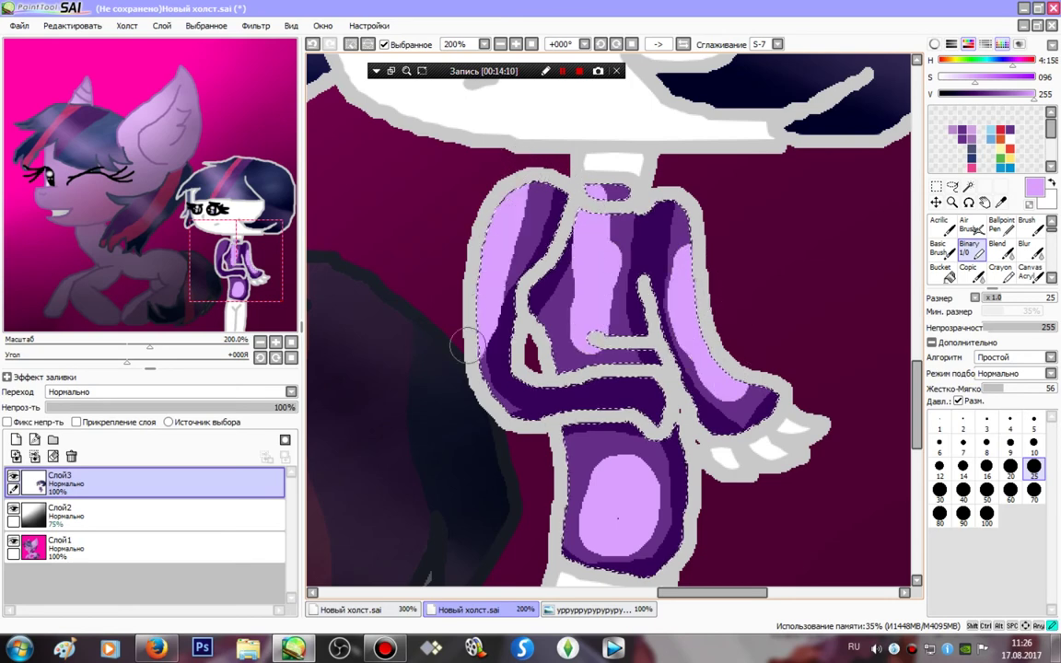
- Blend the shadows and highlights on the purple clothing into smooth shading with the Blur brush at size 50
click(1026, 247)
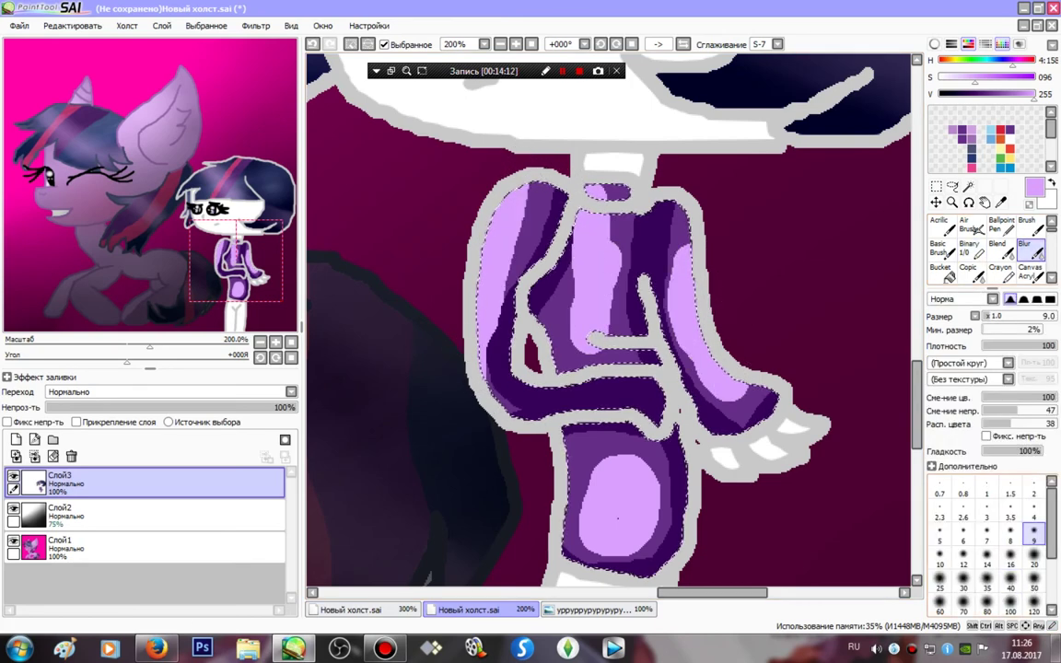
click(1033, 558)
mouse_move(696, 593)
mouse_down()
mouse_move(618, 593)
mouse_move(713, 593)
mouse_up()
mouse_move(580, 547)
mouse_down()
mouse_move(334, 571)
mouse_move(588, 479)
mouse_move(454, 491)
mouse_move(584, 448)
mouse_move(635, 411)
mouse_move(672, 406)
mouse_up()
click(1033, 581)
click(636, 592)
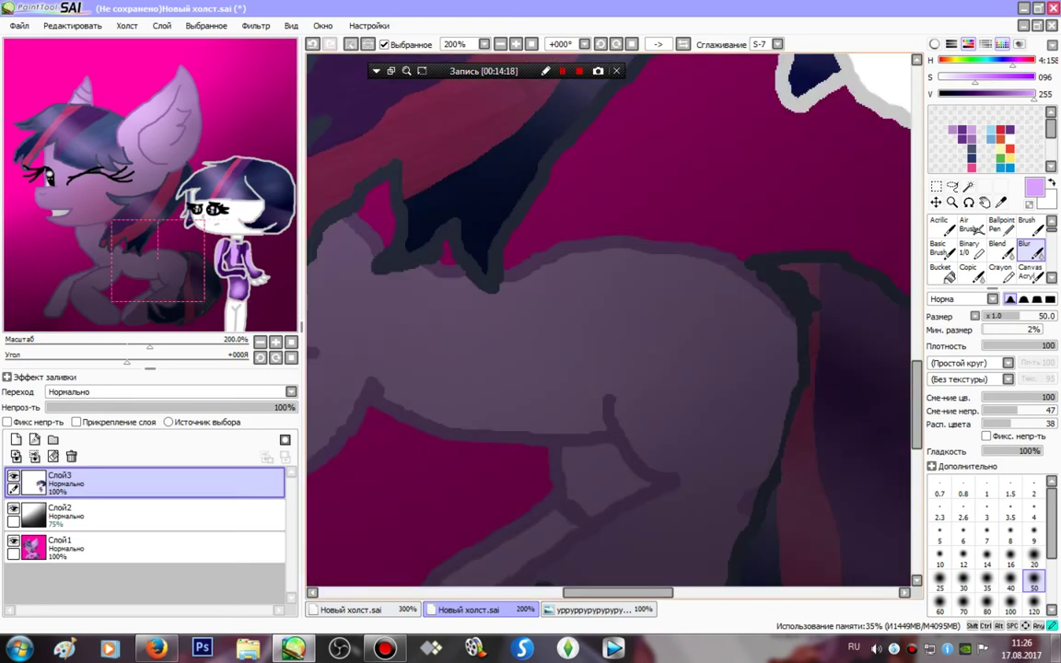
click(237, 261)
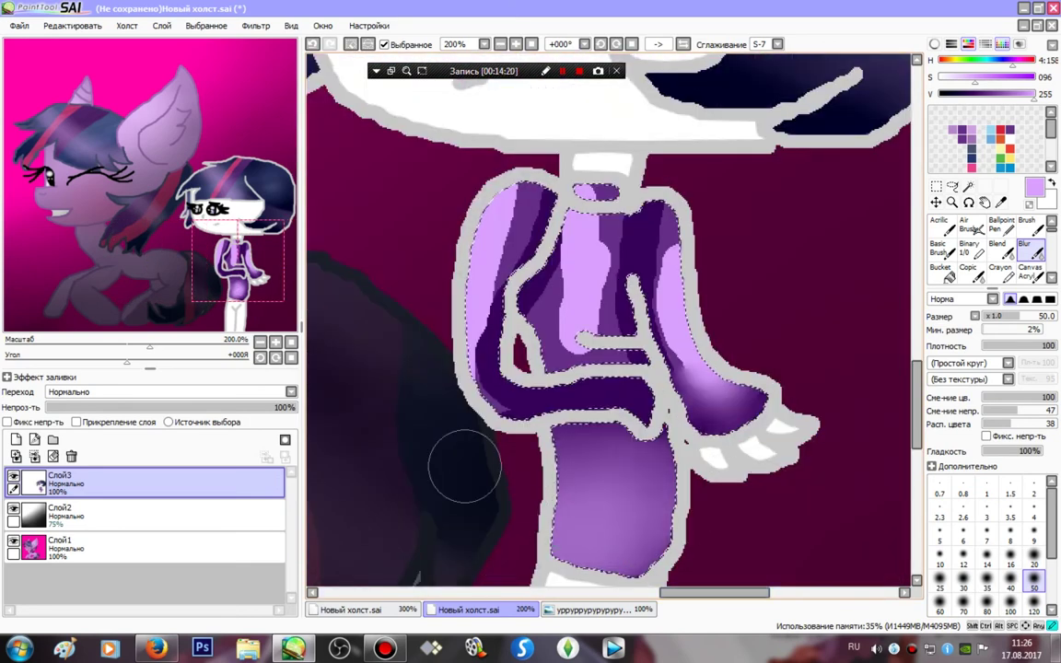
mouse_move(465, 466)
mouse_down()
mouse_move(746, 350)
mouse_move(513, 318)
mouse_move(380, 318)
mouse_move(808, 180)
mouse_move(489, 224)
mouse_move(811, 164)
mouse_move(502, 395)
mouse_up()
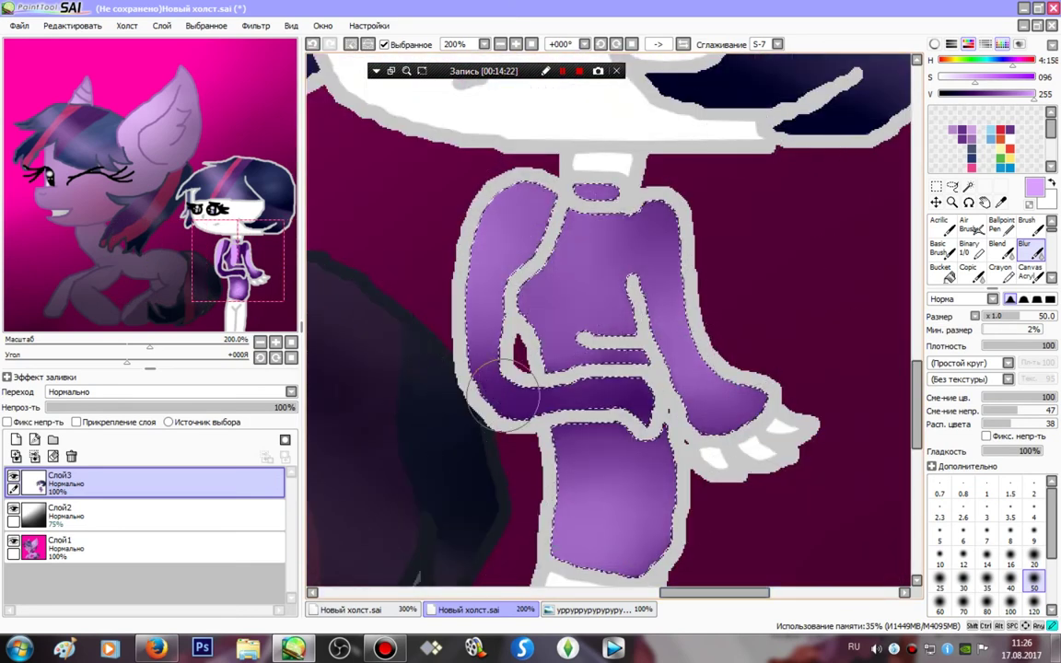
- Switch to the pony reference image and enlarge the star mark on its flank at 300%
click(590, 609)
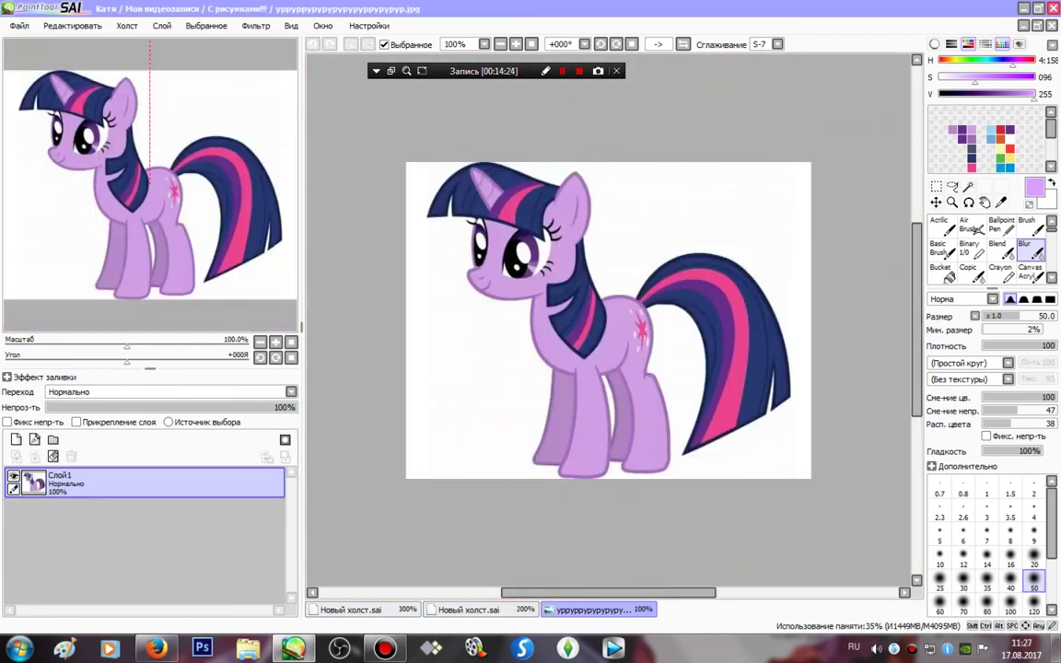
click(517, 45)
click(517, 45)
click(517, 44)
drag(150, 184, 168, 181)
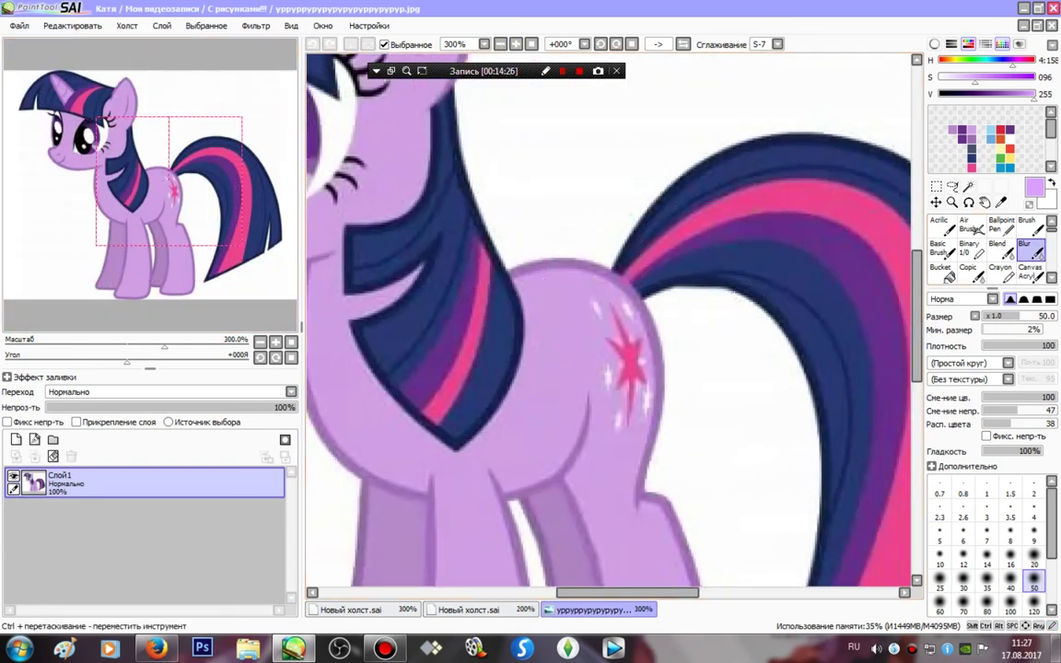
- Look through the pictures in the "С рисунками!!!" folder of the open-file dialog, and close it without opening any
click(19, 25)
click(41, 61)
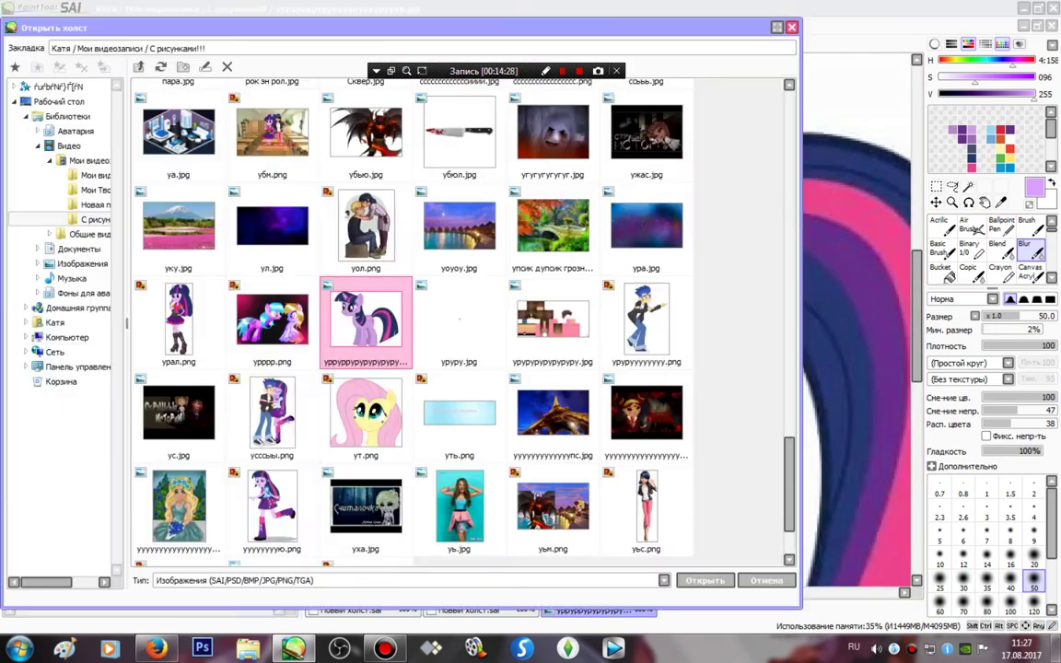
scroll(460, 322, down, 2)
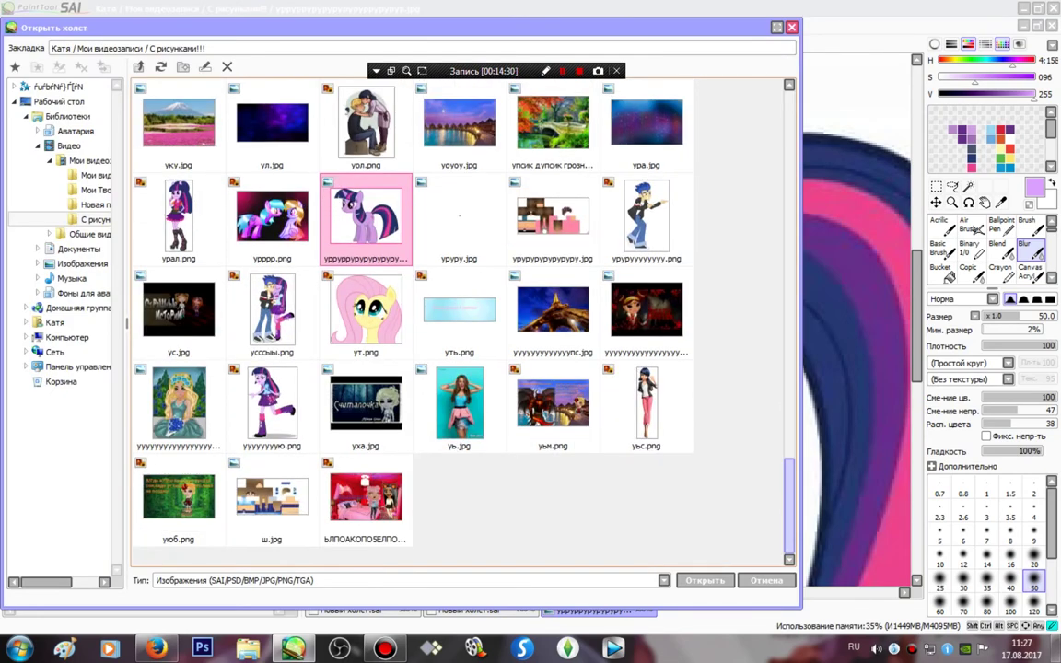
scroll(461, 322, up, 15)
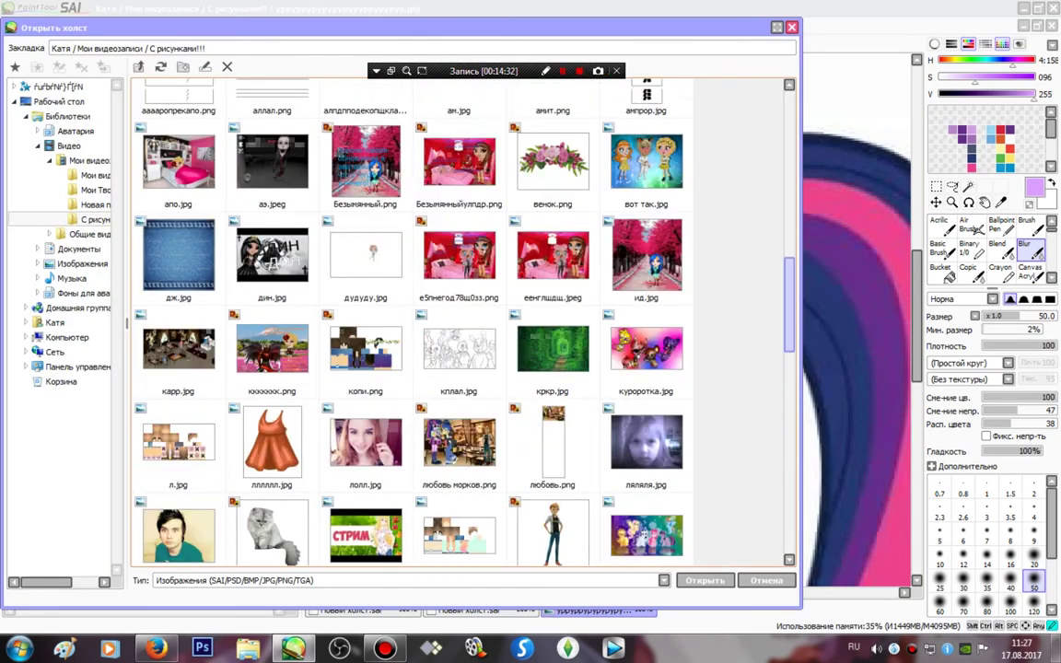
scroll(461, 322, up, 10)
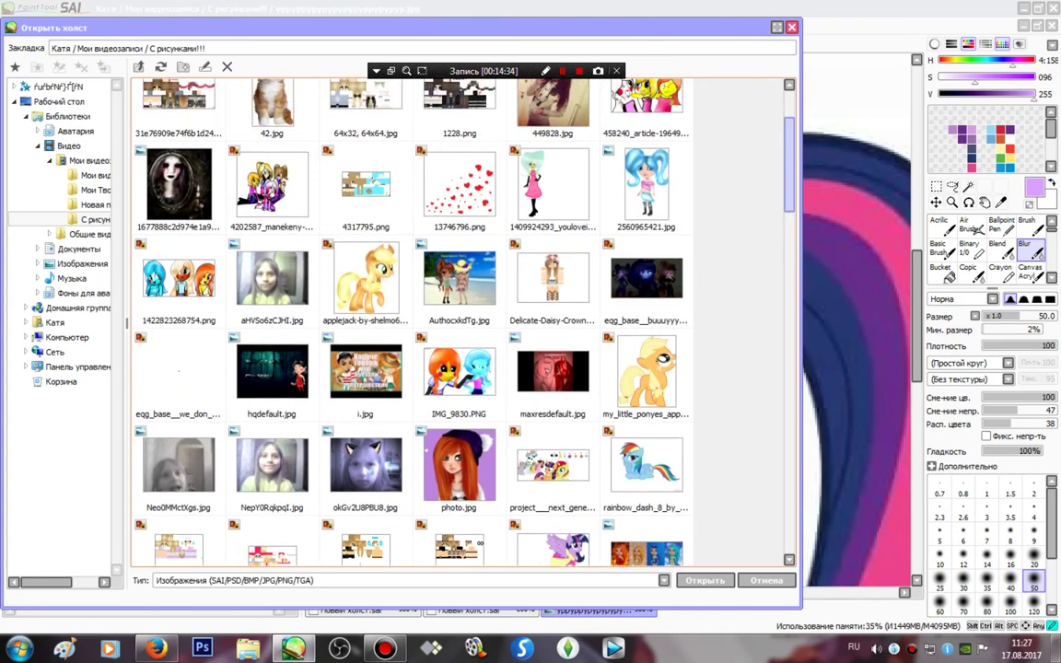
scroll(420, 322, down, 1)
scroll(419, 322, up, 2)
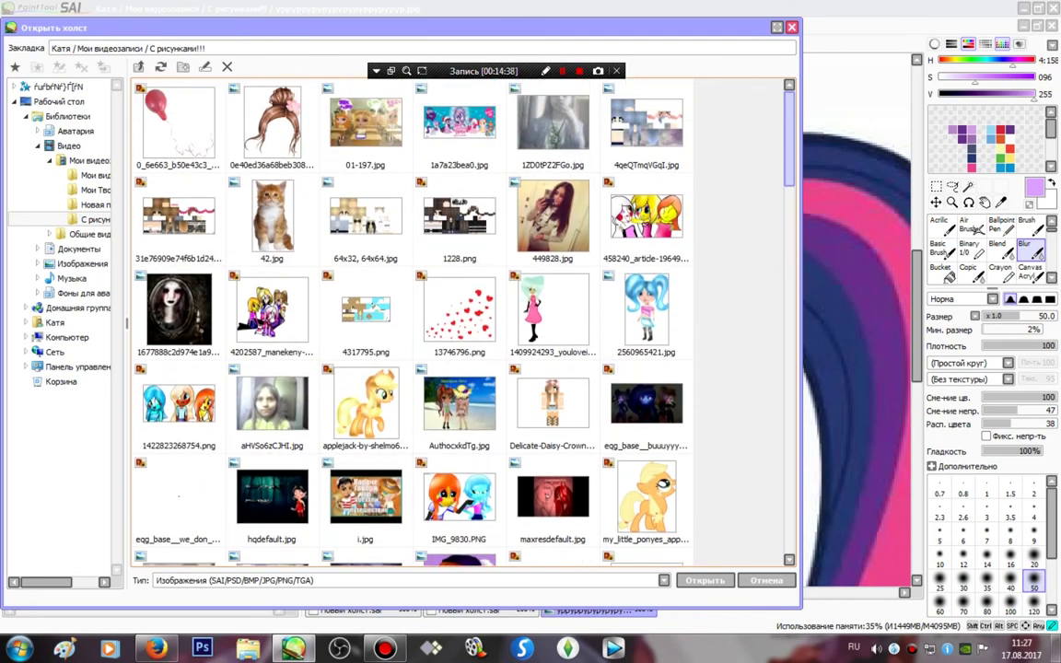
scroll(419, 323, down, 3)
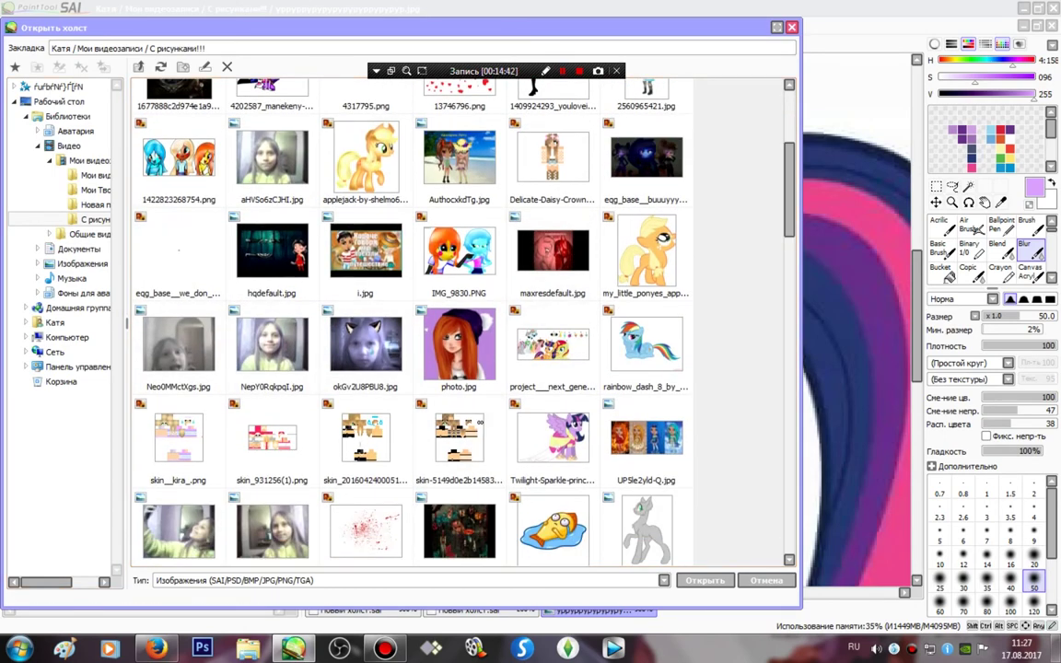
key(Escape)
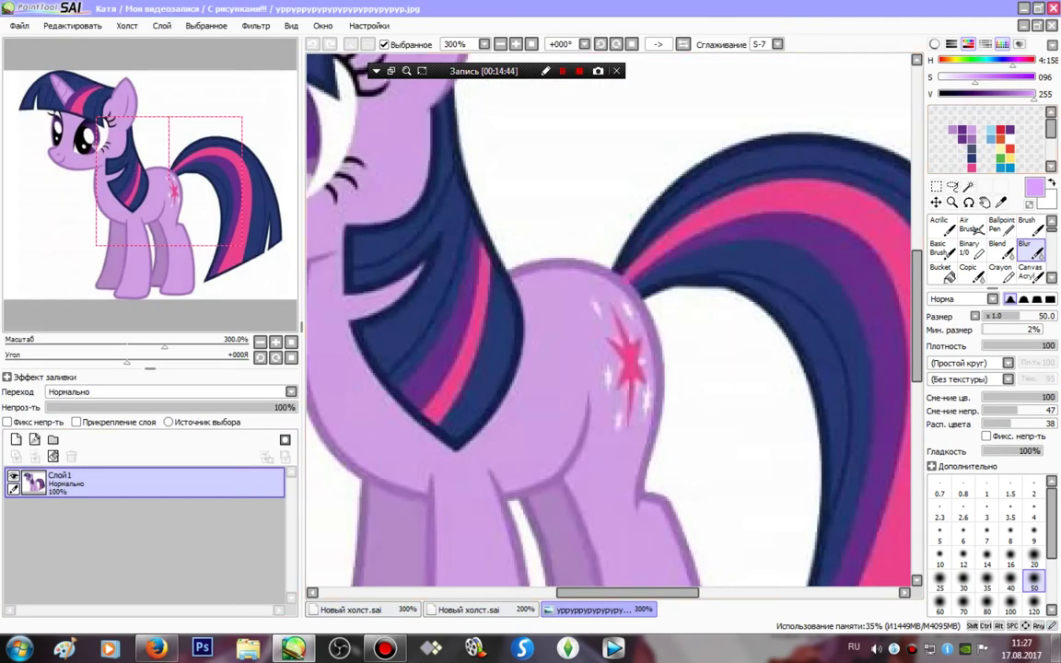
- Outline the star mark on the reference pony's flank with the Lasso and copy it
click(953, 186)
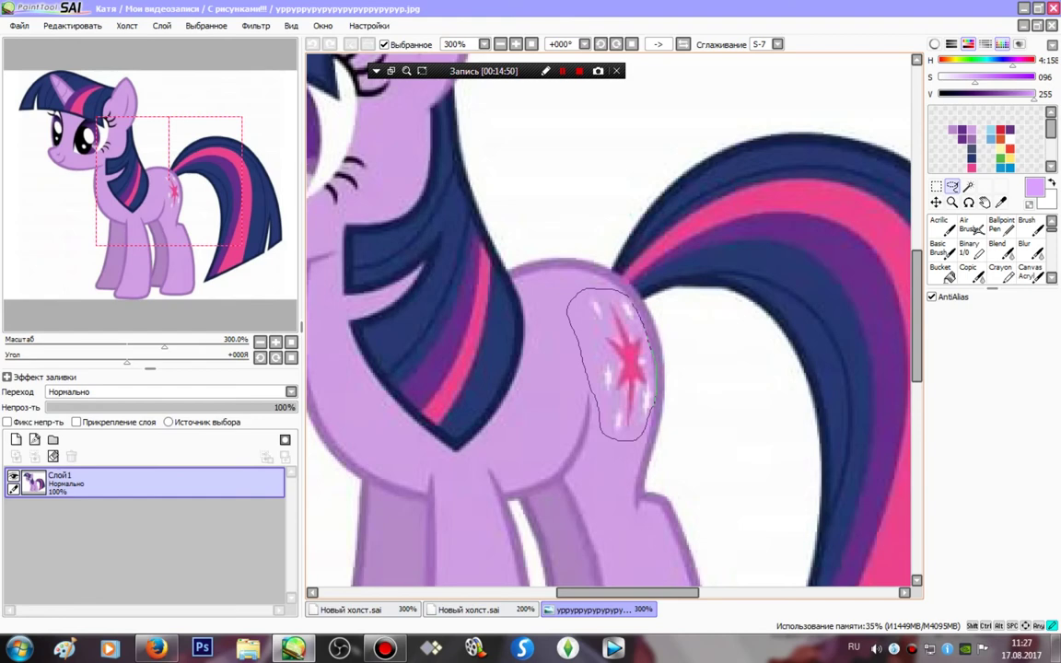
drag(650, 345, 652, 351)
click(73, 24)
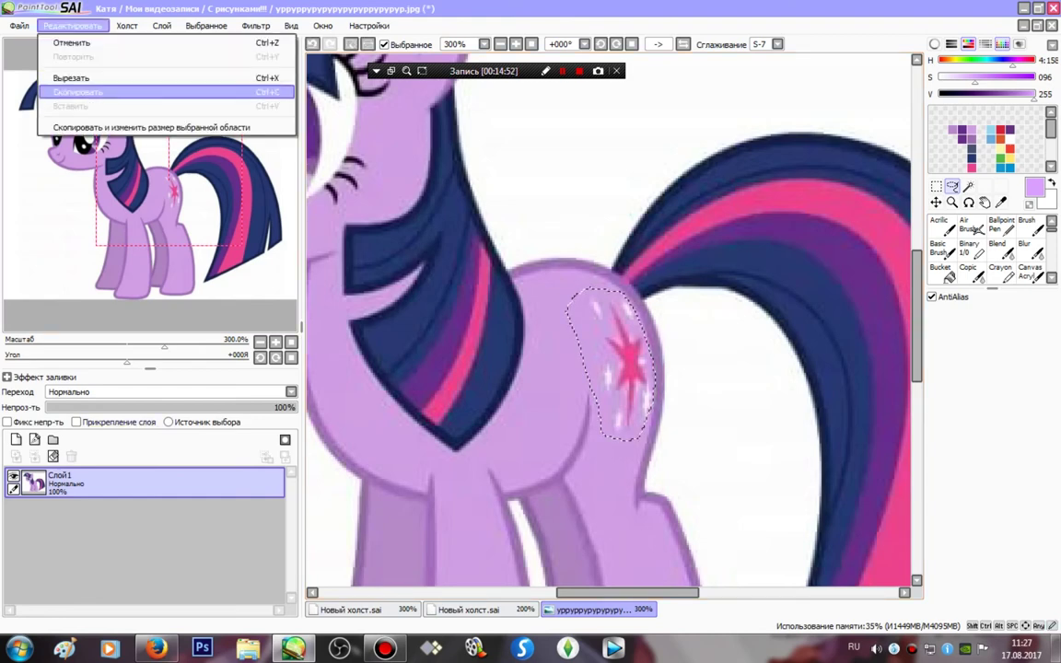
click(77, 92)
- Switch back to the pony and human drawing, clear the clothing selection, and paste the star mark as a new layer
click(468, 610)
key(ctrl+v)
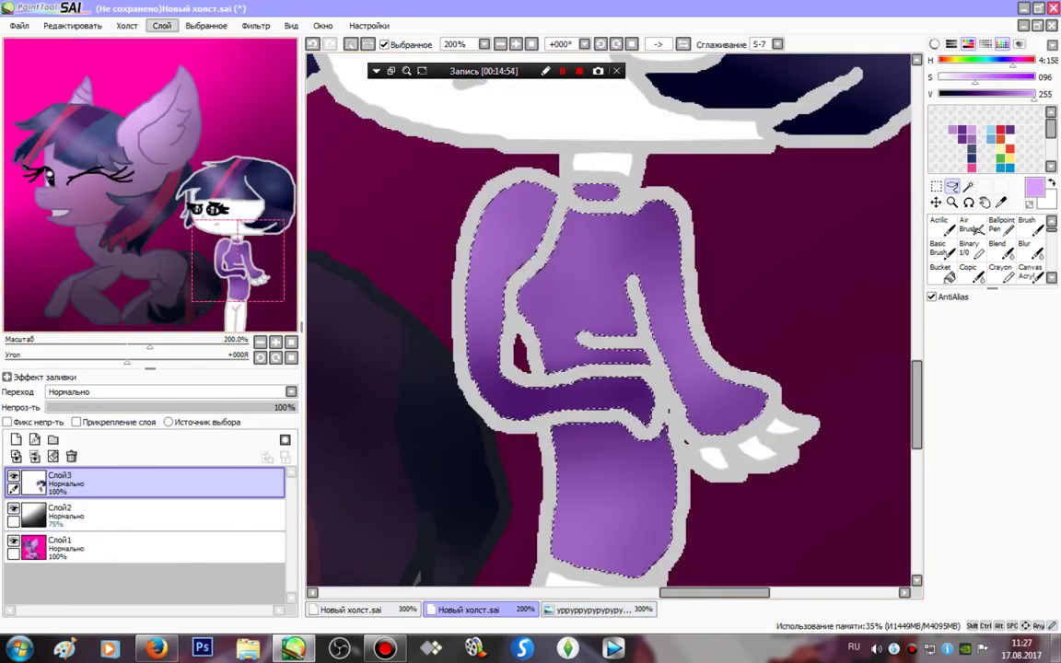
click(73, 25)
click(77, 97)
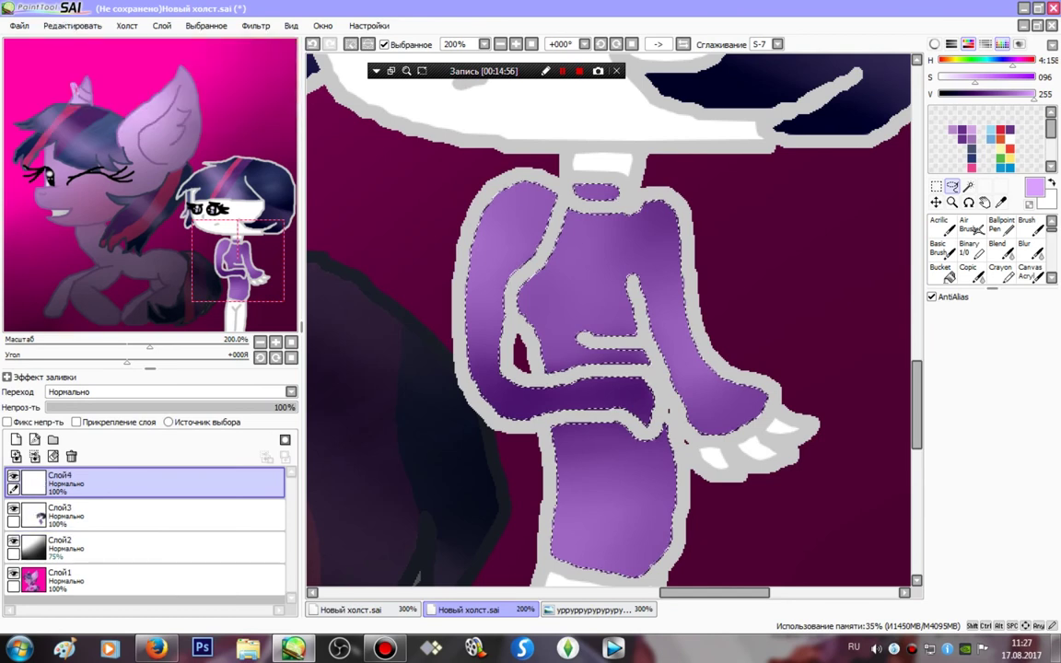
key(ctrl+d)
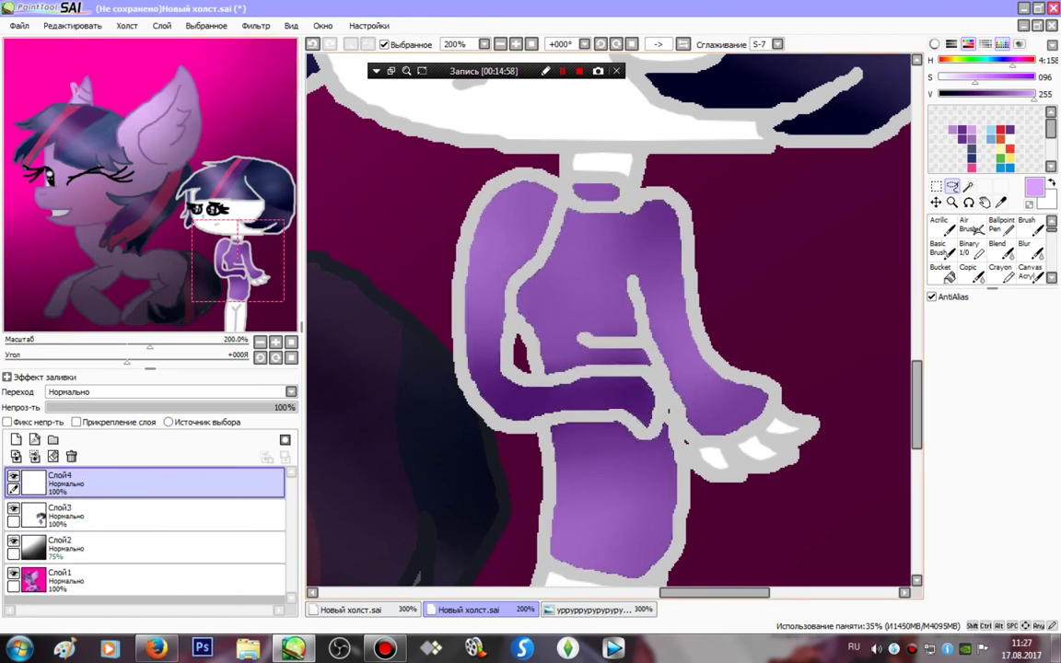
- Move the pasted star mark onto the figure's chest, flip it horizontally and tilt it along the torso with Free transform
click(936, 202)
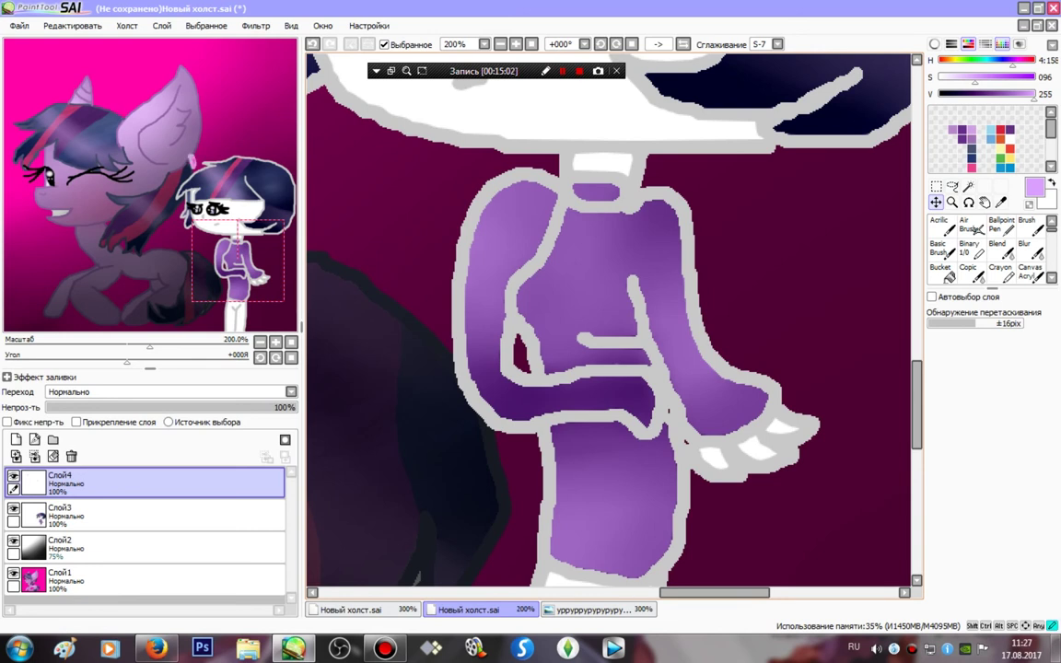
drag(590, 78, 585, 287)
key(ctrl+t)
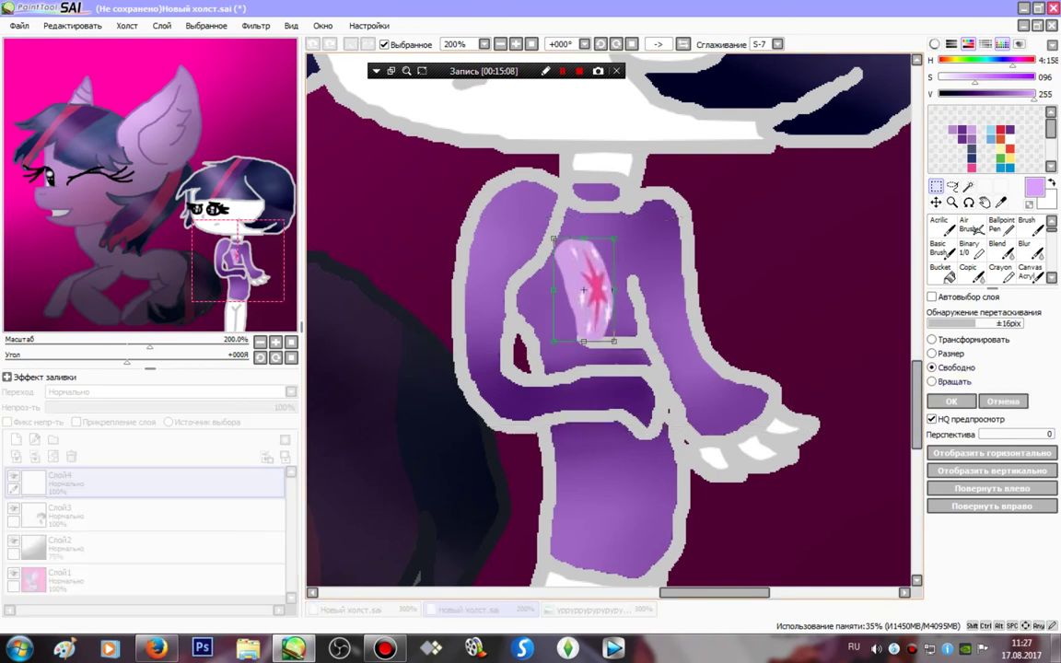
drag(553, 289, 518, 298)
mouse_move(614, 238)
mouse_down()
mouse_move(627, 235)
mouse_move(601, 256)
mouse_up()
mouse_move(573, 293)
mouse_down()
mouse_move(604, 275)
mouse_move(573, 294)
mouse_up()
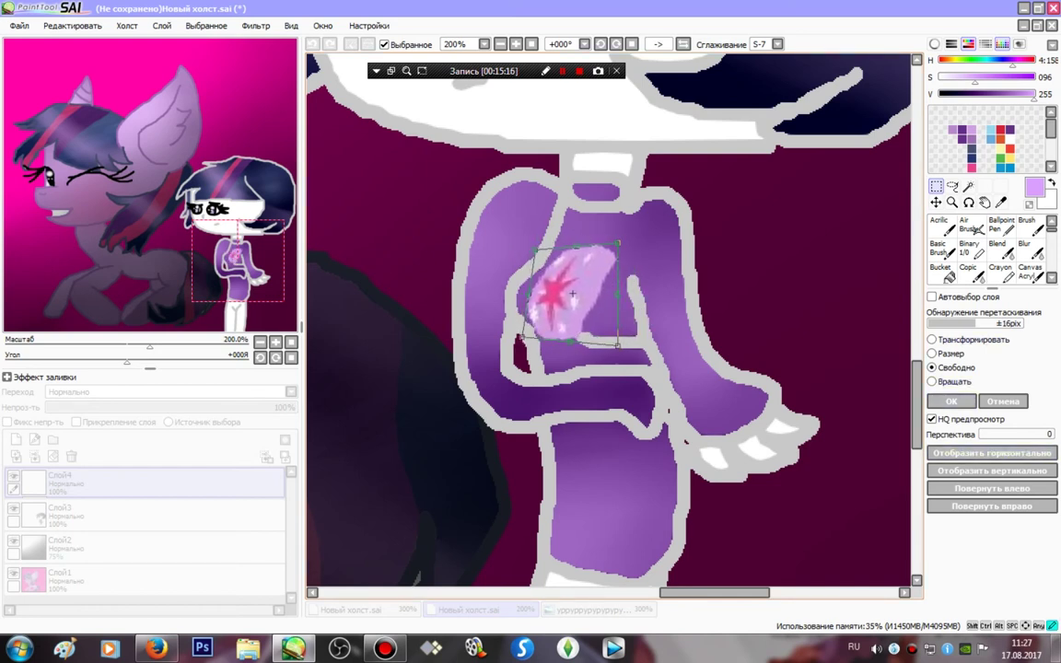
key(Return)
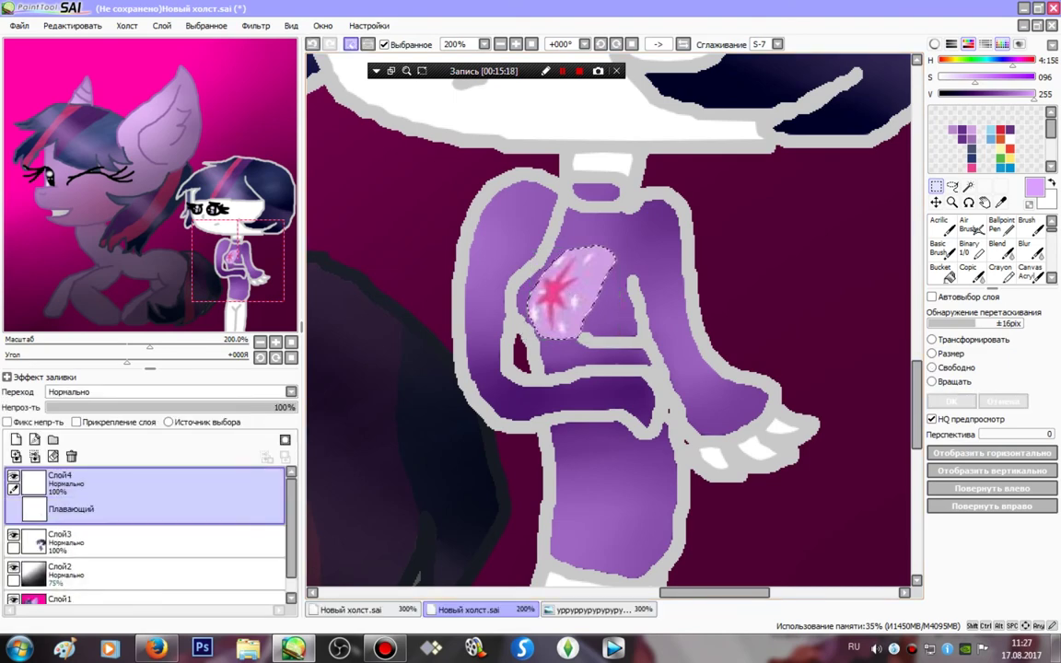
- Erase thin outlines around the star mark and its white sparkles with the transparent Binary pen at size 2
scroll(608, 321, up, 3)
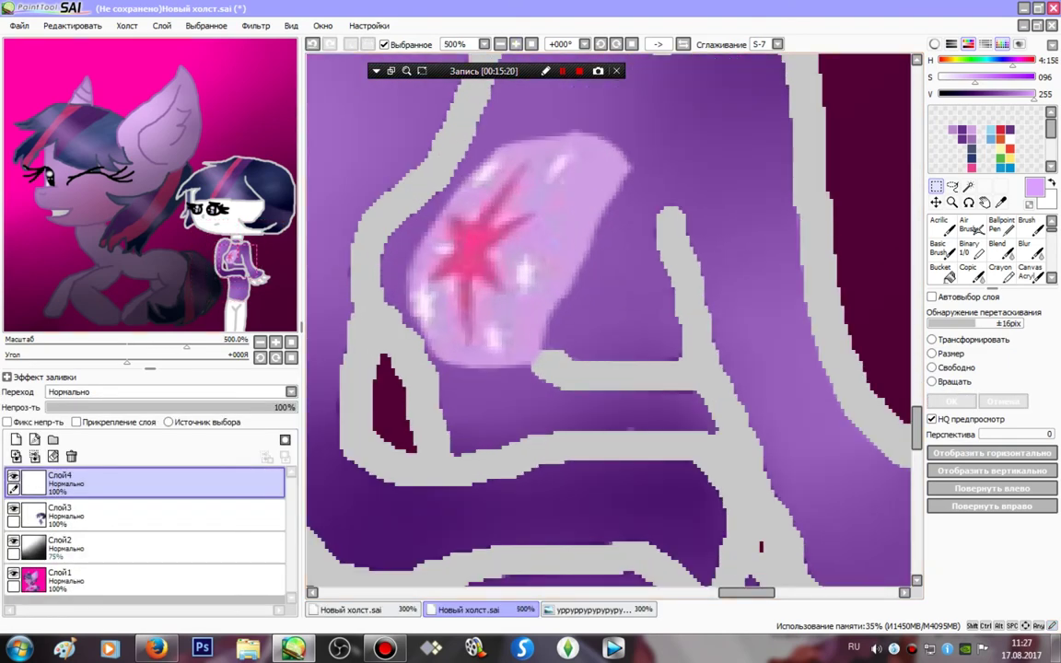
drag(608, 320, 669, 356)
click(969, 247)
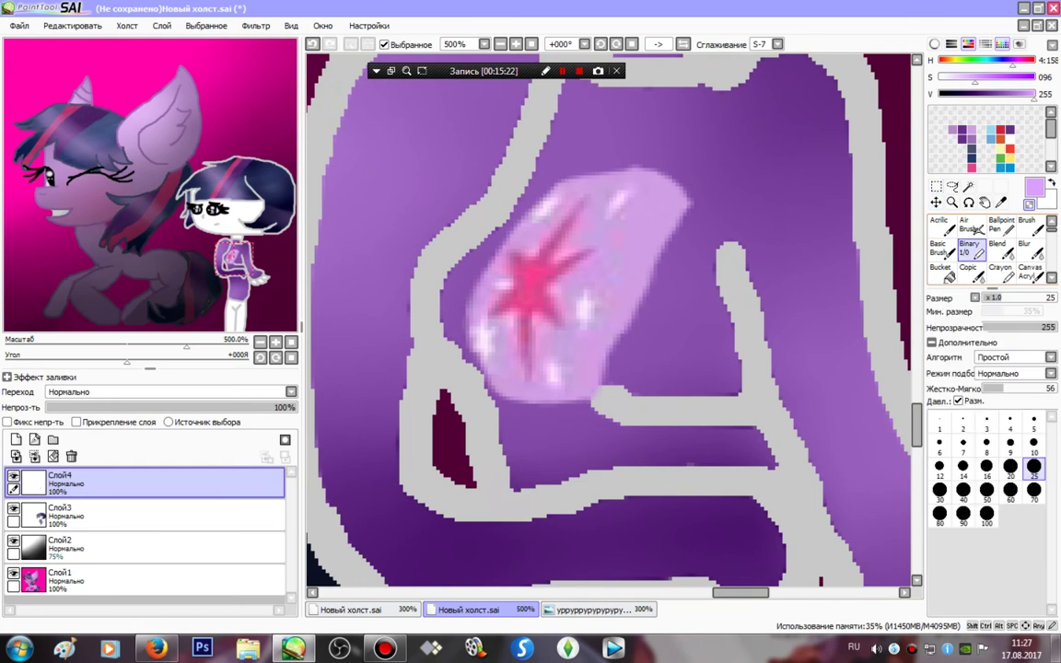
drag(557, 261, 596, 198)
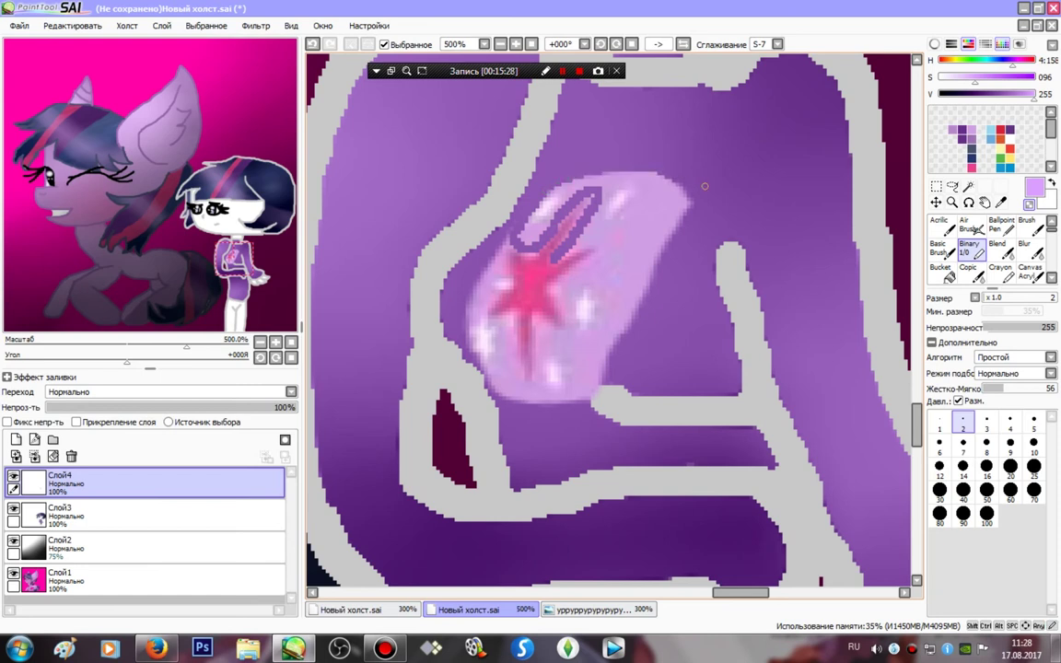
mouse_move(569, 251)
mouse_down()
mouse_move(596, 250)
mouse_move(559, 278)
mouse_move(570, 319)
mouse_move(538, 363)
mouse_move(512, 332)
mouse_up()
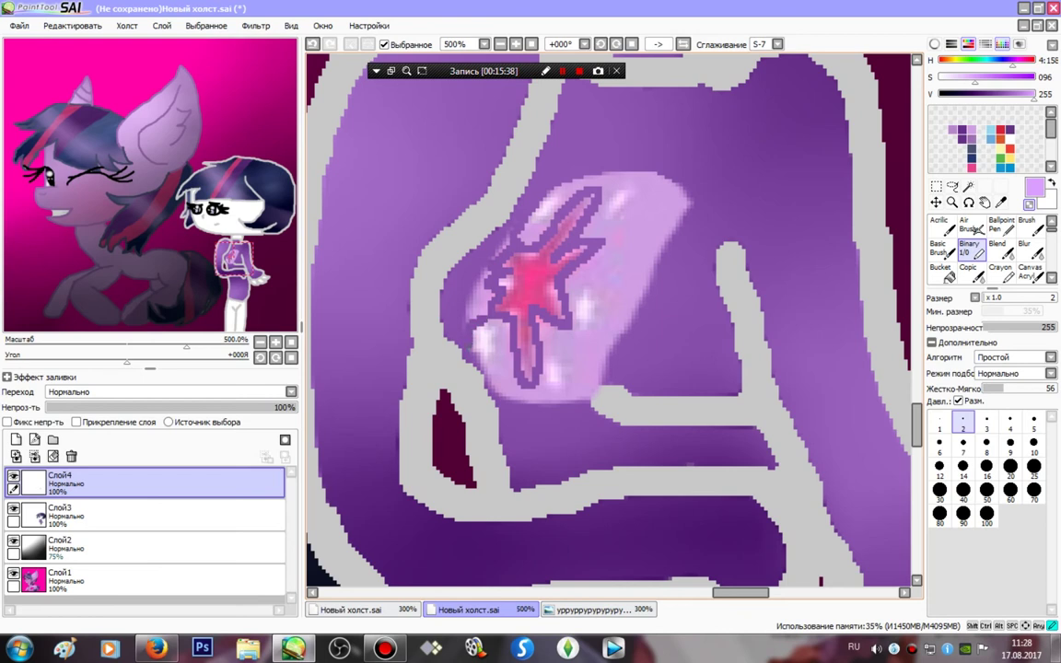
drag(551, 359, 547, 365)
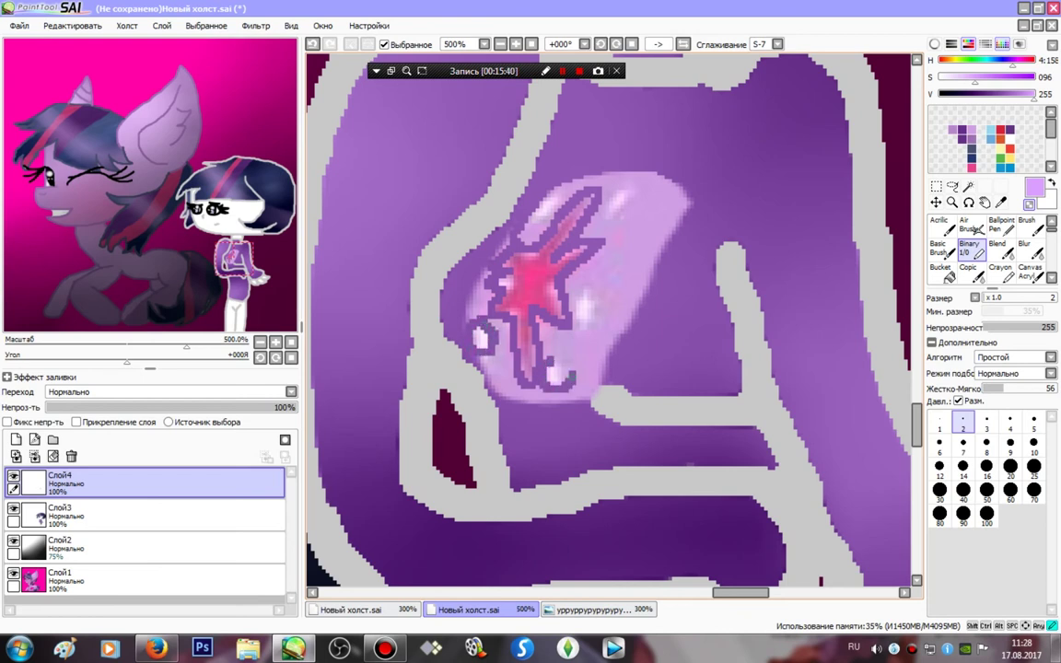
drag(582, 327, 594, 296)
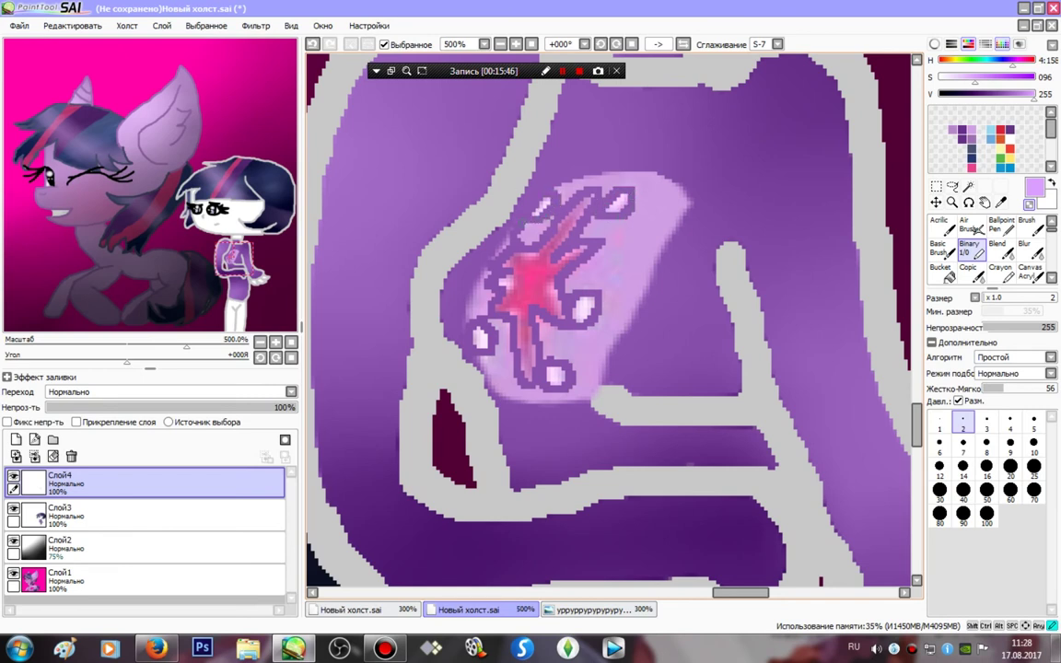
- Erase the leftover light-purple background around the star and sparkles with the transparent Binary pen at sizes 10, 5 and 4
click(1034, 443)
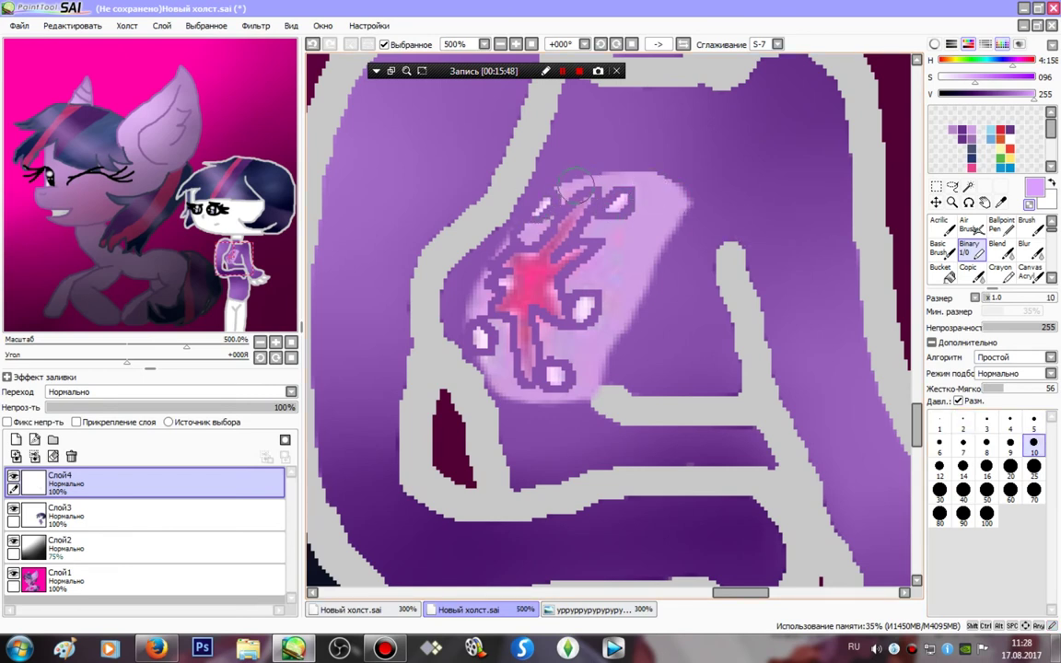
mouse_move(568, 178)
mouse_down()
mouse_move(628, 172)
mouse_move(681, 196)
mouse_move(655, 266)
mouse_move(603, 275)
mouse_move(631, 254)
mouse_move(657, 197)
mouse_up()
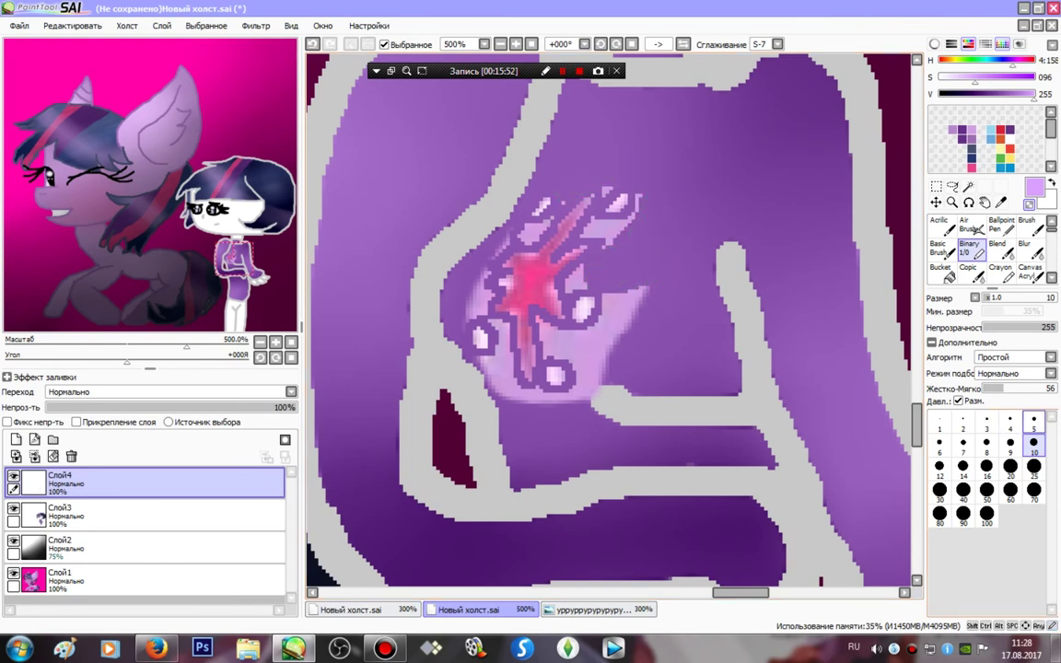
click(1034, 423)
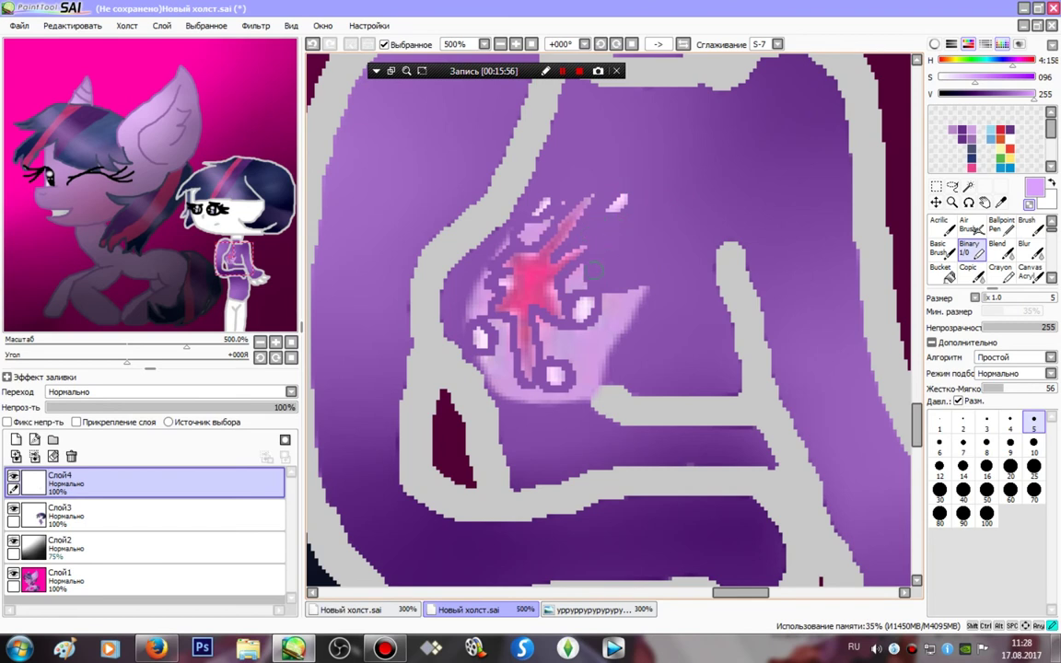
mouse_move(653, 290)
mouse_down()
mouse_move(617, 292)
mouse_move(605, 321)
mouse_move(586, 332)
mouse_move(542, 319)
mouse_move(558, 351)
mouse_move(644, 329)
mouse_move(642, 309)
mouse_move(620, 334)
mouse_up()
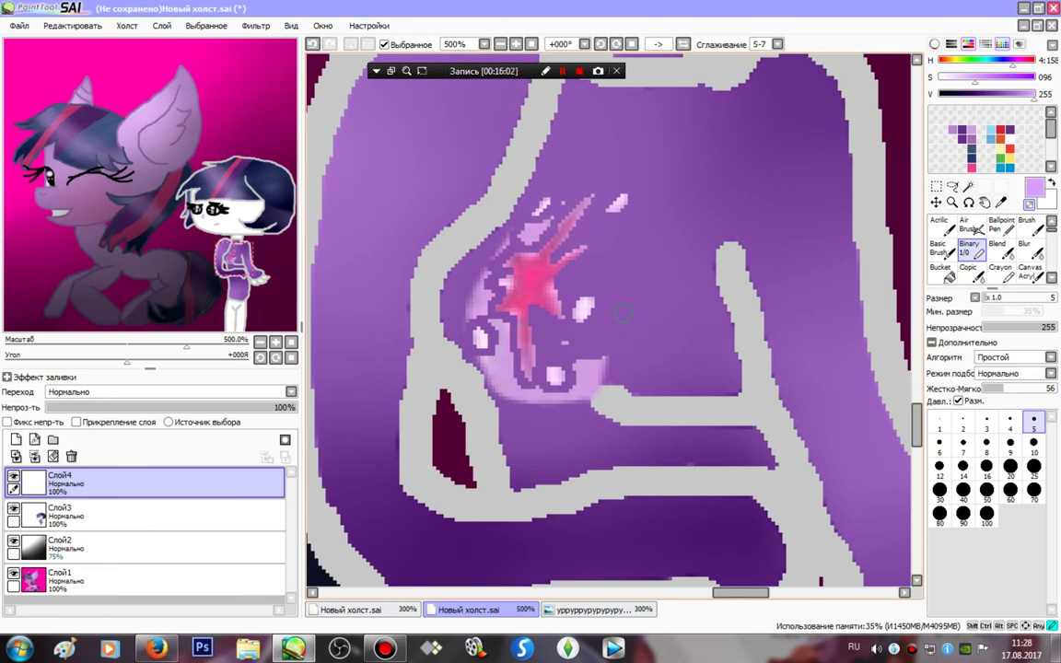
drag(595, 390, 498, 391)
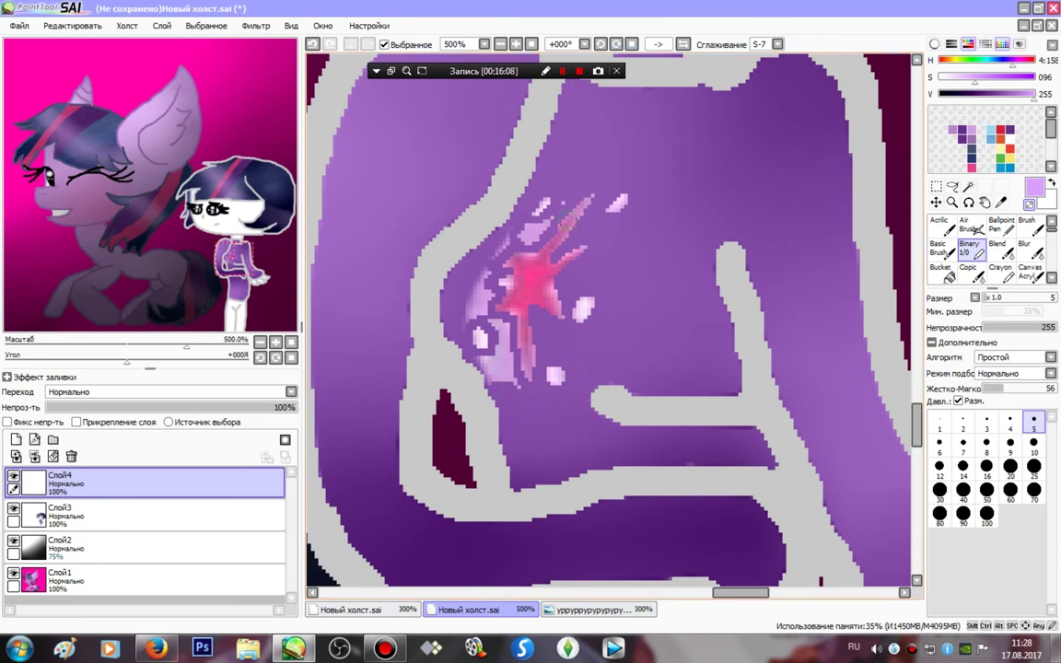
key(bracketleft)
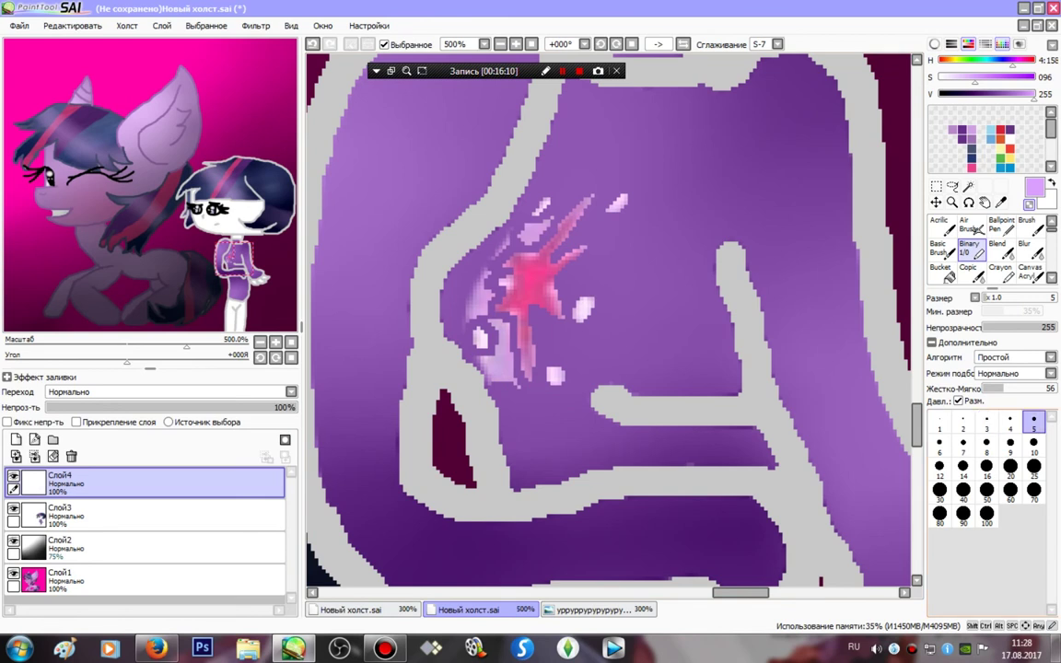
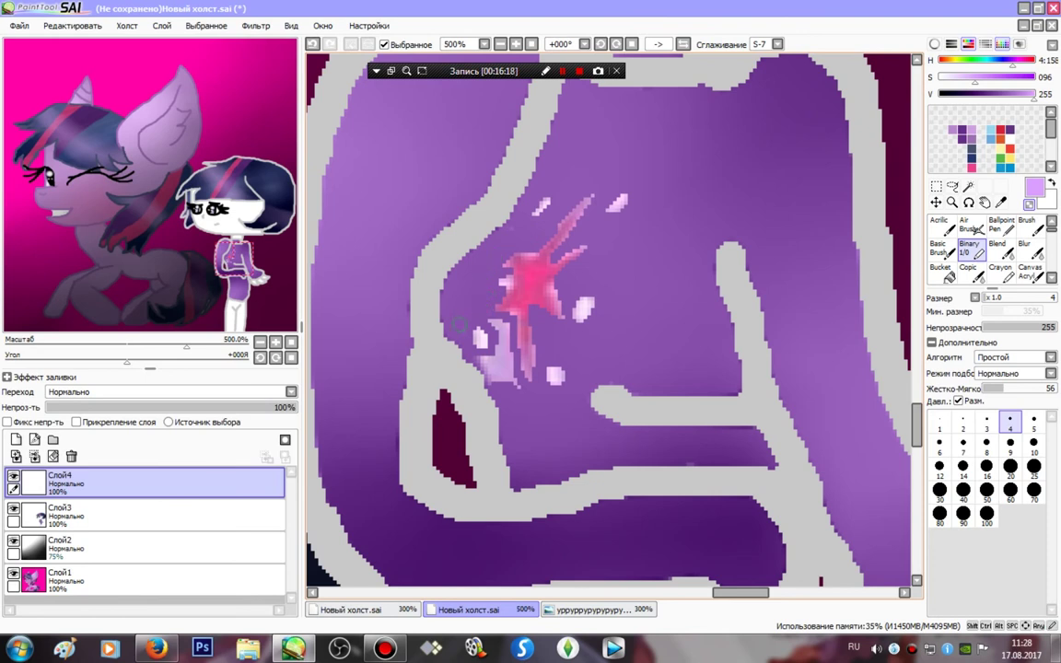
mouse_move(507, 340)
mouse_down()
mouse_move(516, 384)
mouse_move(480, 362)
mouse_up()
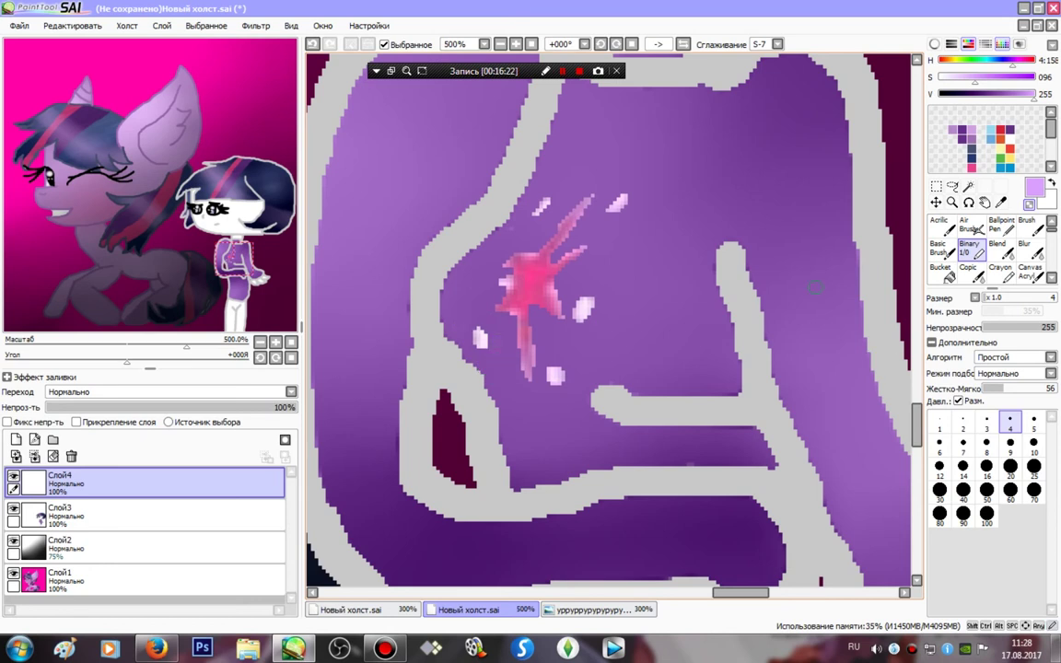
- Paint the star's missing upper-left point in its own pink at size 2, soften it with Blur, and merge the layer down
key(bracketleft)
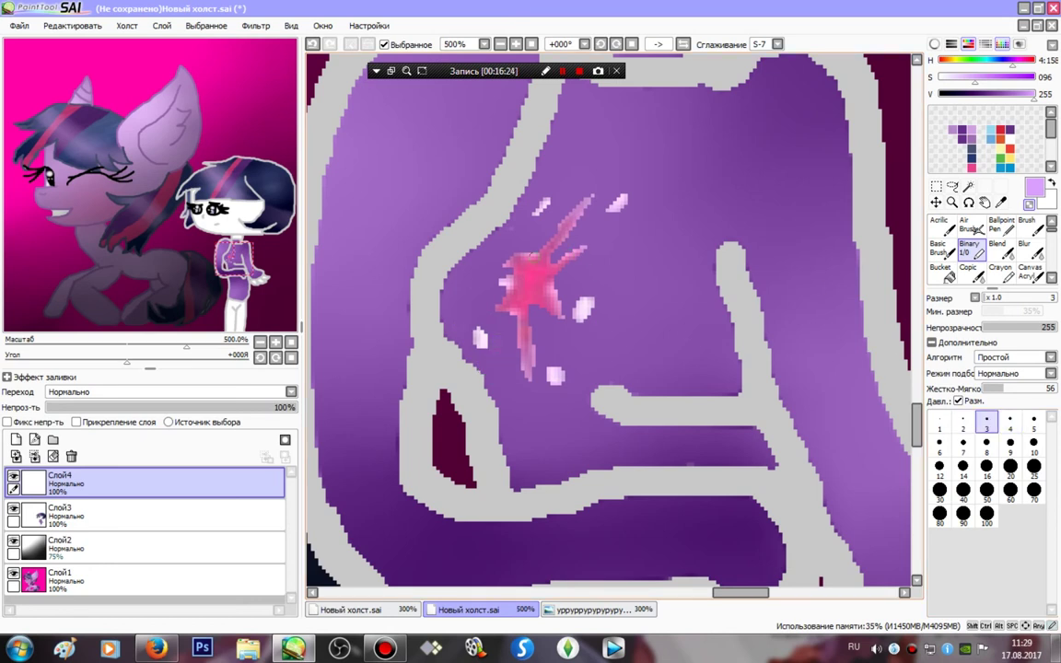
right_click(533, 267)
click(963, 423)
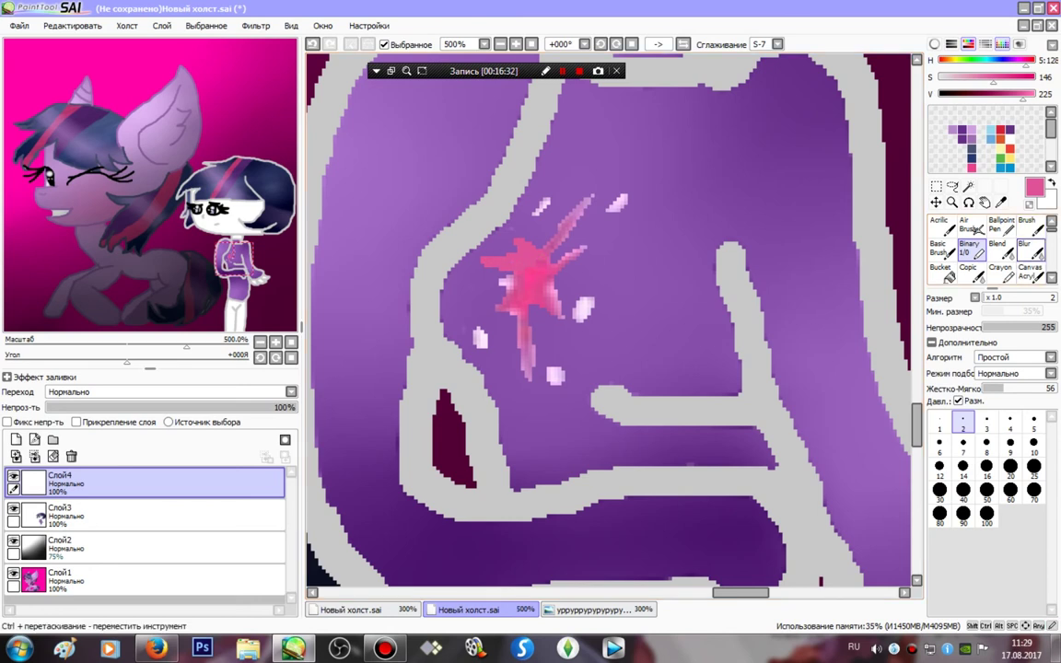
click(1029, 251)
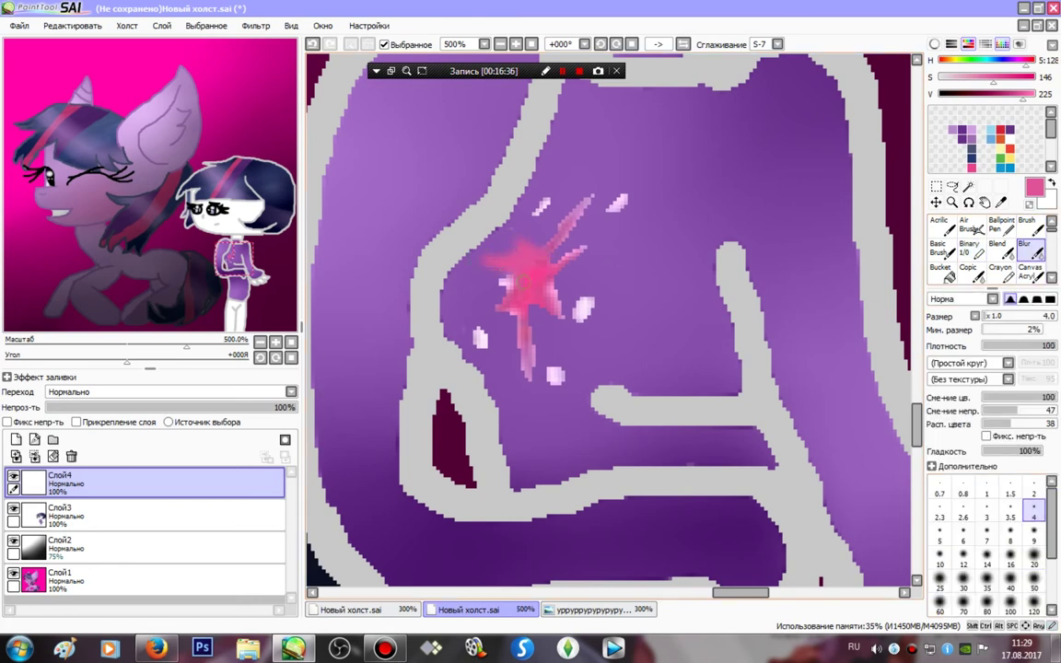
click(35, 457)
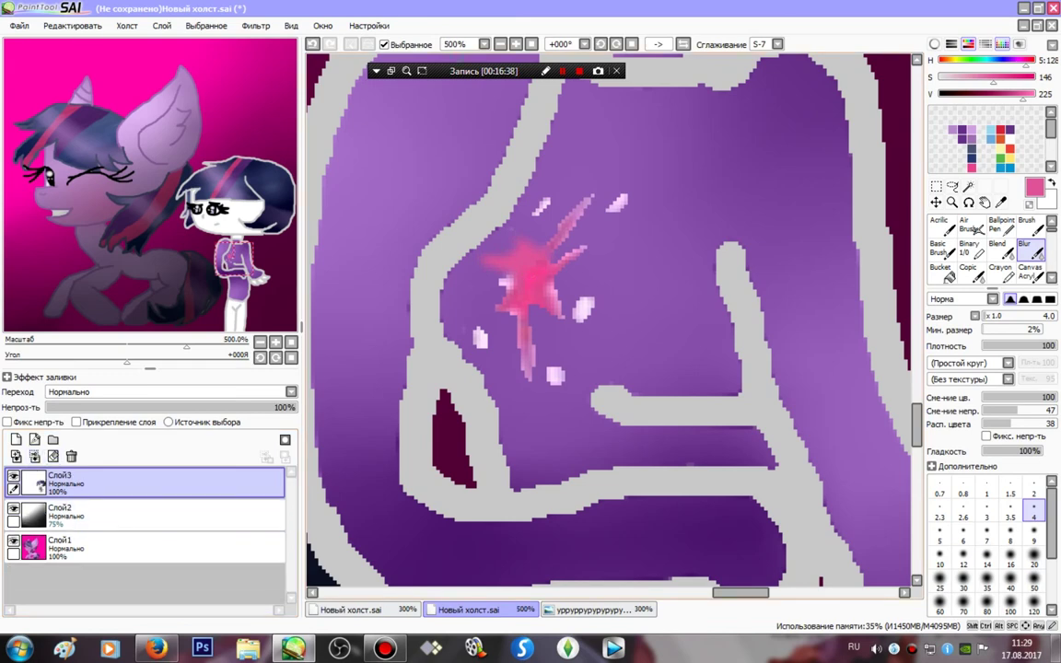
- Select the human's white trouser areas with the Magic Wand and fill them with dark blue from the swatches, using the Binary pen
click(500, 44)
mouse_move(236, 311)
mouse_down()
mouse_move(240, 320)
mouse_move(232, 304)
mouse_up()
click(969, 186)
click(686, 382)
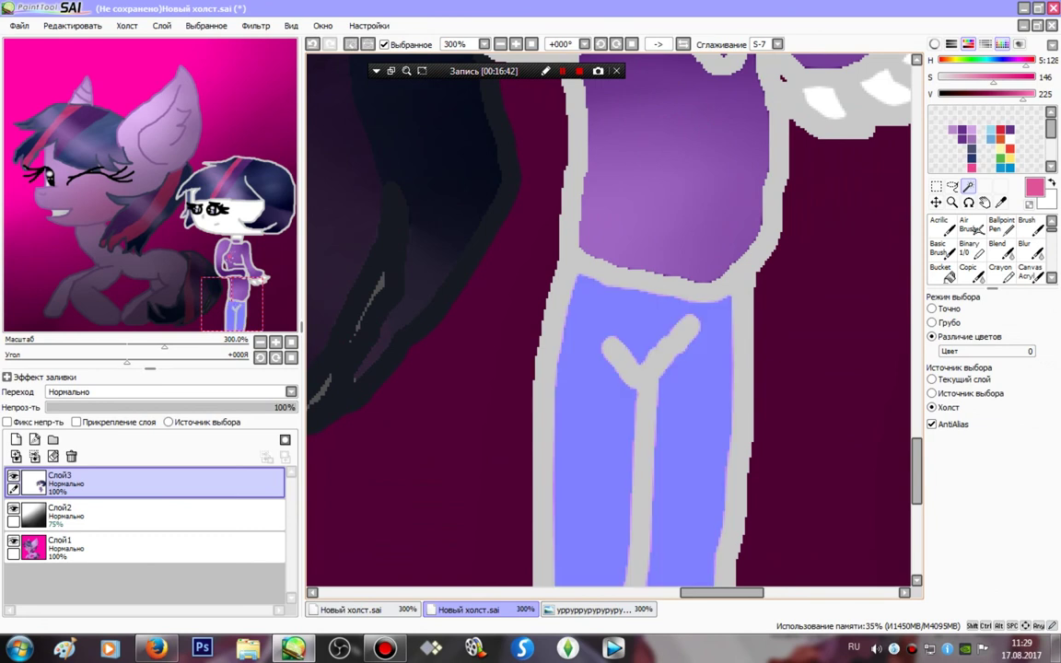
click(969, 247)
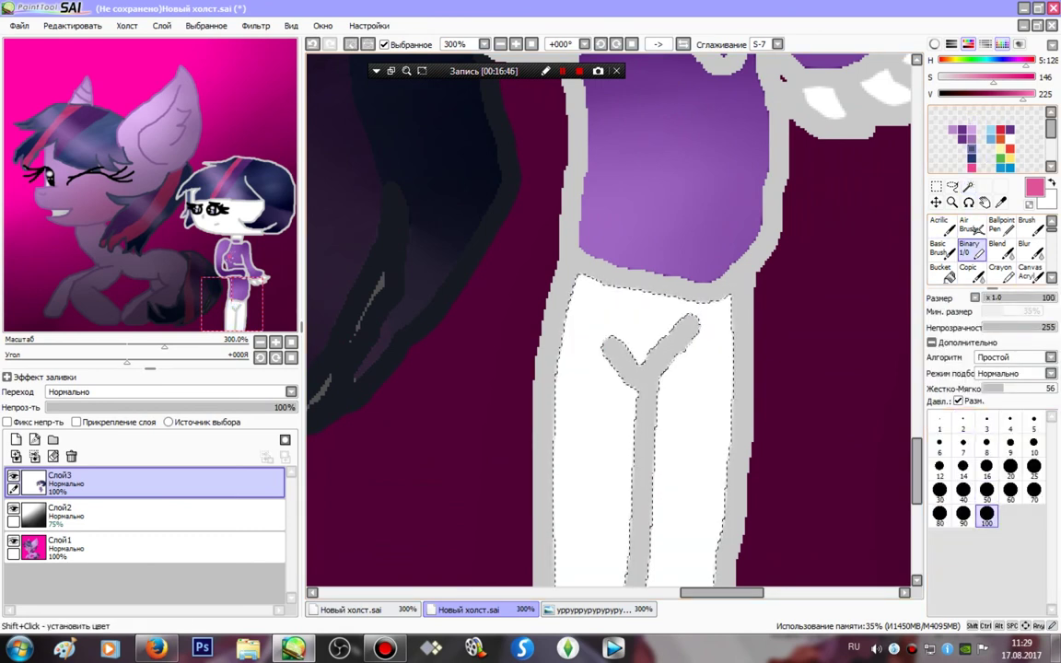
alt+click(896, 194)
mouse_move(559, 305)
mouse_down()
mouse_move(980, 365)
mouse_move(608, 319)
mouse_up()
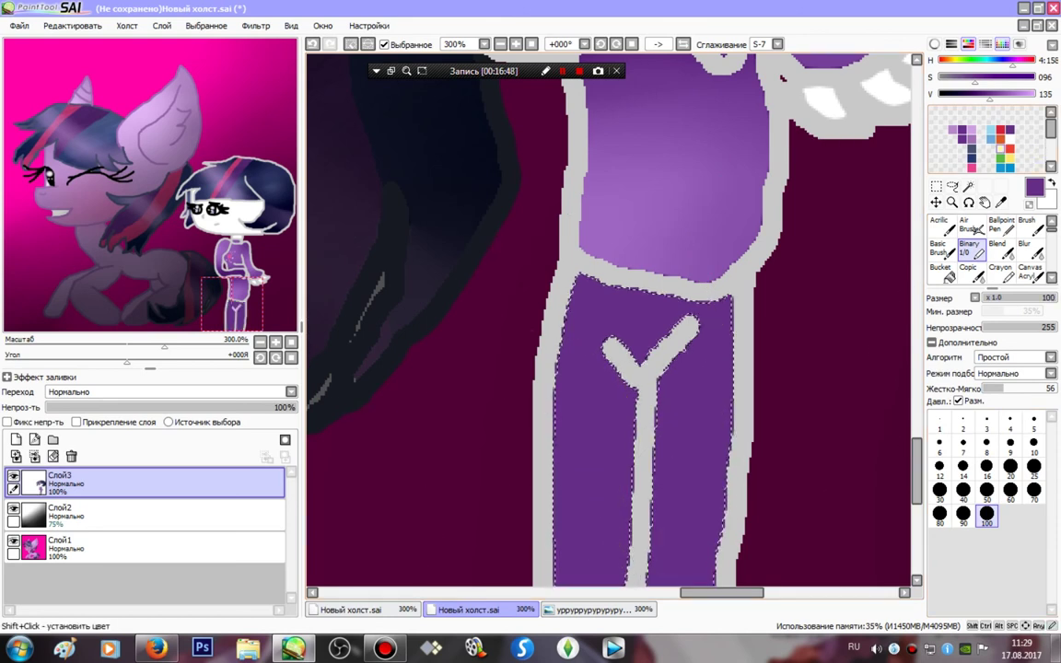
click(972, 157)
drag(710, 368, 636, 506)
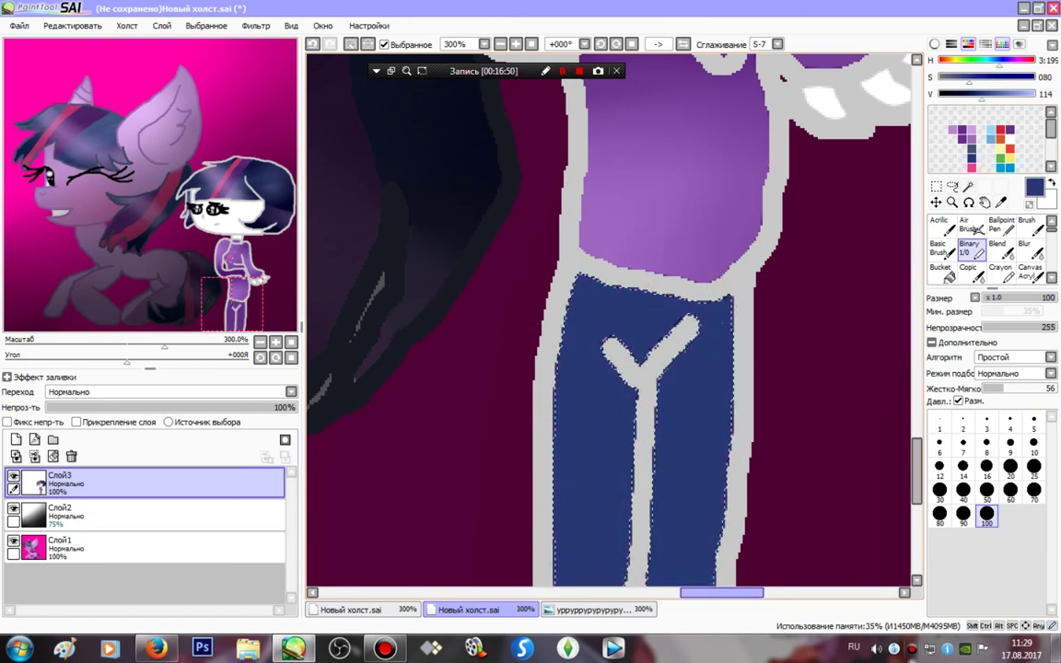
- Shade the trousers in near-black navy at brightness 38, and add light-blue strips at brightness 255 and size 25 along the outer edges
drag(725, 302, 675, 209)
click(963, 95)
mouse_move(557, 244)
mouse_down()
mouse_move(781, 176)
mouse_move(615, 547)
mouse_up()
click(1034, 469)
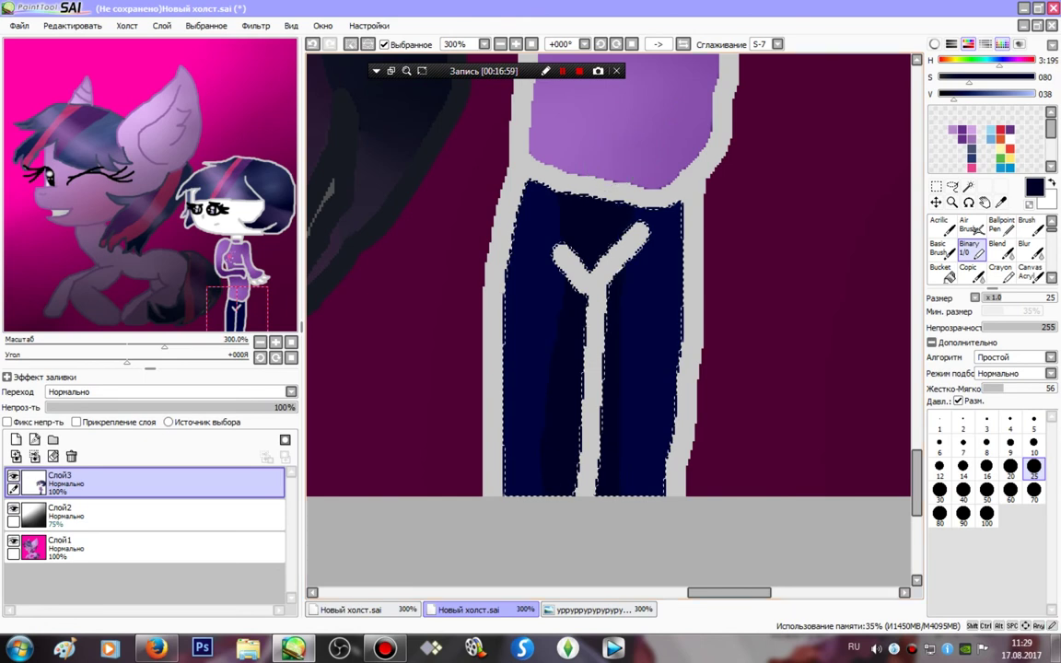
click(1034, 95)
drag(683, 212, 661, 505)
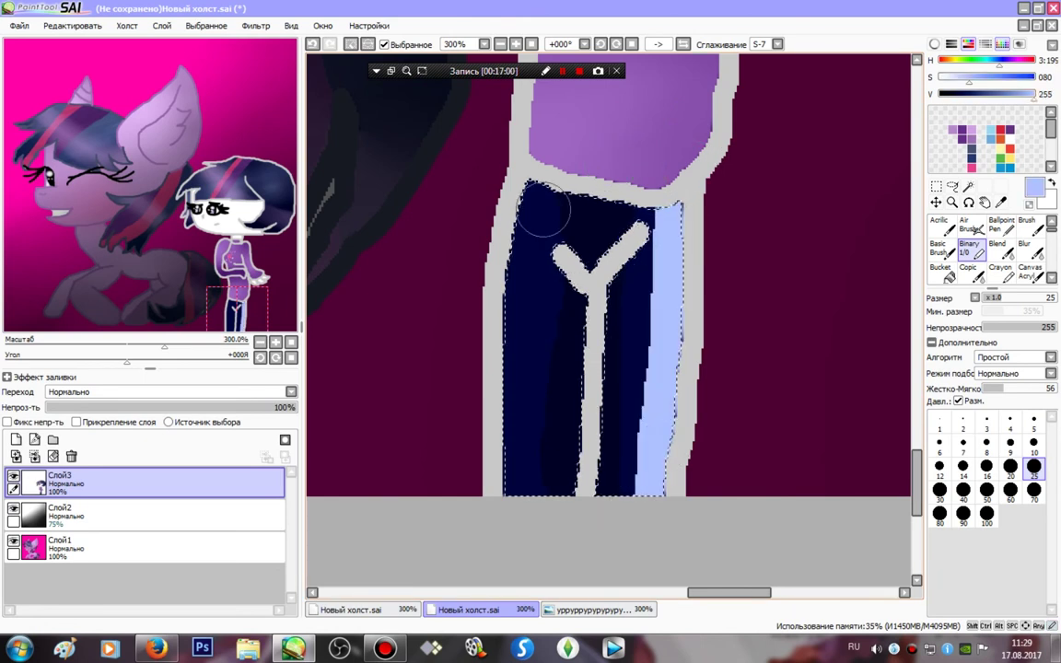
drag(546, 210, 532, 479)
- Blend the trousers' light strips into the dark blue with Blur, first at size 9 and then at size 50
click(1027, 224)
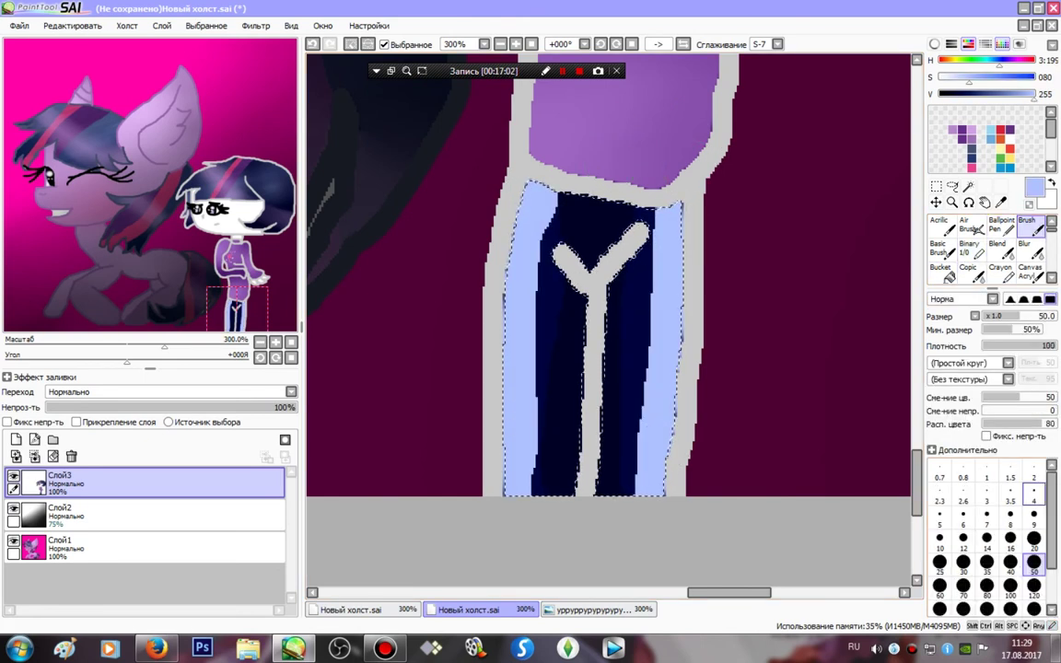
click(1029, 247)
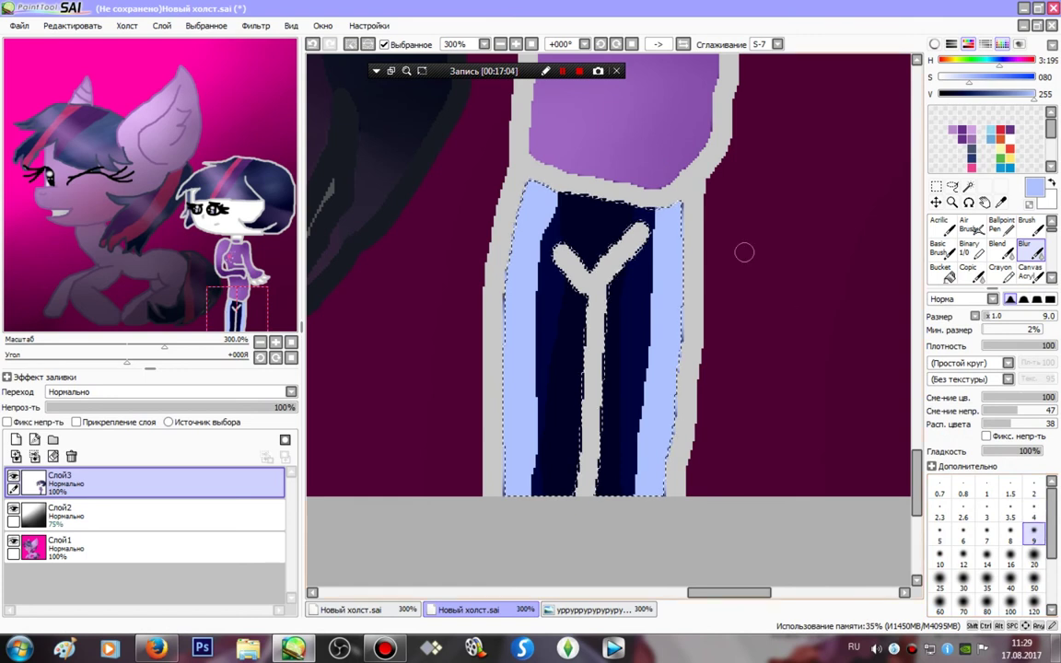
mouse_move(645, 504)
mouse_down()
mouse_move(650, 207)
mouse_move(606, 195)
mouse_move(655, 158)
mouse_move(594, 240)
mouse_move(563, 341)
mouse_move(498, 195)
mouse_move(517, 498)
mouse_up()
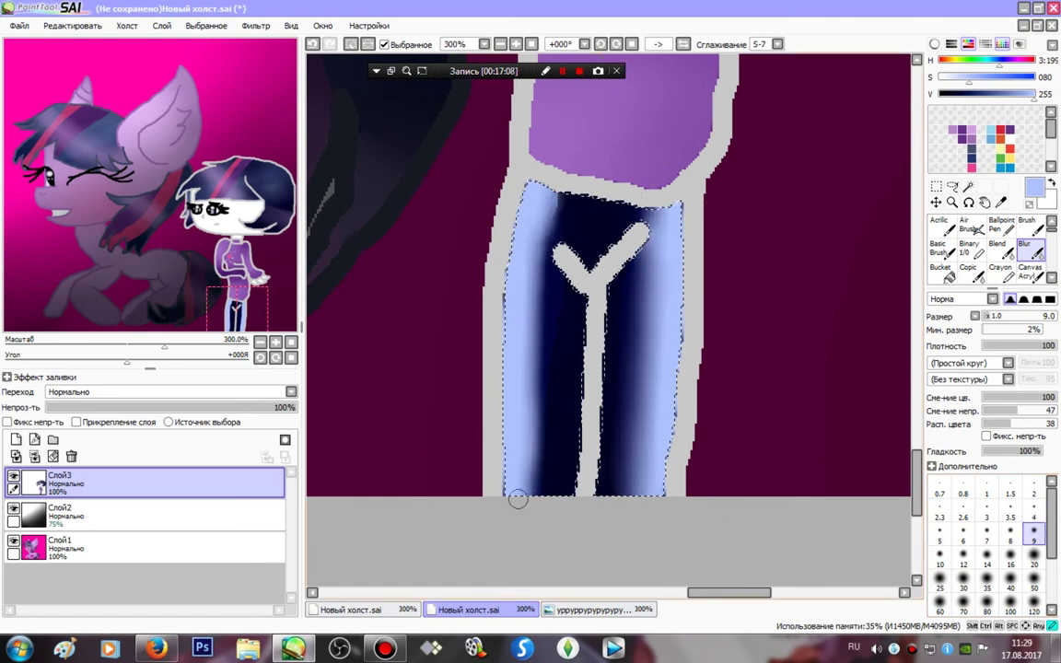
click(1033, 580)
mouse_move(652, 231)
mouse_down()
mouse_move(656, 372)
mouse_move(541, 86)
mouse_up()
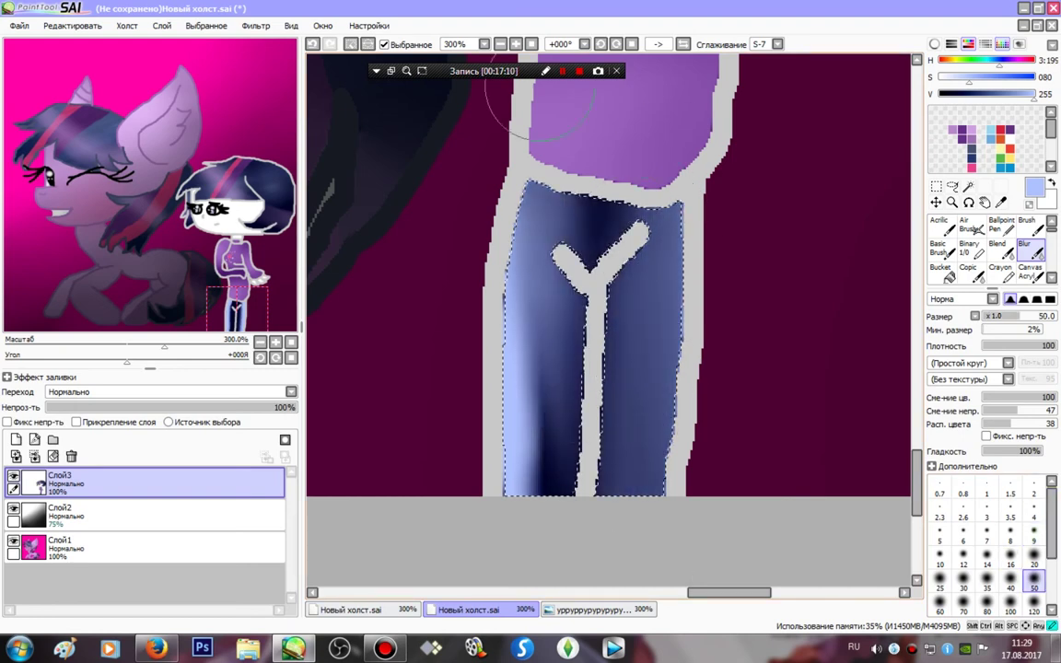
- Clear the trouser selection, choose a light-blue swatch for the Binary pen, and add a new layer above the human
scroll(432, 173, up, 5)
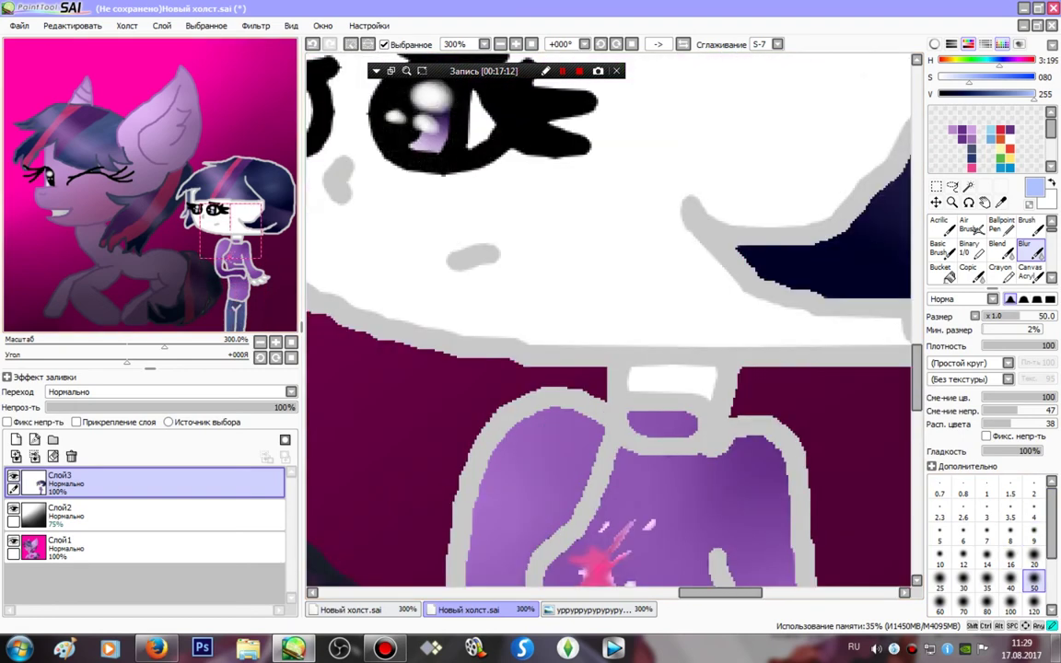
drag(230, 230, 210, 213)
click(352, 44)
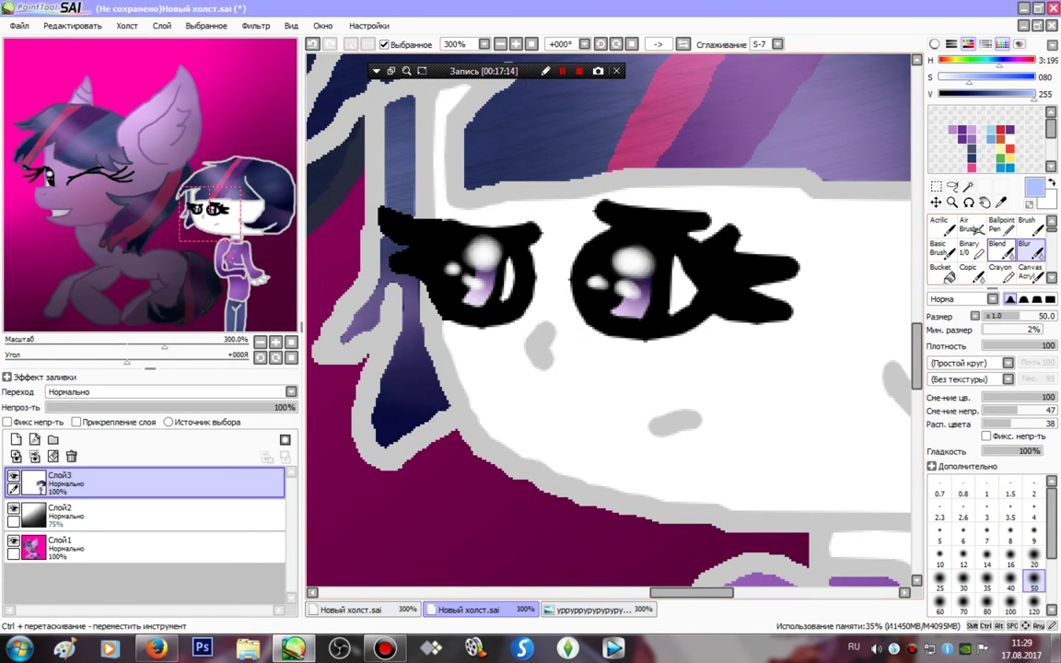
click(971, 249)
click(992, 130)
click(1033, 445)
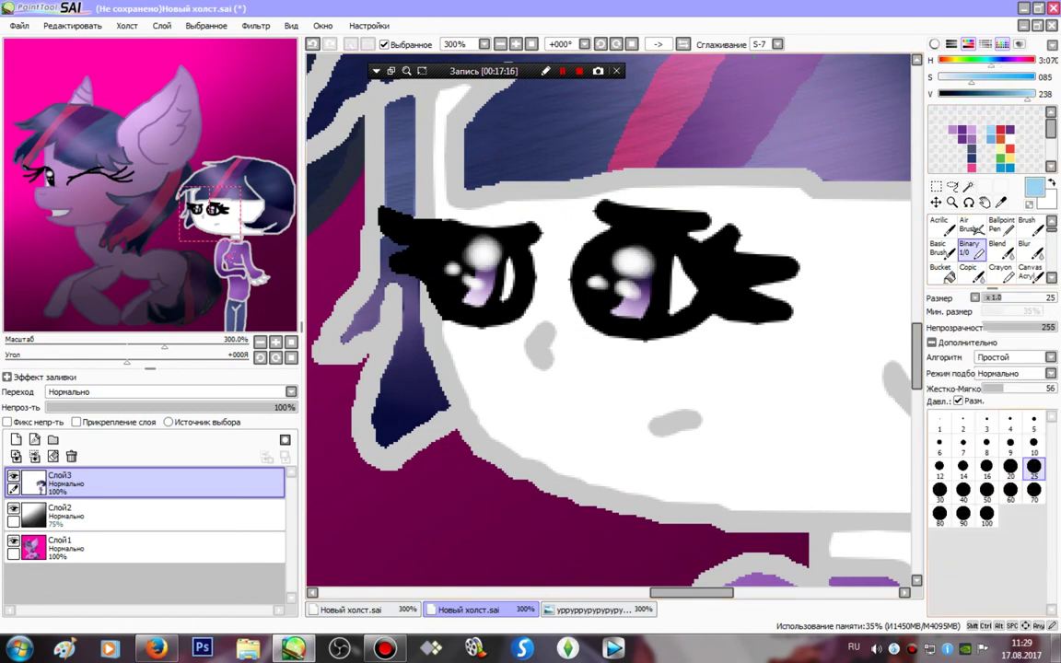
click(16, 439)
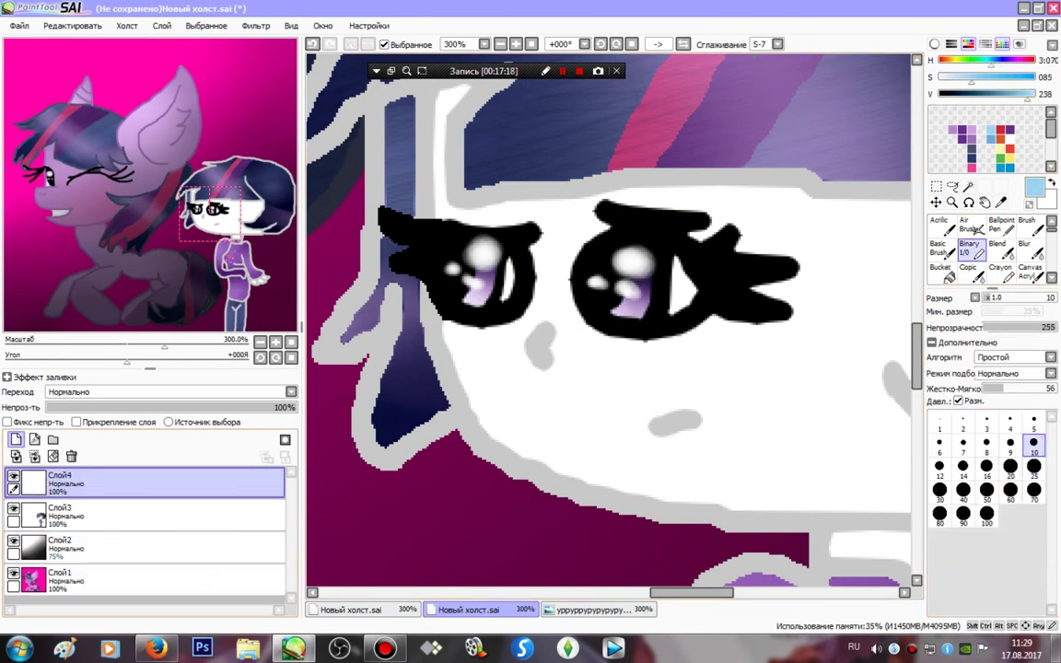
- Paint a light-blue tear pool under the human's right-hand eye, with size 5 streaks running down the cheek
mouse_move(701, 336)
mouse_down()
mouse_move(687, 318)
mouse_move(609, 343)
mouse_move(660, 324)
mouse_move(626, 420)
mouse_move(634, 476)
mouse_up()
click(1033, 422)
mouse_move(649, 350)
mouse_down()
mouse_move(650, 448)
mouse_move(669, 413)
mouse_up()
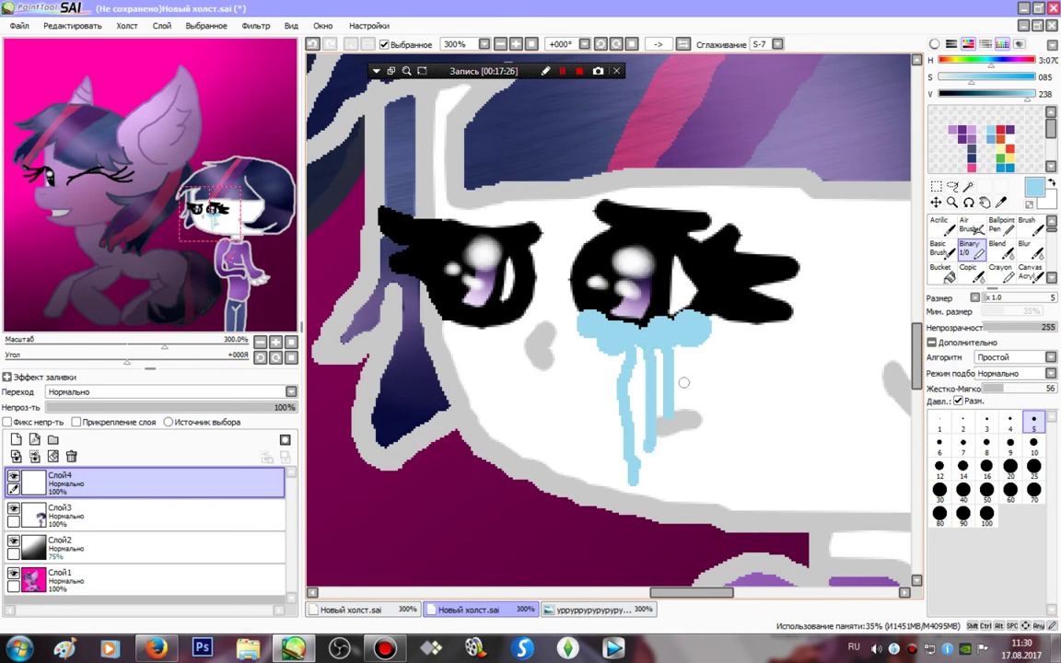
drag(695, 349, 698, 383)
drag(600, 346, 599, 414)
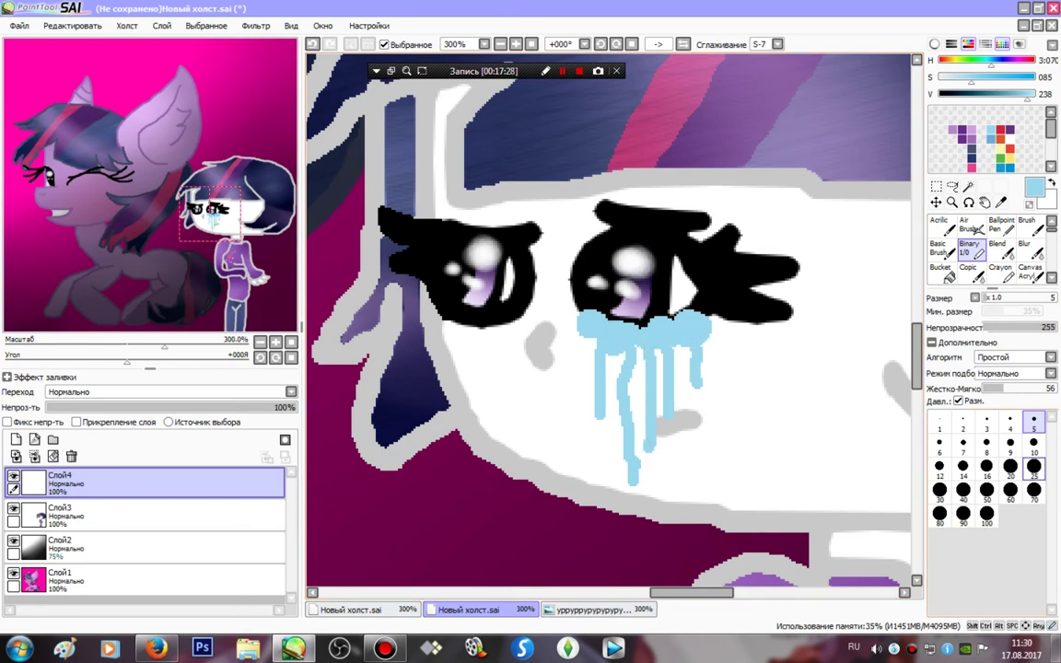
- Paint a light-blue tear pool under the human's left-hand eye, with size 5 streaks running down the cheek
key(bracketright)
key(bracketright)
key(bracketright)
key(bracketright)
key(bracketright)
mouse_move(438, 311)
mouse_down()
mouse_move(498, 319)
mouse_move(522, 306)
mouse_up()
key(bracketleft)
key(bracketleft)
key(bracketleft)
key(bracketleft)
key(bracketleft)
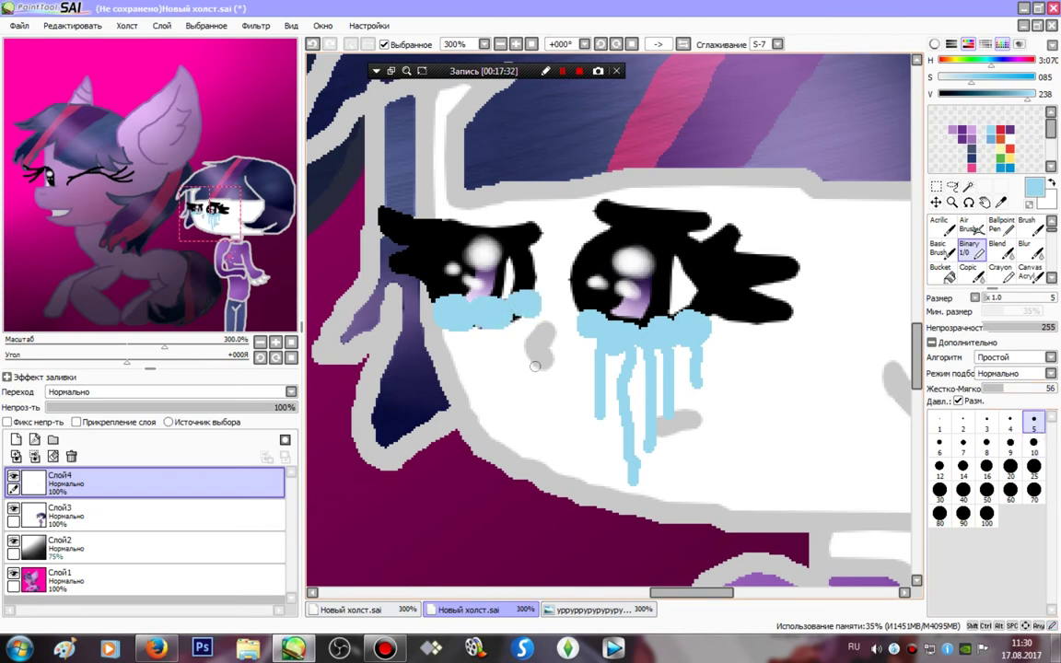
drag(458, 336, 483, 459)
drag(492, 332, 504, 424)
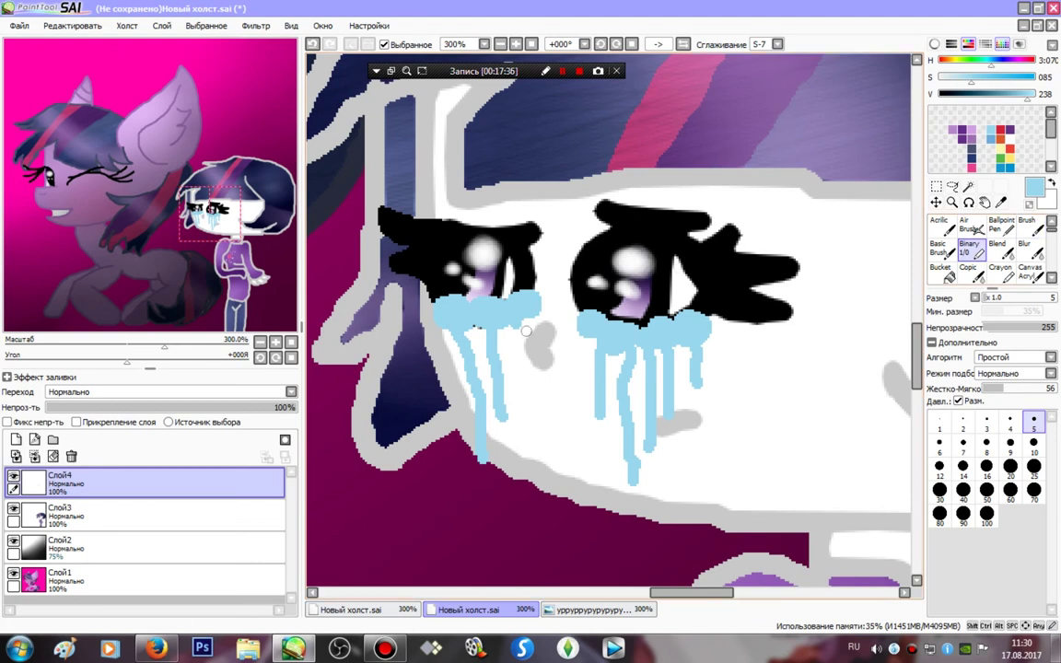
- Soften the tear pools and streaks under both of the human's eyes with Blur at size 9
click(1030, 249)
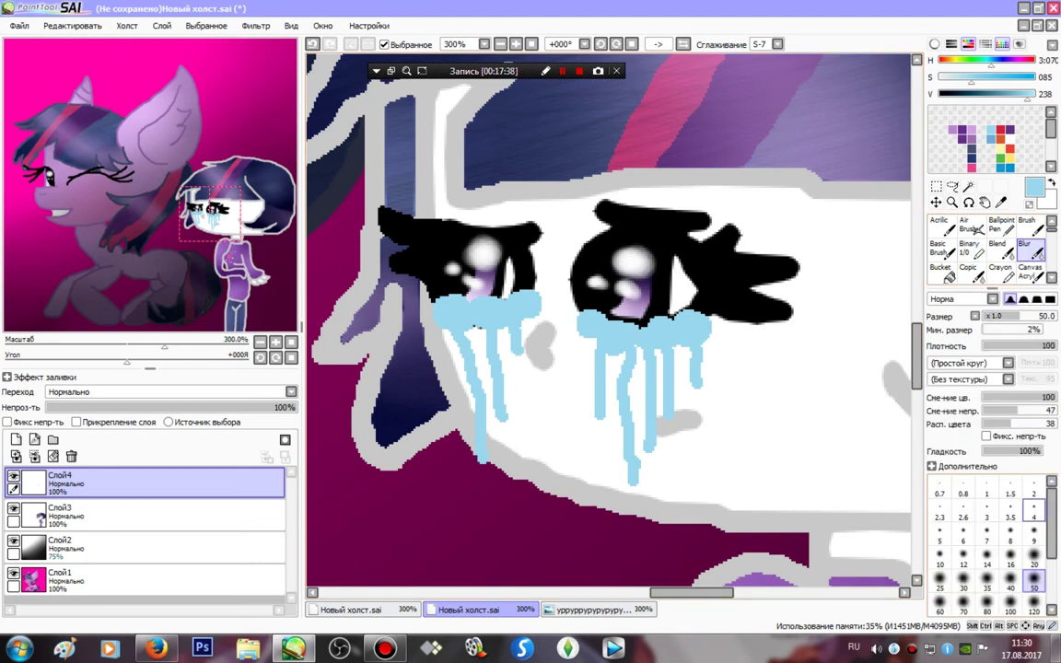
click(1033, 530)
mouse_move(615, 317)
mouse_down()
mouse_move(526, 307)
mouse_move(569, 301)
mouse_move(621, 323)
mouse_move(613, 399)
mouse_move(597, 401)
mouse_move(600, 353)
mouse_up()
mouse_move(560, 252)
mouse_down()
mouse_move(636, 327)
mouse_move(603, 304)
mouse_move(653, 233)
mouse_move(658, 267)
mouse_up()
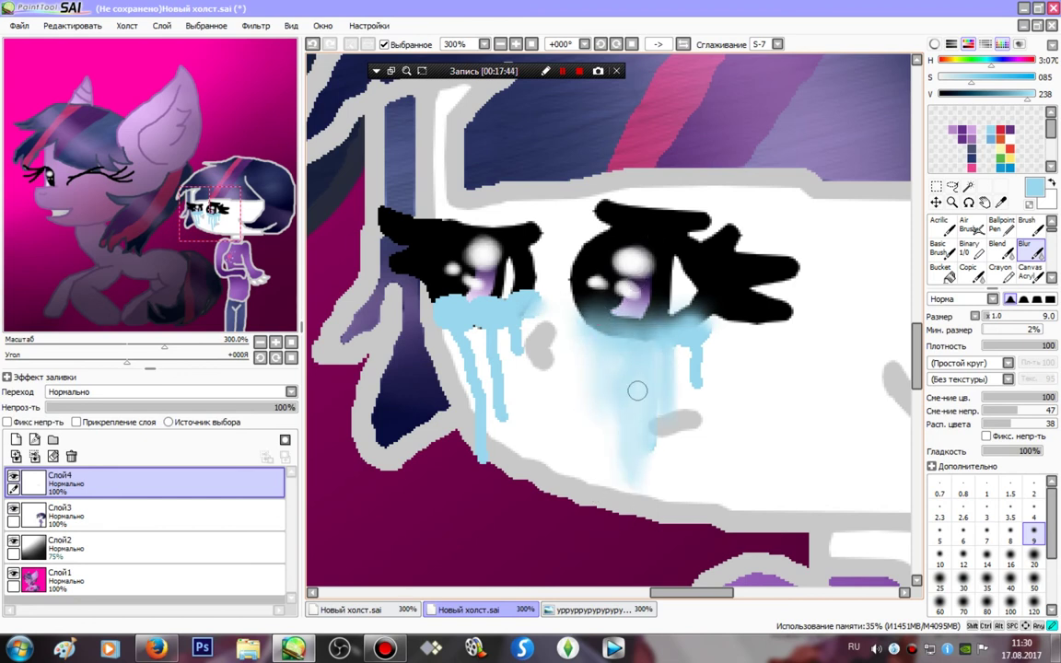
mouse_move(693, 308)
mouse_down()
mouse_move(707, 363)
mouse_move(678, 403)
mouse_move(715, 453)
mouse_up()
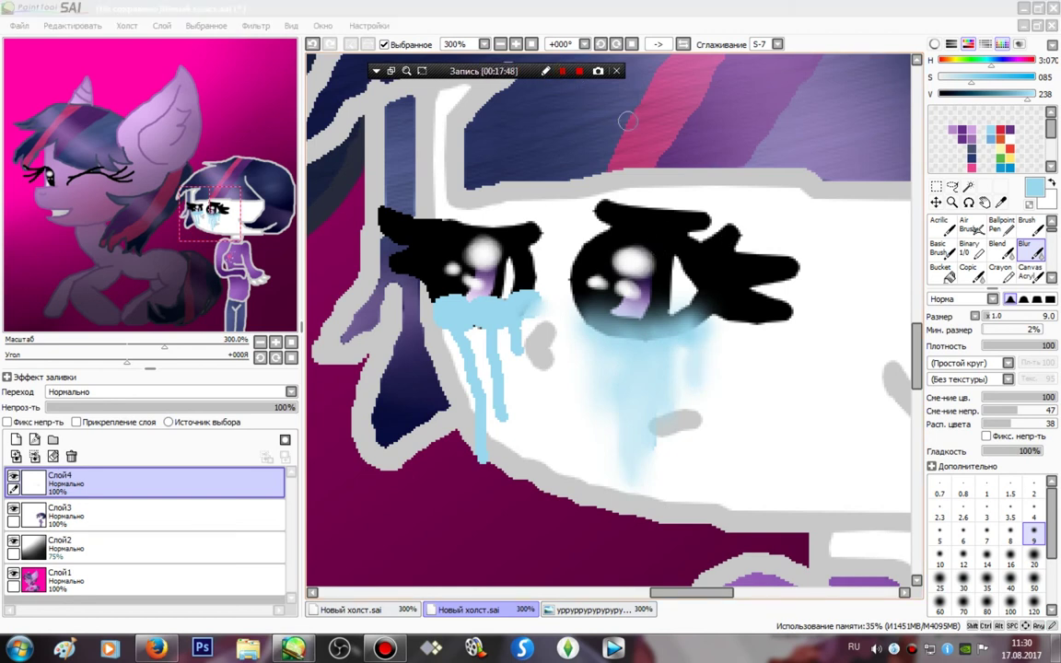
drag(704, 321, 652, 399)
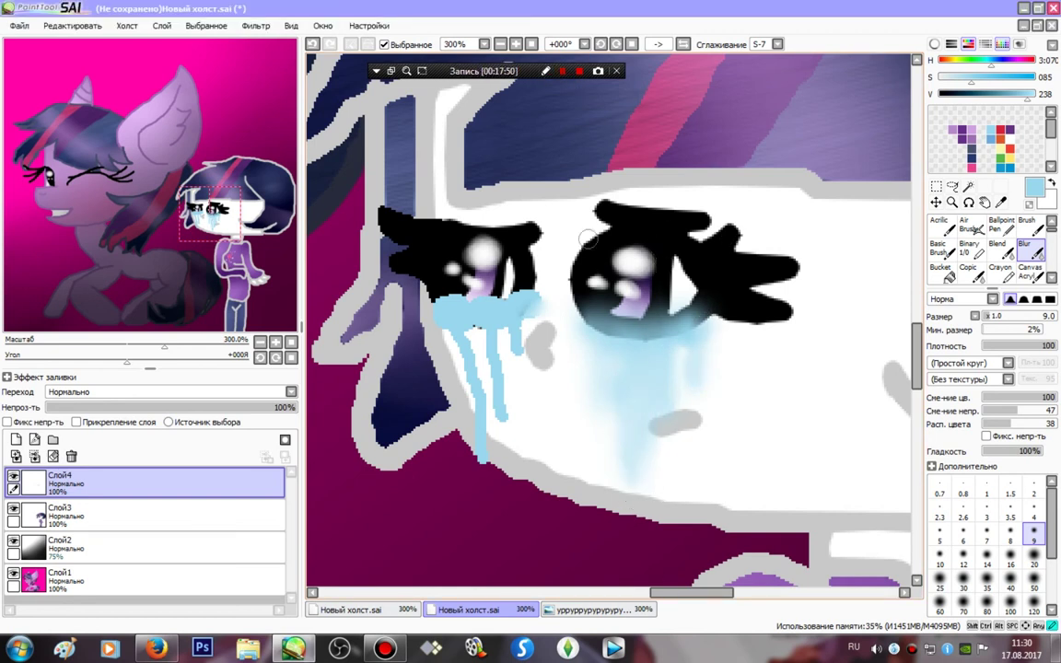
mouse_move(588, 237)
mouse_down()
mouse_move(514, 345)
mouse_move(497, 525)
mouse_move(480, 537)
mouse_move(471, 491)
mouse_move(489, 516)
mouse_move(475, 395)
mouse_move(492, 480)
mouse_move(475, 447)
mouse_move(493, 424)
mouse_move(464, 333)
mouse_up()
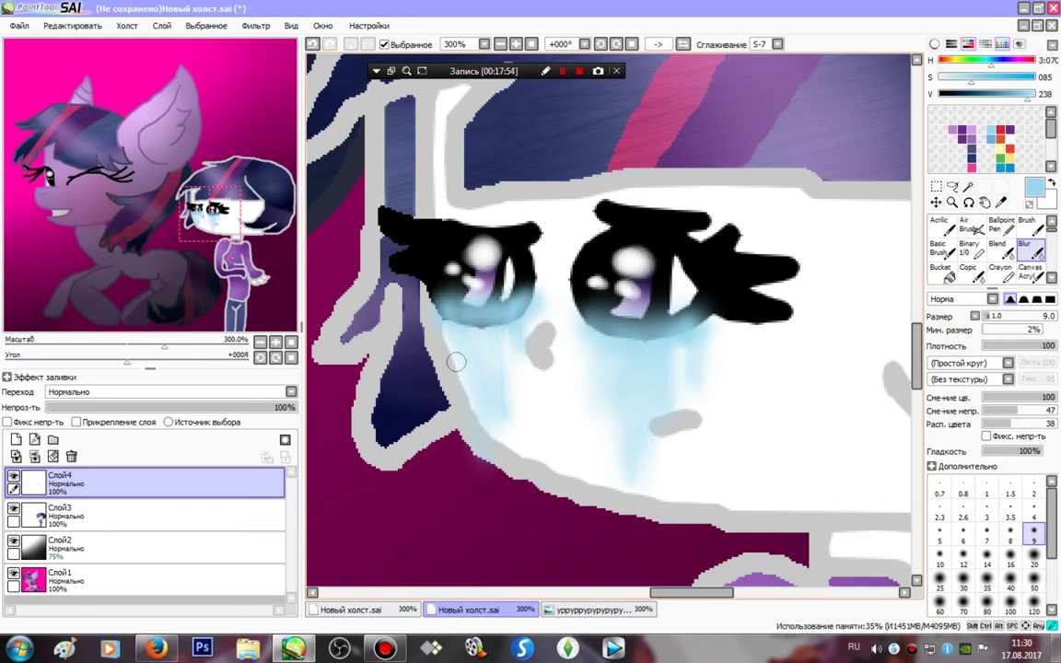
- Set the tear layer to 83% opacity, merge it down into the human layer, and reduce that layer to 61%
click(255, 408)
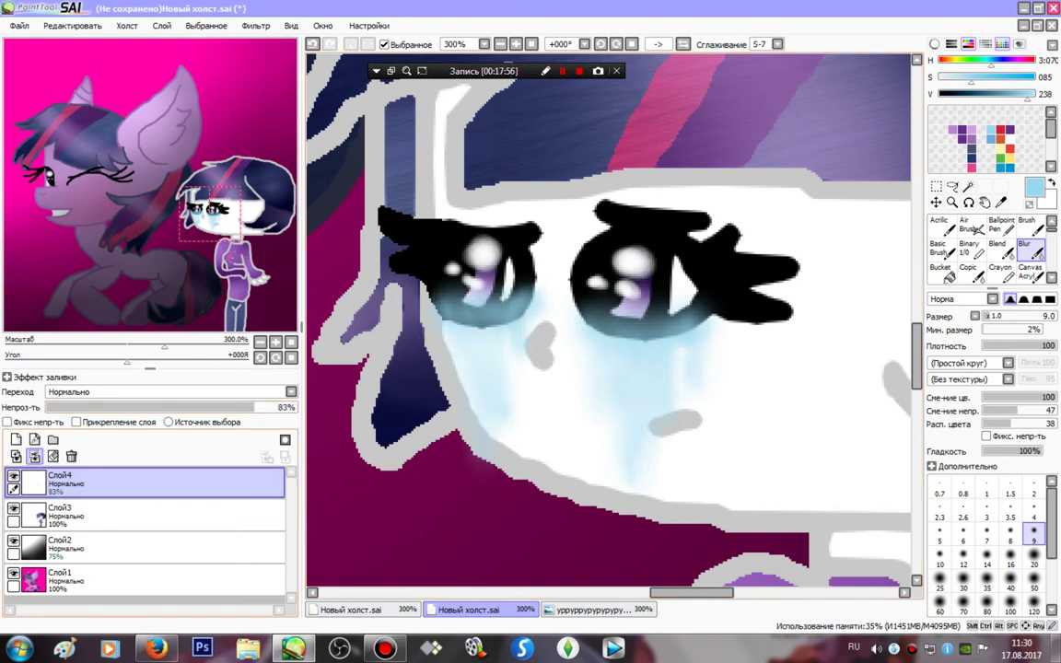
click(34, 457)
drag(273, 407, 199, 407)
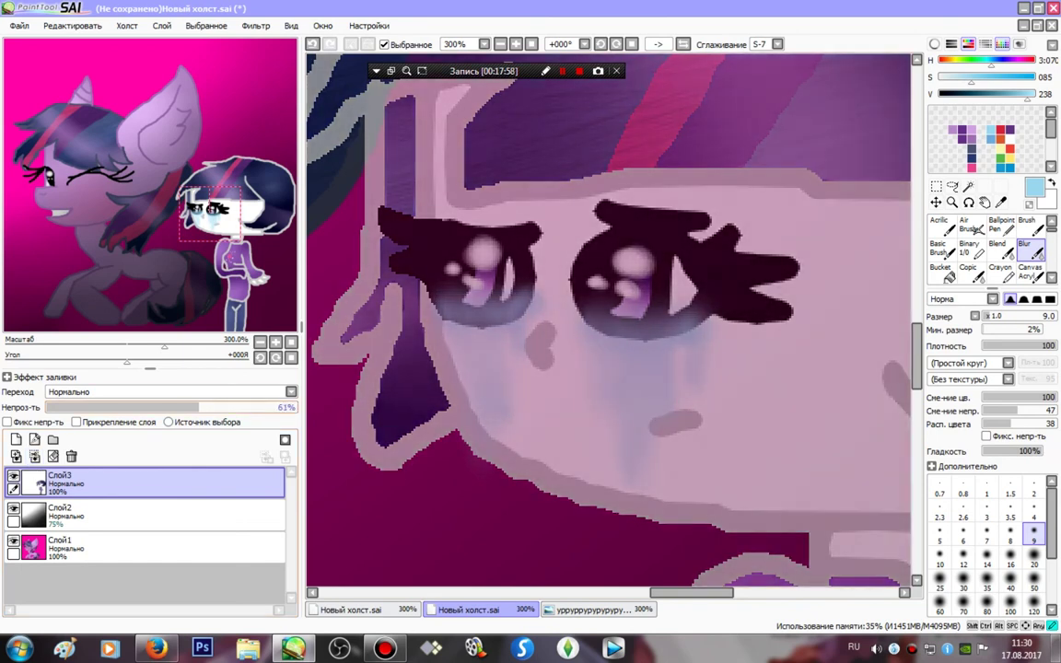
- Add a layer above the human and paint a white size 70 Binary zigzag from the feet up to the hair
click(16, 440)
click(531, 44)
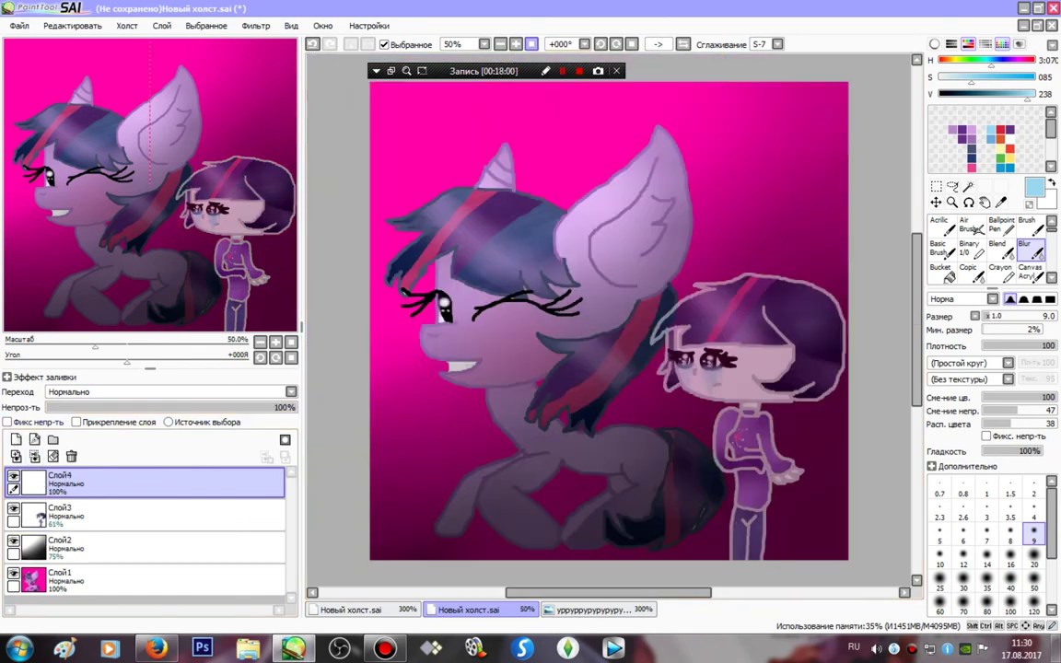
click(941, 77)
click(1034, 96)
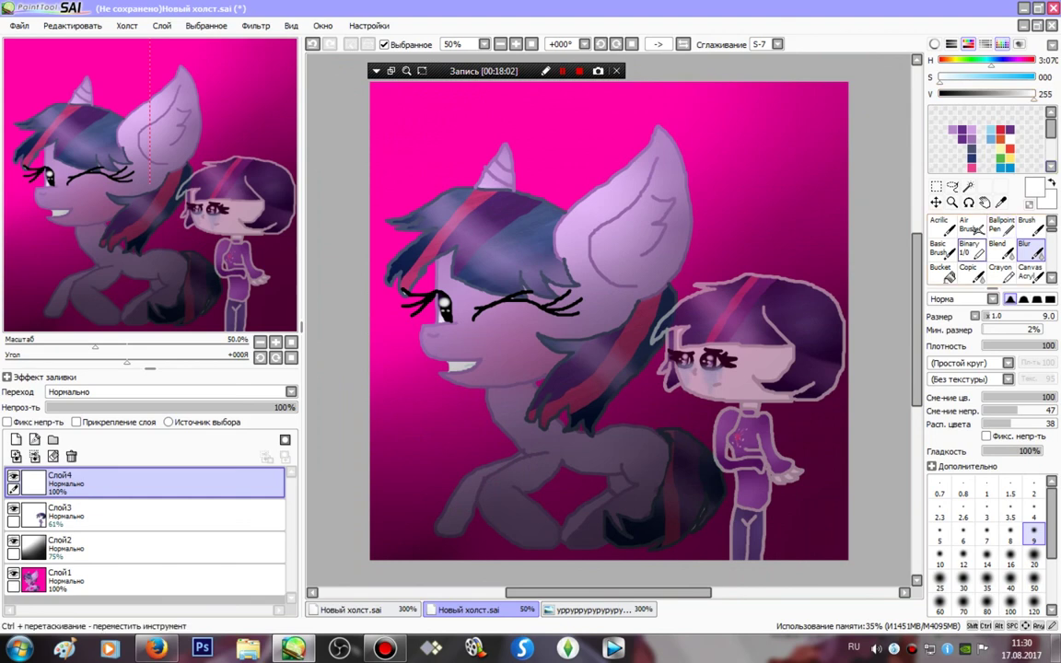
click(972, 249)
click(1034, 492)
mouse_move(754, 543)
mouse_down()
mouse_move(743, 420)
mouse_move(719, 388)
mouse_move(769, 294)
mouse_up()
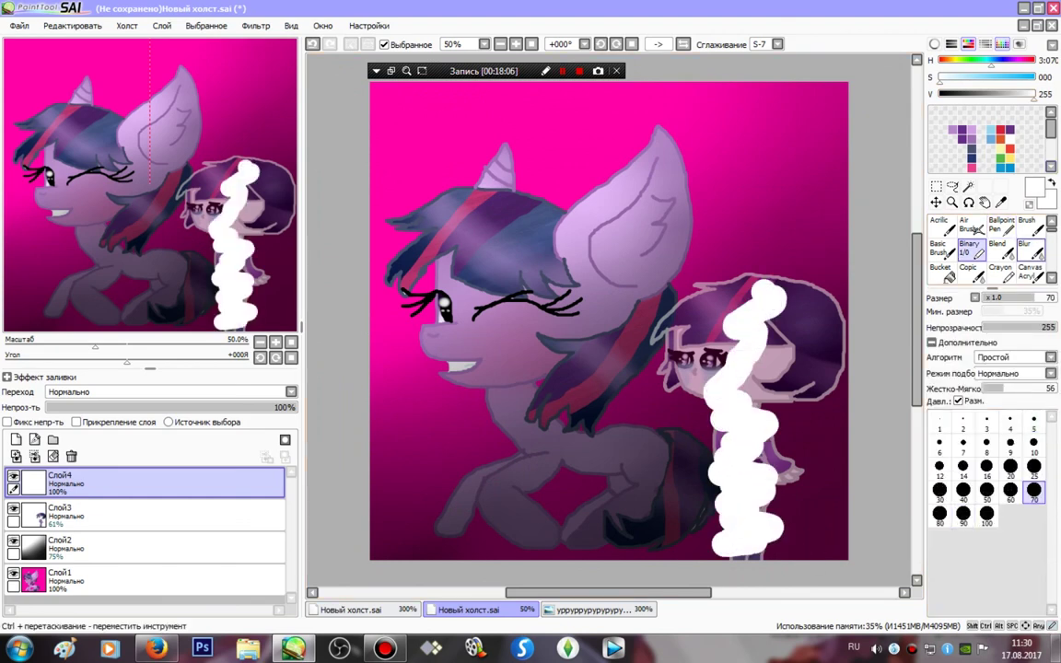
- Blur the white zigzag at size 120 into a soft glow around the human
click(1030, 249)
click(1033, 604)
mouse_move(873, 527)
mouse_down()
mouse_move(672, 542)
mouse_move(763, 412)
mouse_move(590, 424)
mouse_move(580, 368)
mouse_move(737, 318)
mouse_move(881, 241)
mouse_up()
- Cover the human's head with white at Binary size 100, and diffuse it into a glow with Blur at size 120
click(970, 247)
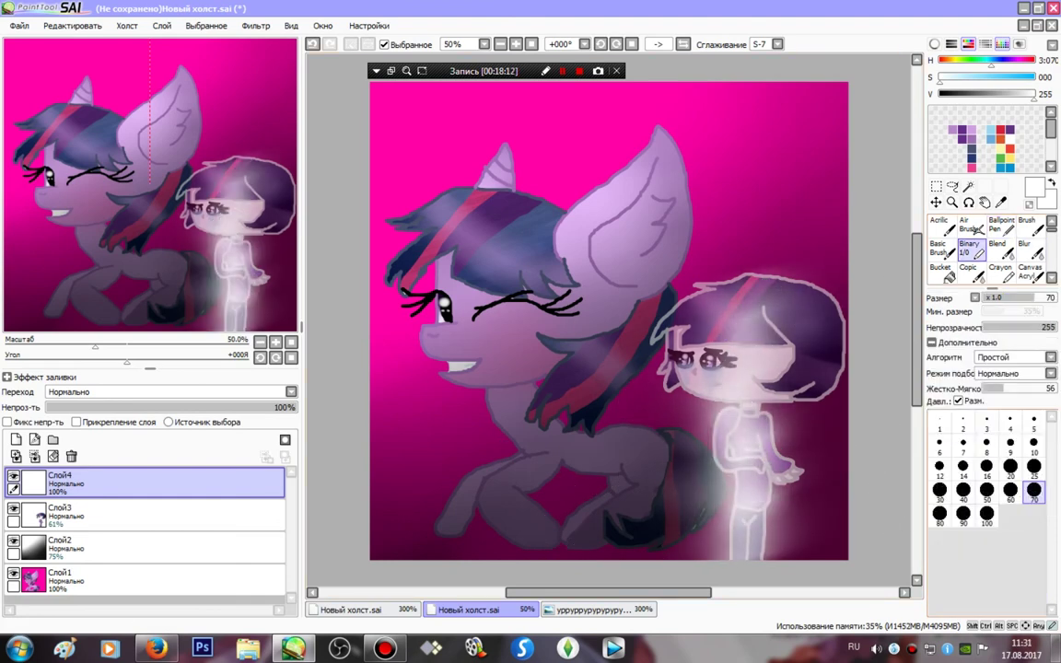
click(986, 516)
mouse_move(689, 323)
mouse_down()
mouse_move(803, 358)
mouse_move(680, 308)
mouse_move(758, 328)
mouse_up()
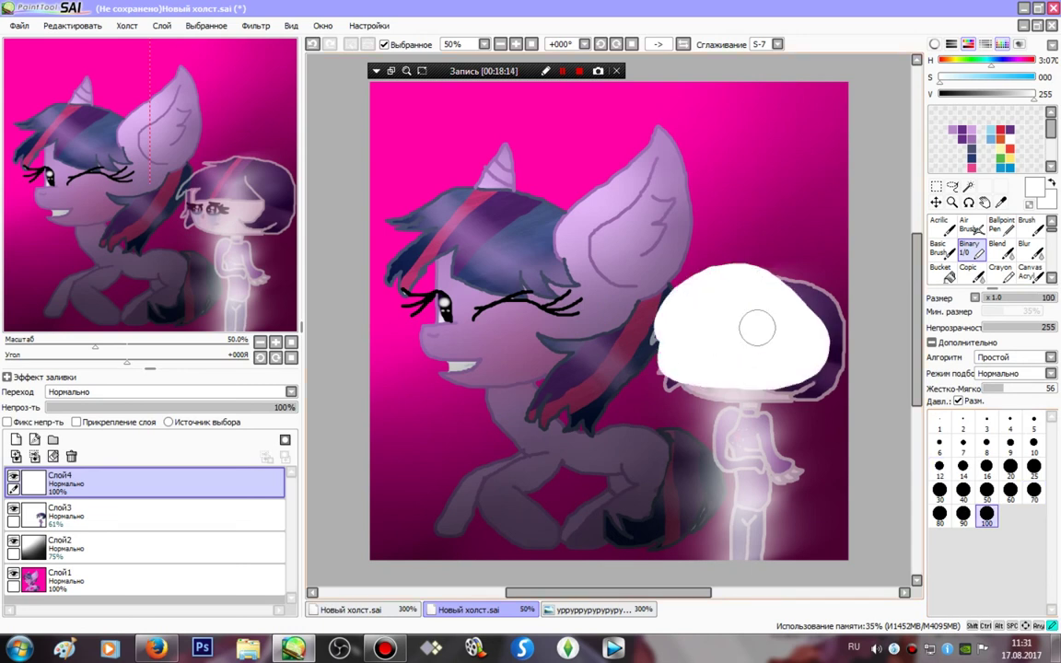
click(1025, 247)
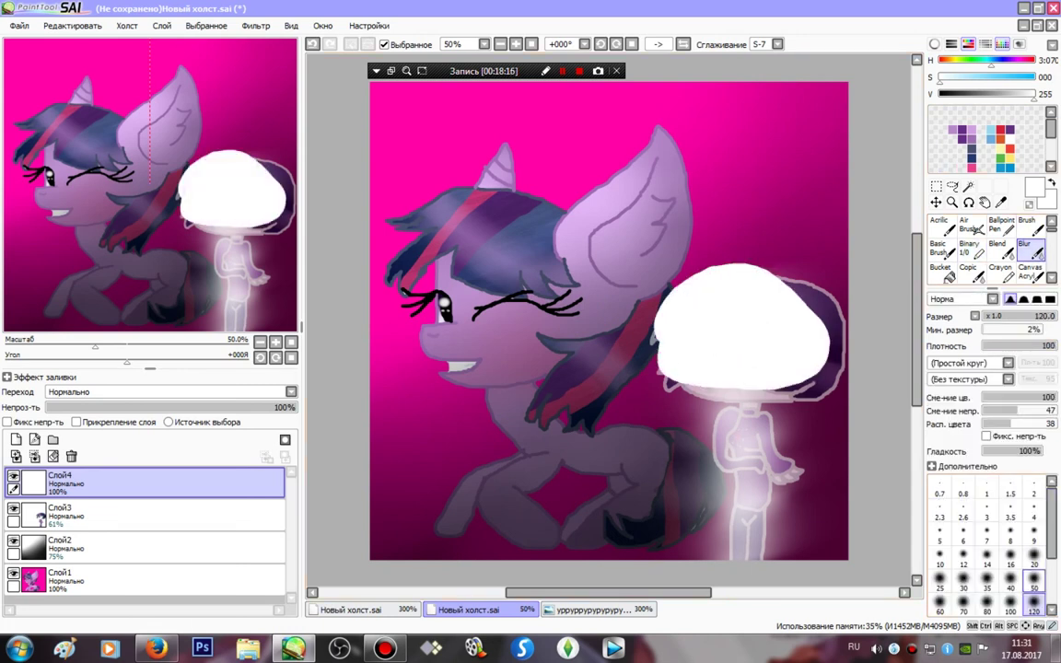
mouse_move(663, 350)
mouse_down()
mouse_move(718, 364)
mouse_move(700, 308)
mouse_move(645, 267)
mouse_move(711, 300)
mouse_move(663, 304)
mouse_move(727, 340)
mouse_move(718, 415)
mouse_move(753, 569)
mouse_up()
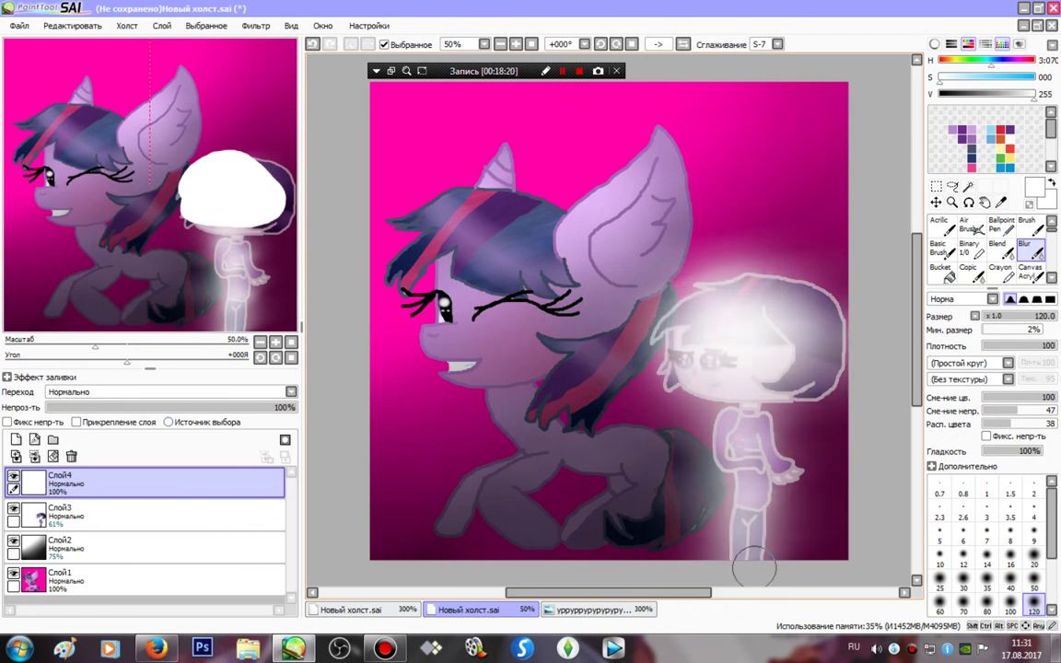
- Set the glow layer to 78% and the human layer to 55% opacity, and merge the glow down
click(247, 407)
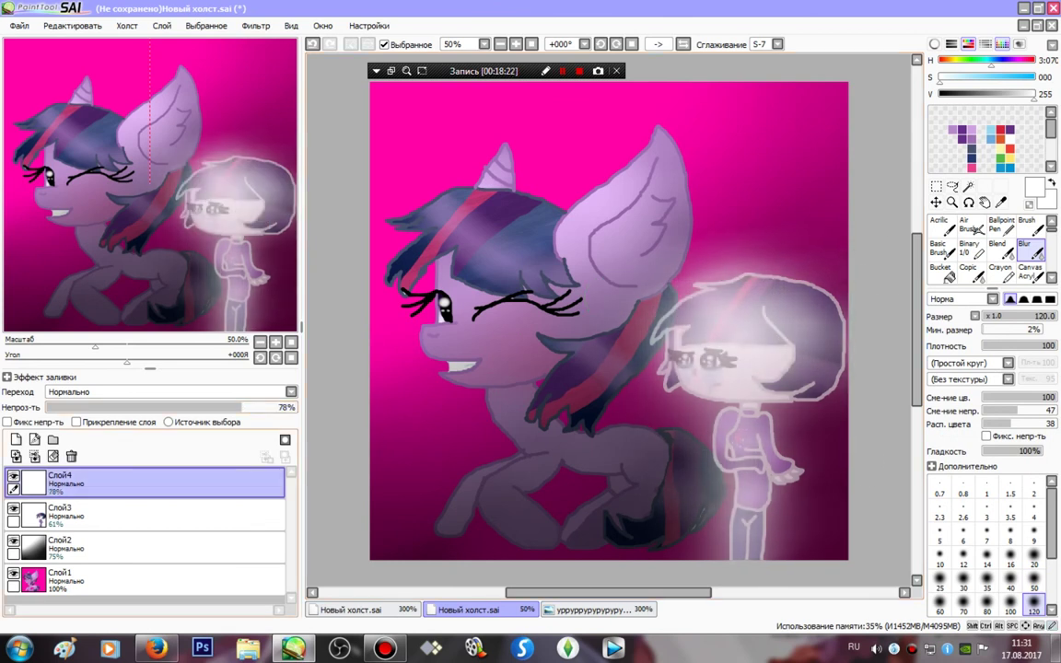
click(138, 514)
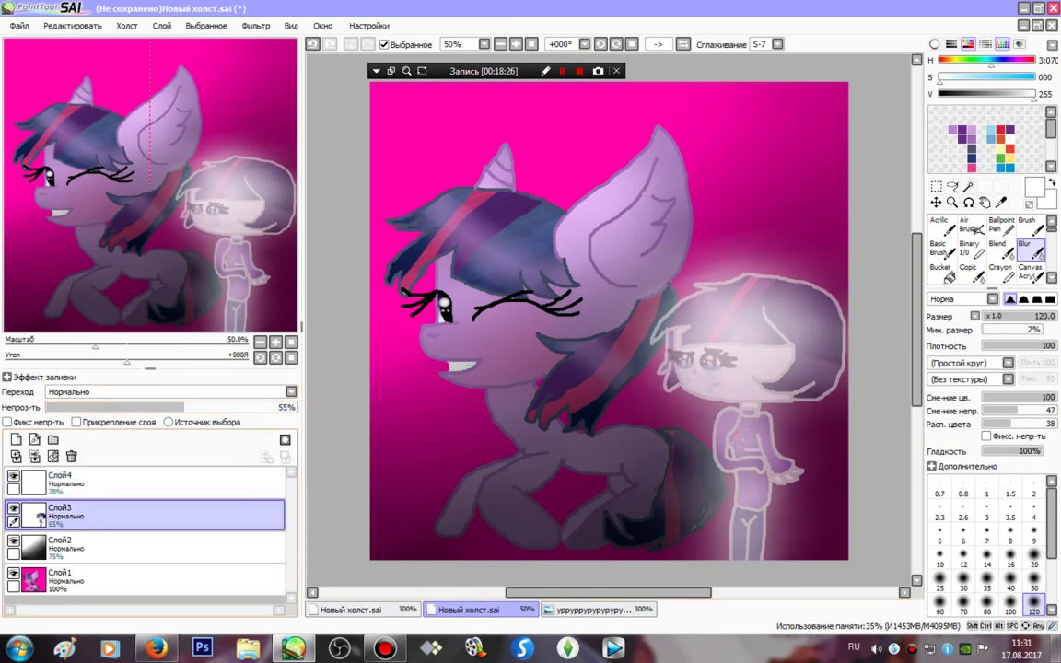
click(138, 481)
click(34, 456)
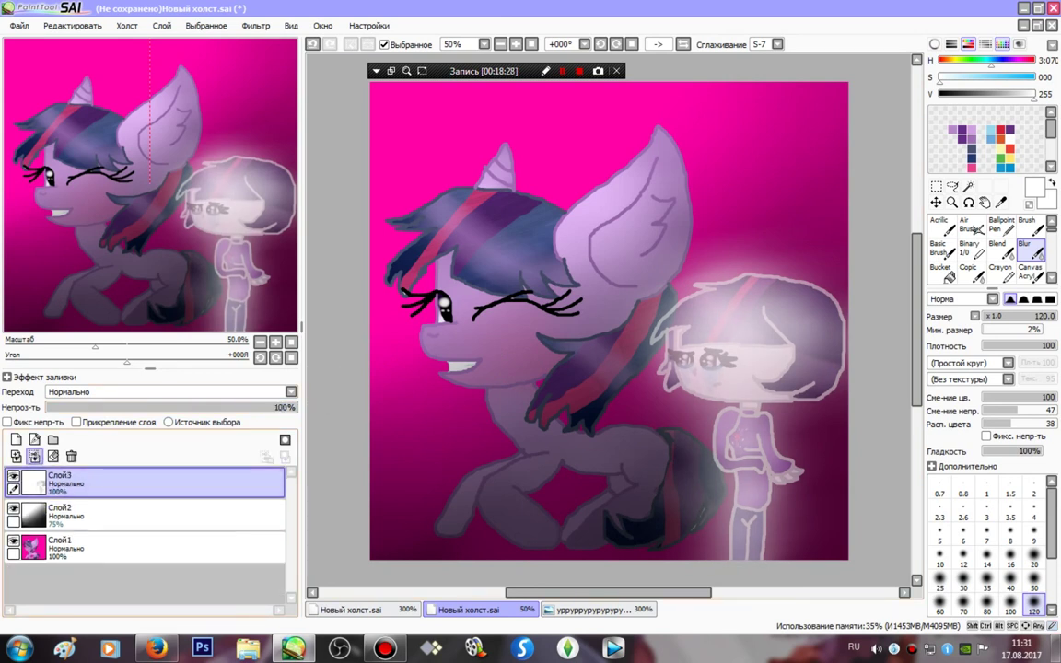
- Raise the dark gradient layer Слой2 to 93% opacity
click(138, 515)
drag(236, 408, 279, 407)
mouse_move(138, 515)
mouse_down()
mouse_move(139, 472)
mouse_move(138, 527)
mouse_up()
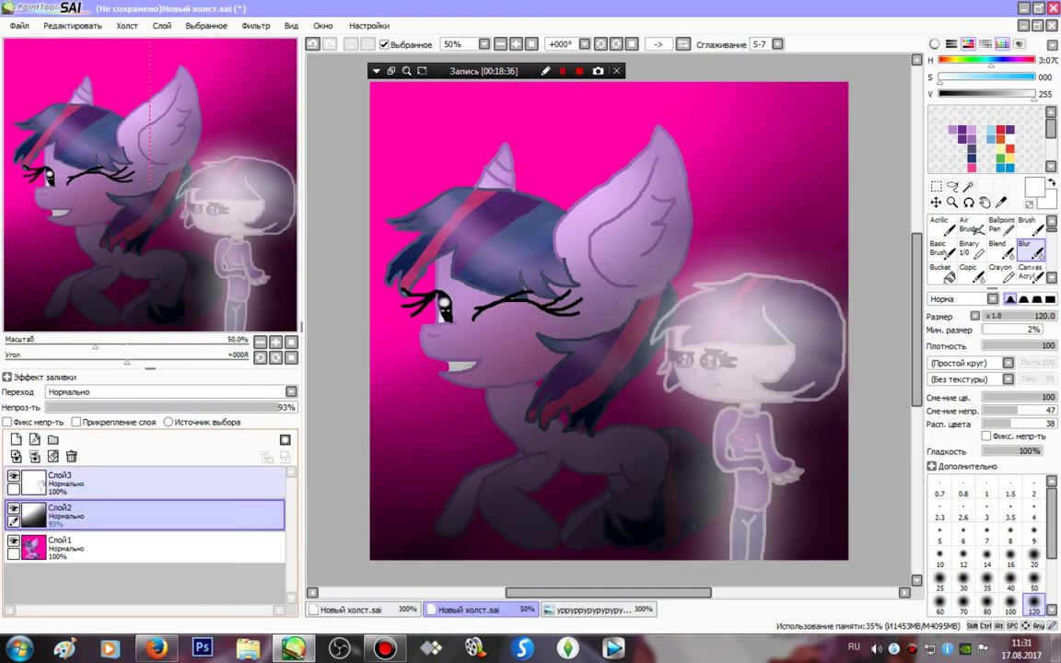
- Hide Слой3 and Слой2, and select the pale unshaded areas of the pony's far legs with the Magic Wand
click(12, 508)
click(13, 475)
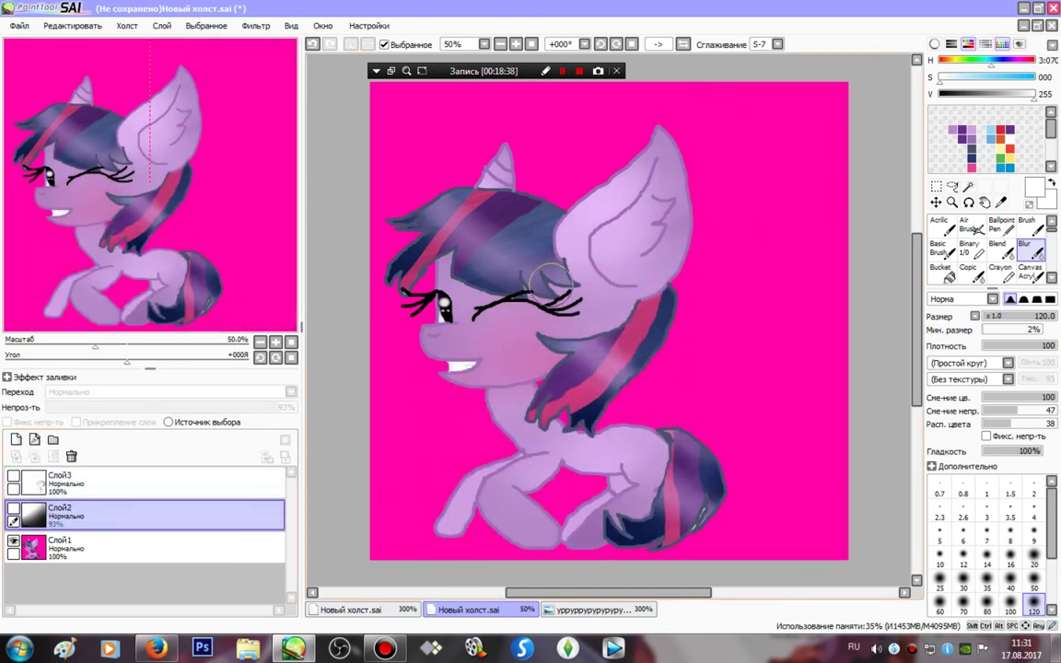
scroll(725, 459, up, 2)
drag(726, 459, 876, 139)
click(968, 187)
click(466, 361)
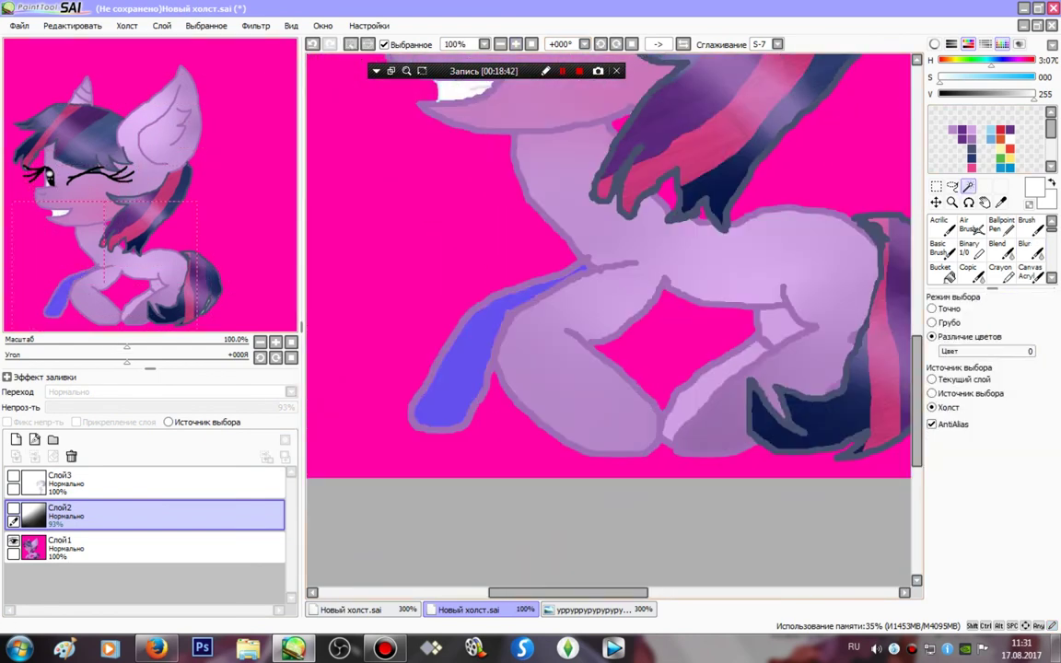
click(711, 392)
click(778, 326)
- Fill the selected leg areas on Слой1 with the light-purple swatch using the Binary pen at size 100
click(969, 249)
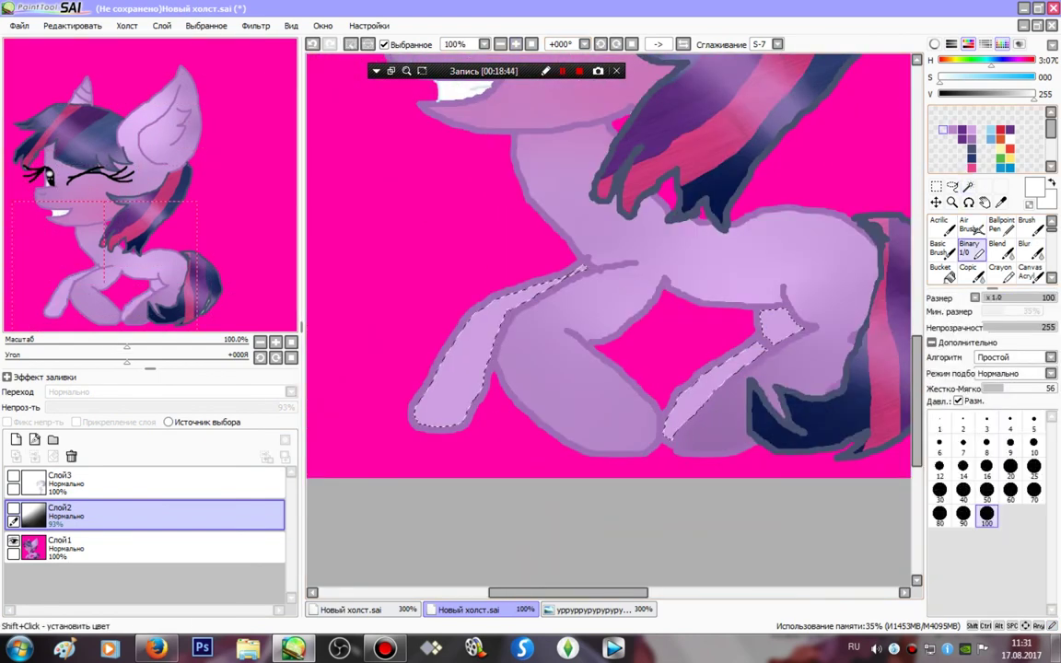
click(953, 130)
click(584, 460)
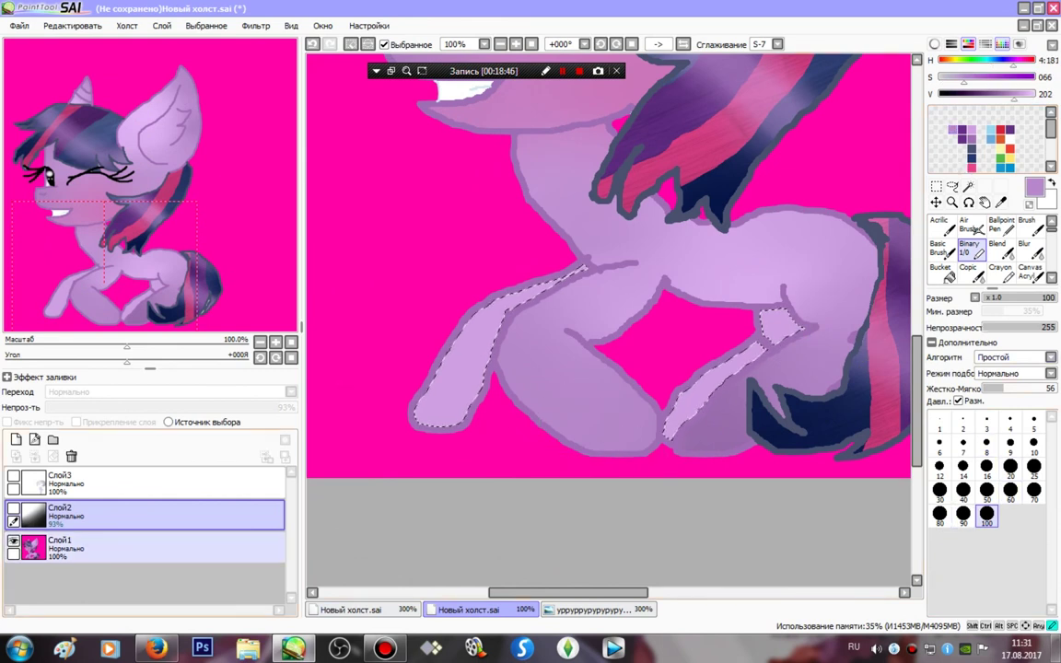
click(147, 548)
mouse_move(415, 419)
mouse_down()
mouse_move(723, 387)
mouse_move(360, 273)
mouse_up()
drag(456, 377, 493, 341)
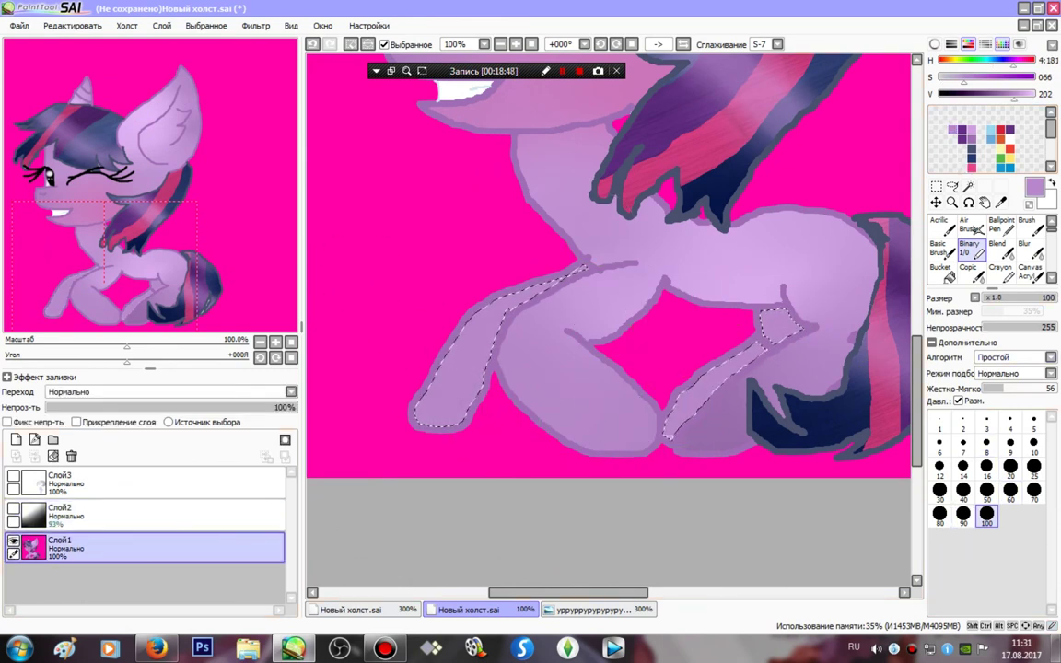
- Paint darker purple shadows at brightness 152 and size 25 along the inner edges of the selected legs
click(1033, 466)
click(996, 94)
drag(761, 348, 798, 328)
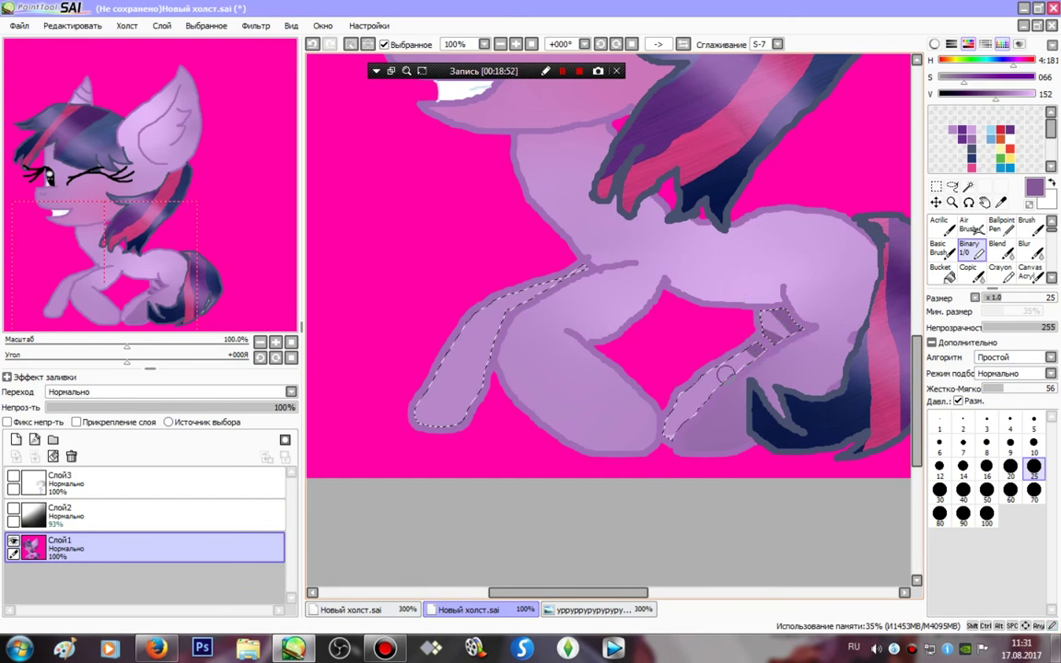
drag(725, 372, 677, 426)
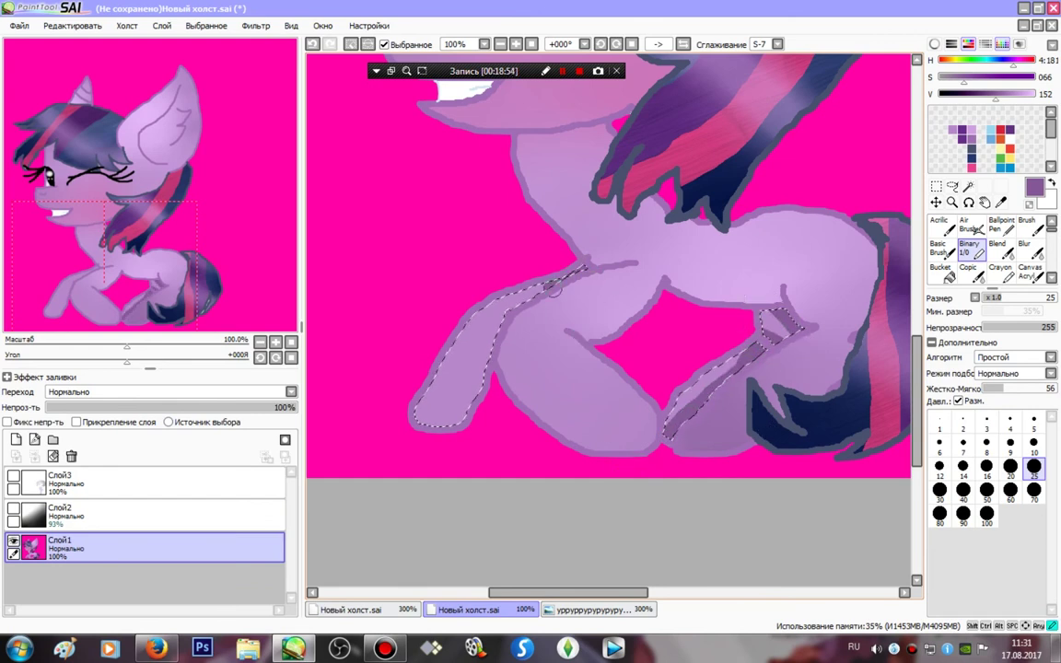
mouse_move(500, 326)
mouse_down()
mouse_move(459, 416)
mouse_move(426, 431)
mouse_up()
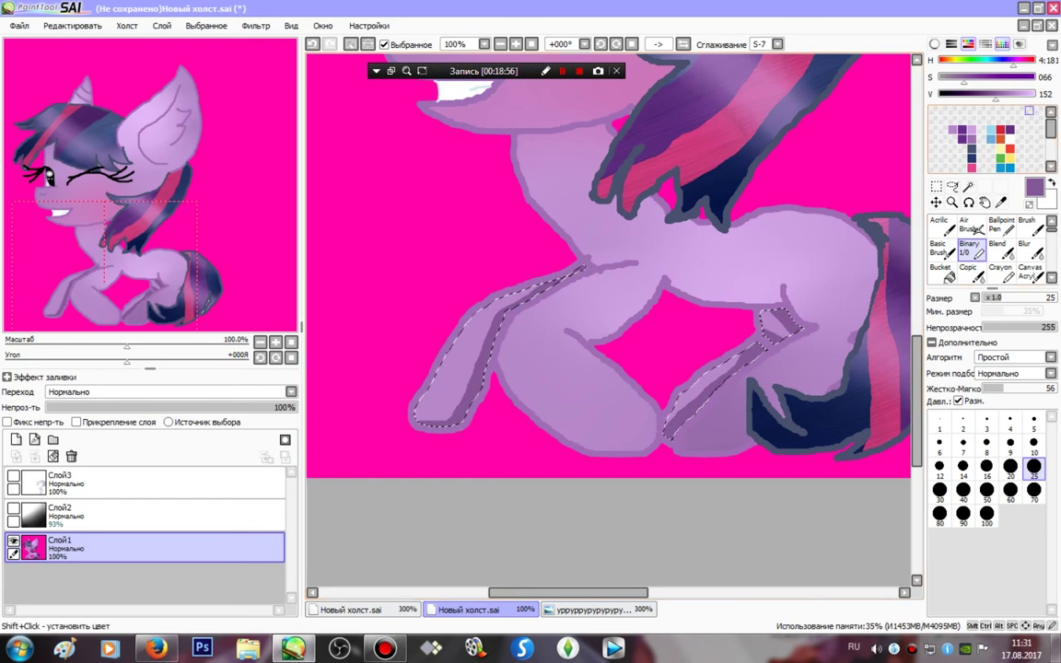
- Add pale-purple highlights at brightness 255 to the selected legs, and blend the shading with Blur at size 20
click(1033, 94)
drag(487, 309, 444, 382)
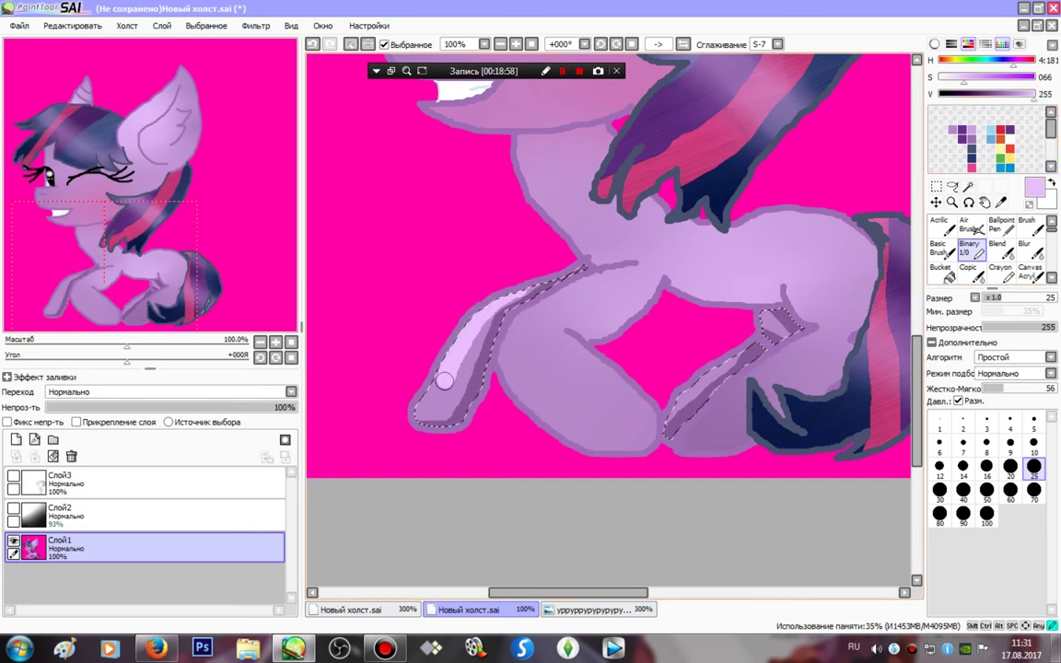
drag(735, 362, 671, 426)
click(770, 321)
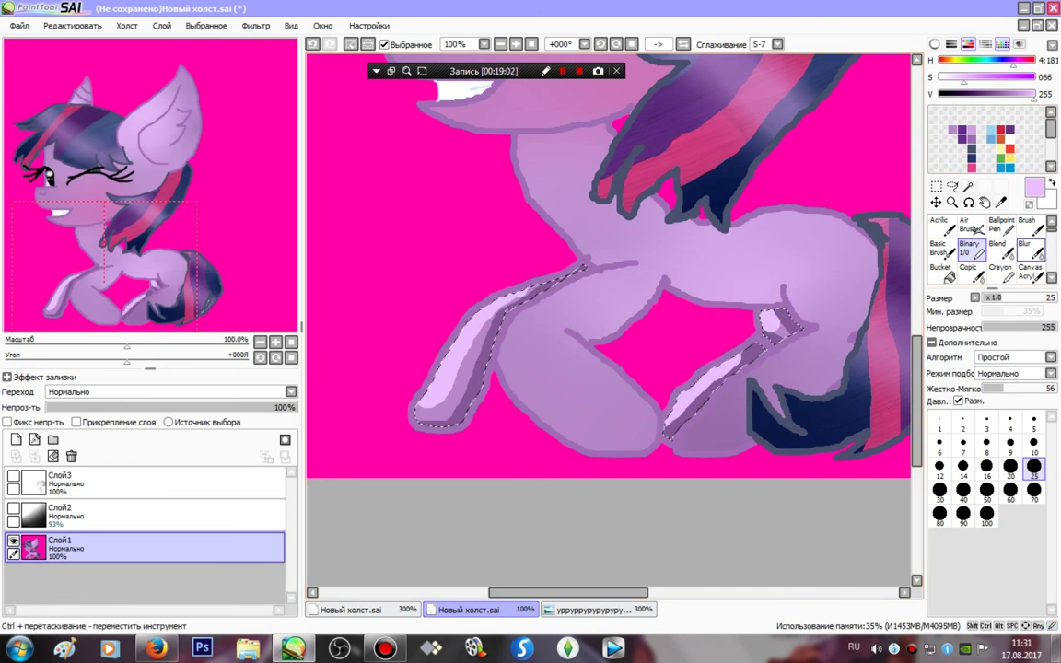
click(1030, 247)
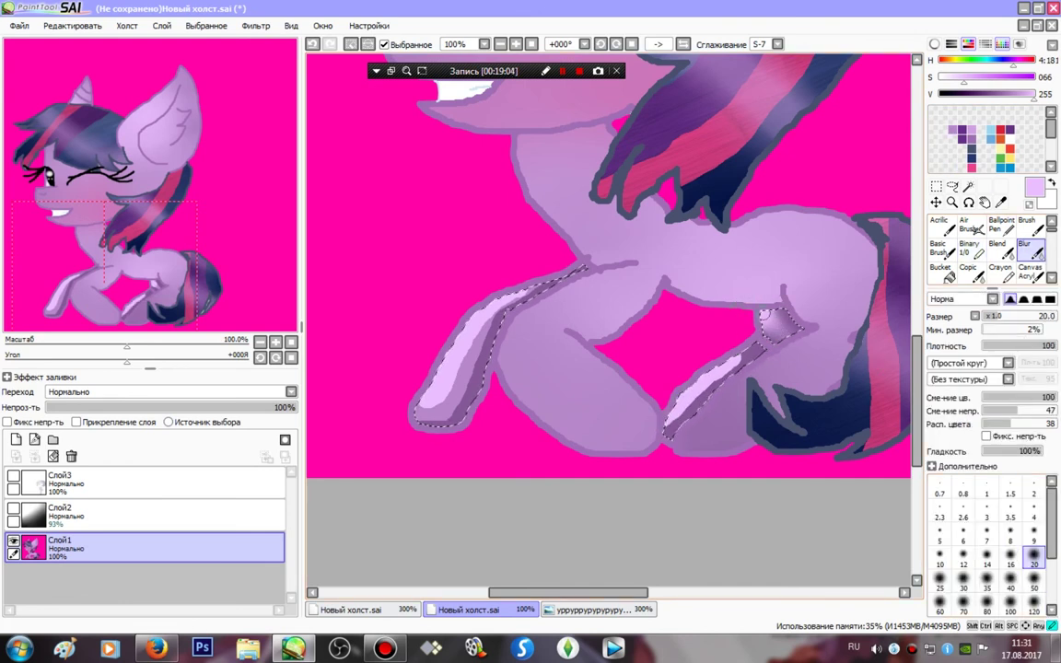
drag(737, 361, 675, 403)
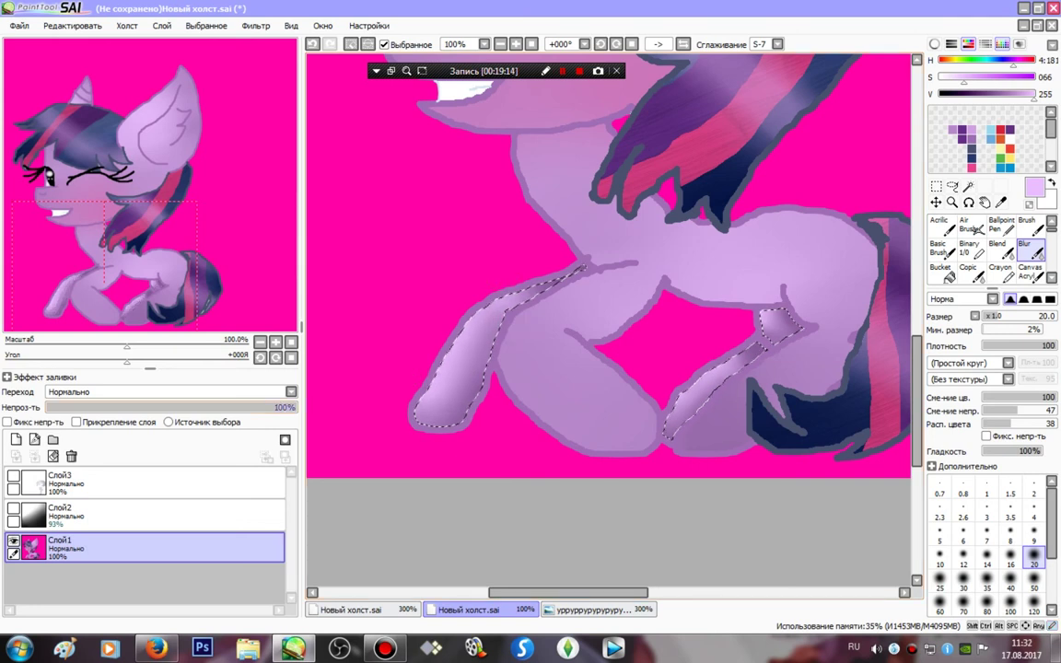
- Show Слой2 and Слой3 again, clear the leg selection, and merge all layers into Слой1
click(13, 508)
click(13, 476)
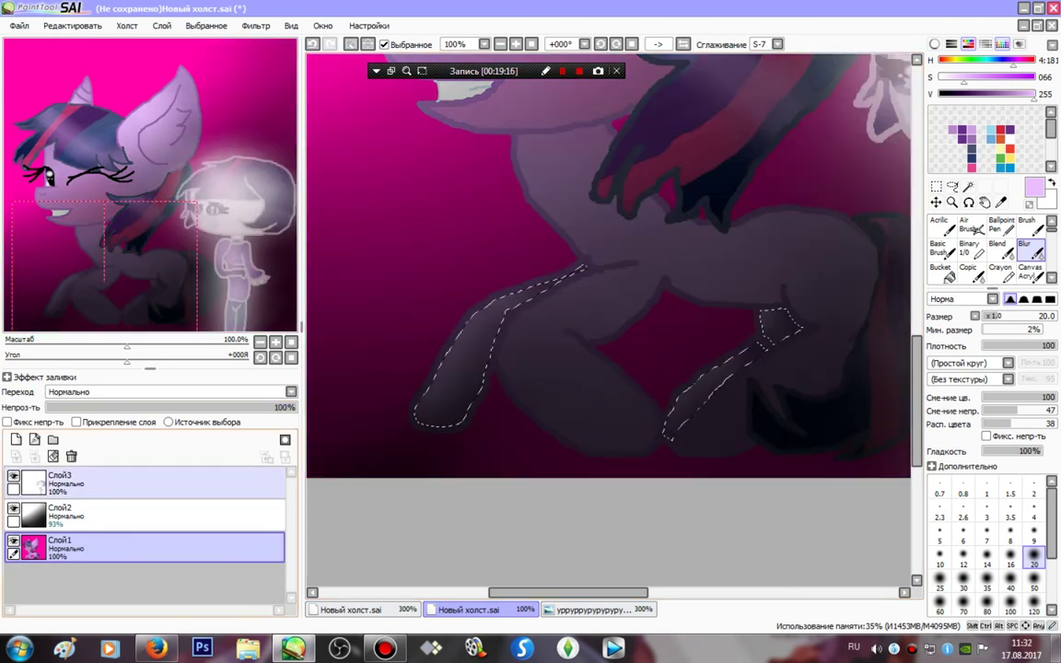
click(111, 484)
key(ctrl+d)
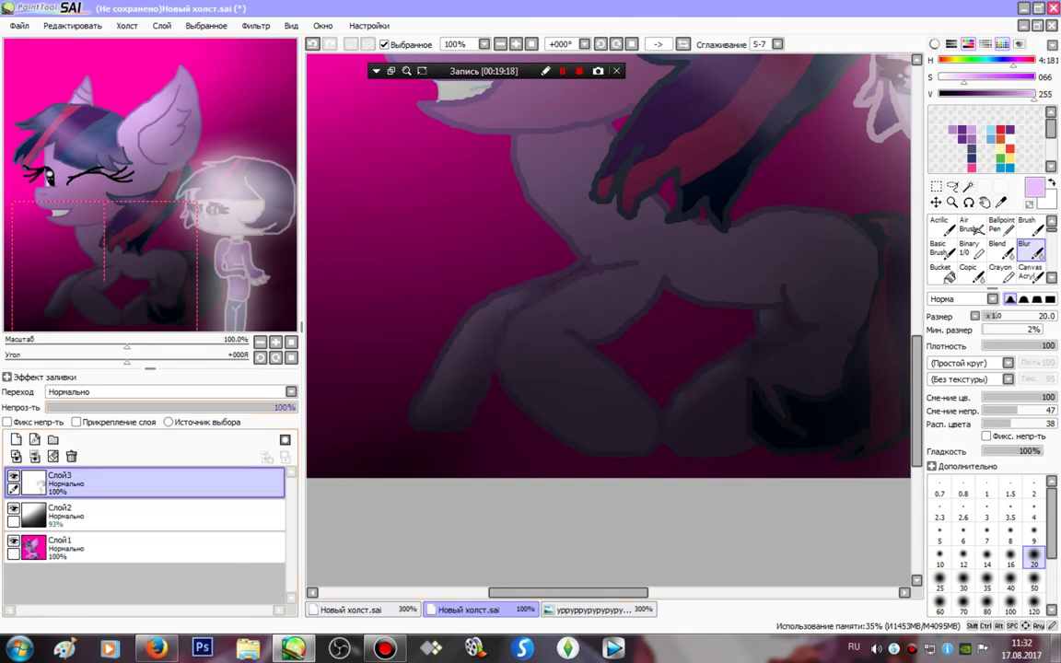
click(35, 457)
click(35, 457)
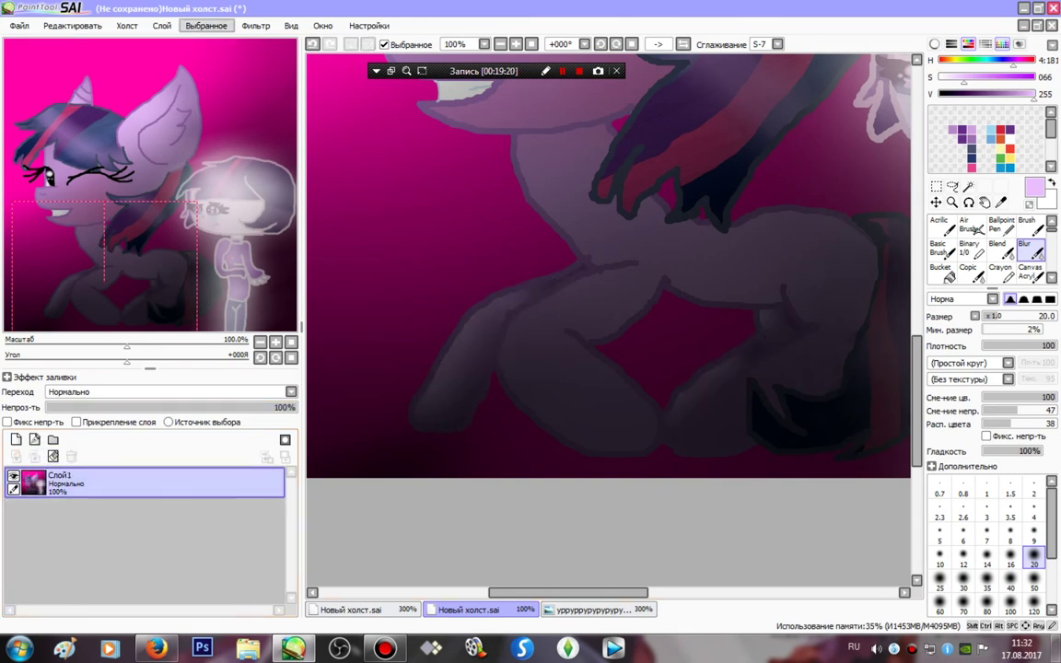
- Adjust the merged picture's brightness to +11 and contrast to +6
click(255, 25)
click(267, 54)
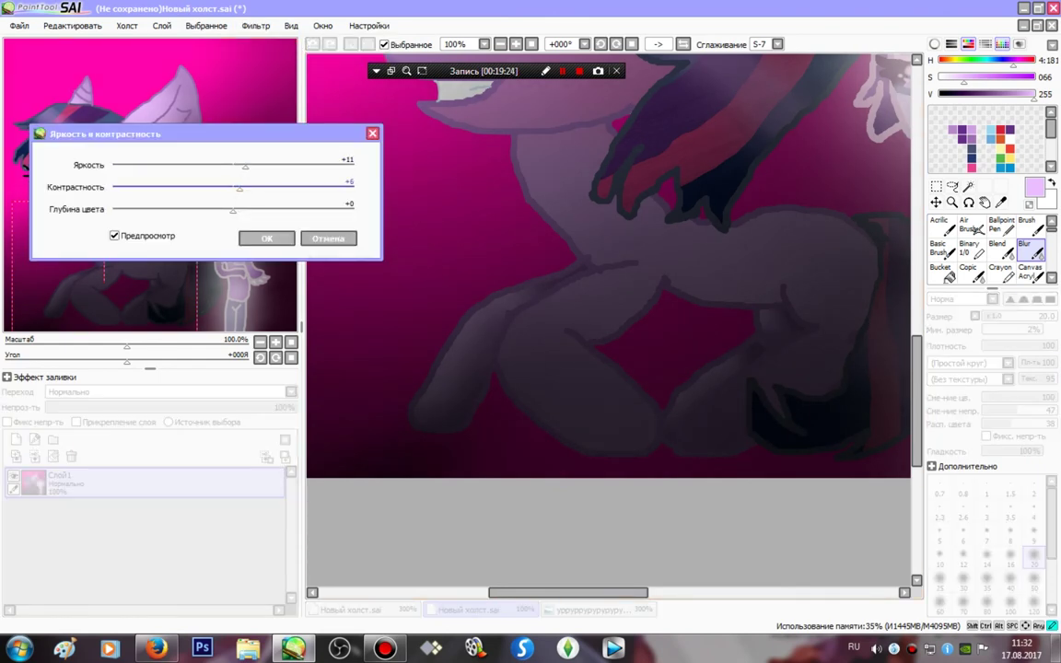
click(266, 239)
- Save the finished canvas as a .sai file in the Мои видеозаписи folder
drag(196, 237, 106, 164)
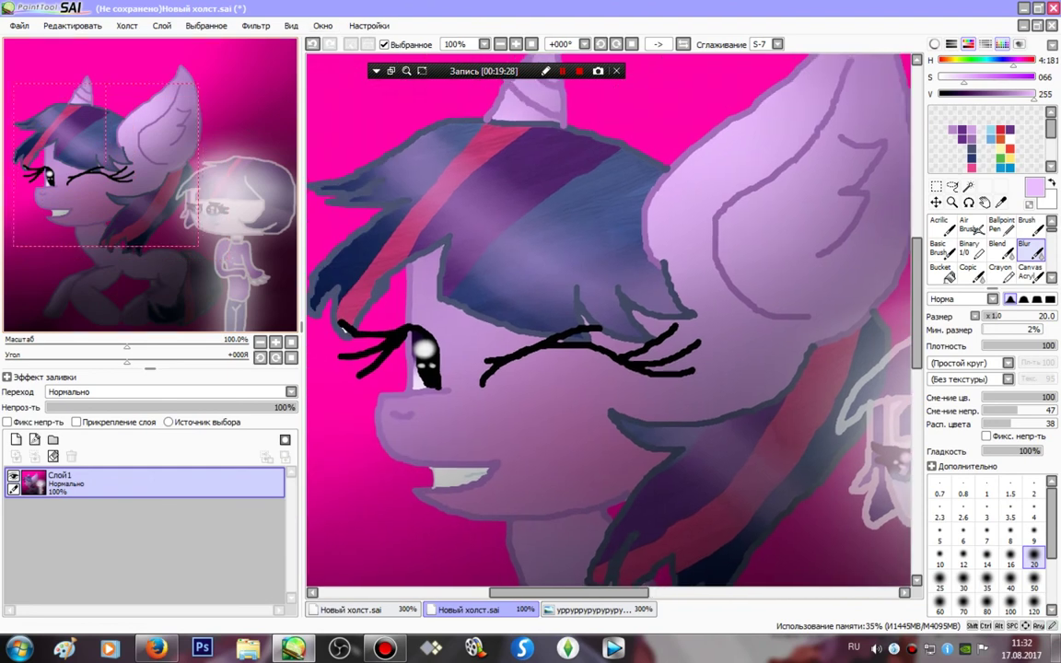
click(531, 45)
click(18, 25)
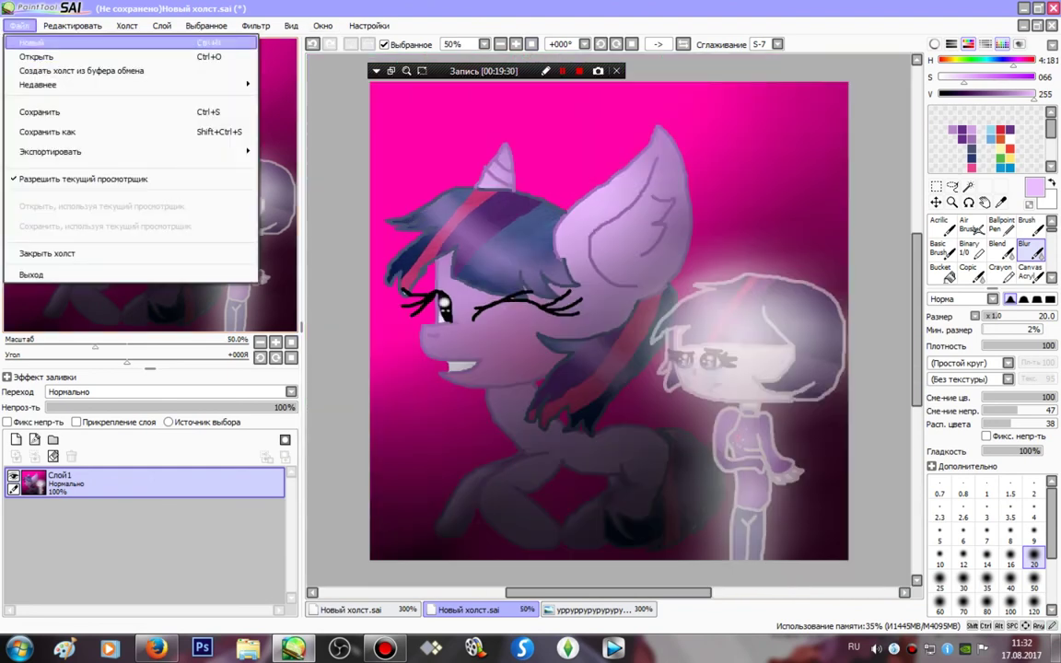
click(55, 103)
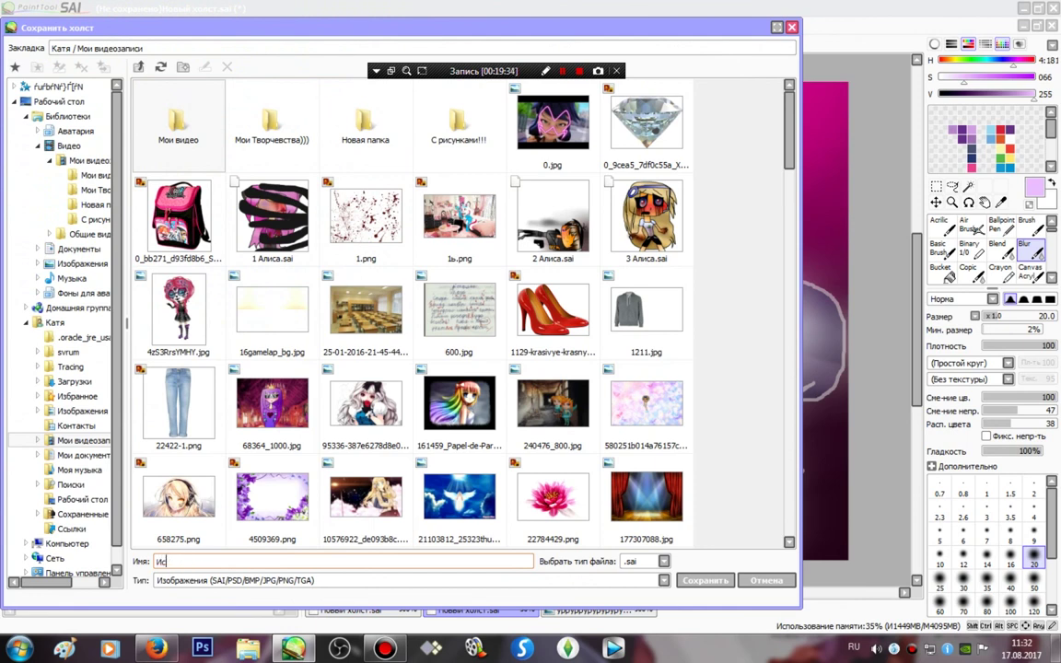
key(Return)
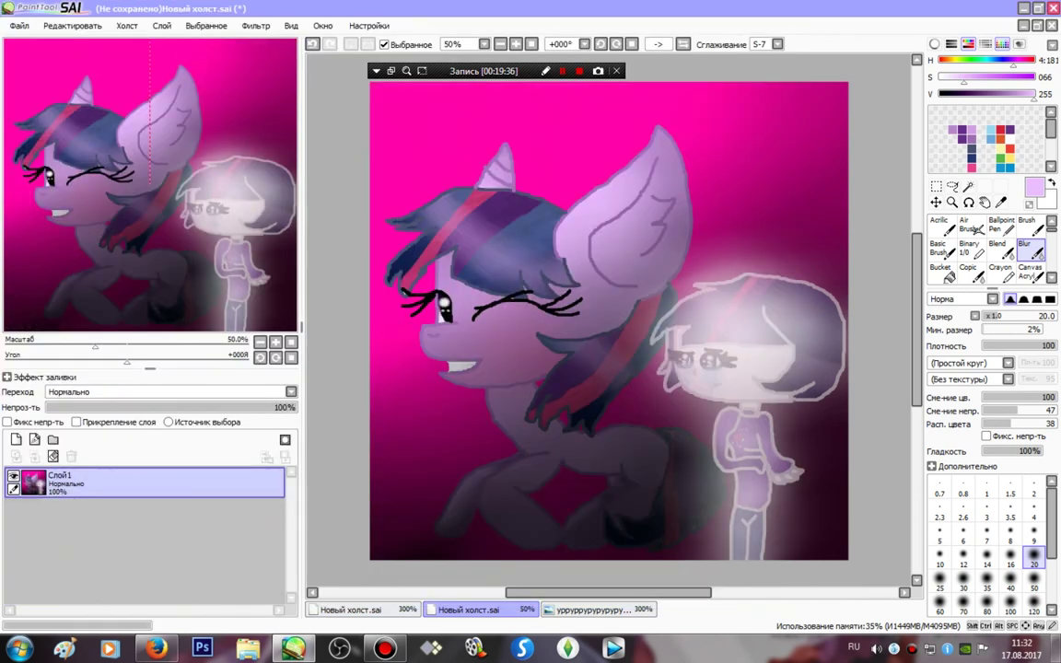